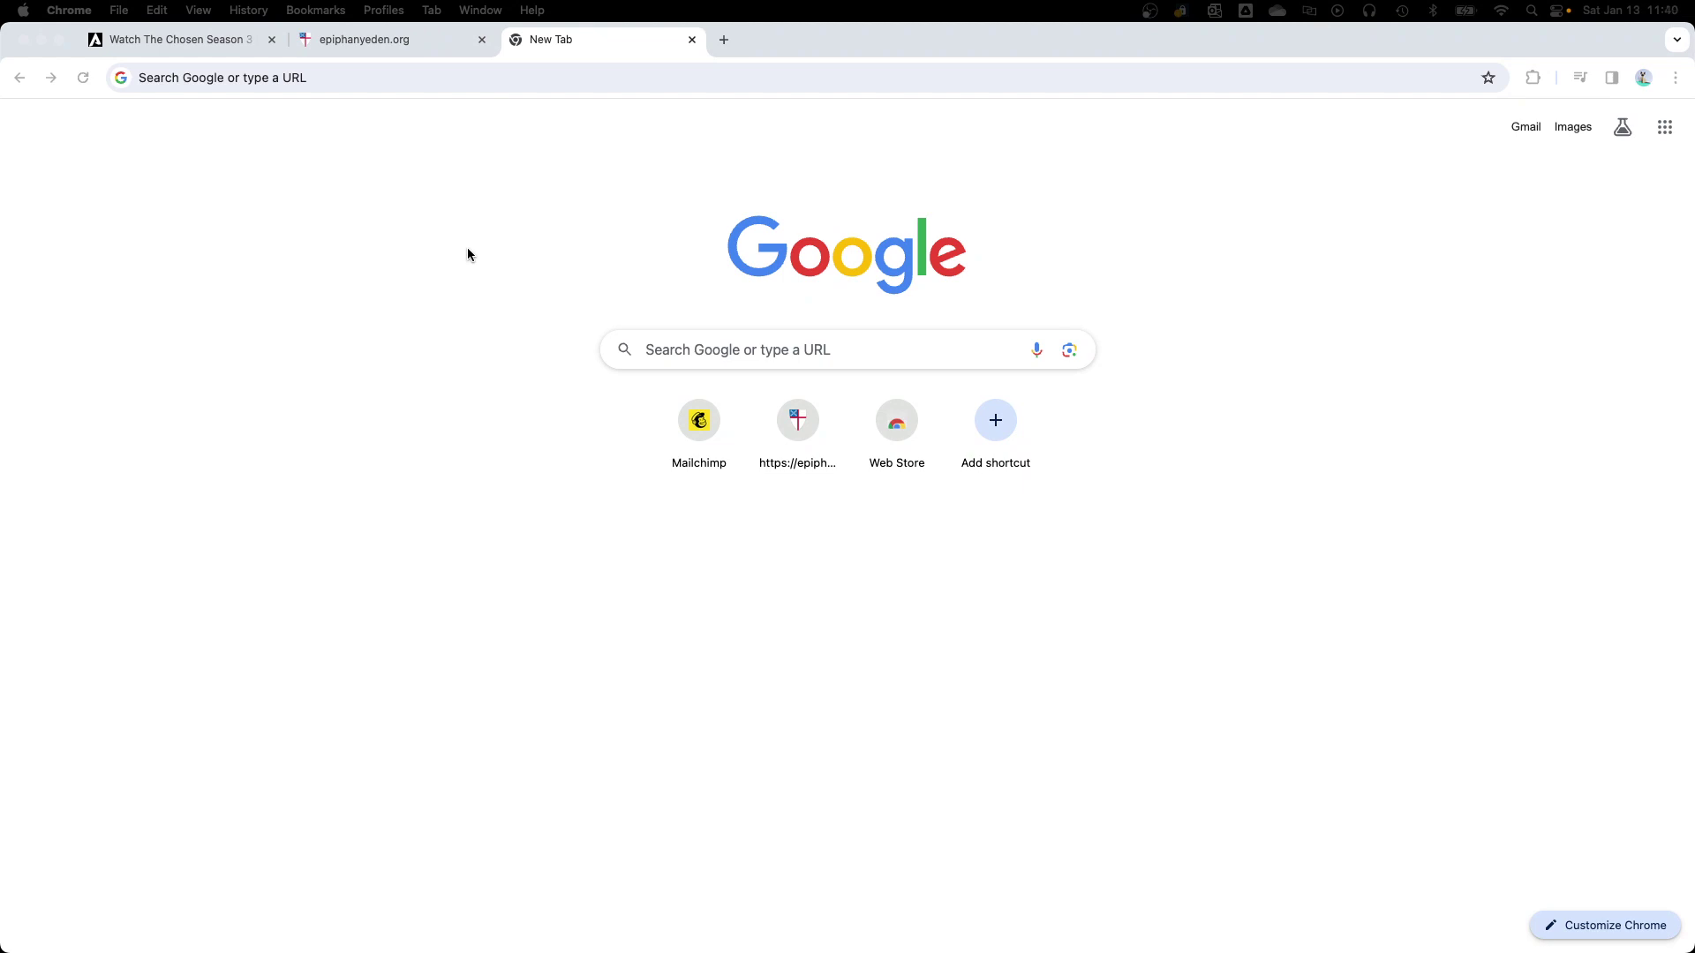
Go to mailchimp.com from the new tab's address bar.
left_click(369, 81)
type("ma")
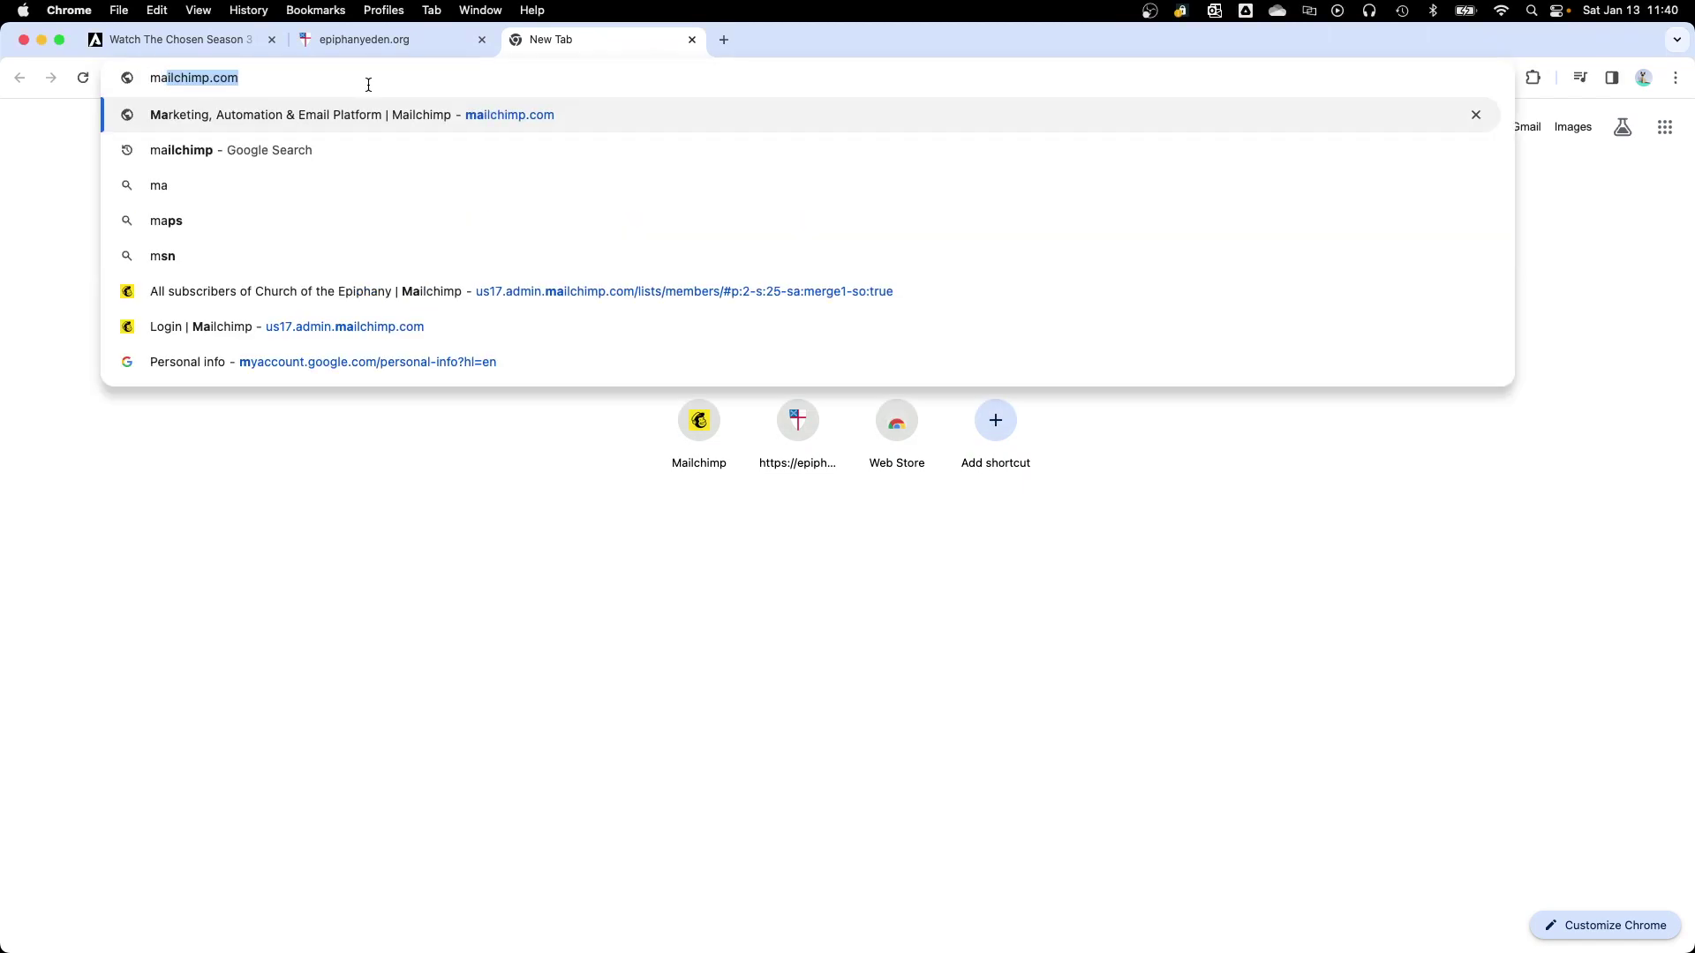
type("ilchimp")
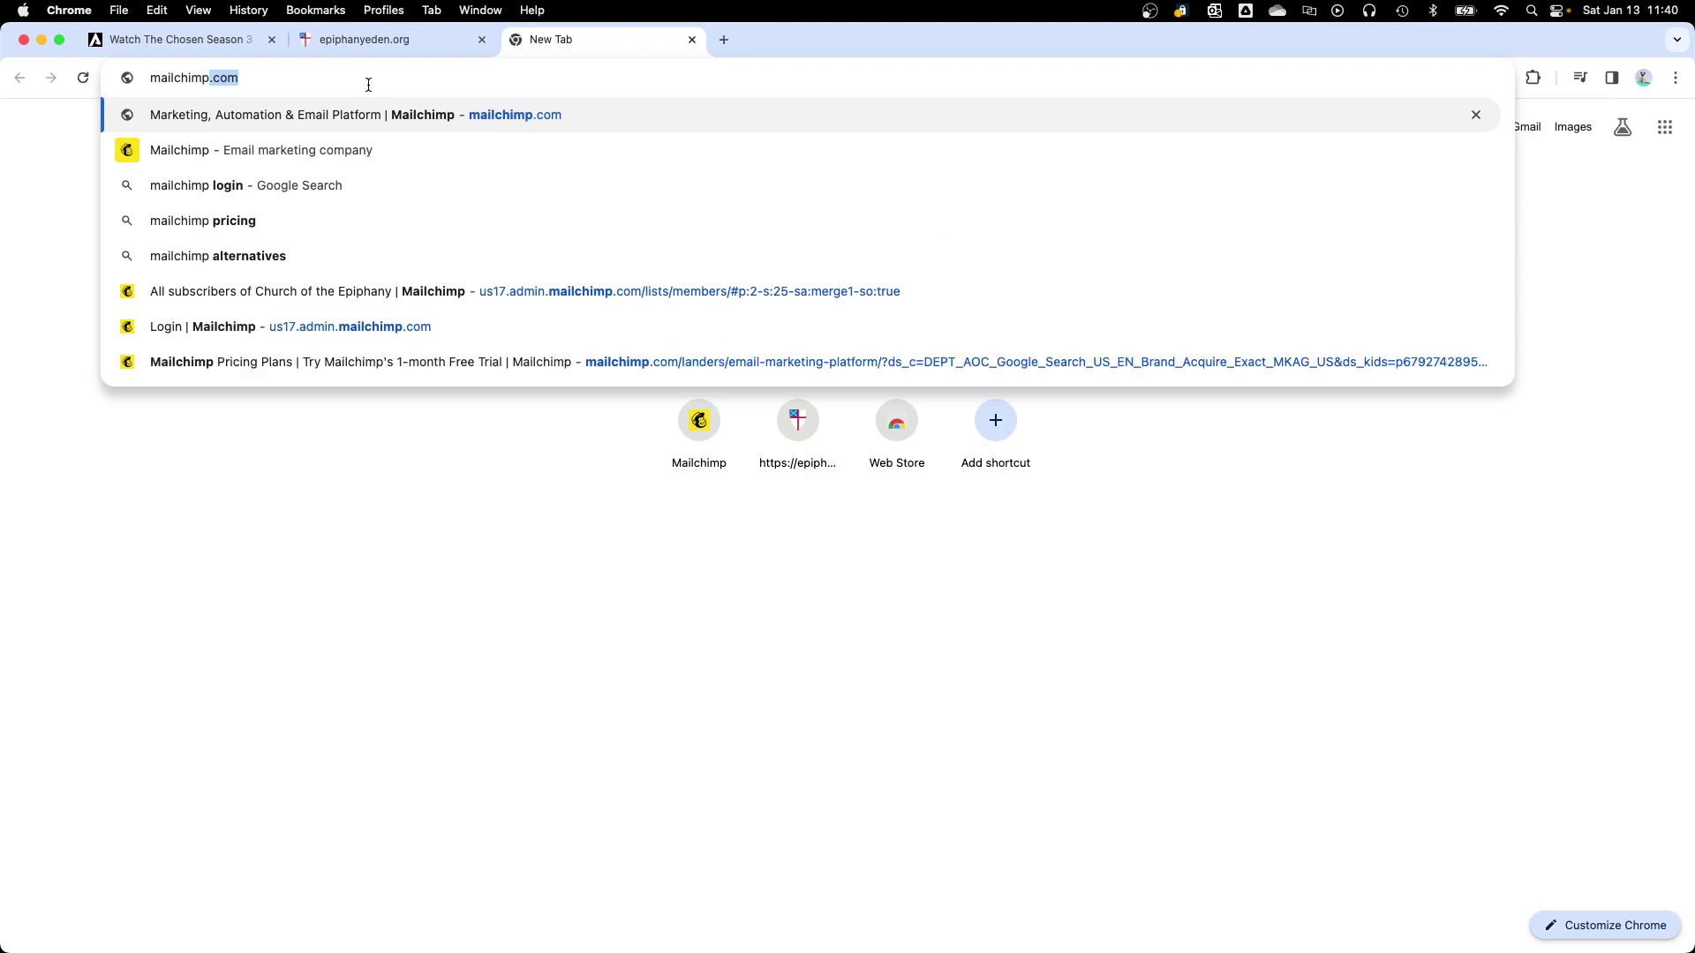
key("Return")
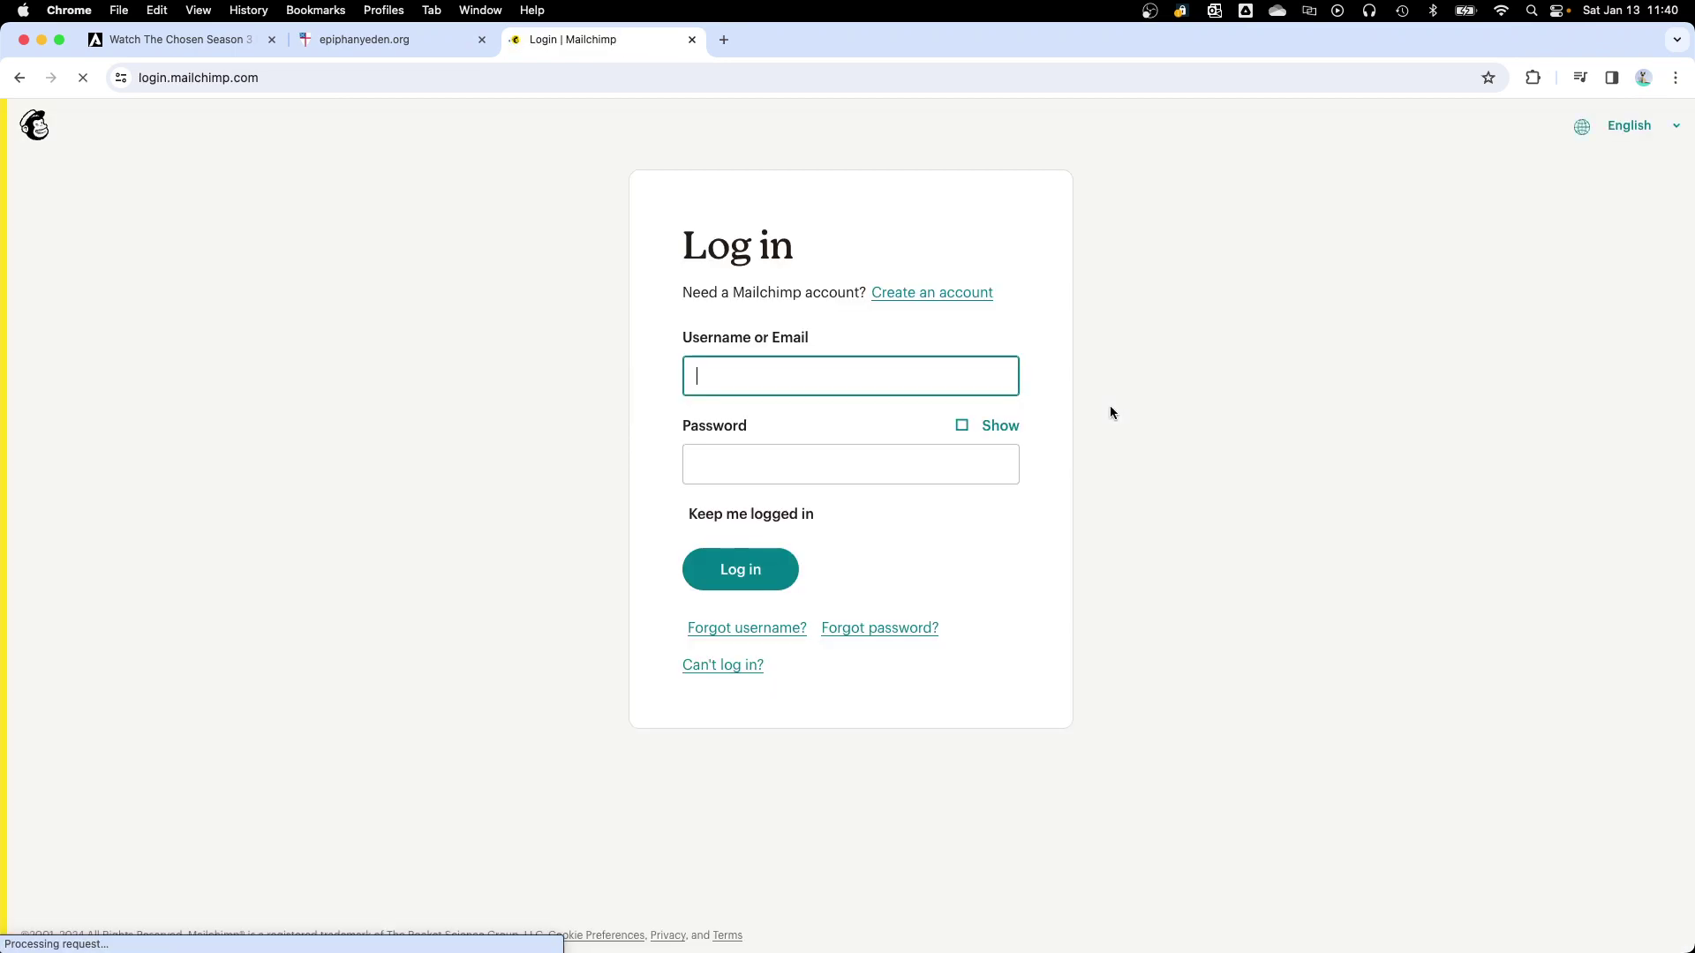
Log in with the saved username and the account password, correcting a mistyped password.
left_click(752, 375)
left_click(830, 428)
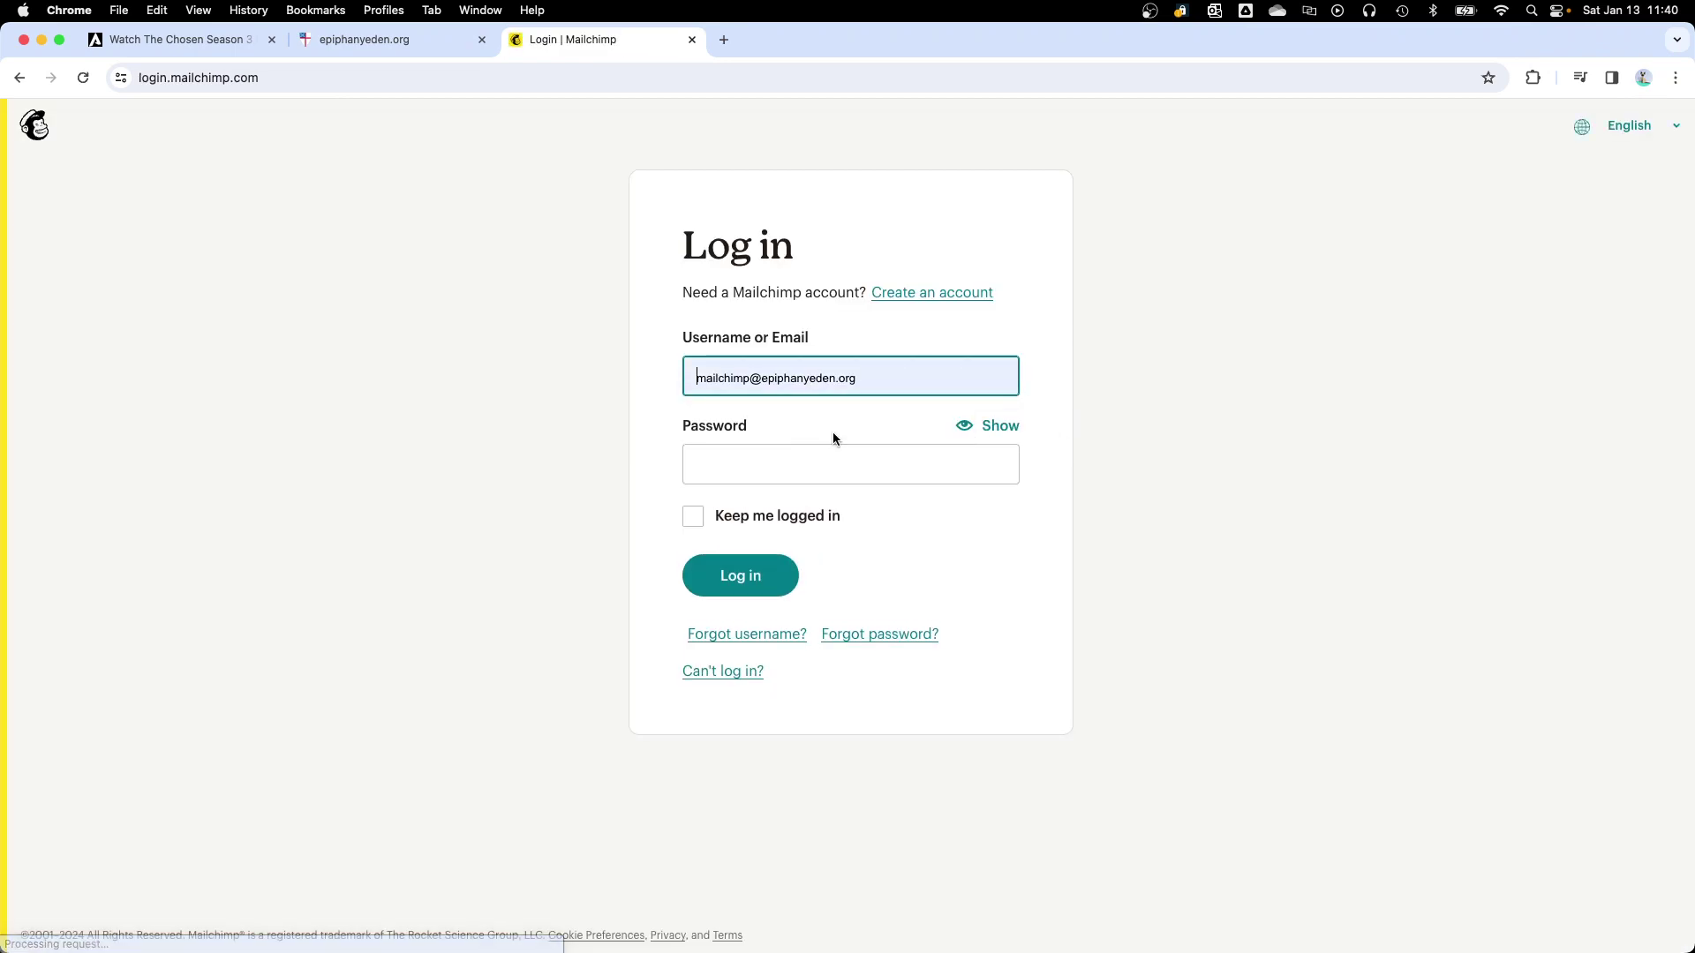
left_click(716, 471)
type("****")
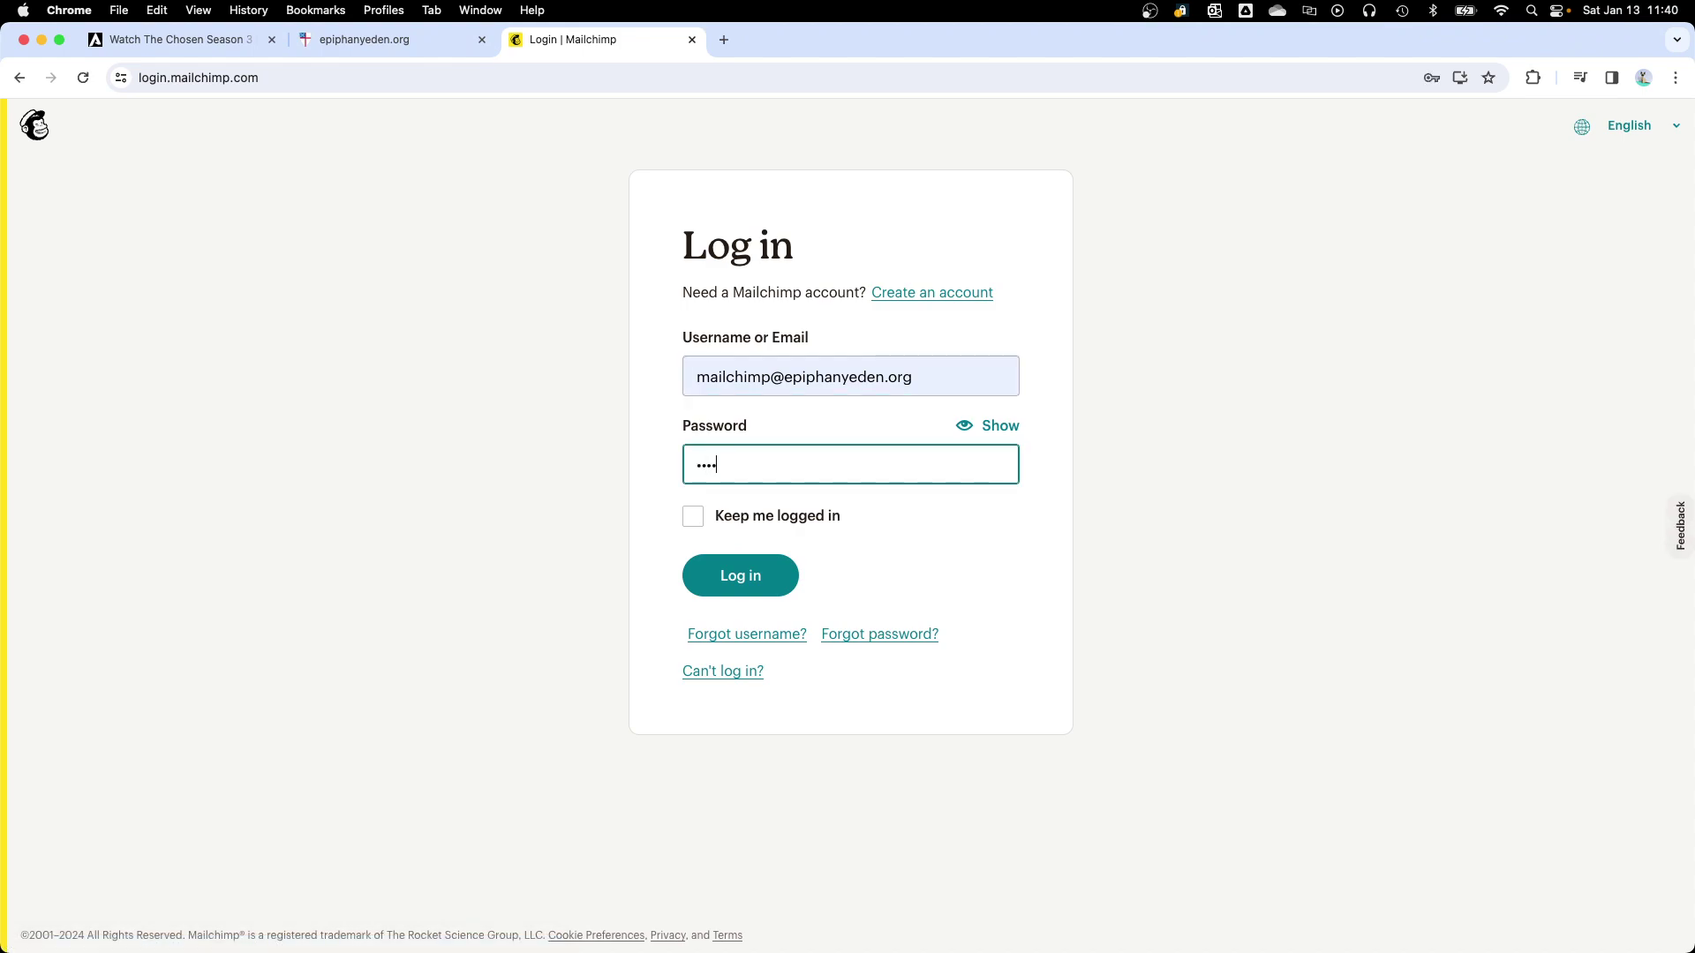
type("***")
key("BackSpace")
type("************")
key("Return")
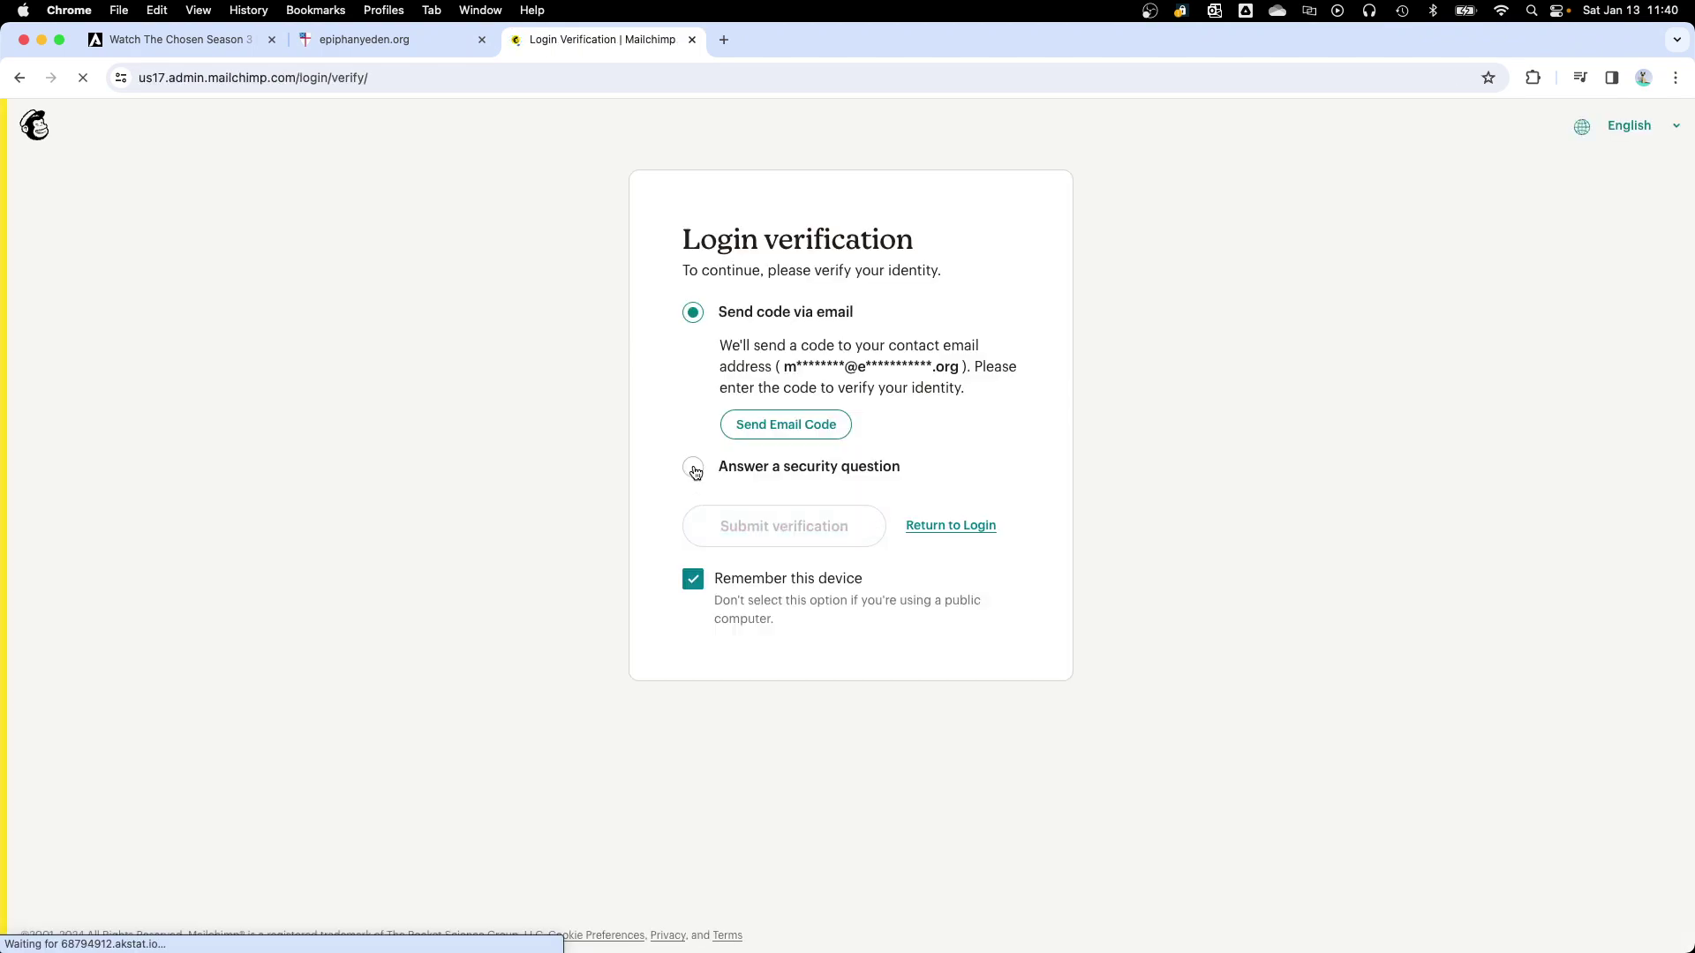
Verify the login by answering the security question, with 'Remember this device' unchecked.
left_click(693, 471)
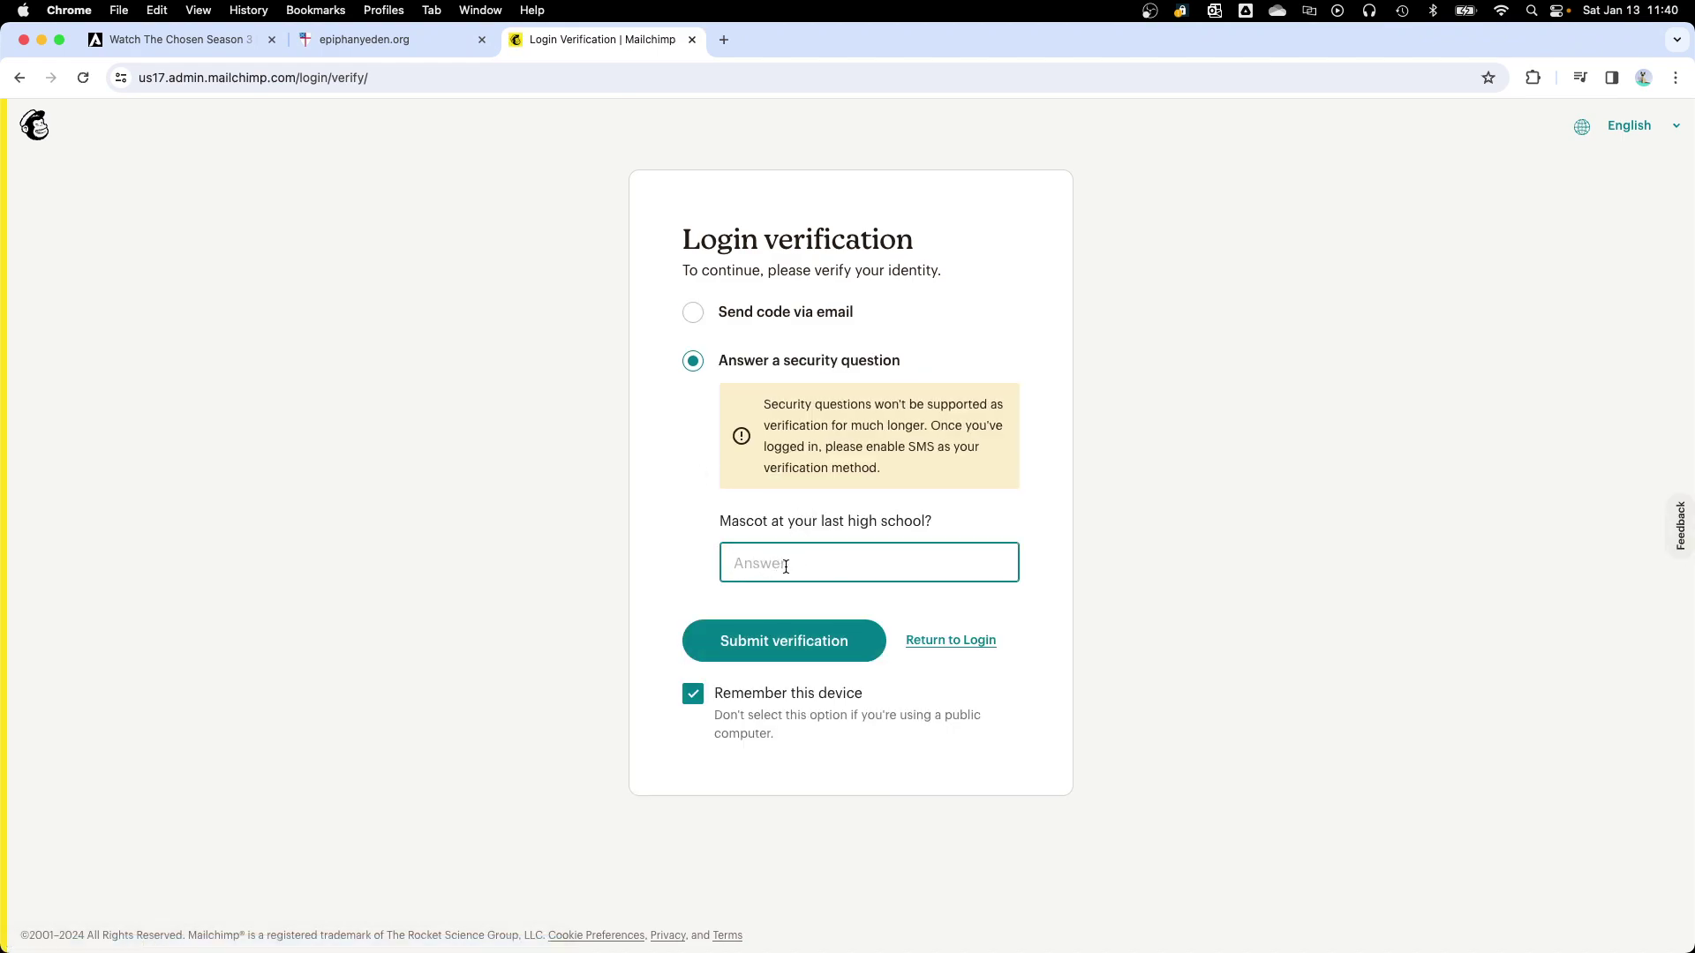
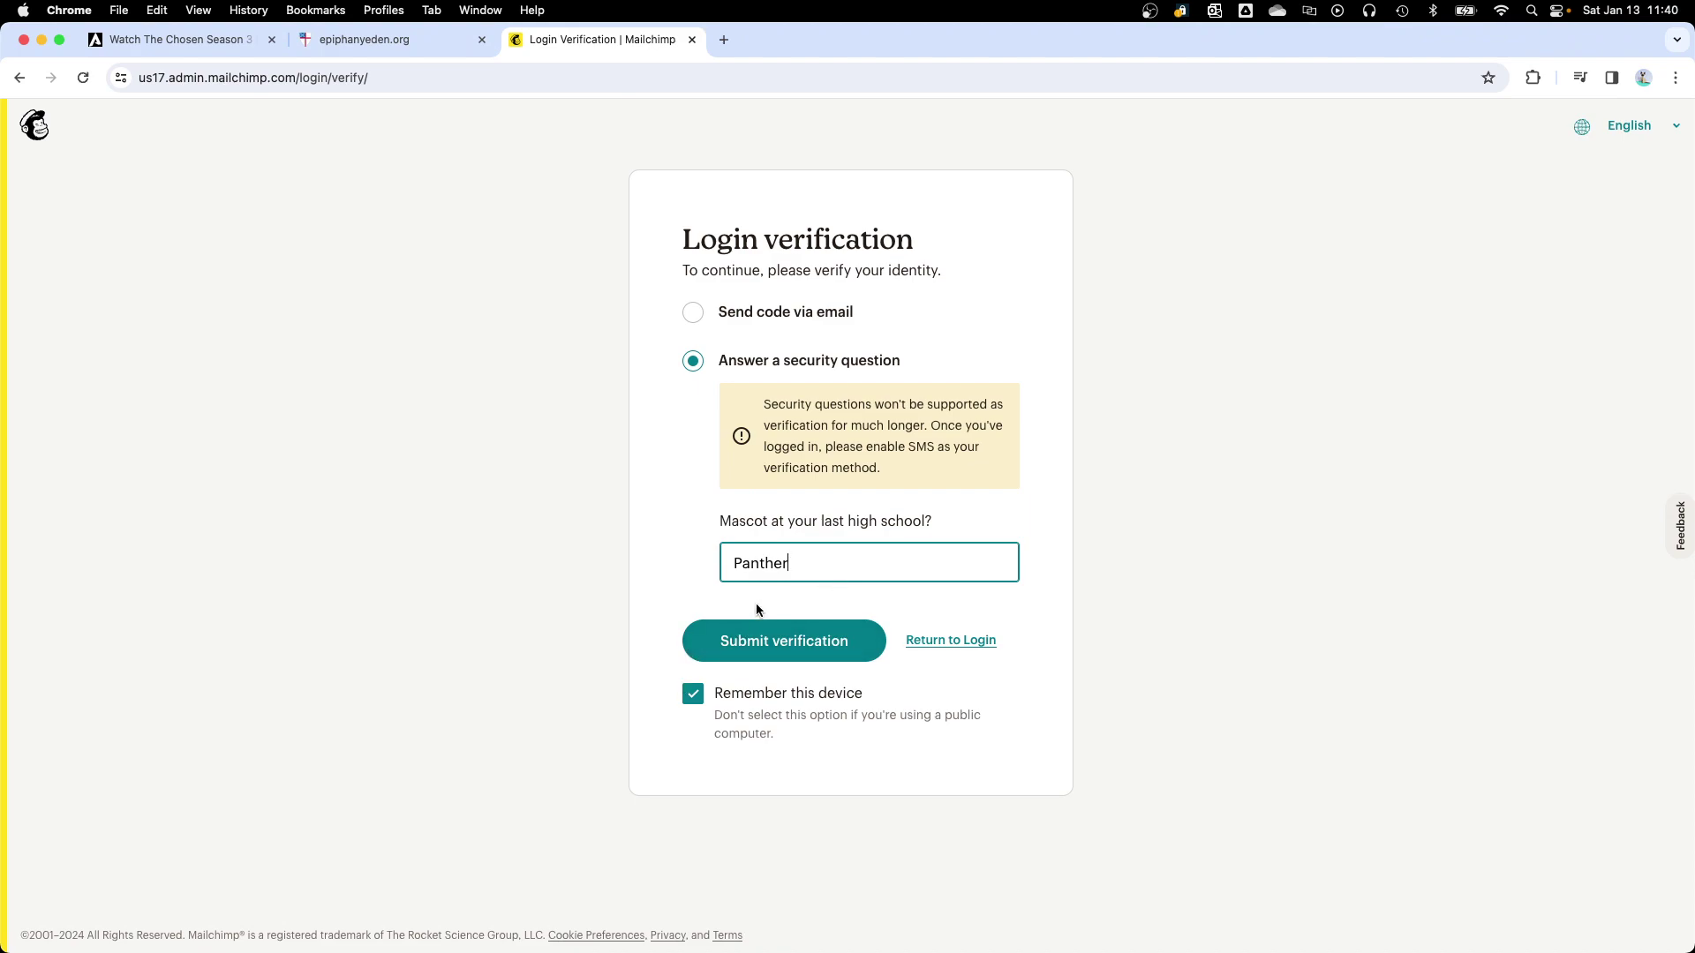
left_click(693, 696)
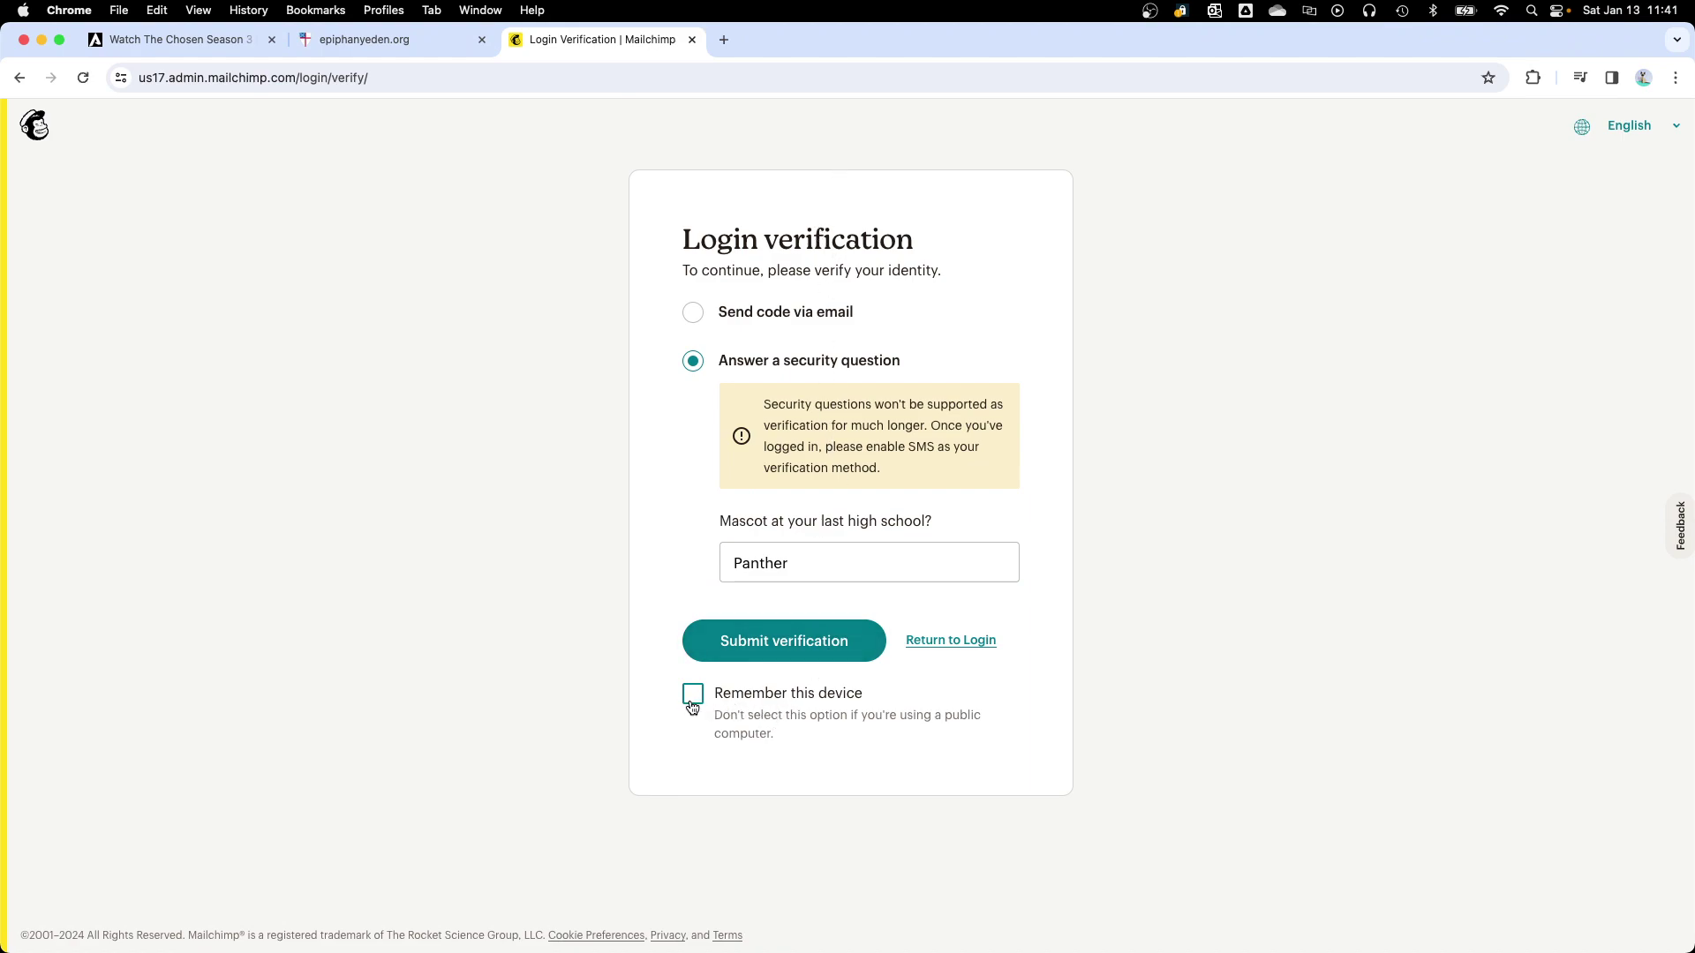
left_click(782, 645)
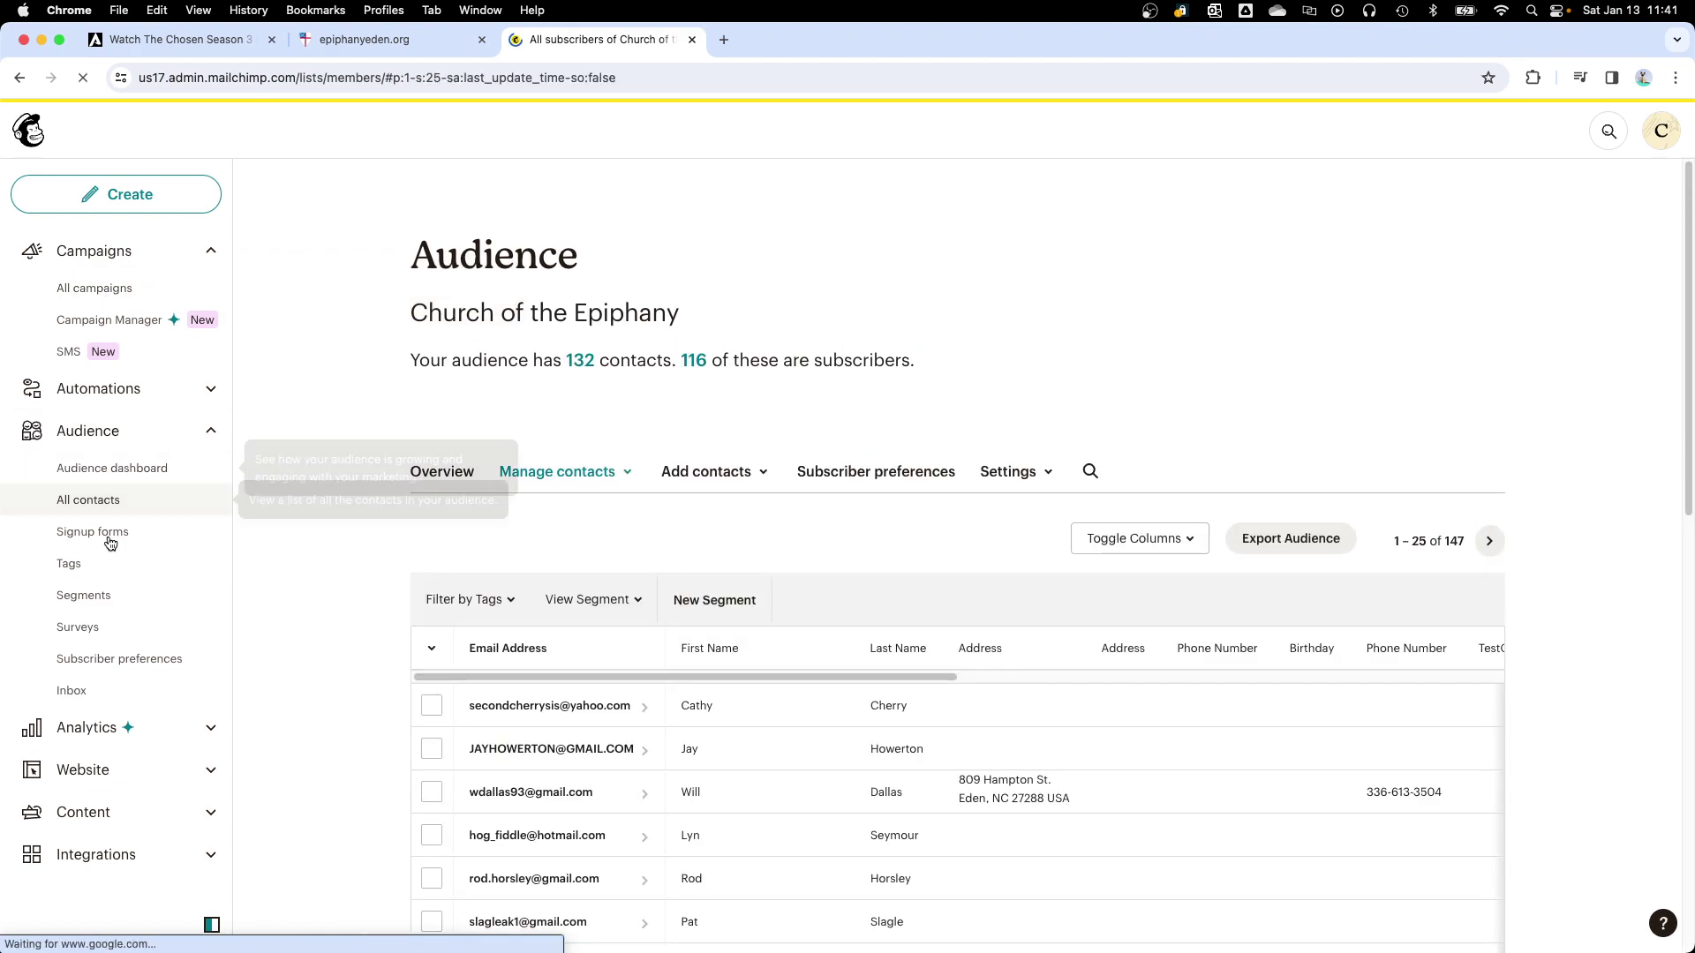
Open Audience > All contacts and show 100 contacts per page.
left_click(211, 437)
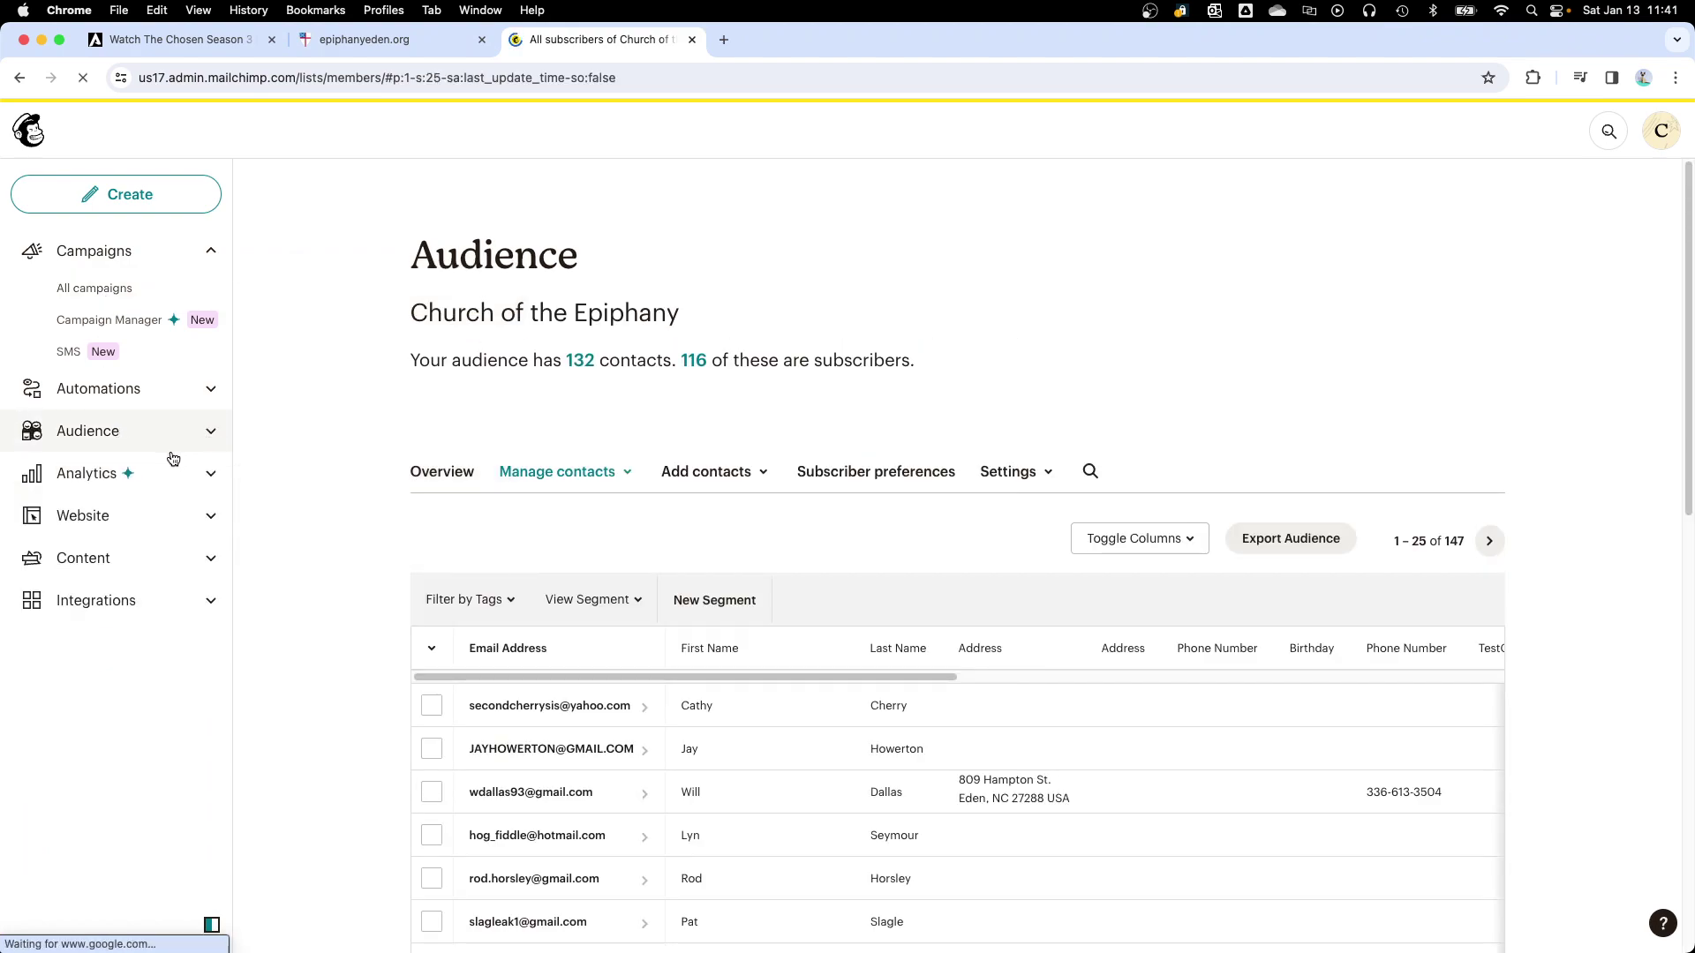
left_click(95, 439)
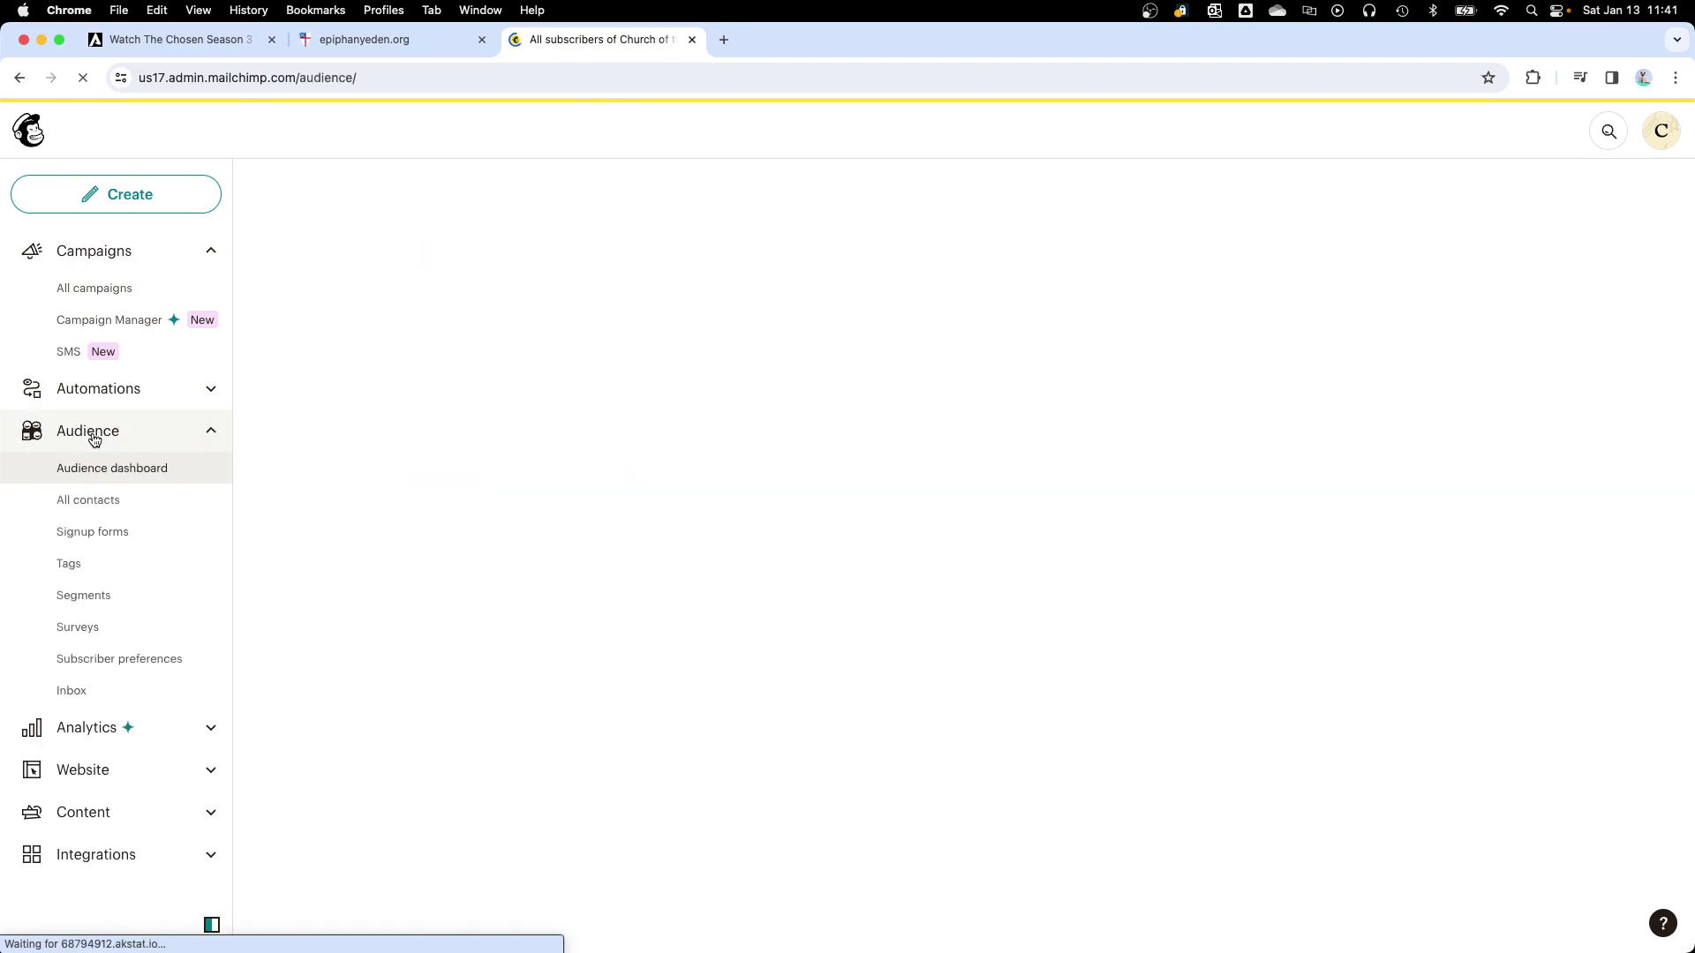
left_click(97, 510)
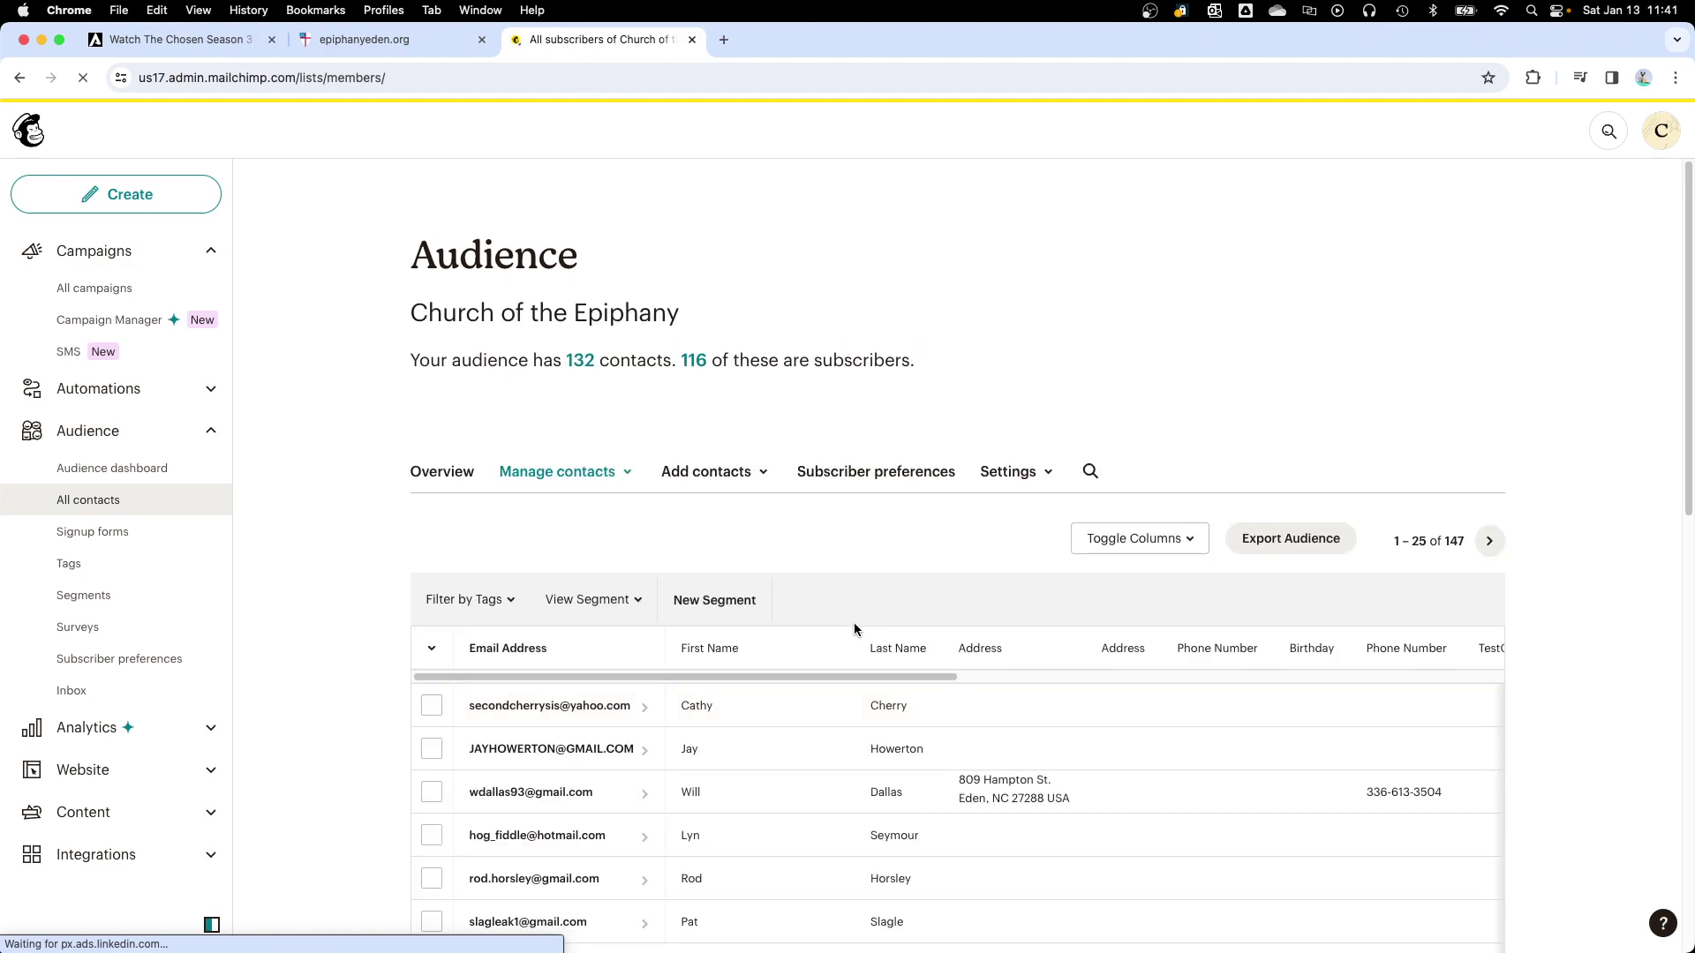
scroll(707, 770, "down", 10)
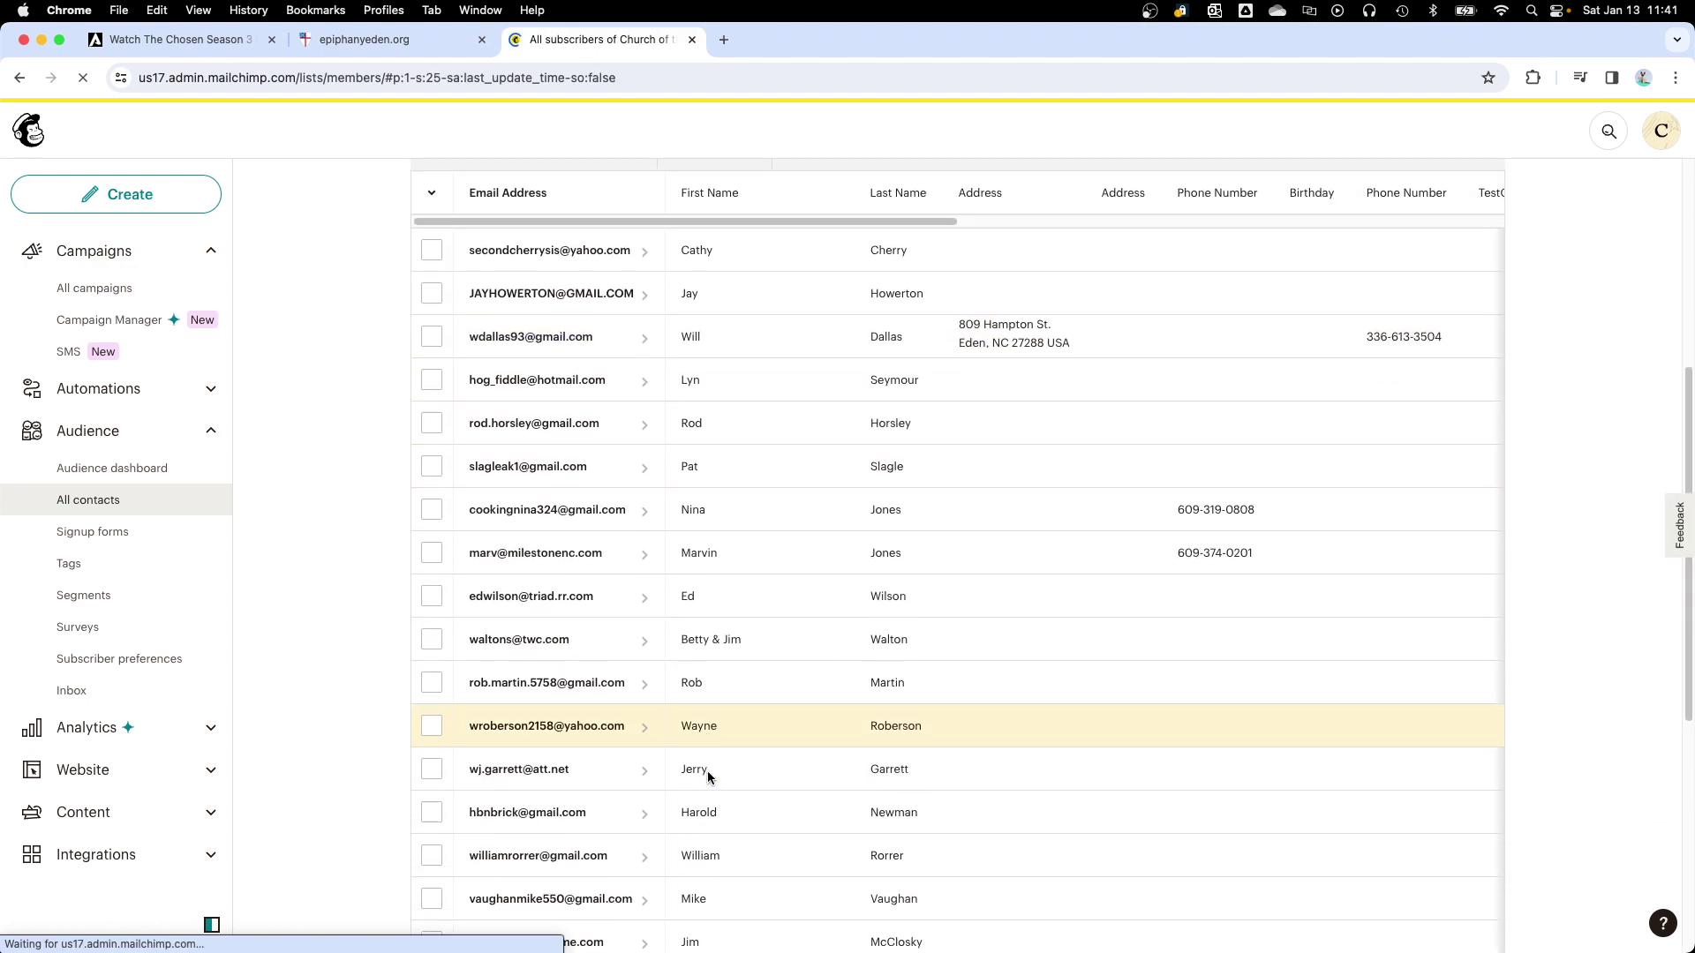
left_click(1489, 848)
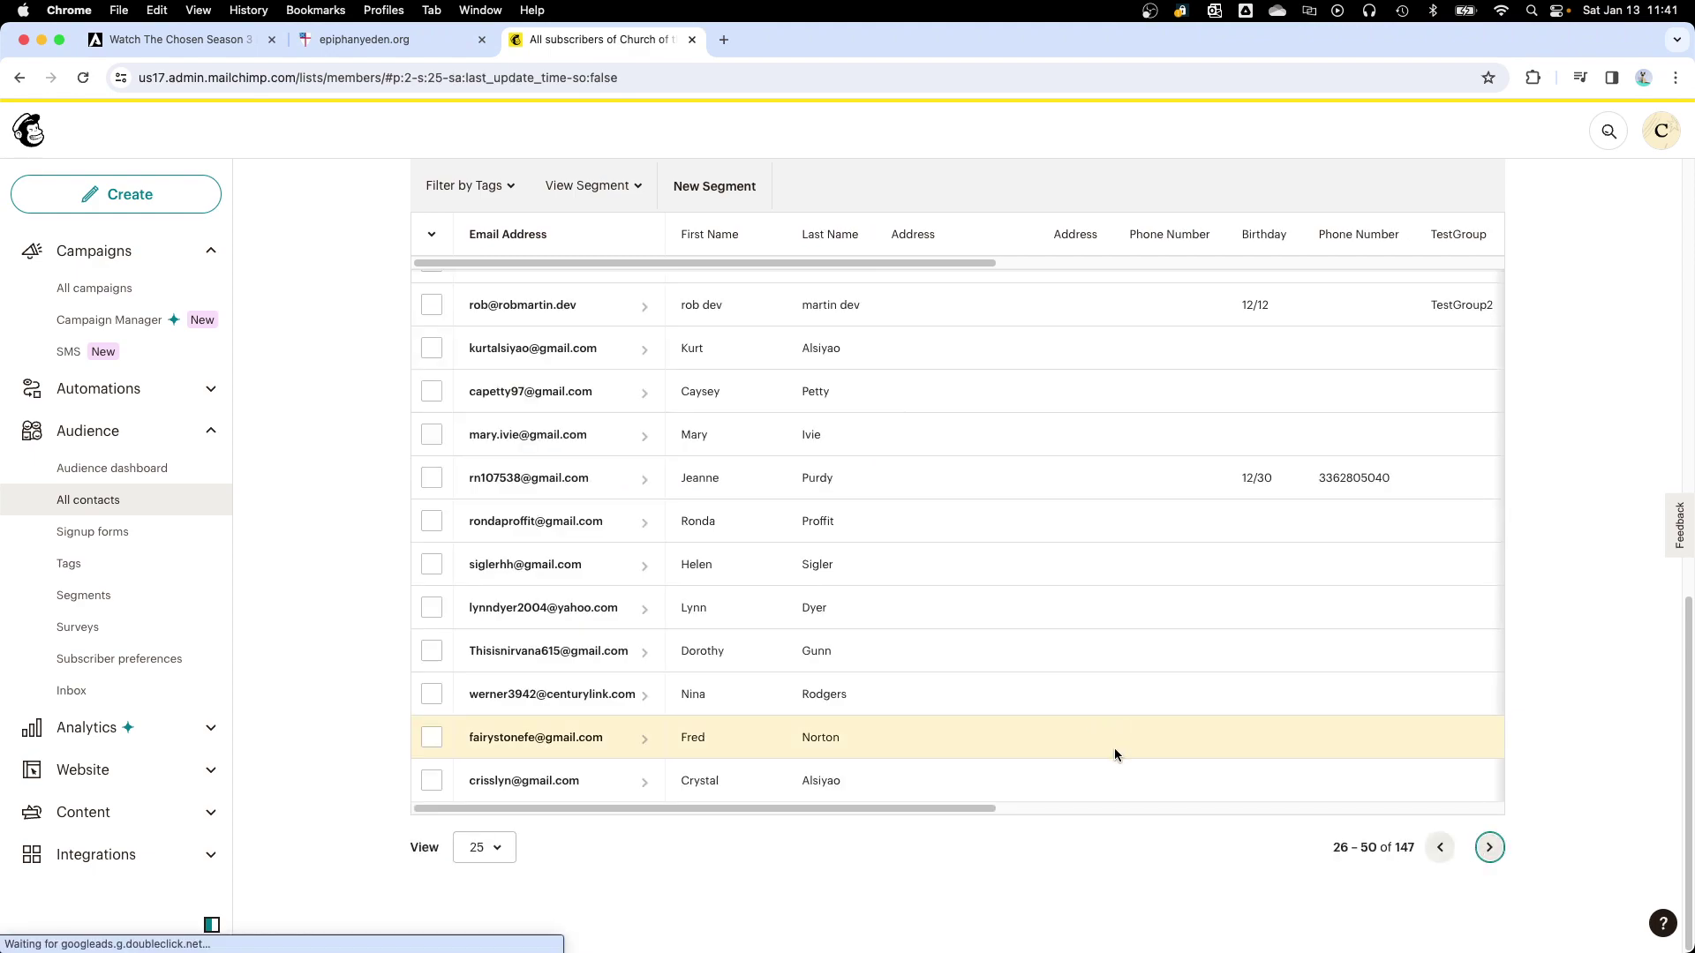
left_click(484, 847)
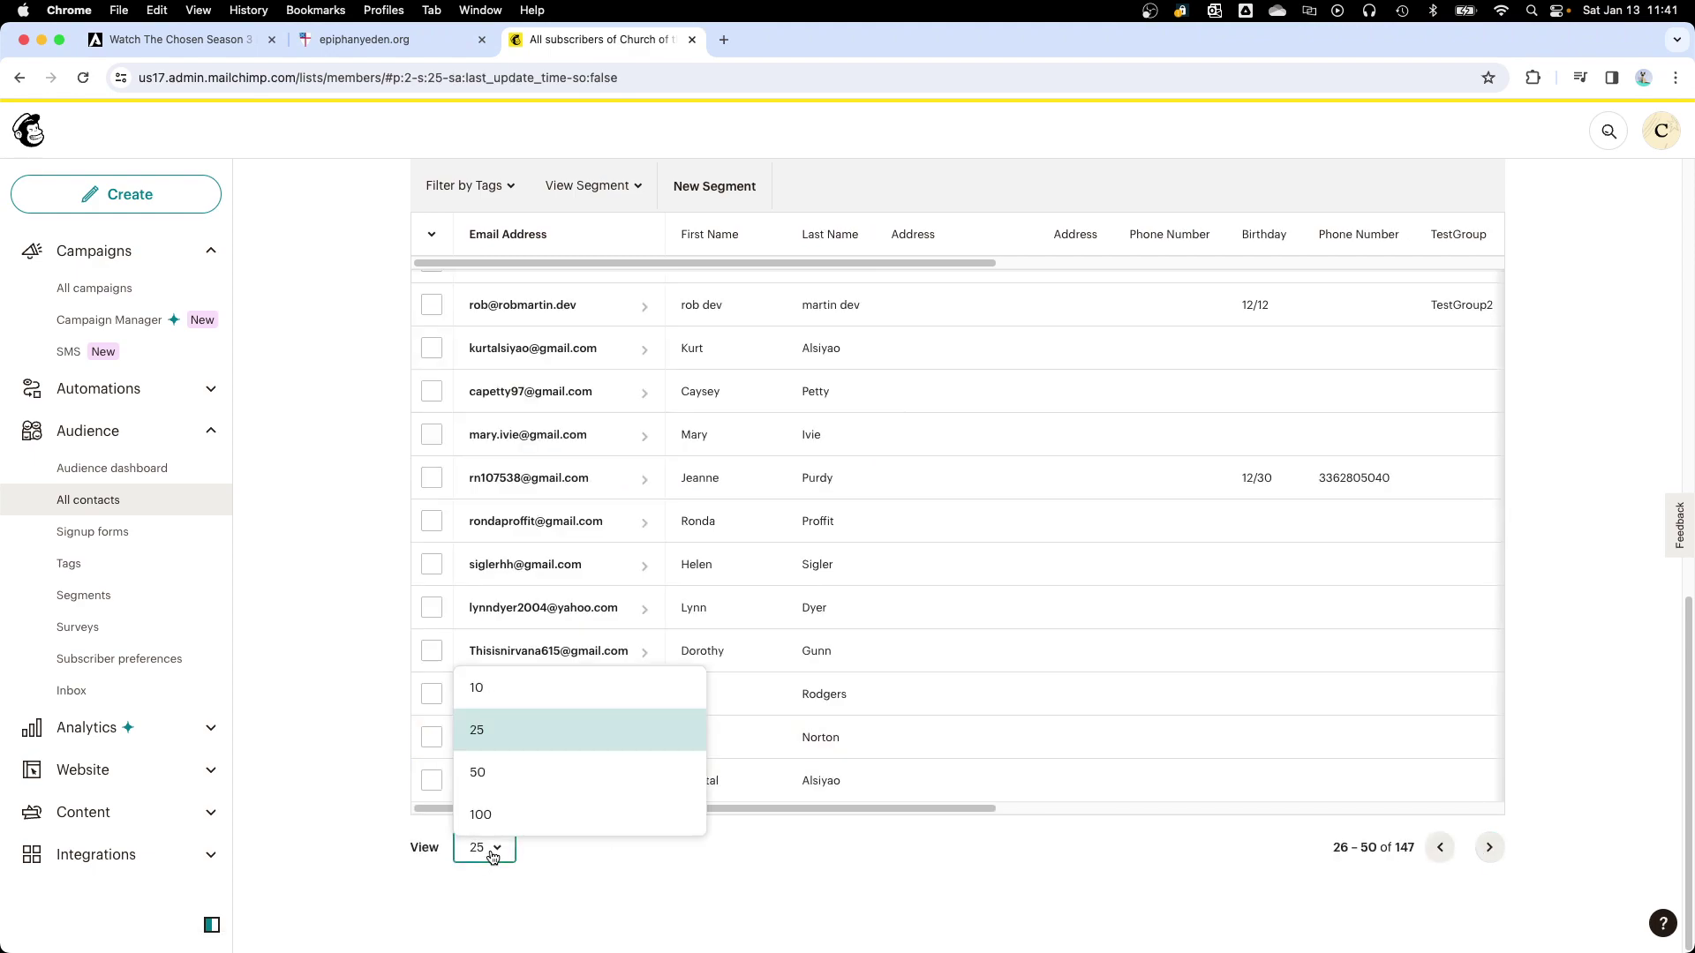
left_click(484, 814)
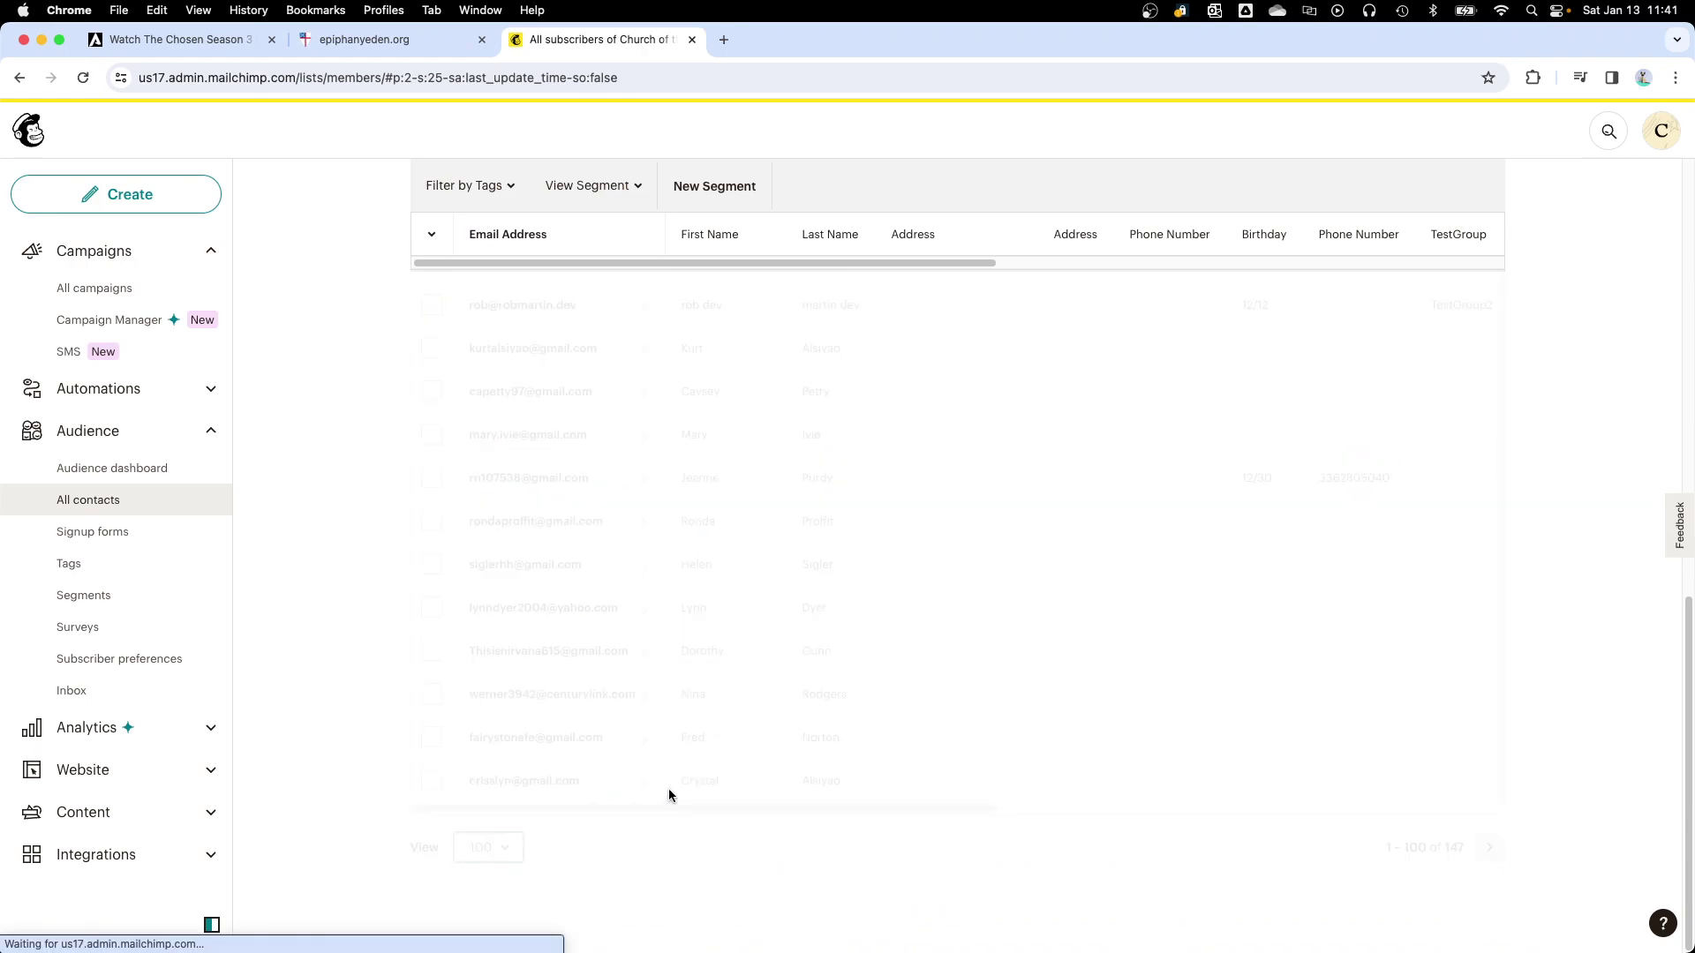
Sort the contacts by First Name, then Last Name, and finally Email Address.
scroll(728, 702, "down", 15)
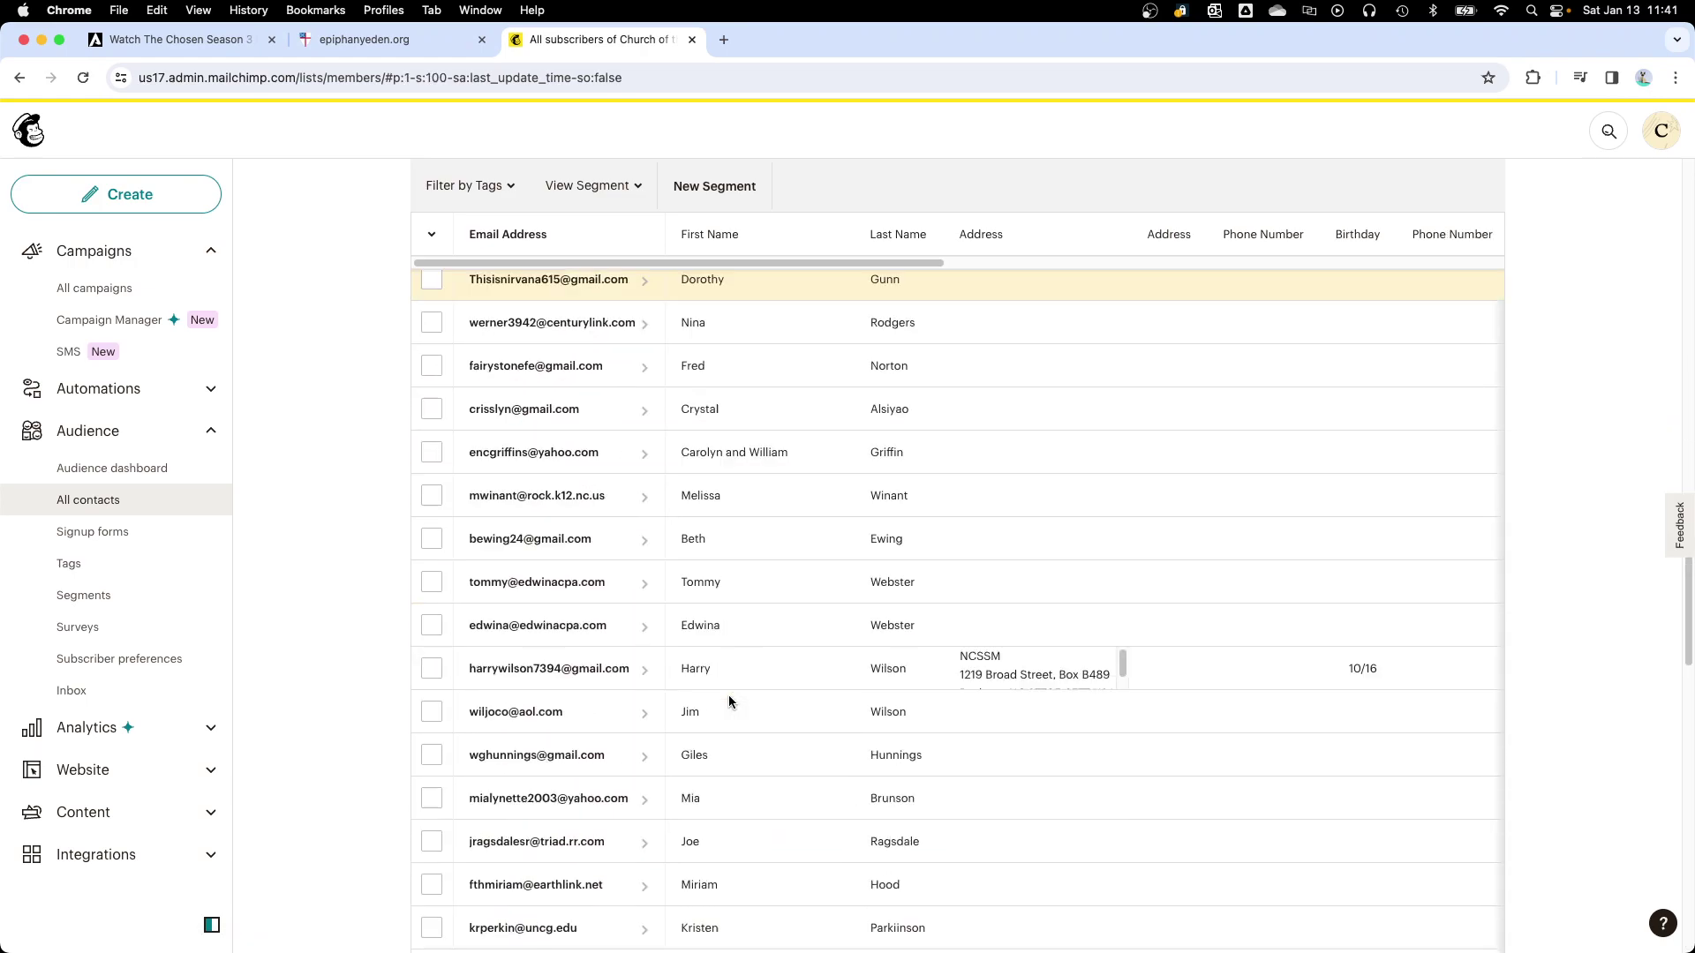
scroll(728, 698, "down", 10)
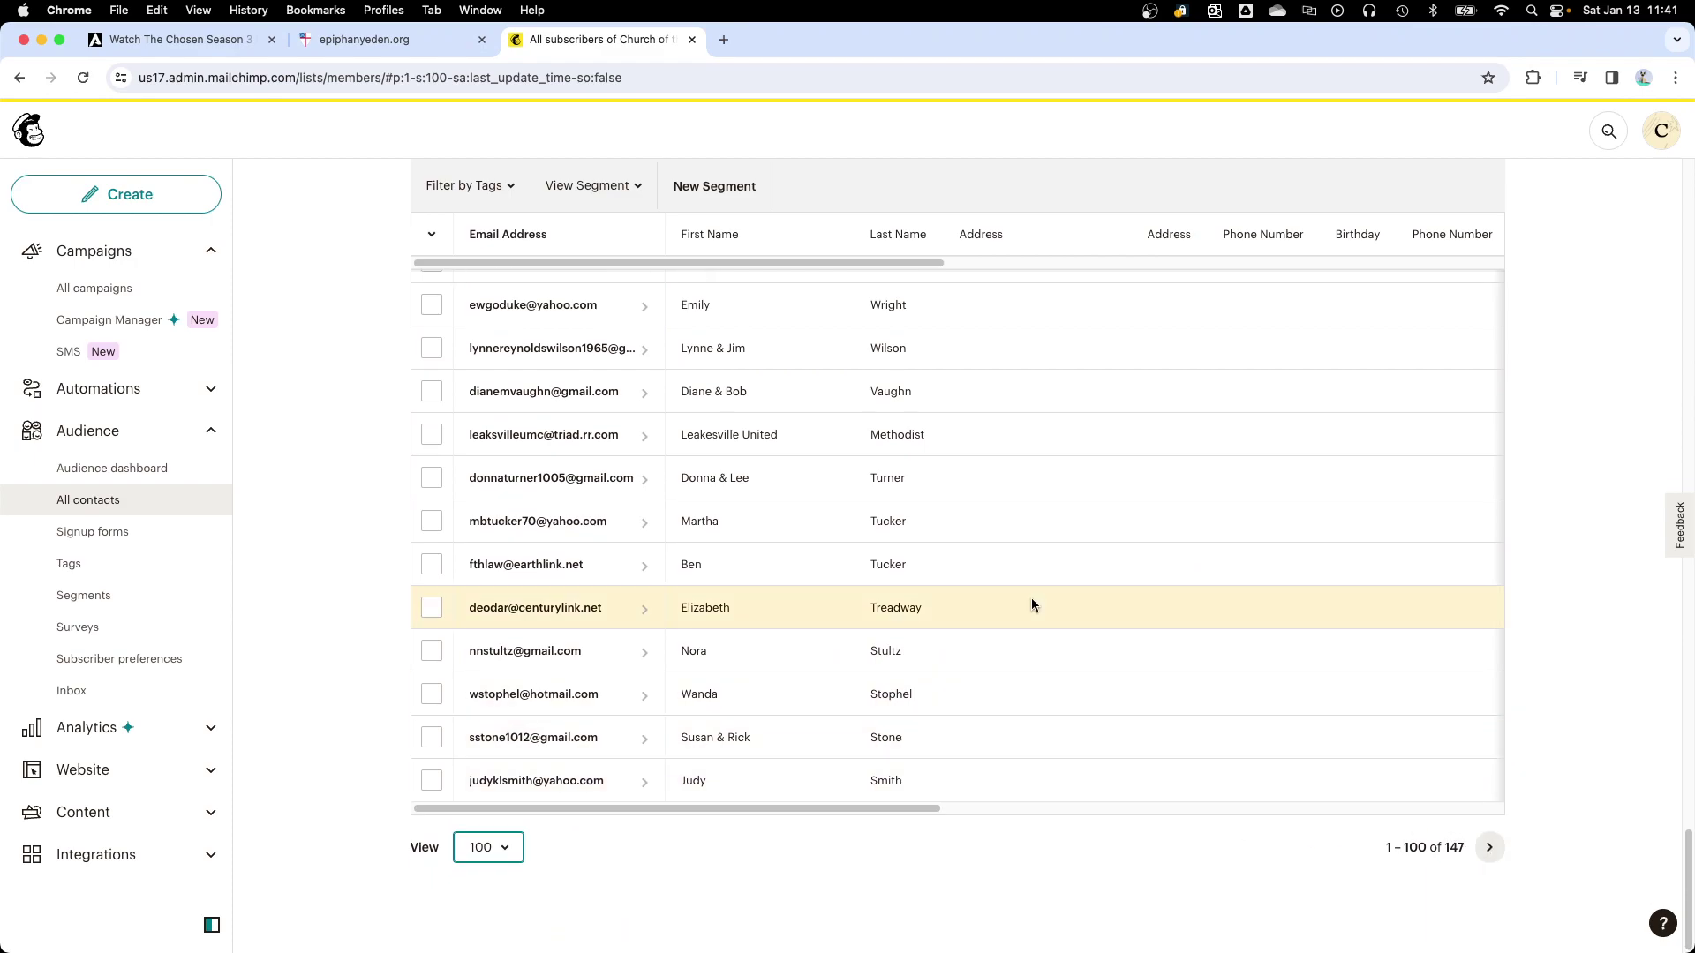
scroll(1031, 600, "up", 10)
scroll(1031, 605, "up", 10)
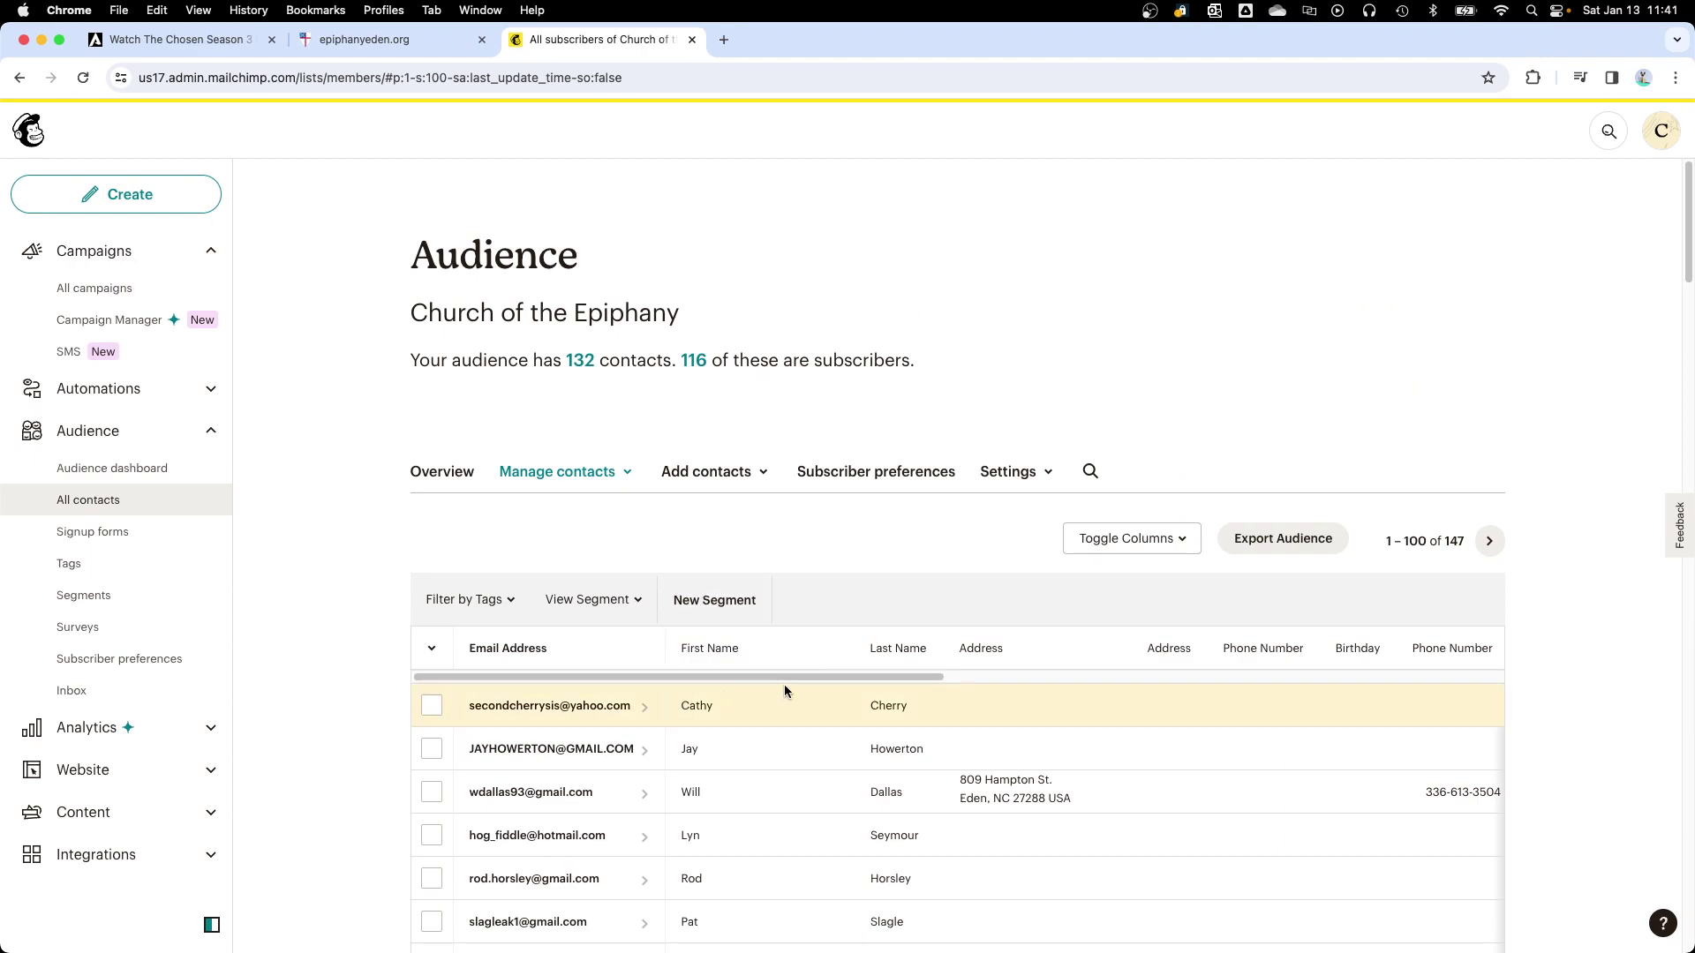
left_click(706, 648)
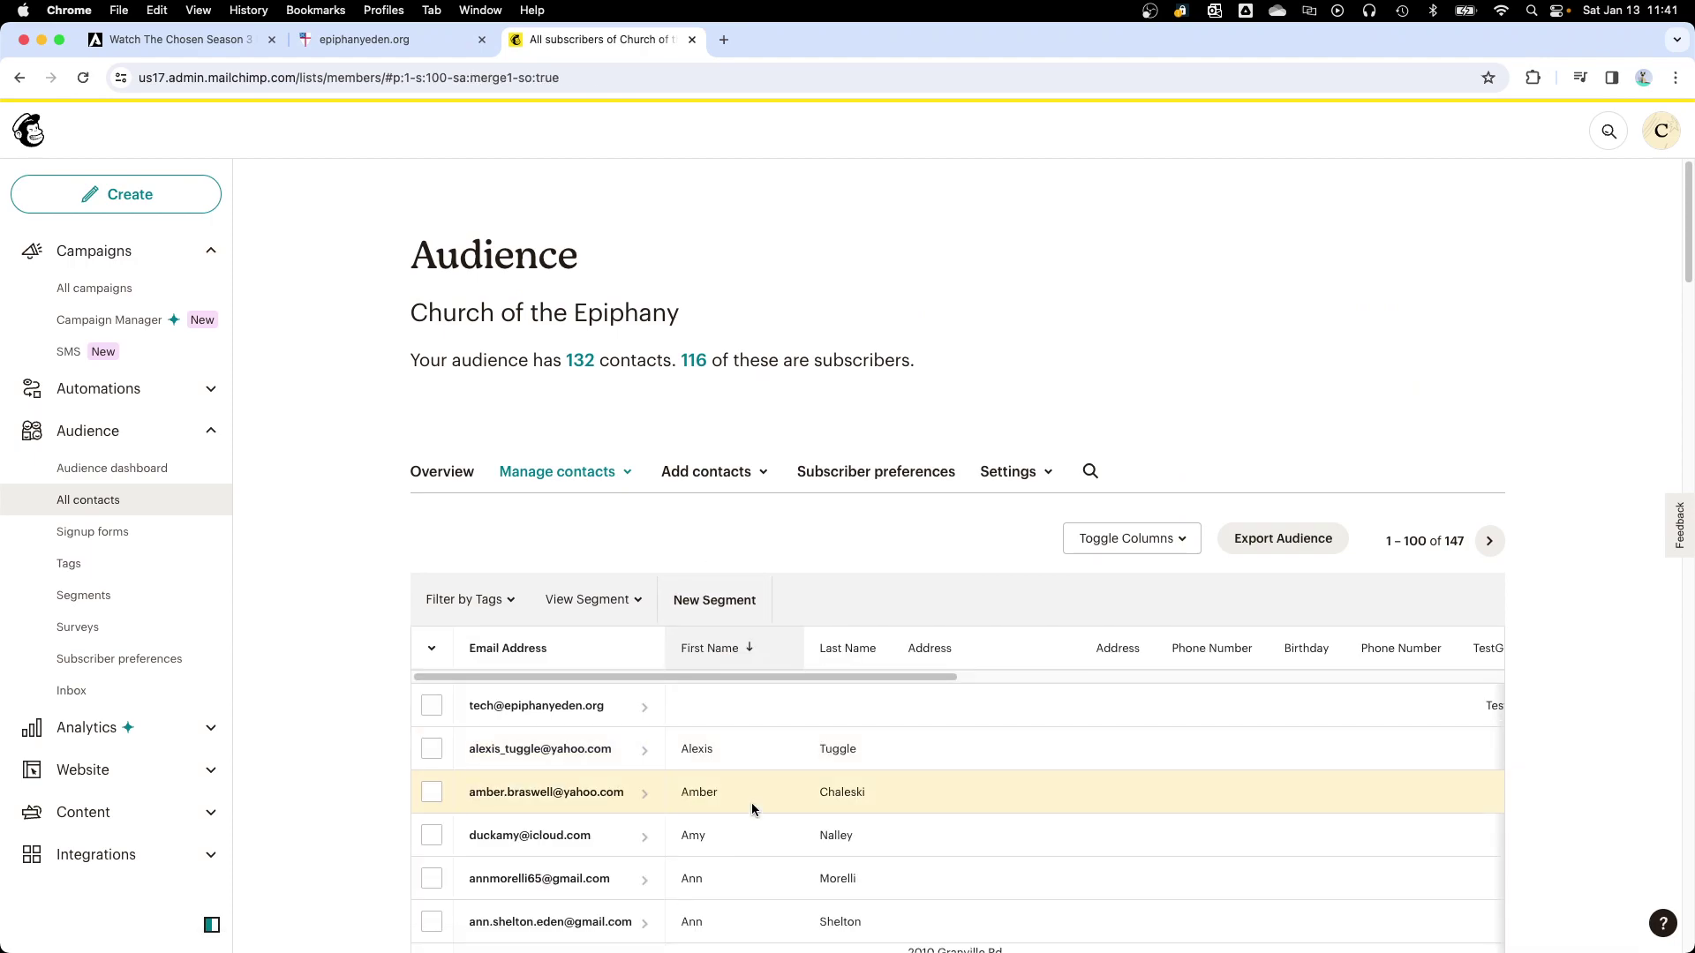
scroll(750, 802, "down", 5)
scroll(750, 802, "up", 5)
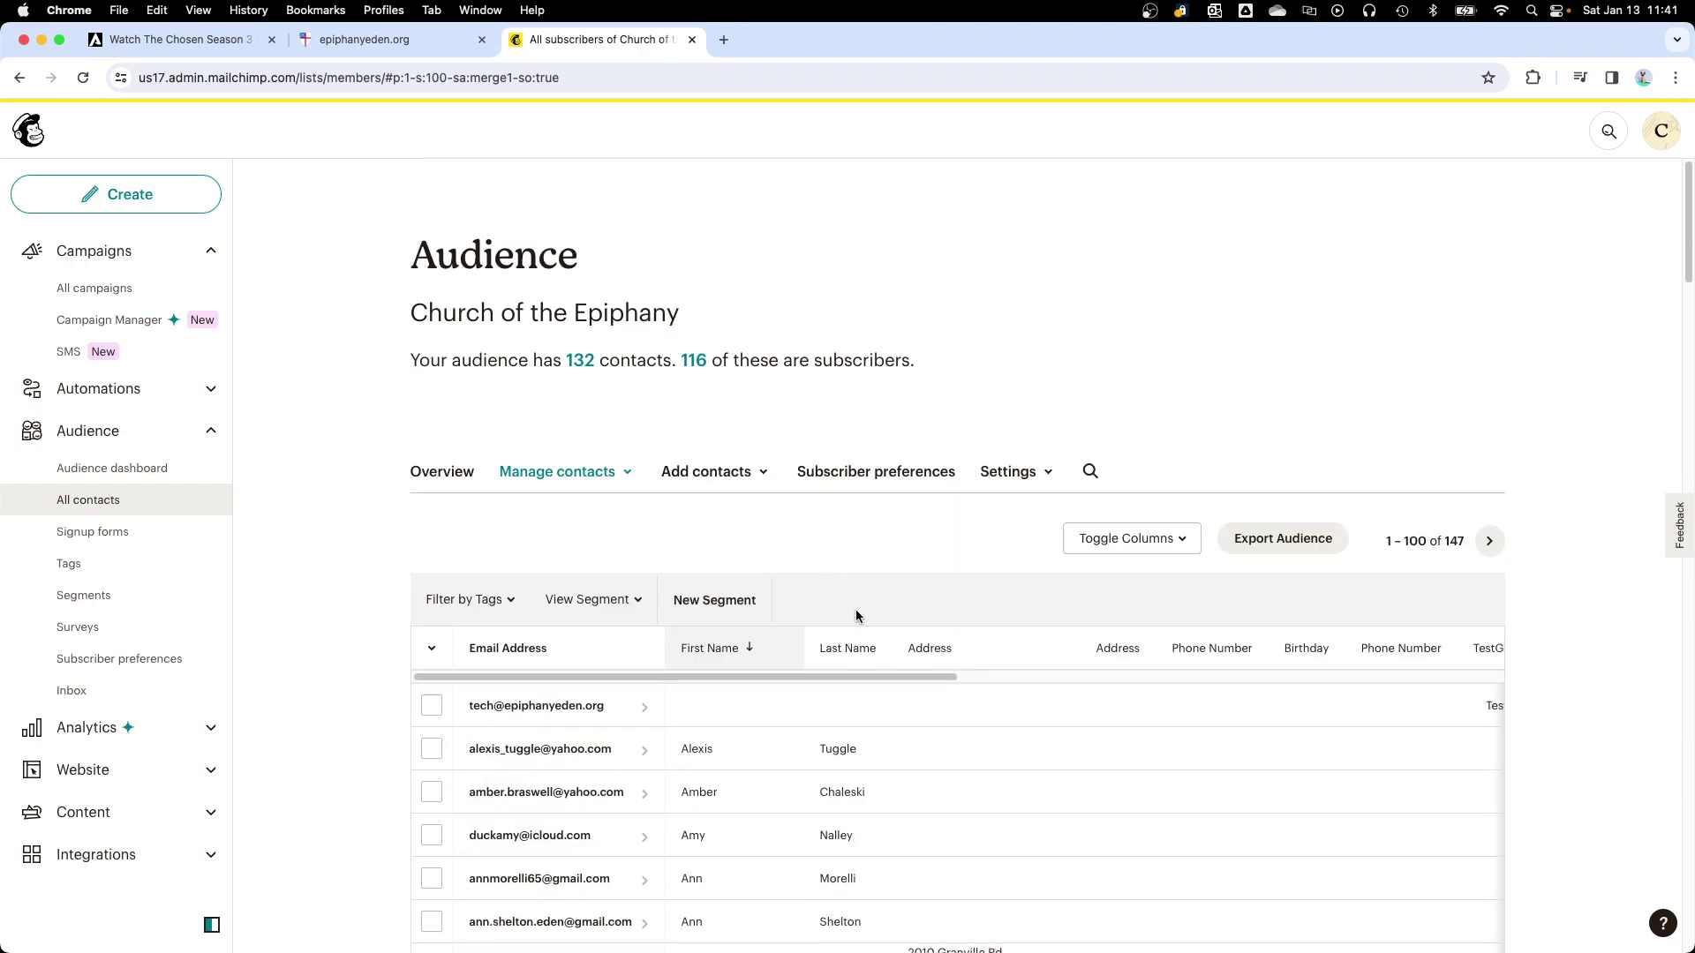
left_click(861, 655)
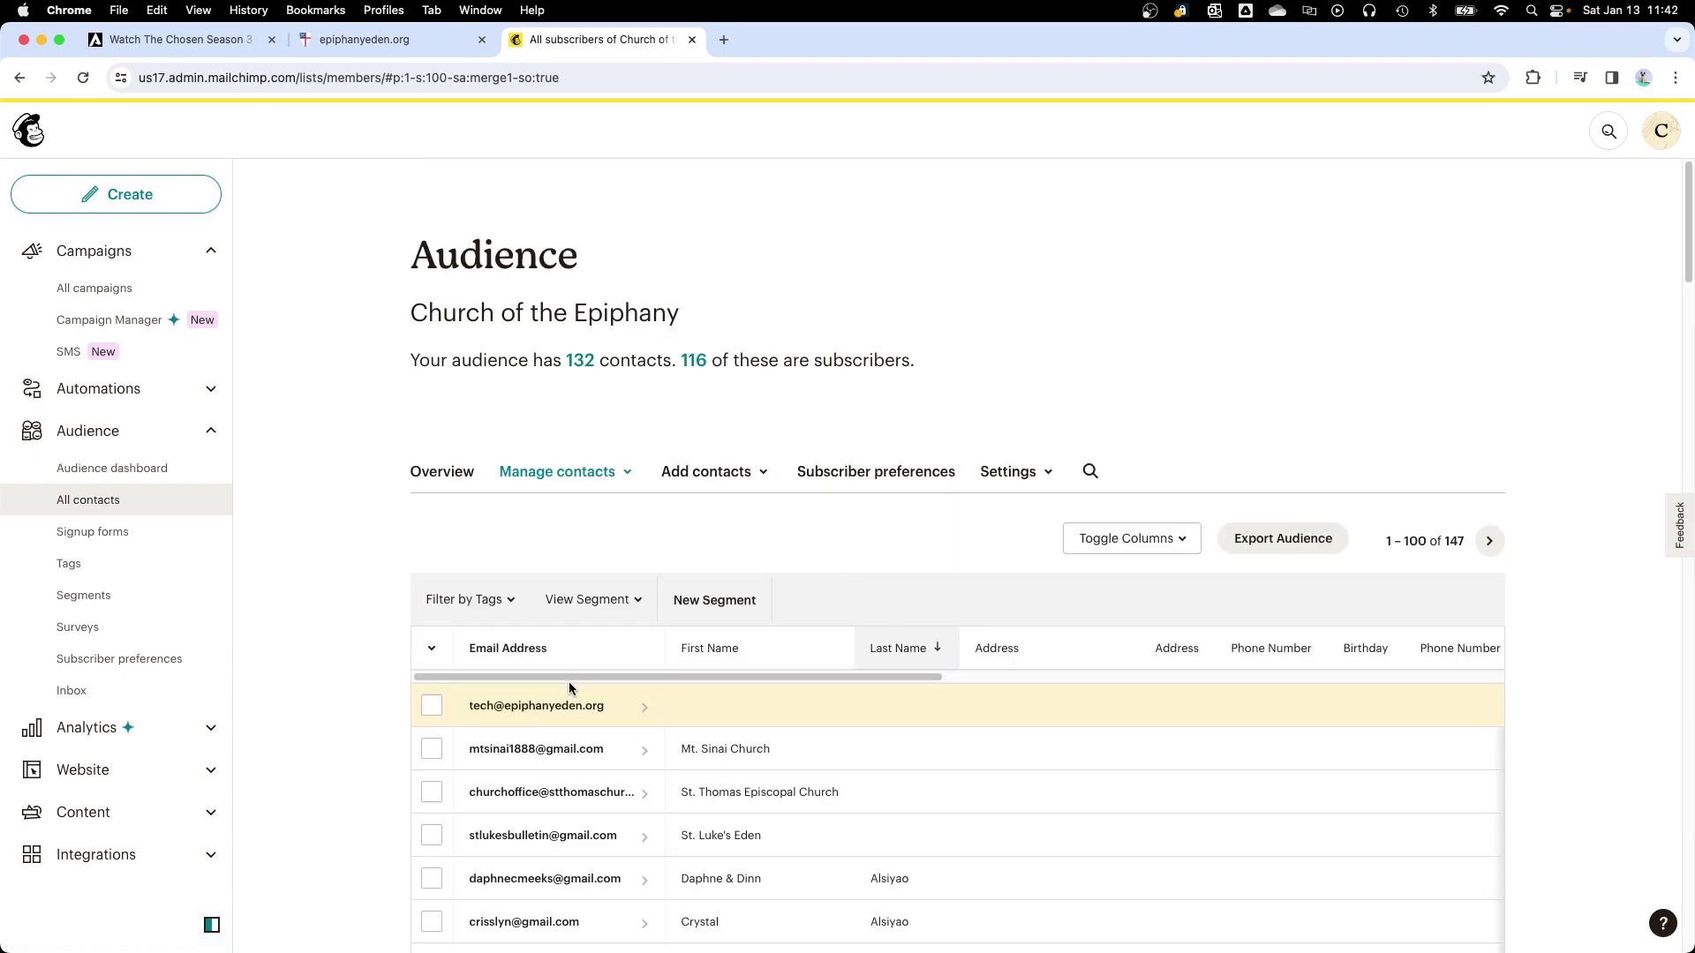
left_click(540, 648)
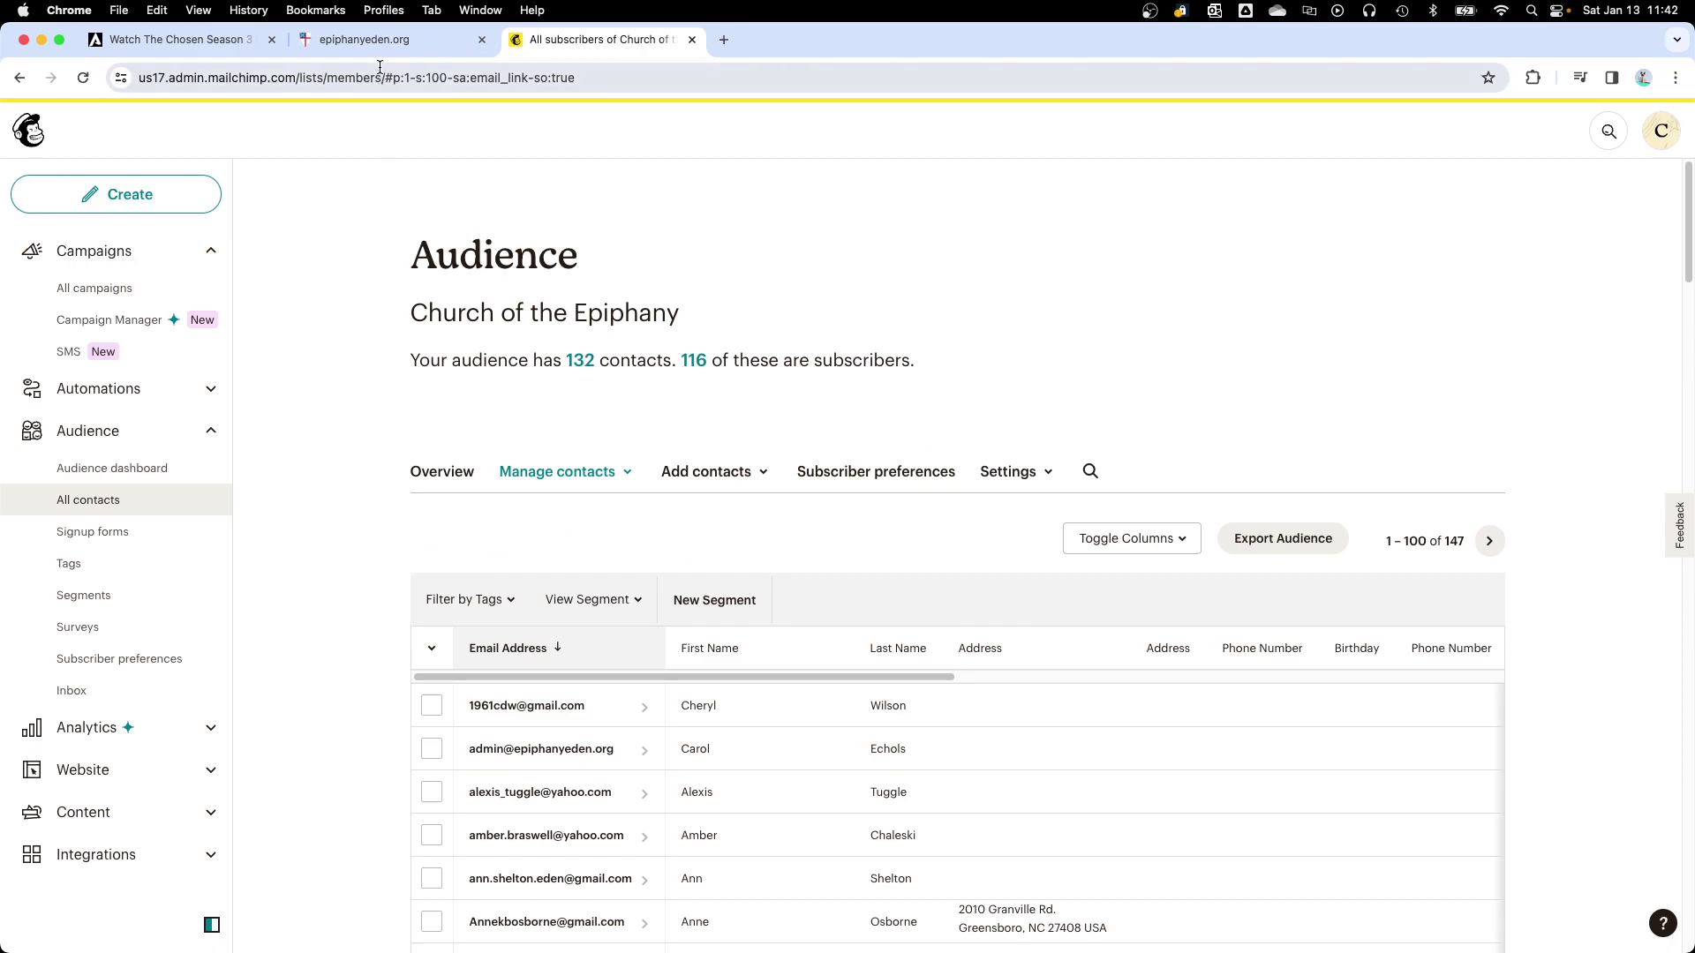
On epiphanyeden.org, look at the email signup form, then jump to the Text SignUp form.
left_click(373, 41)
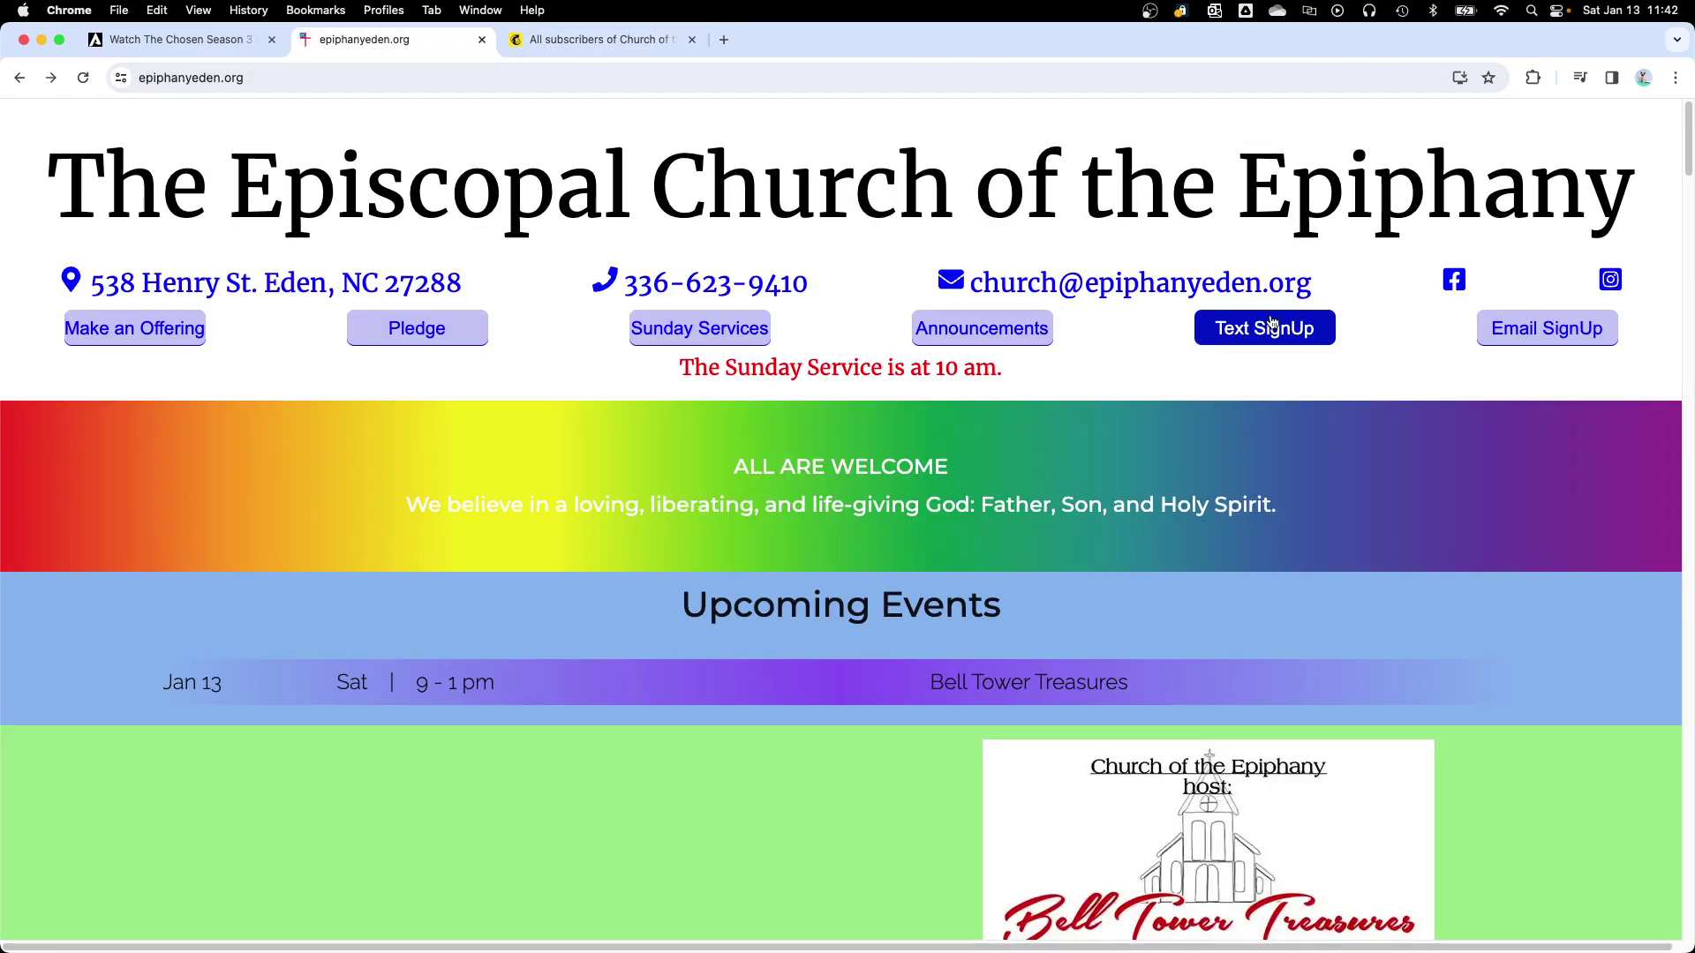
left_click(1507, 347)
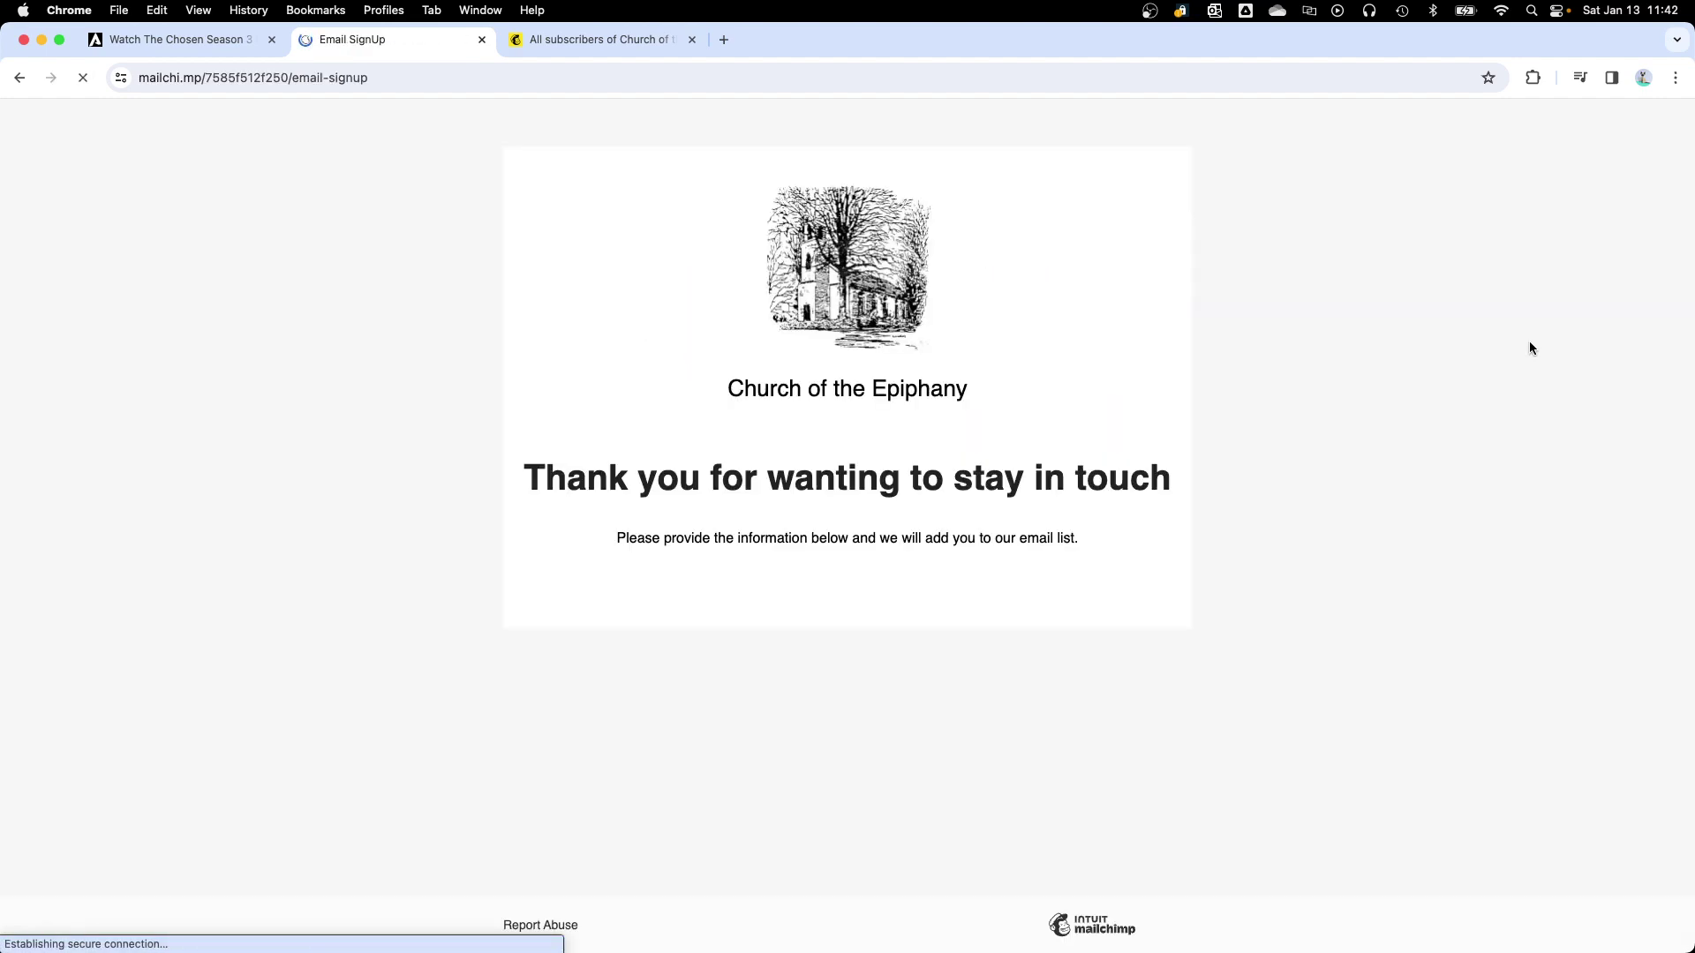
left_click(741, 625)
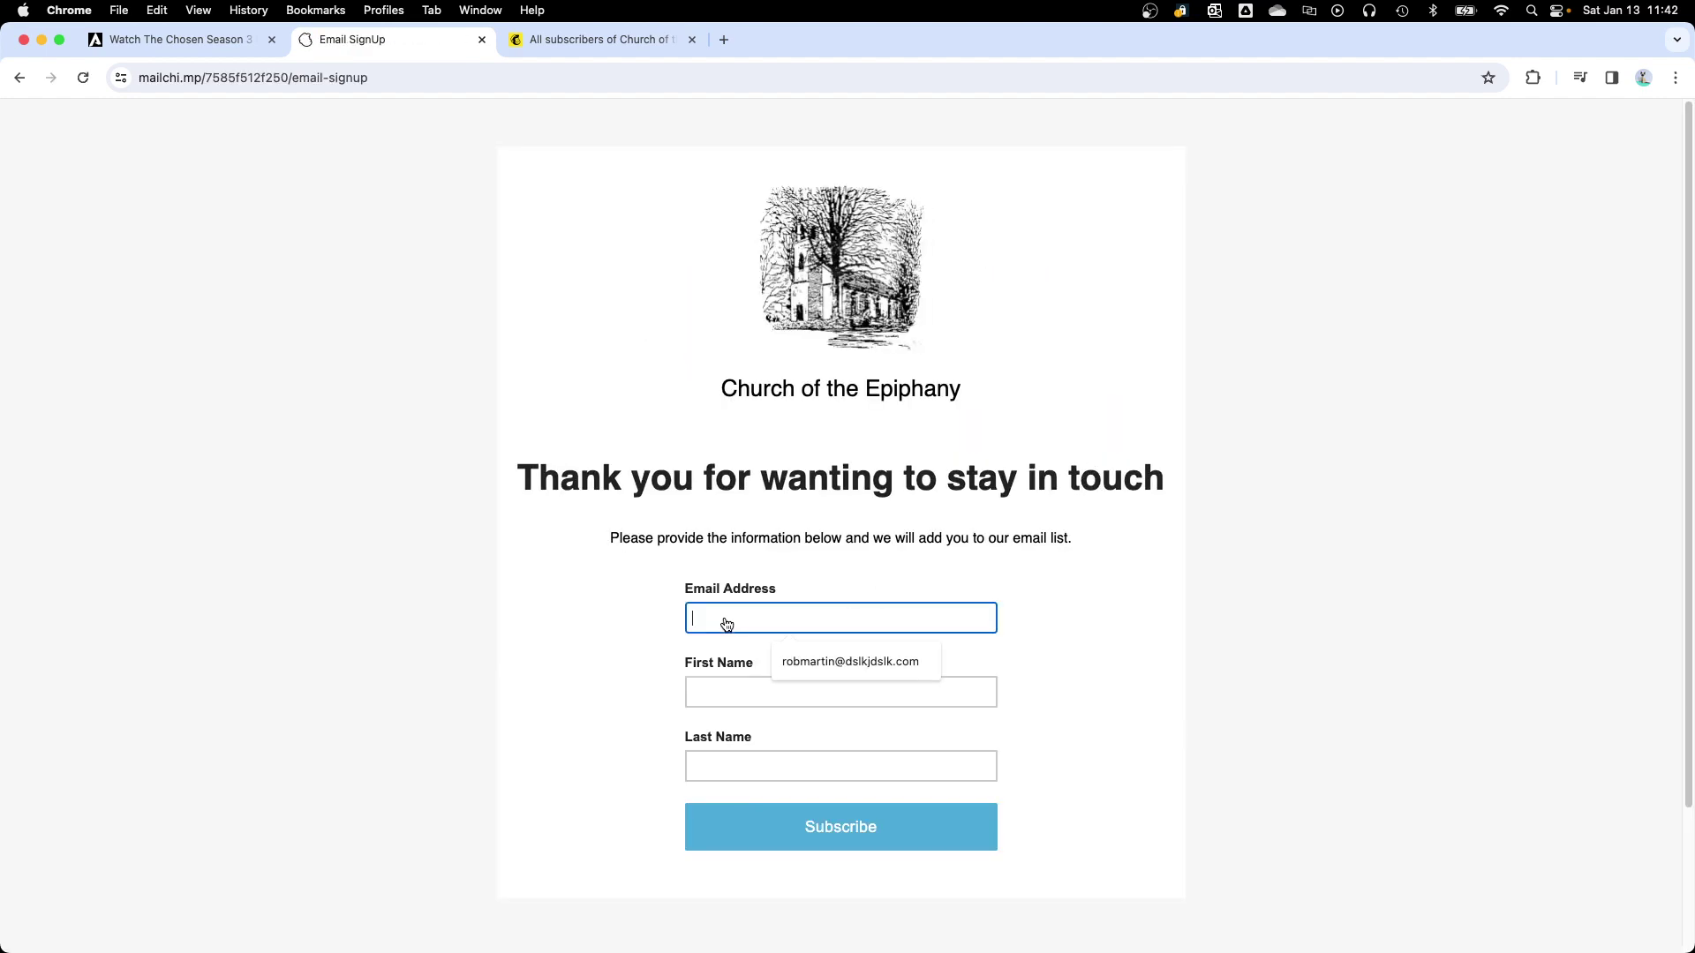
left_click(720, 704)
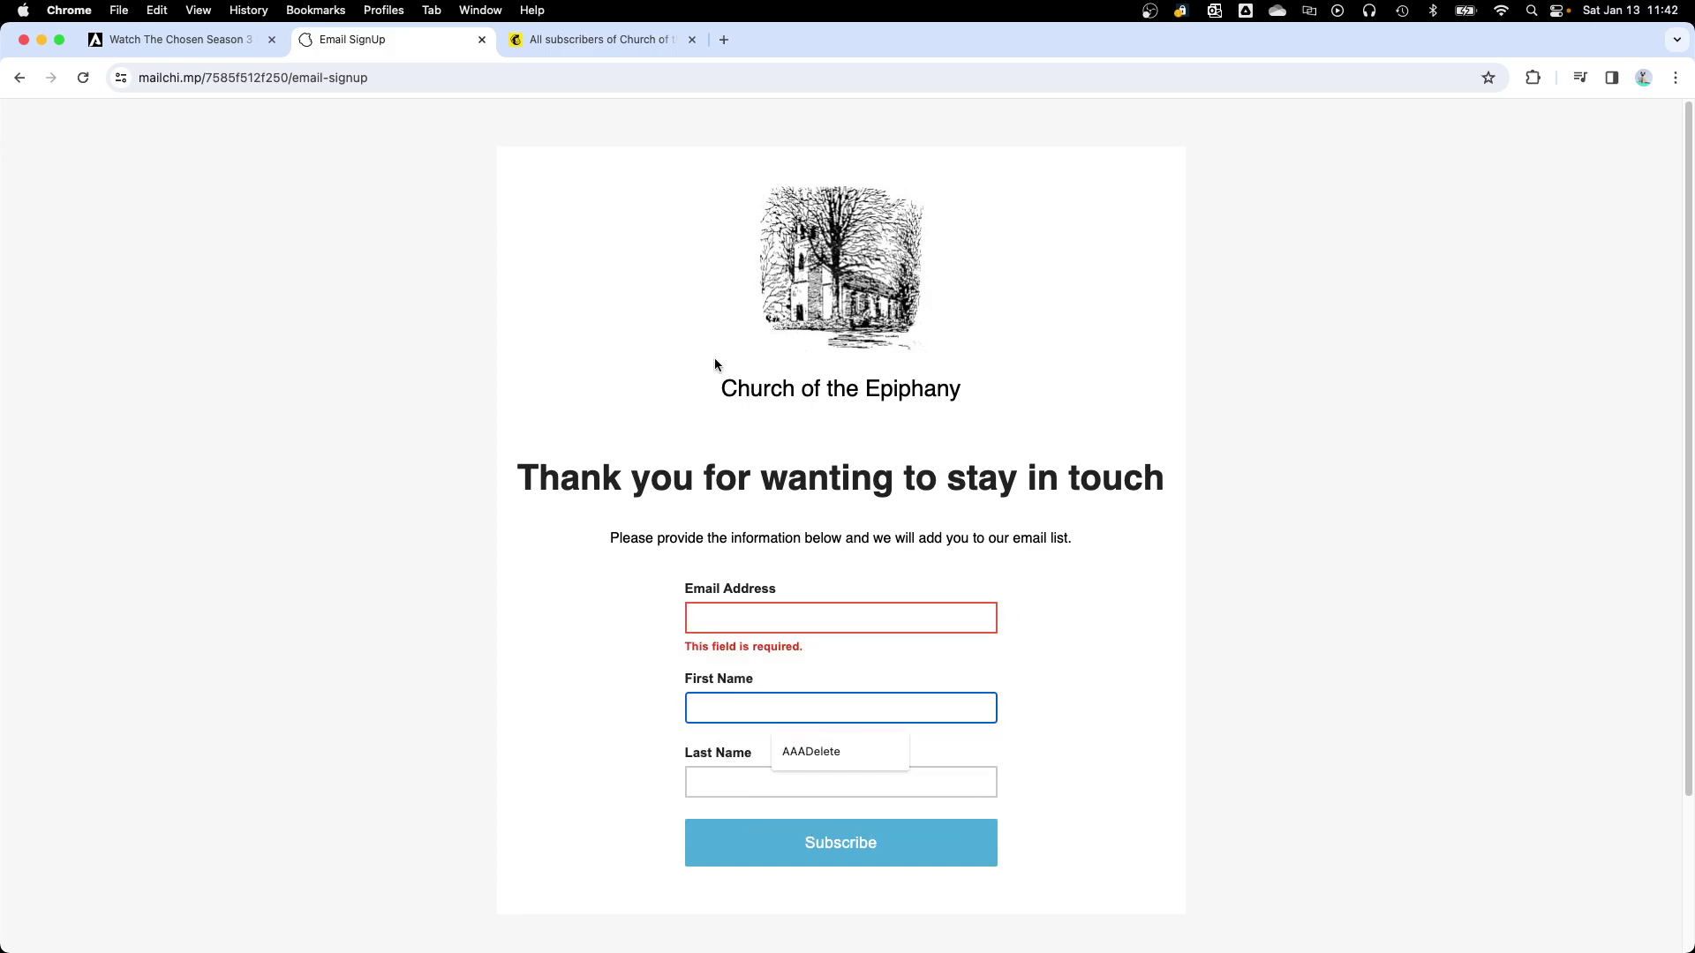
left_click(383, 334)
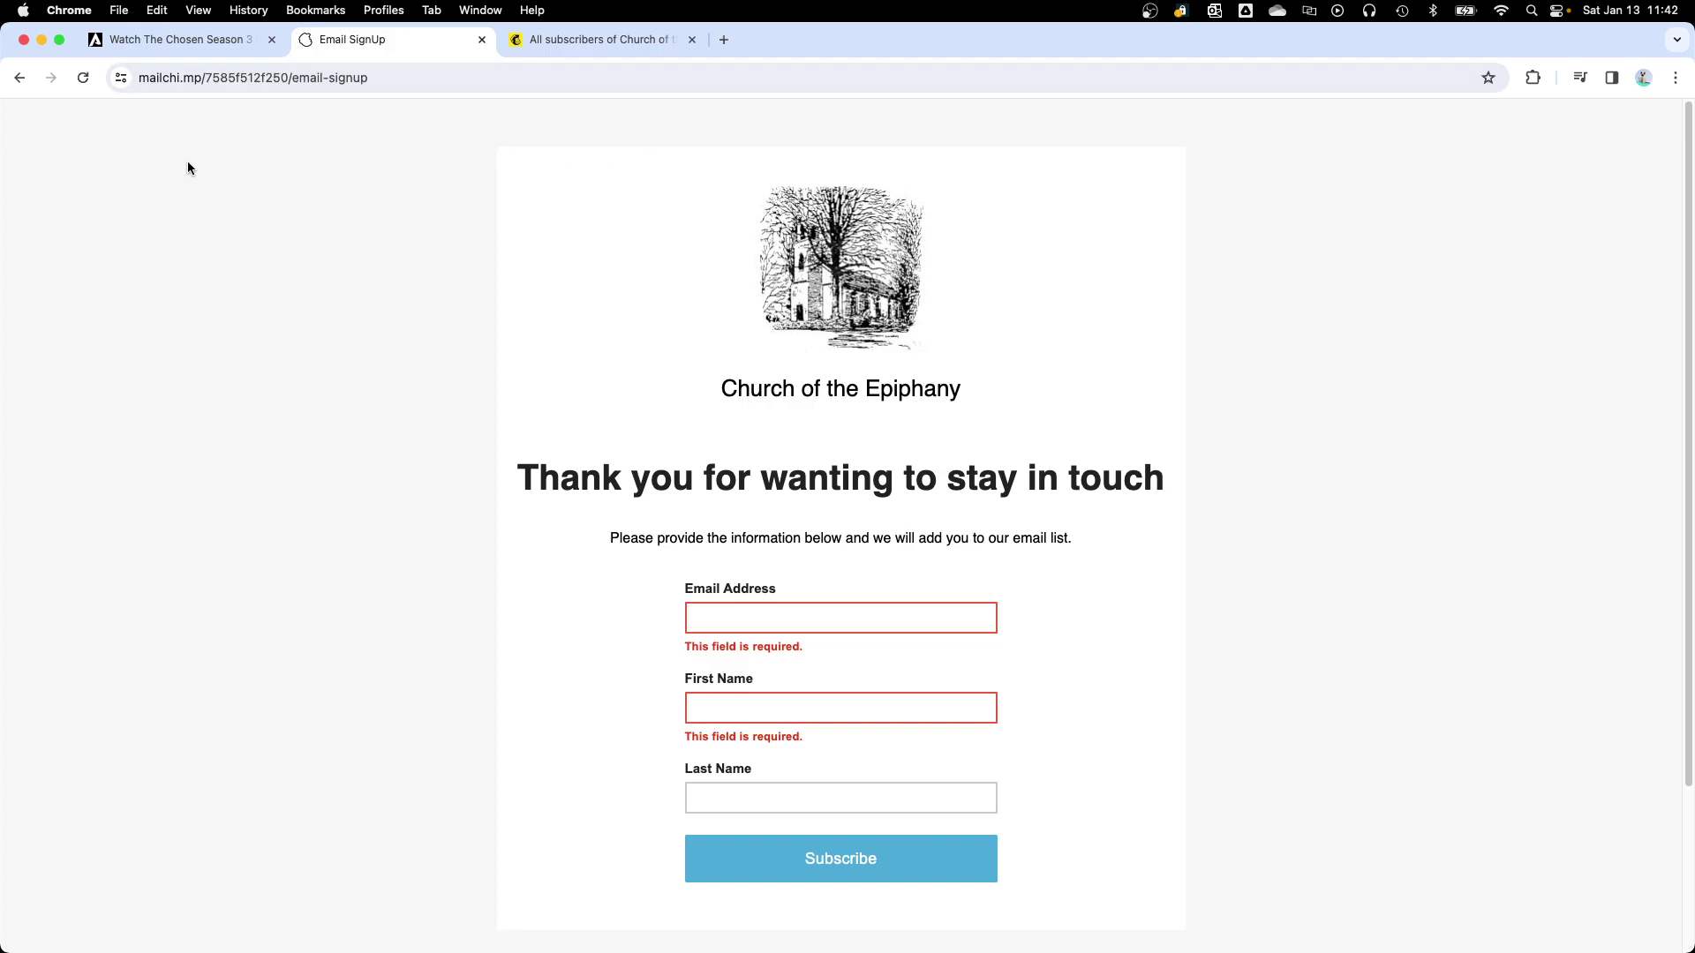
left_click(20, 78)
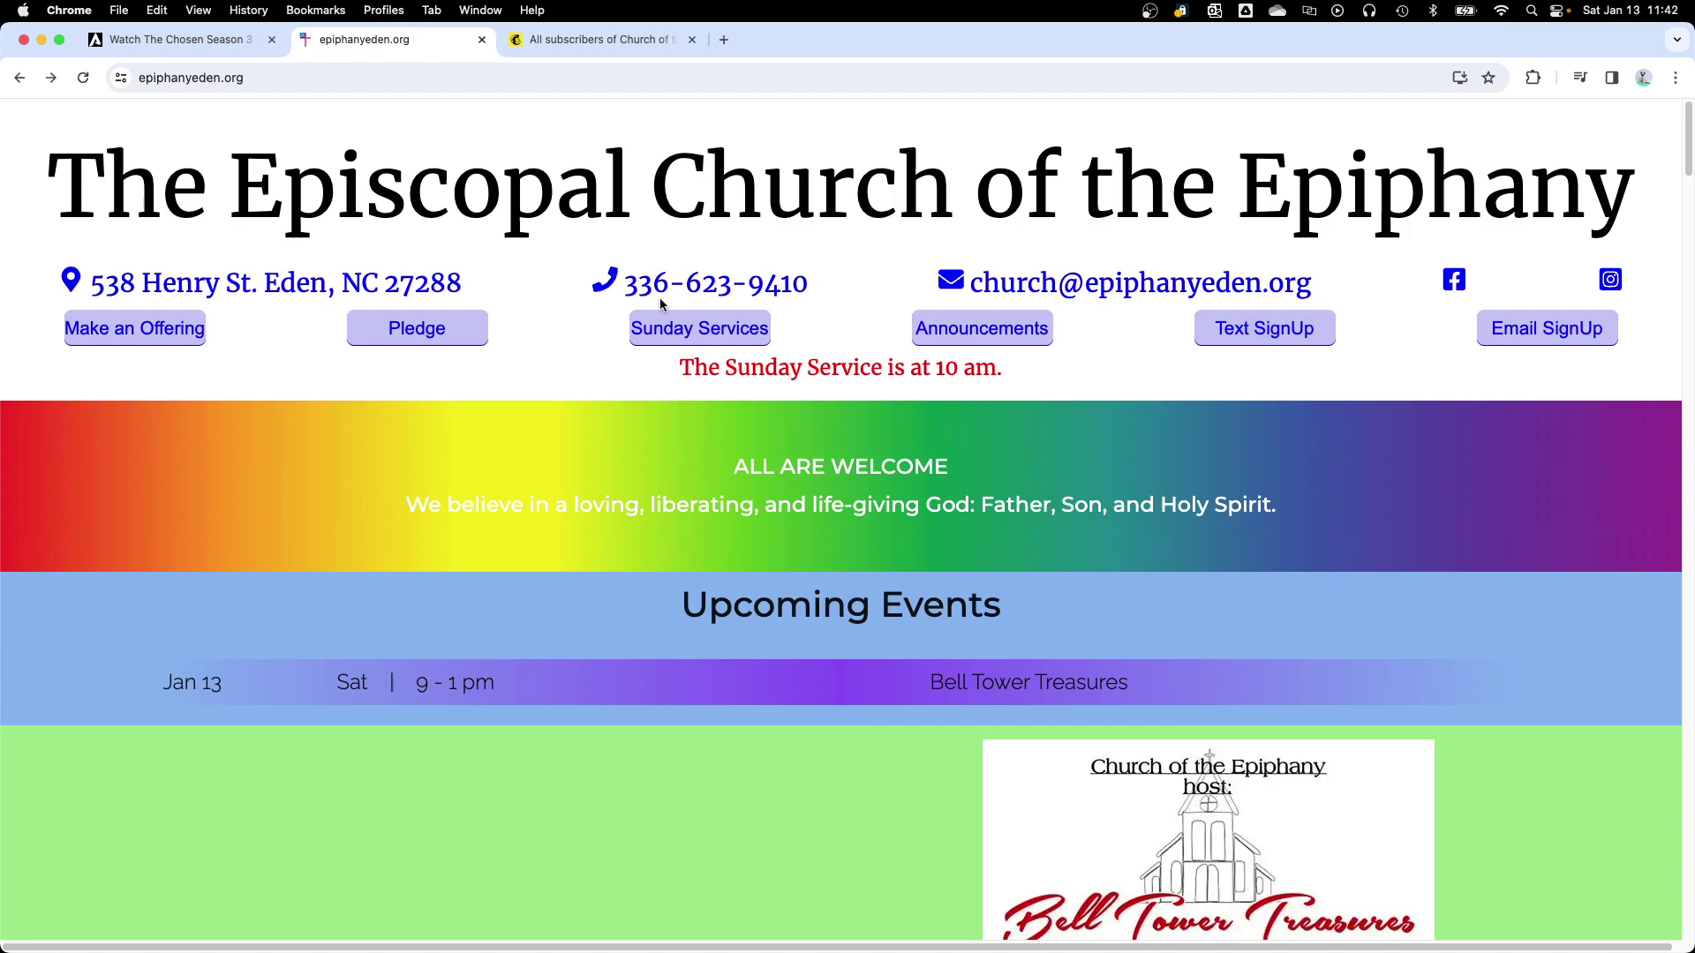
left_click(1289, 331)
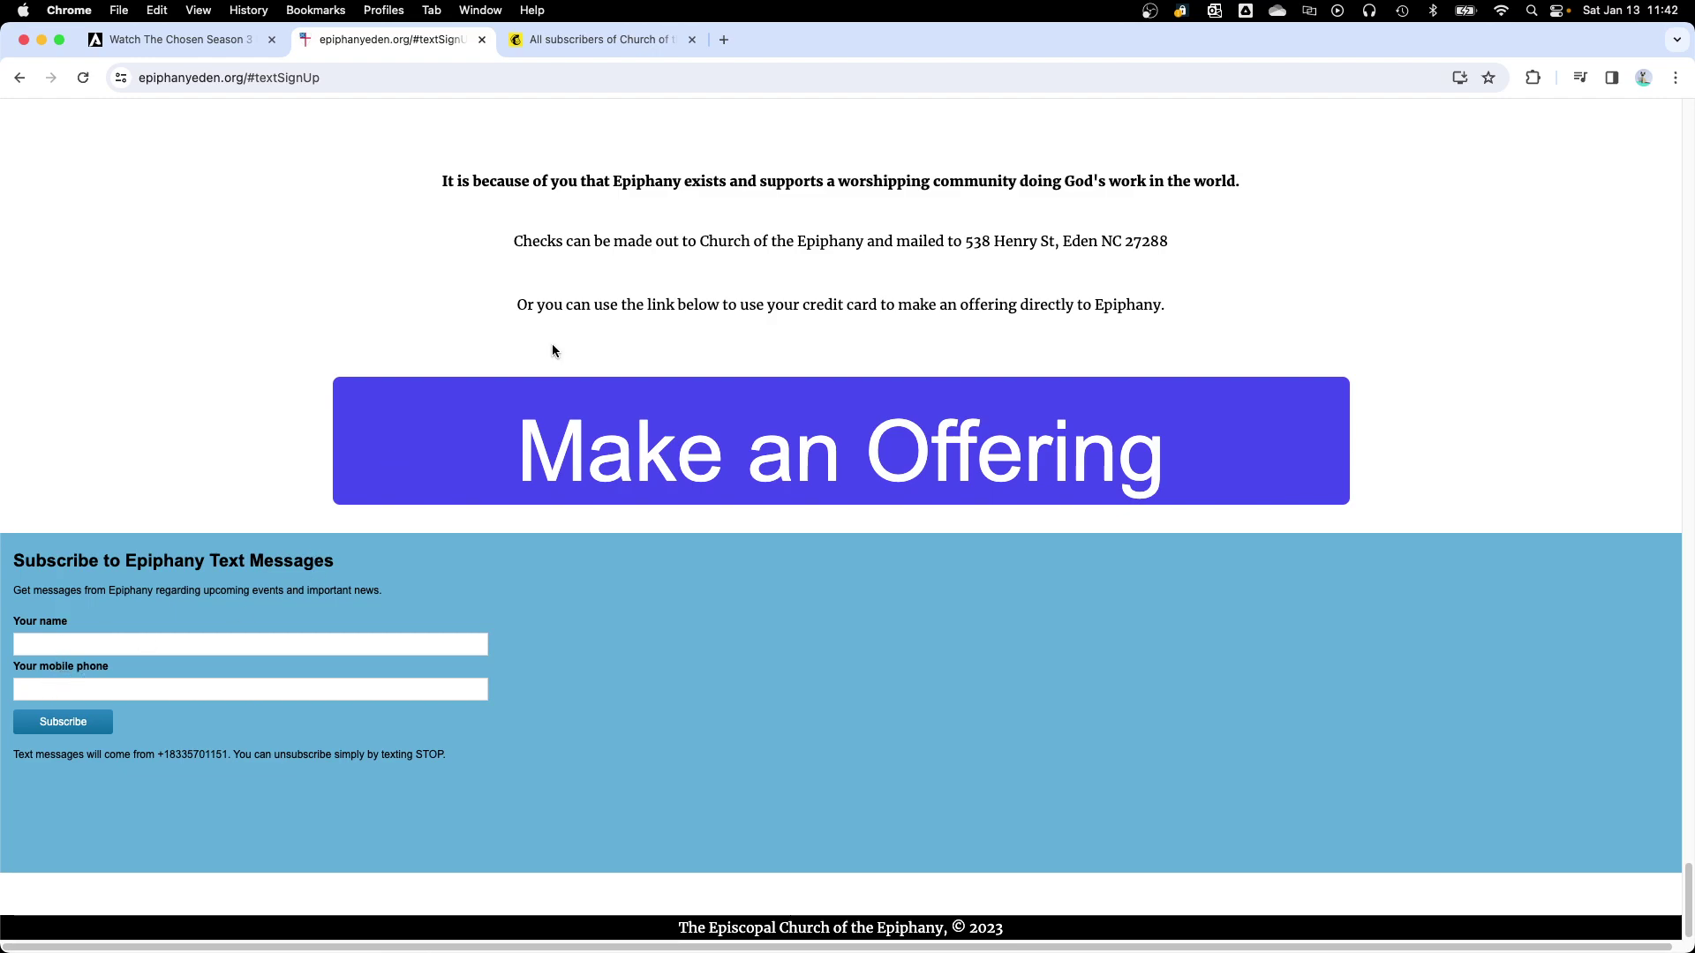
Search All campaigns for 'template' and replicate the Template Email campaign.
left_click(621, 40)
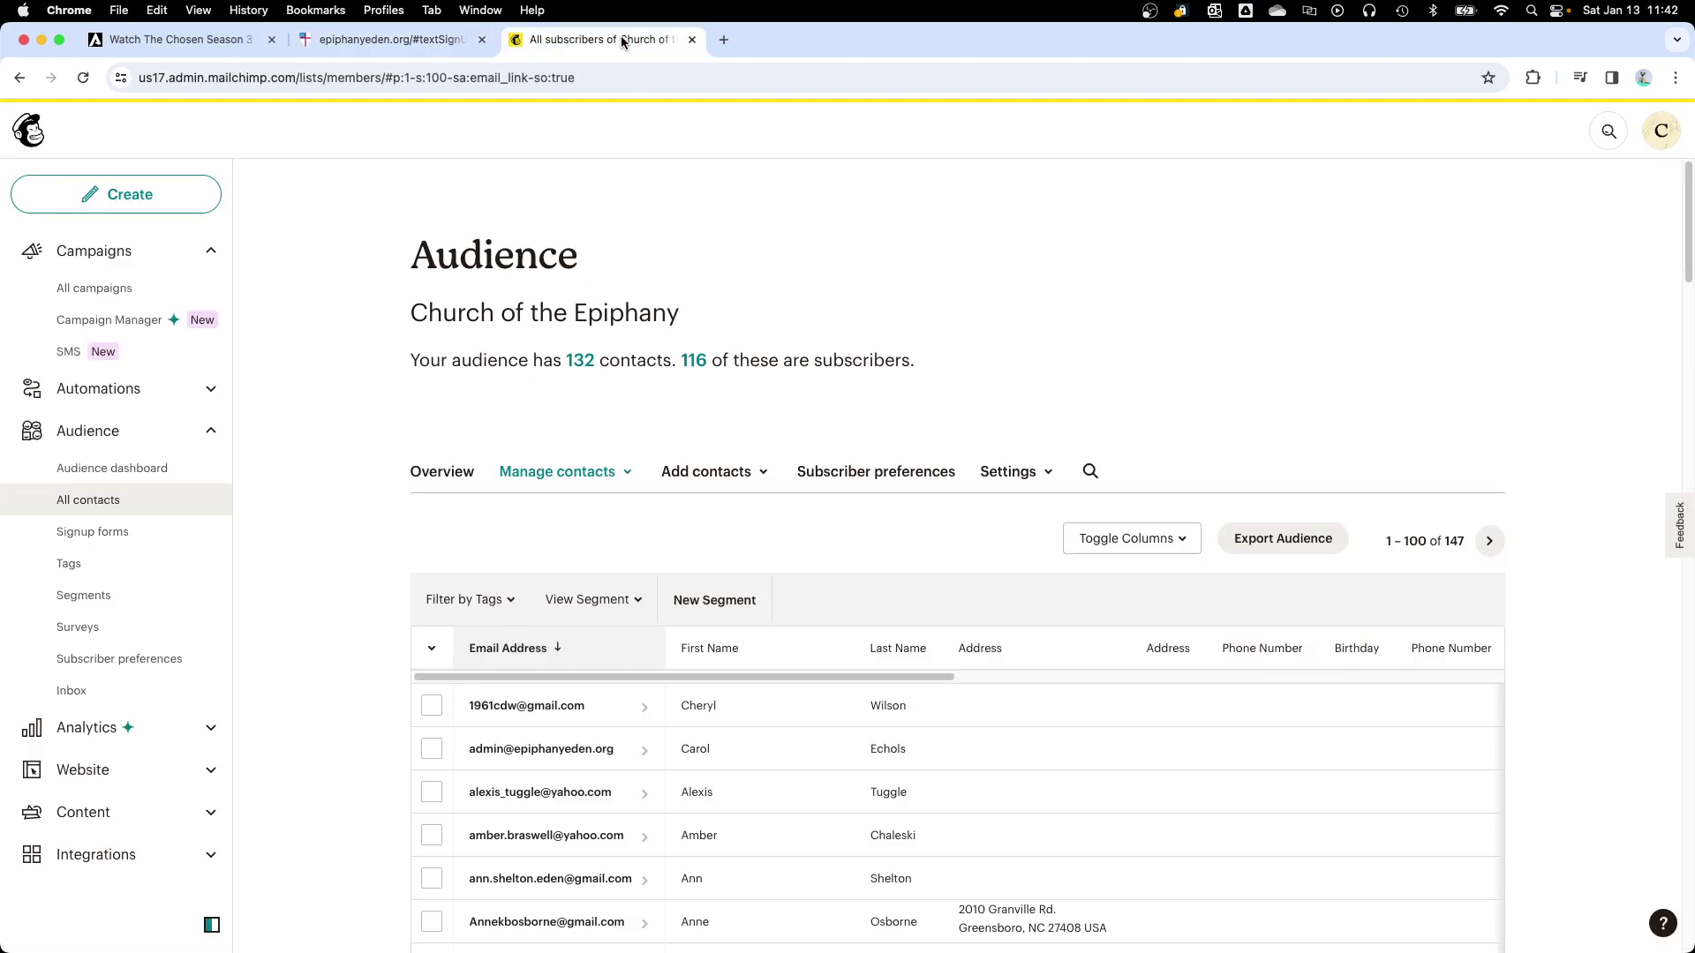
left_click(110, 300)
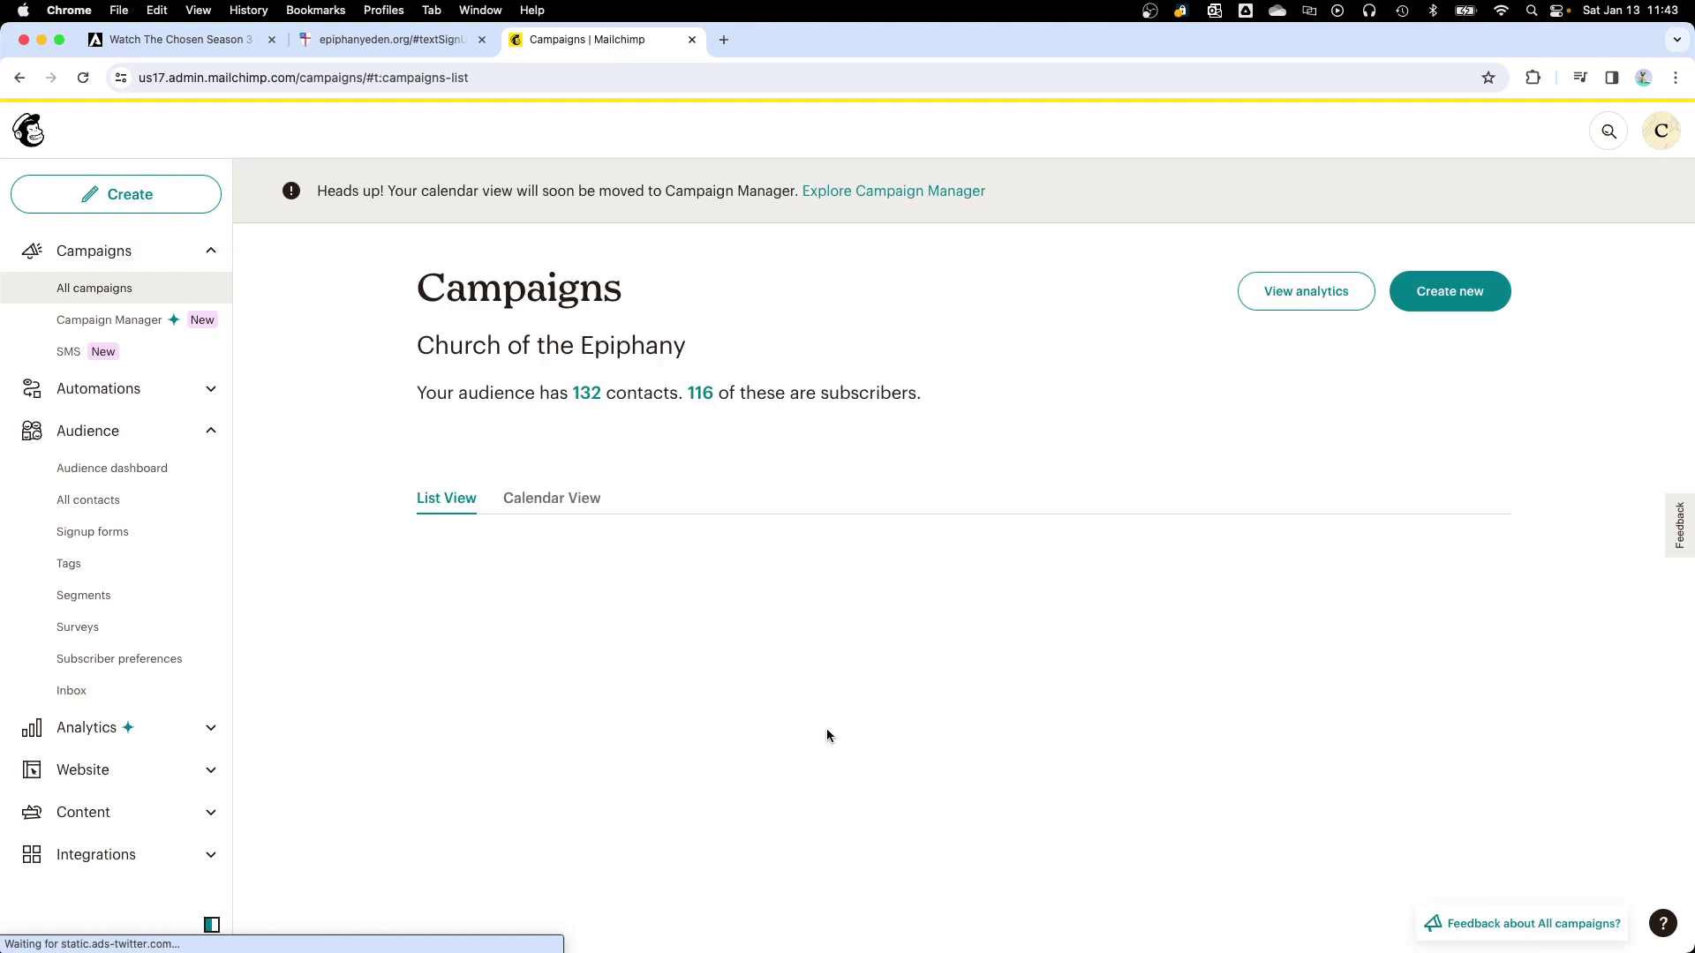
left_click(749, 558)
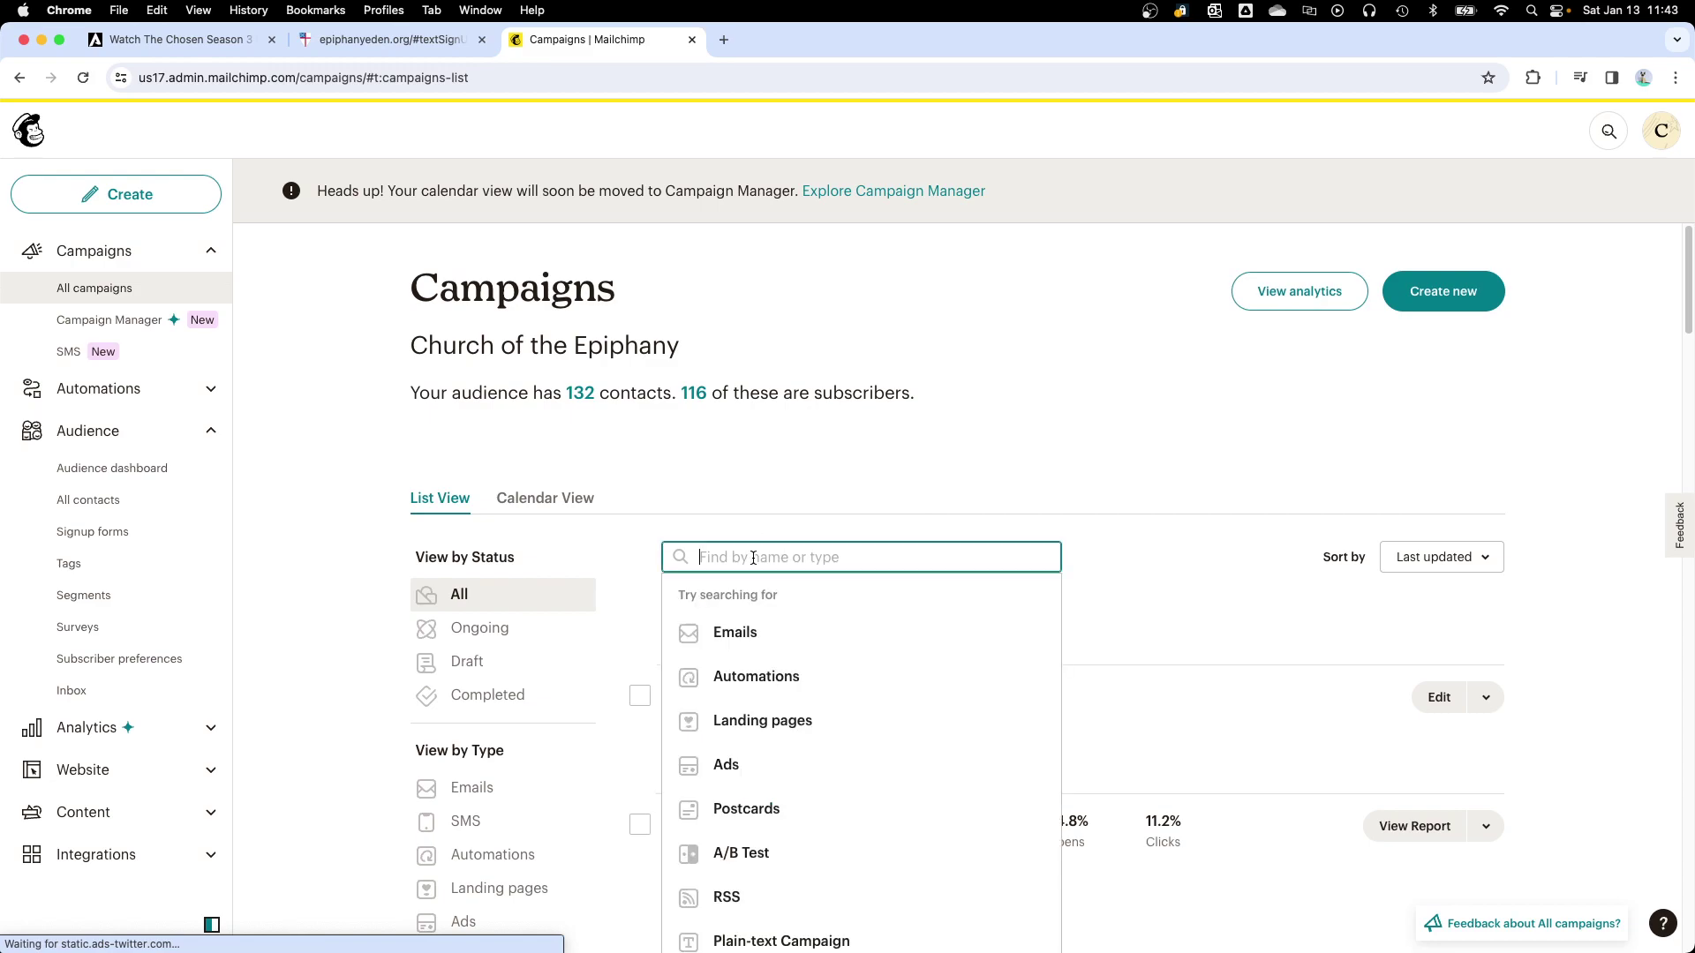
type("temp")
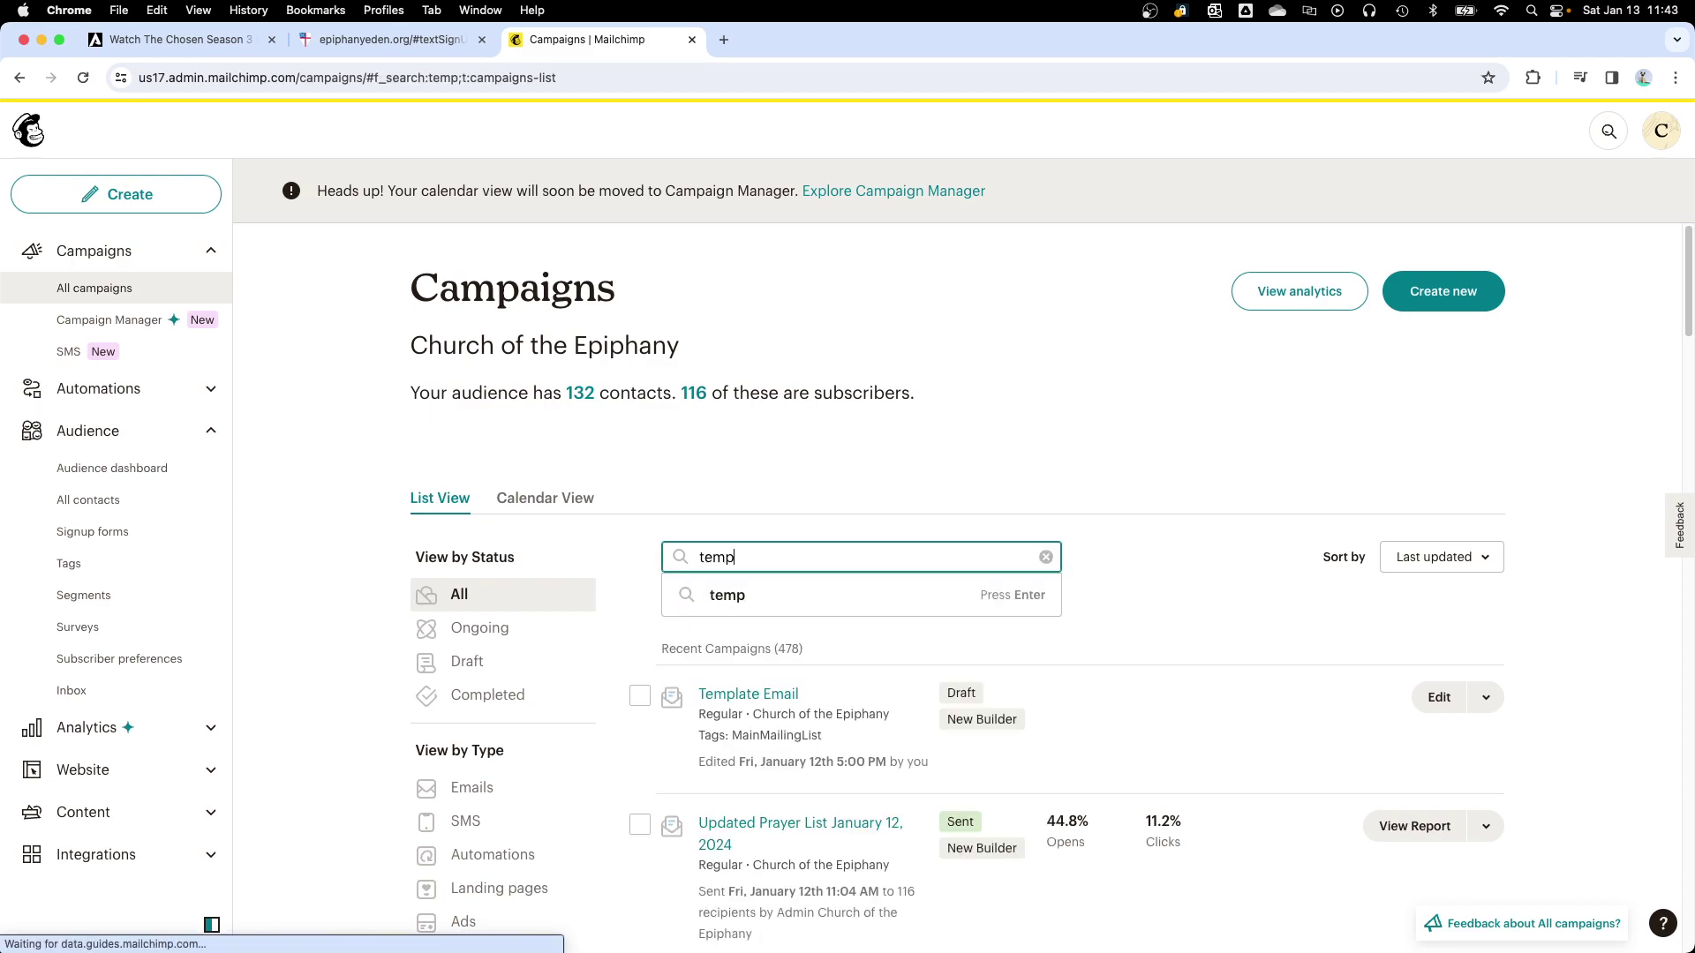
type("late")
key("Return")
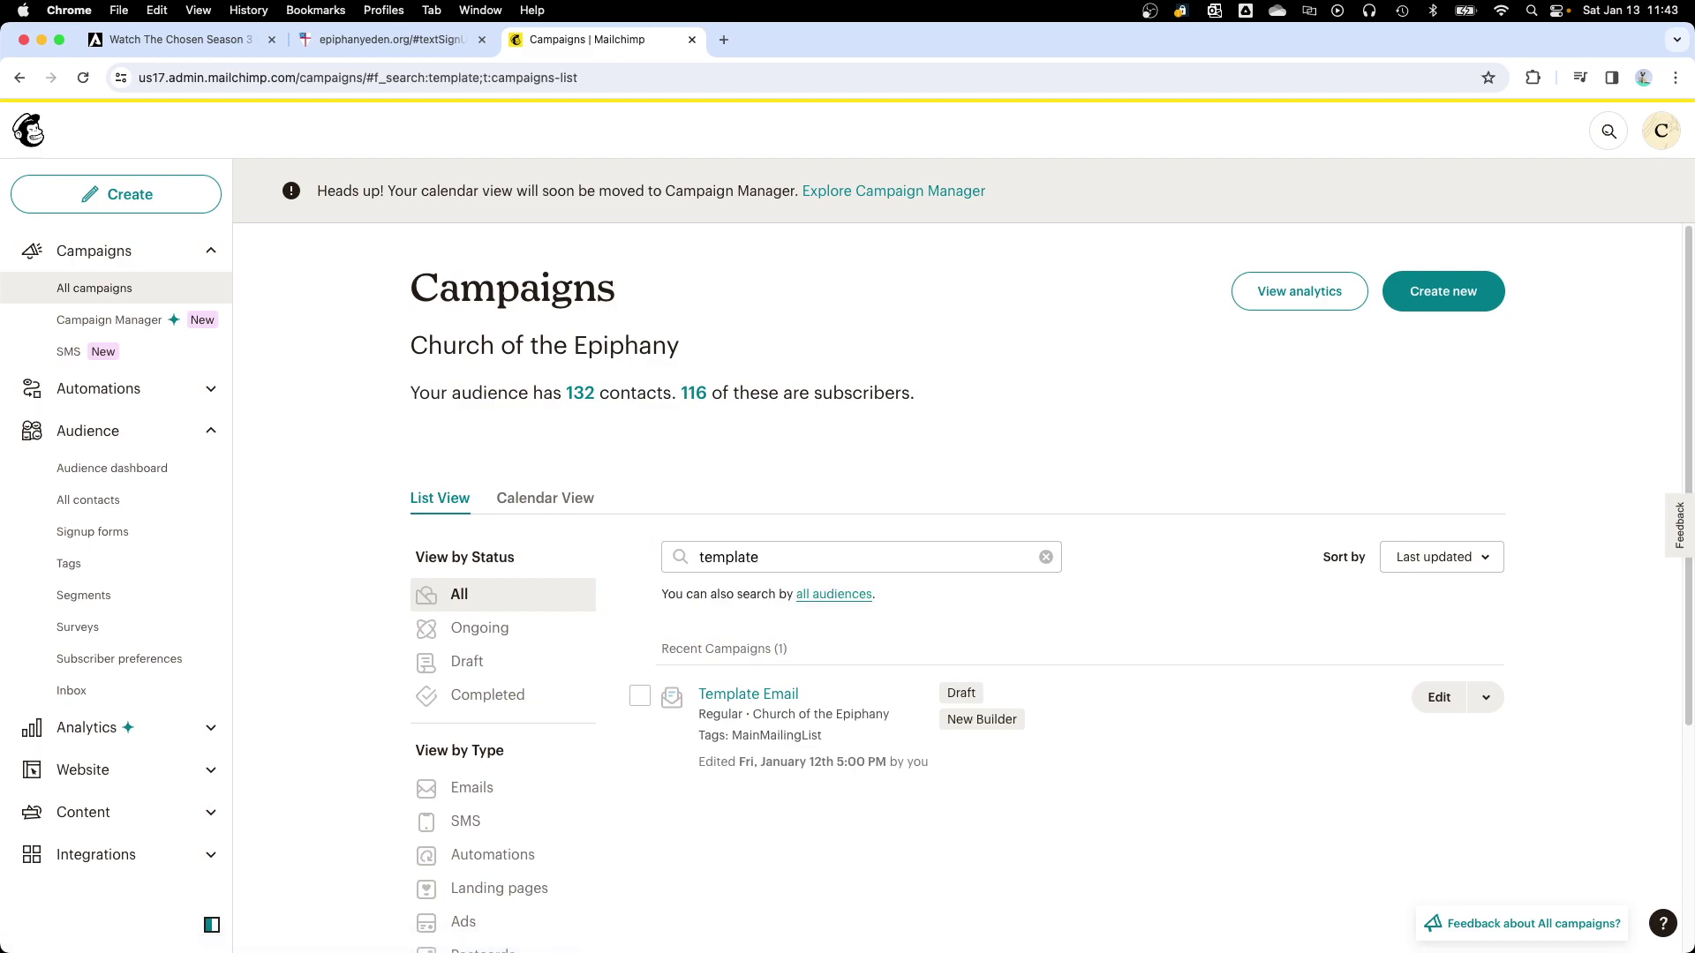
left_click(1490, 699)
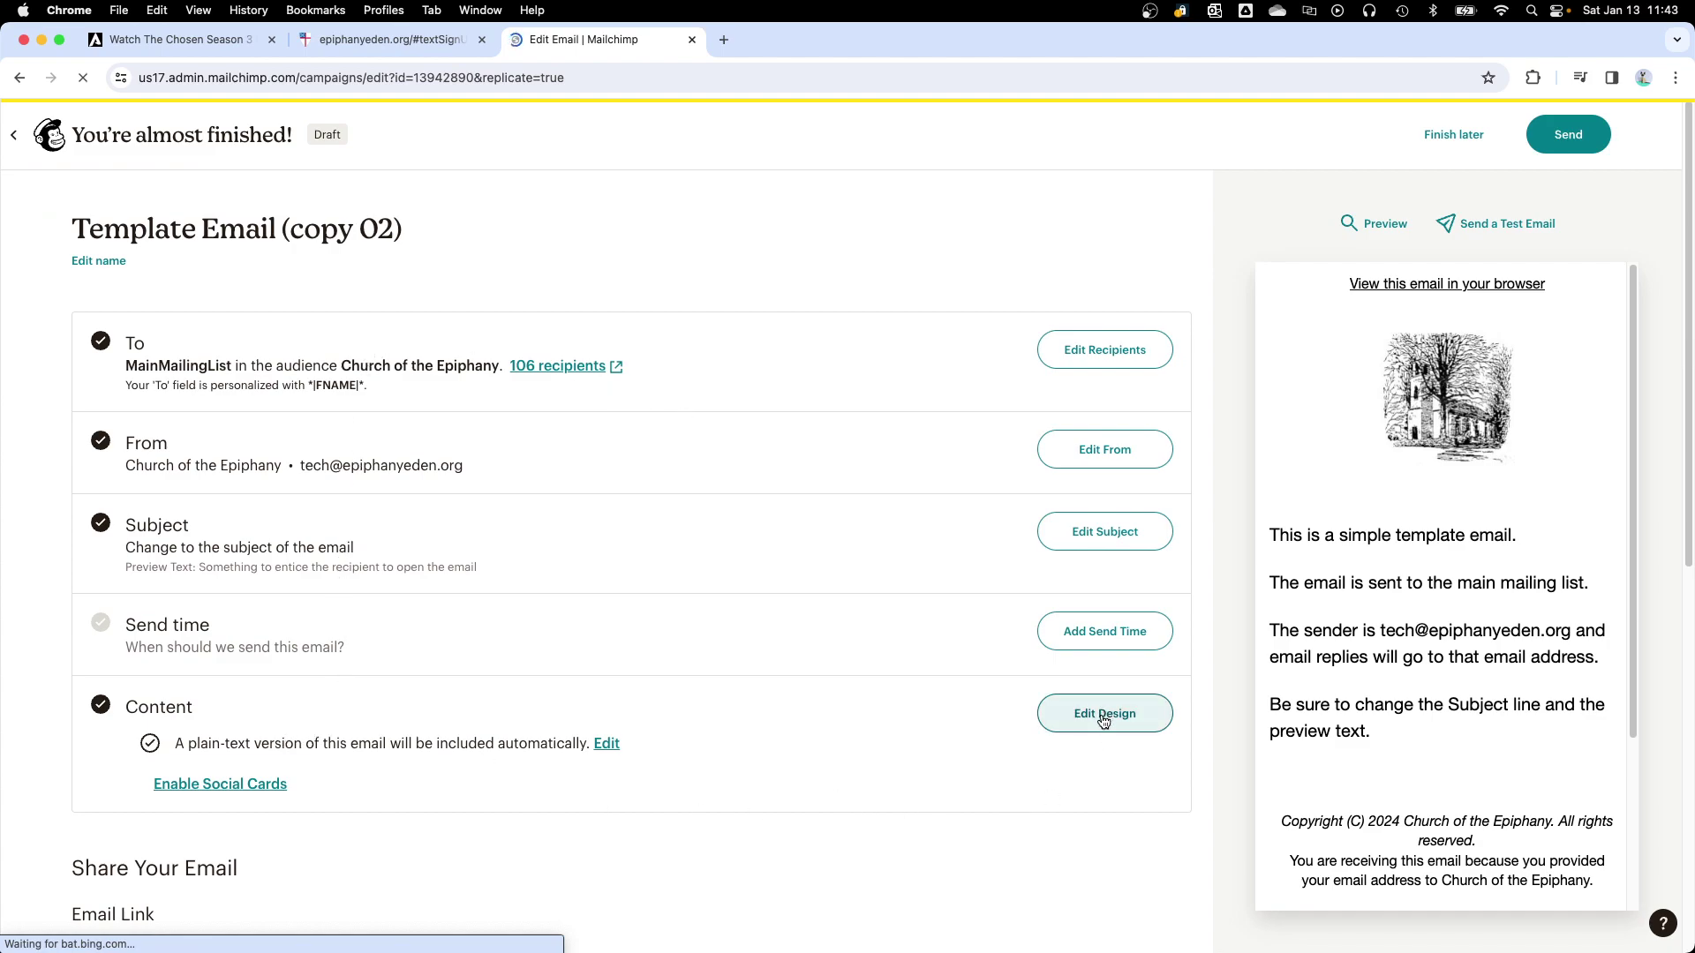
In Edit Design, drag the template text block above the church drawing.
left_click(1103, 719)
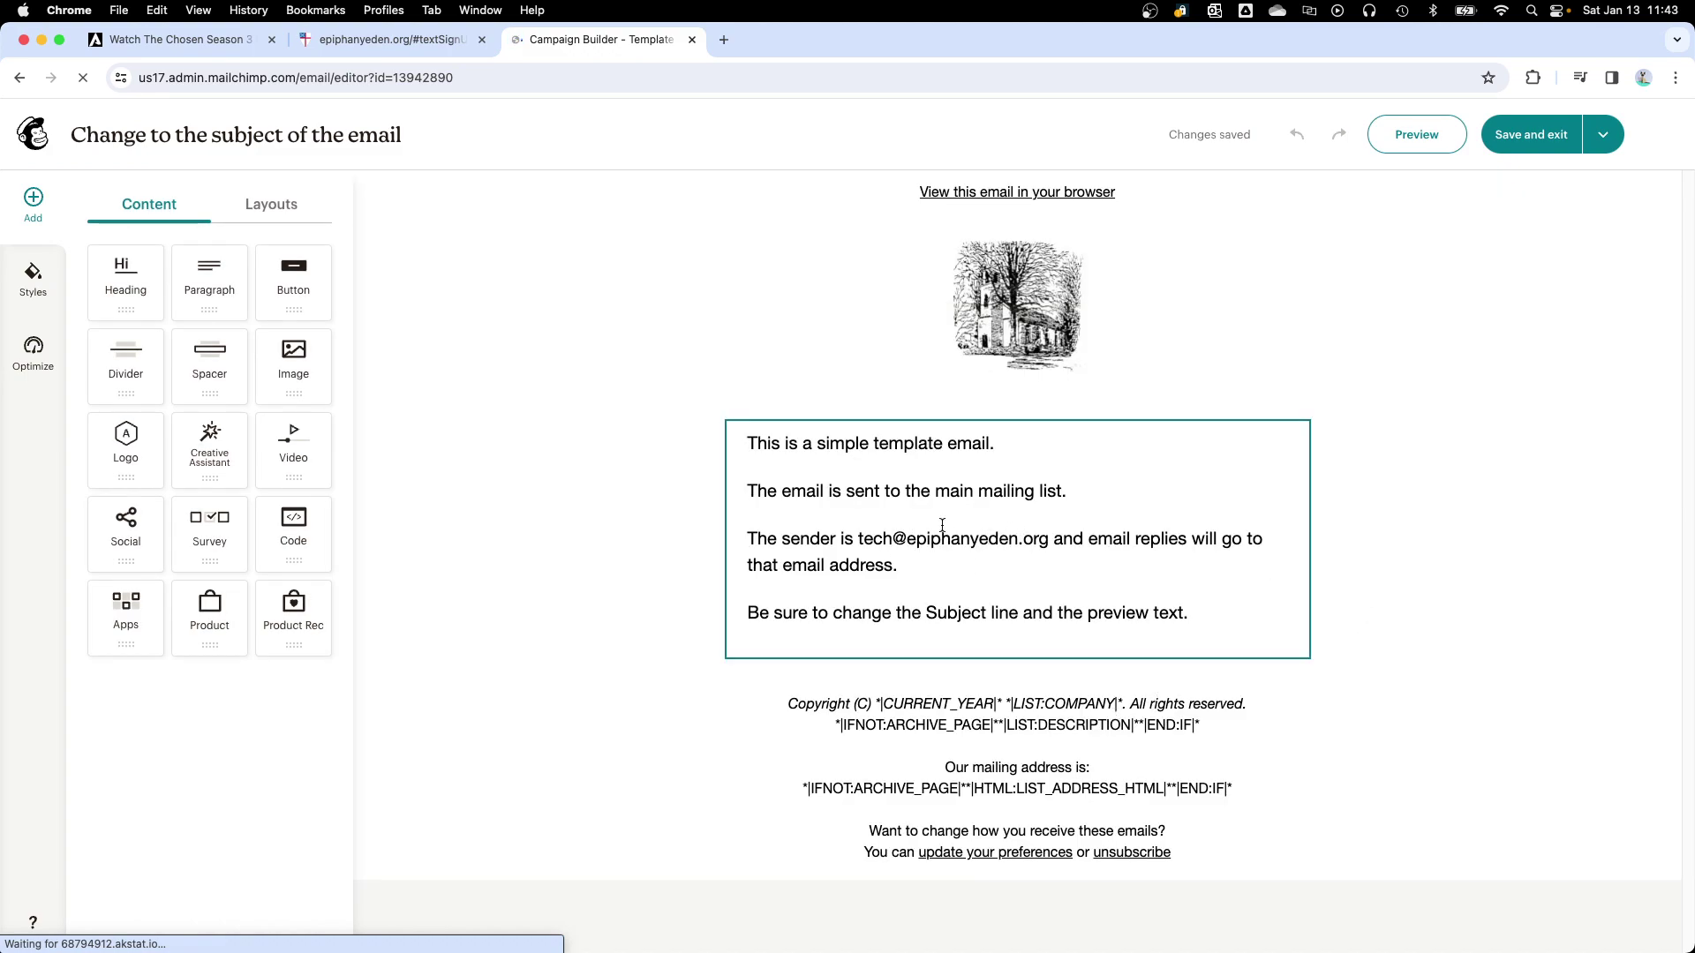
left_click(1187, 427)
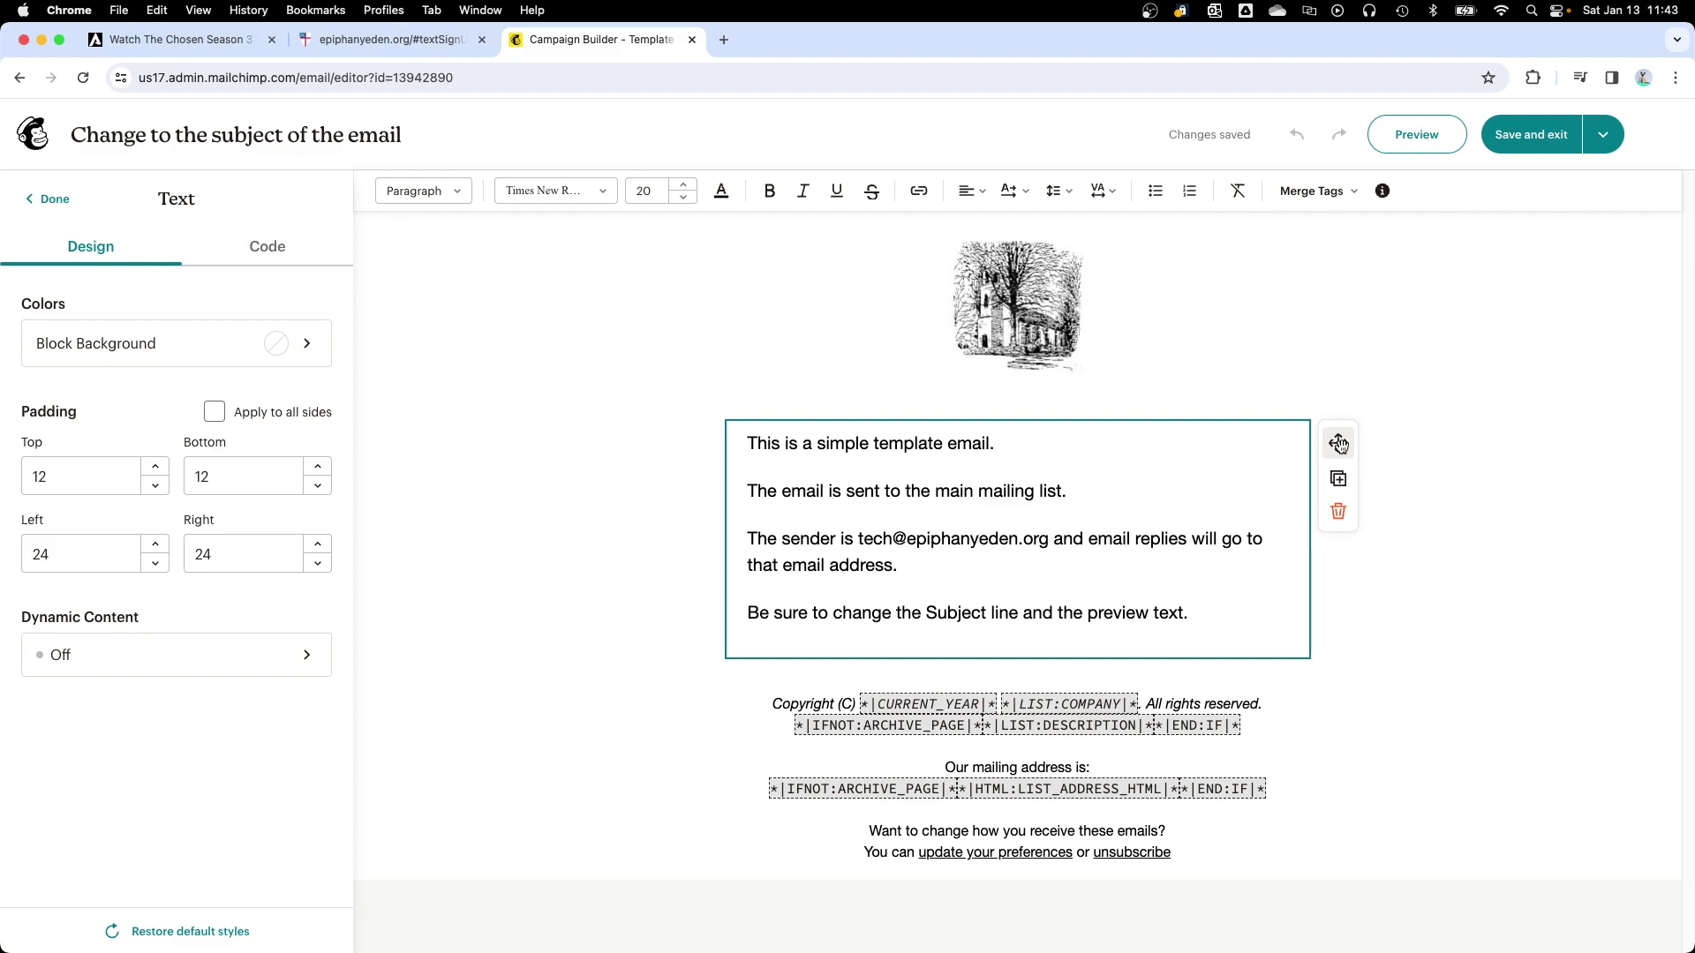
left_click_drag(1331, 455, 1201, 240)
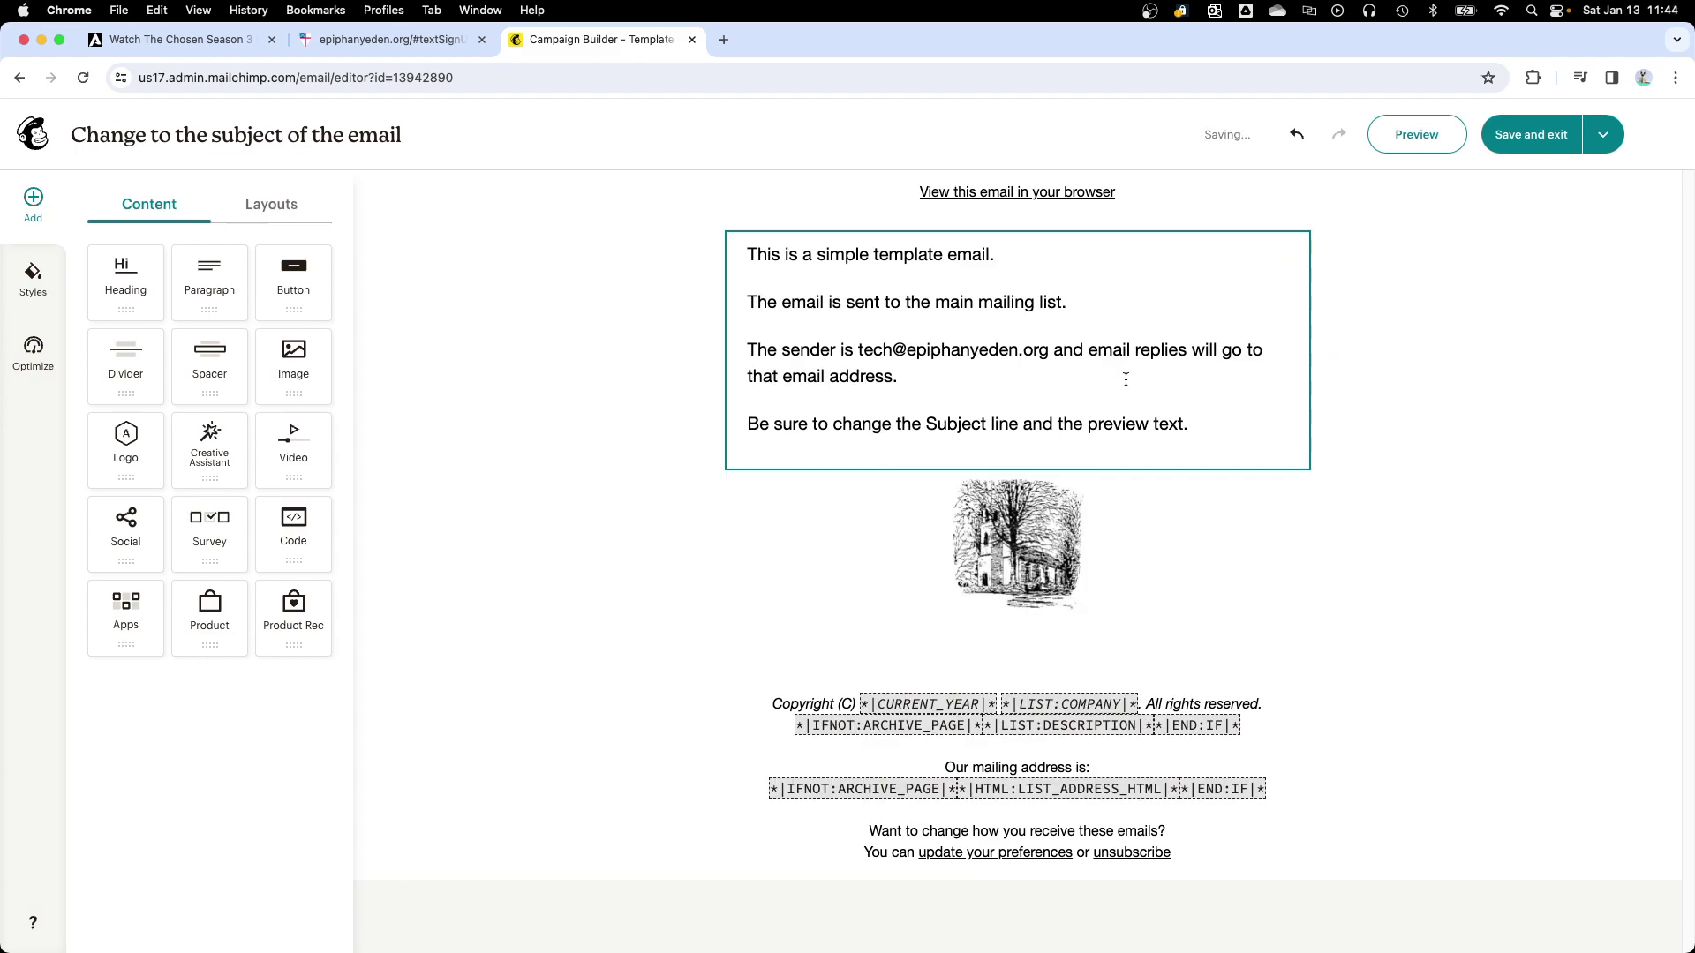
left_click(1015, 386)
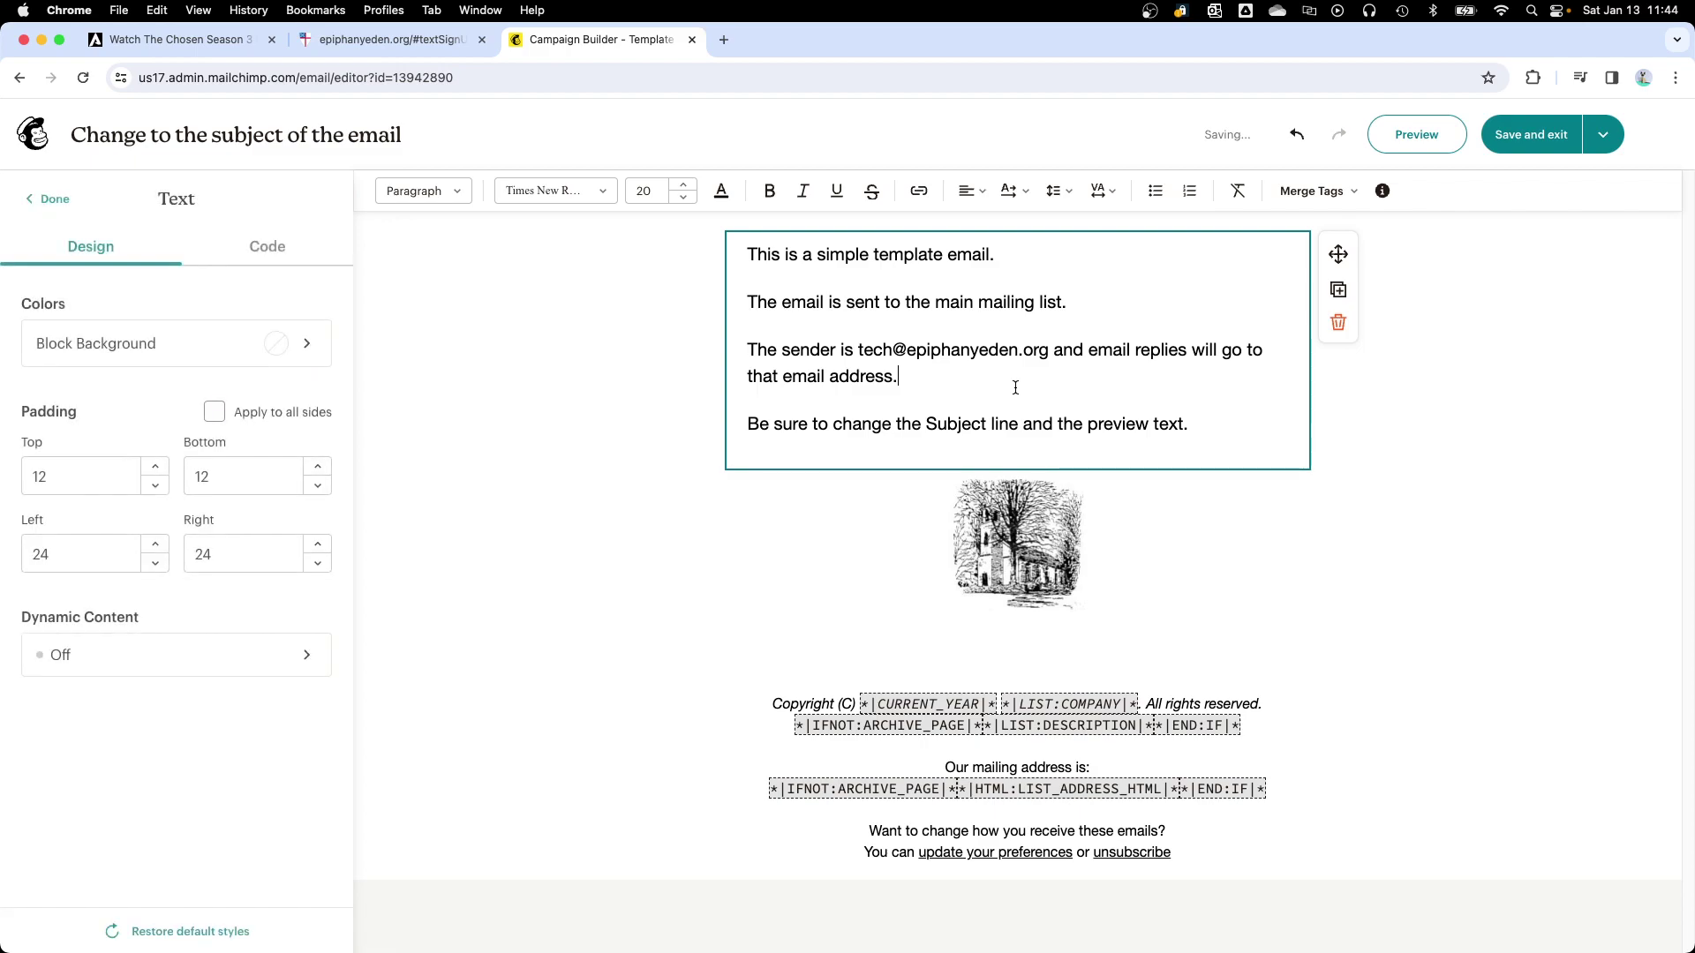
left_click(1338, 291)
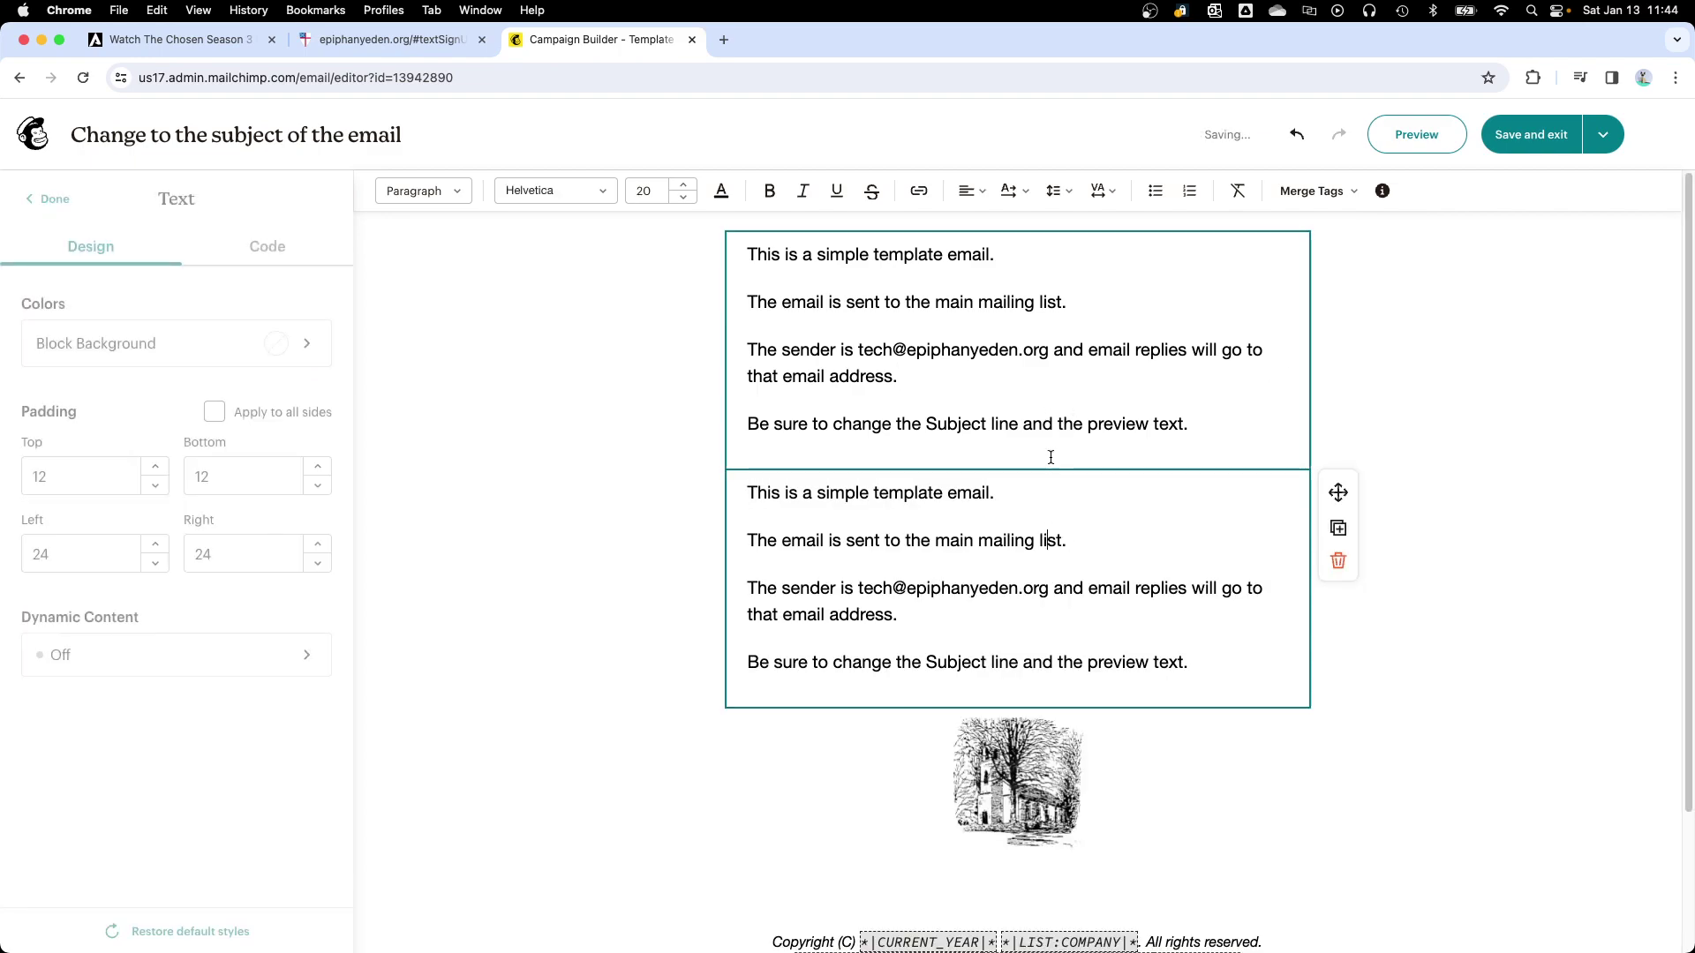
left_click(1067, 374)
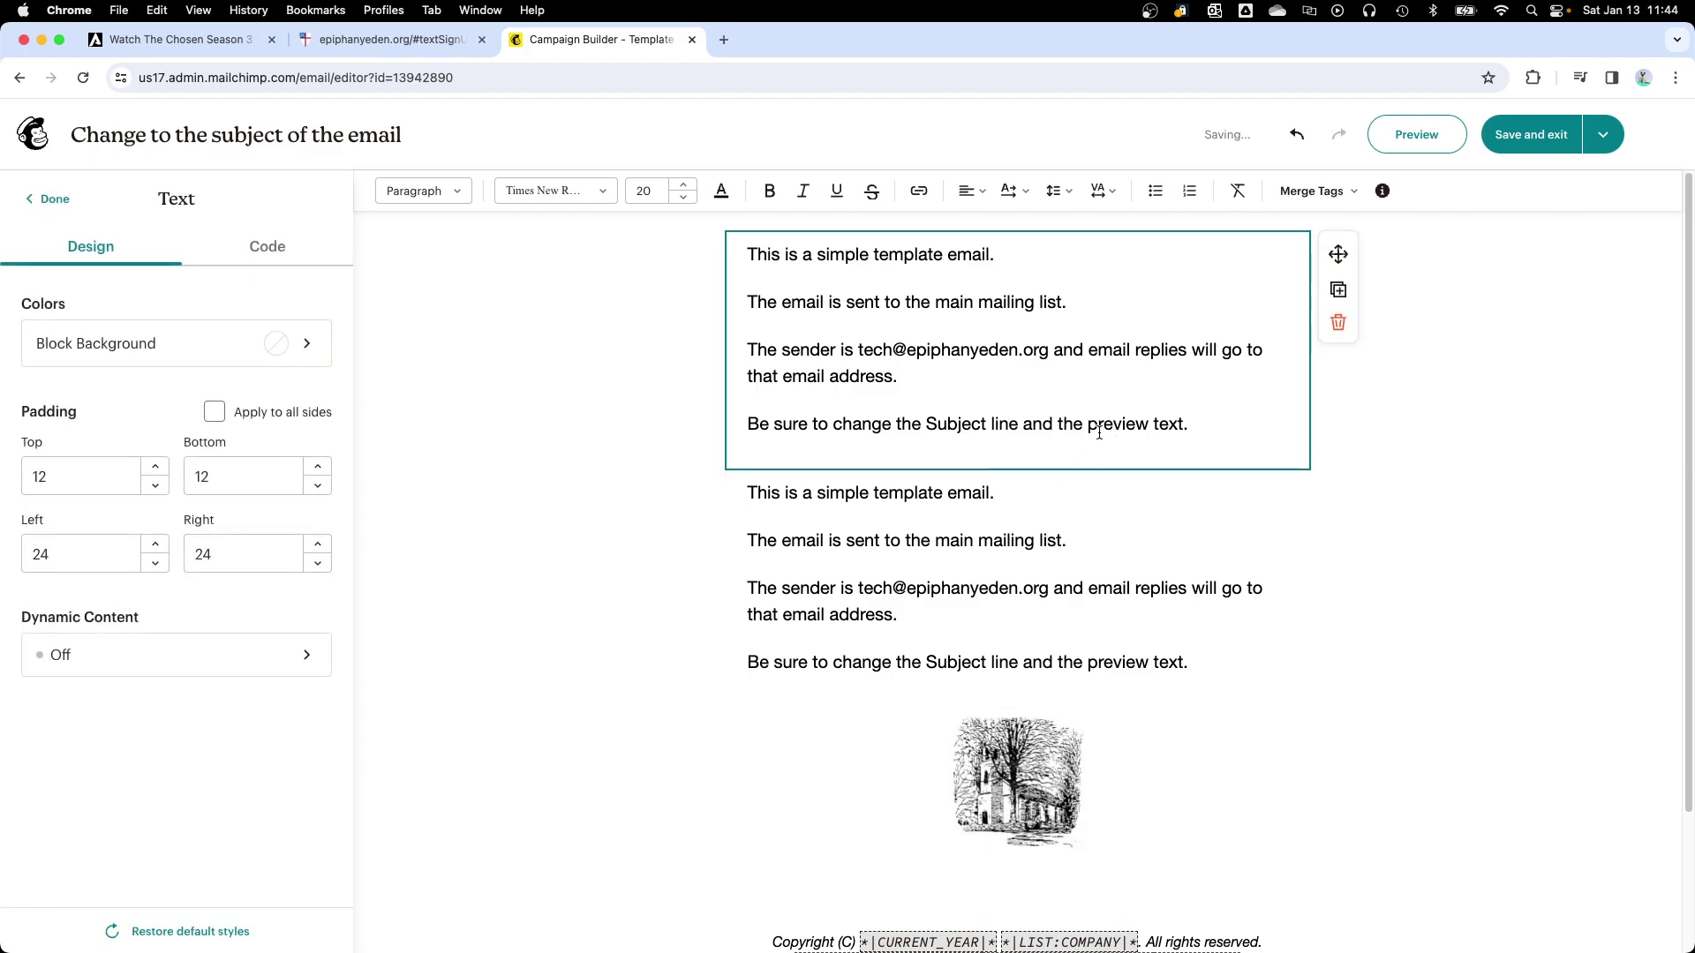
left_click(1338, 327)
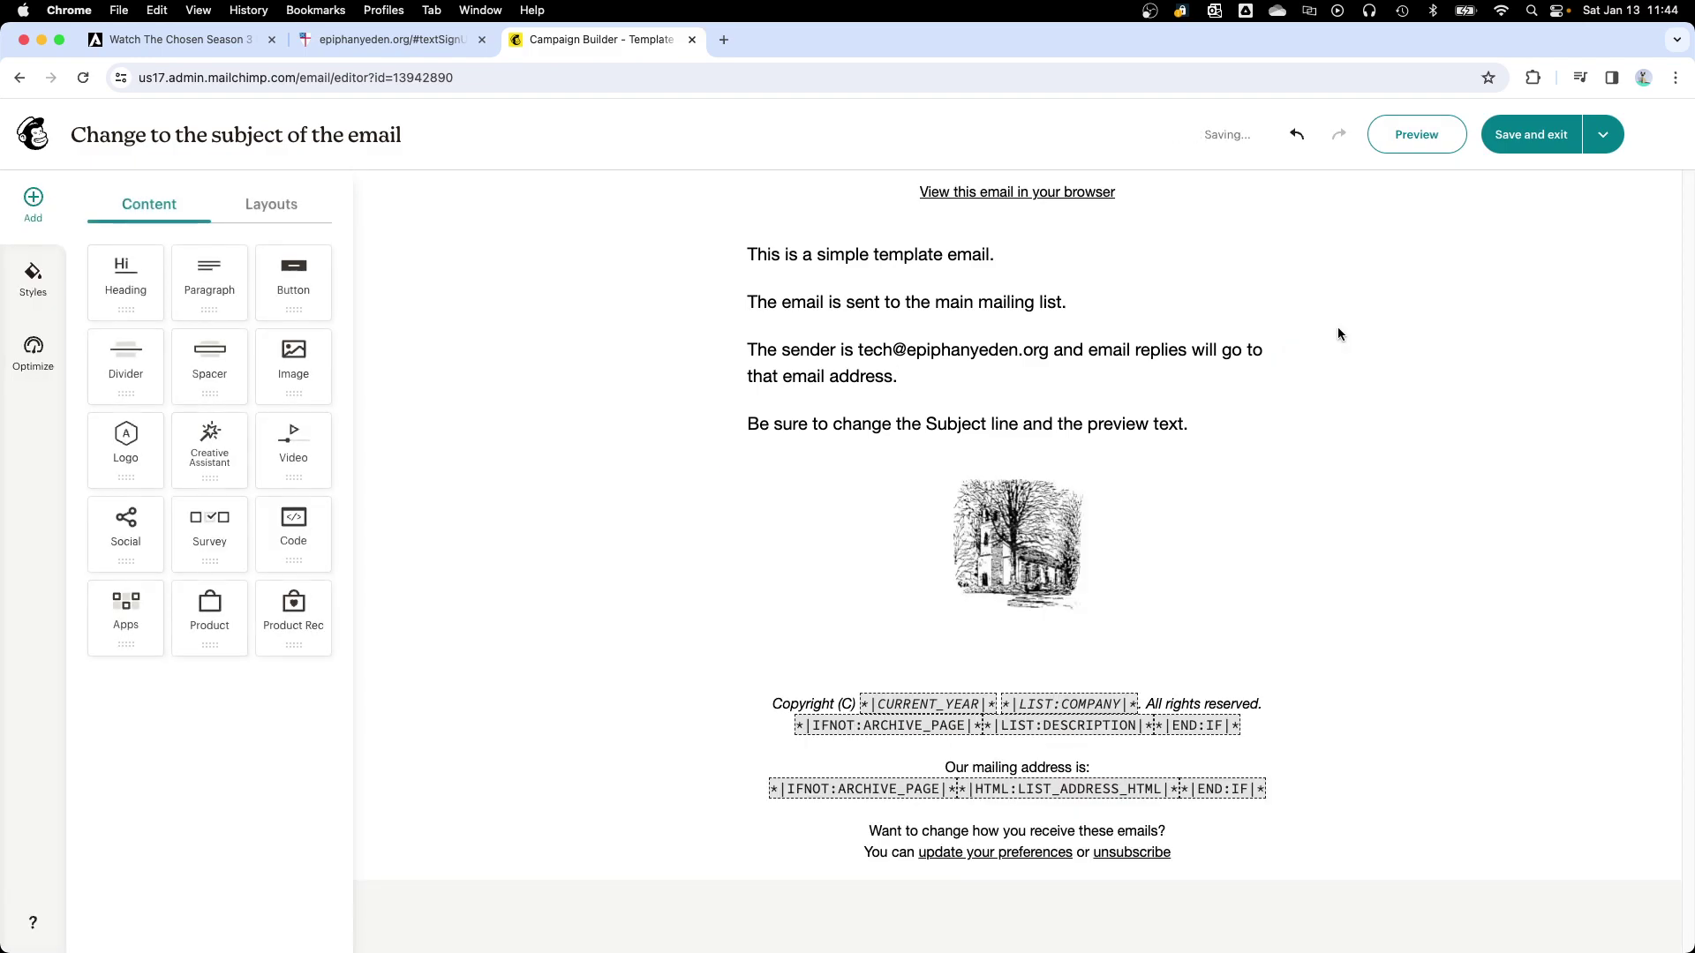
Delete the text block, the church drawing and the 'View this email in your browser' line.
left_click(1312, 333)
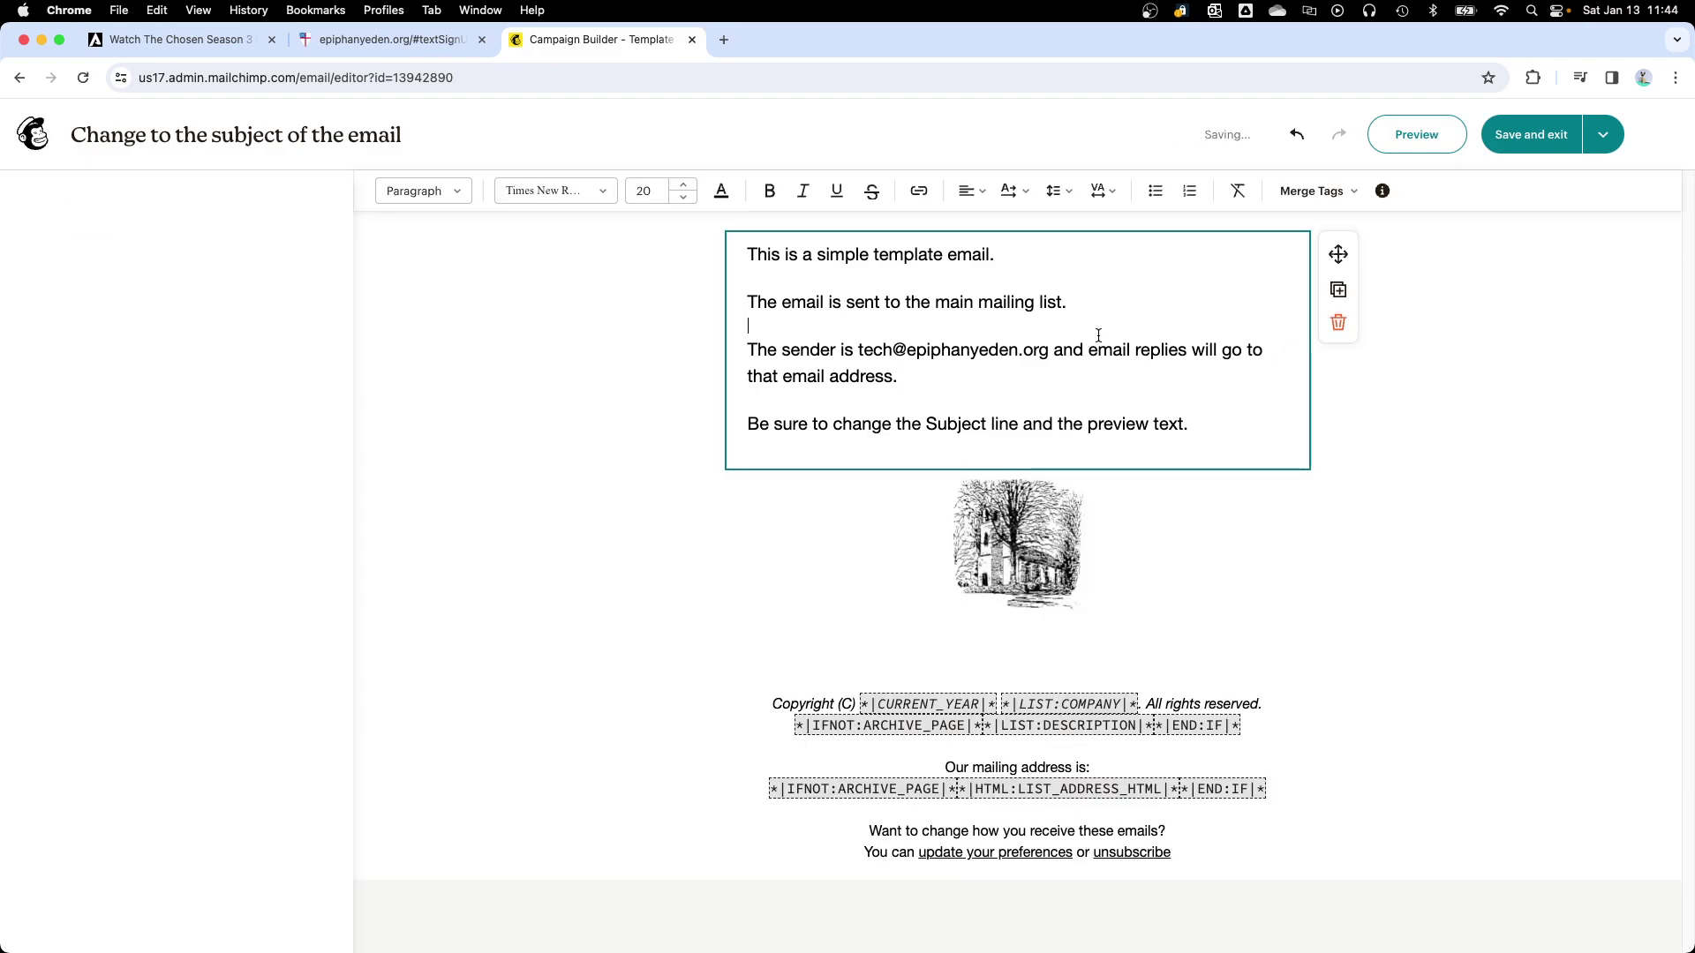
left_click(1338, 323)
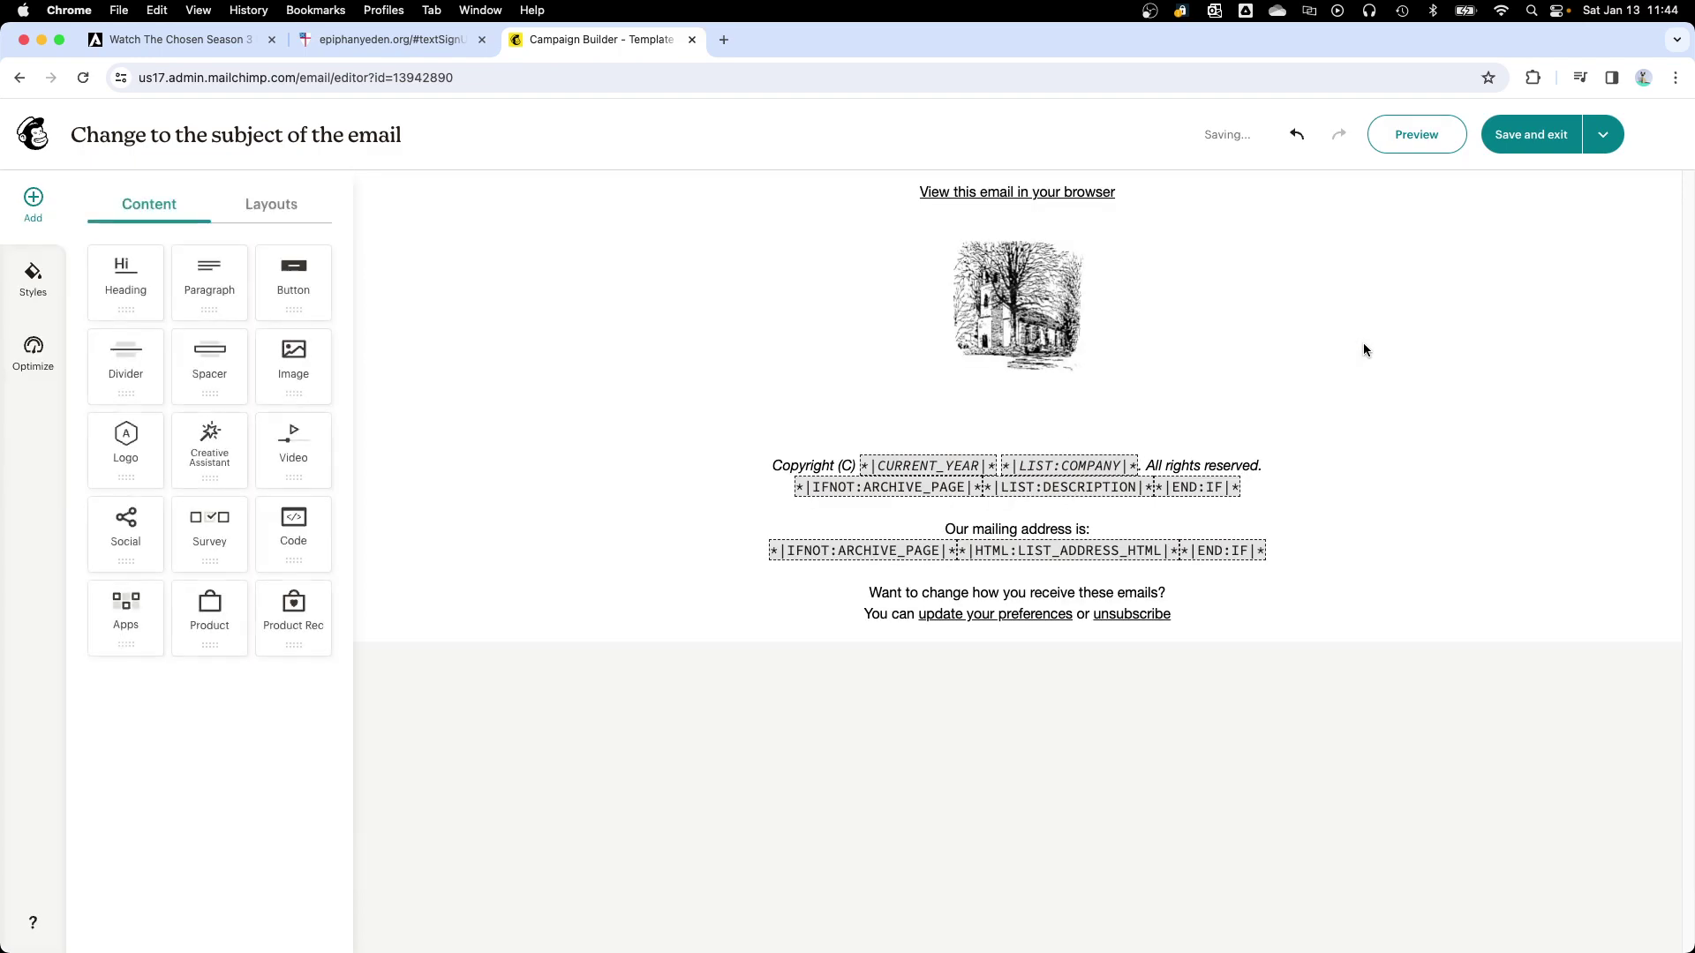
left_click(1044, 327)
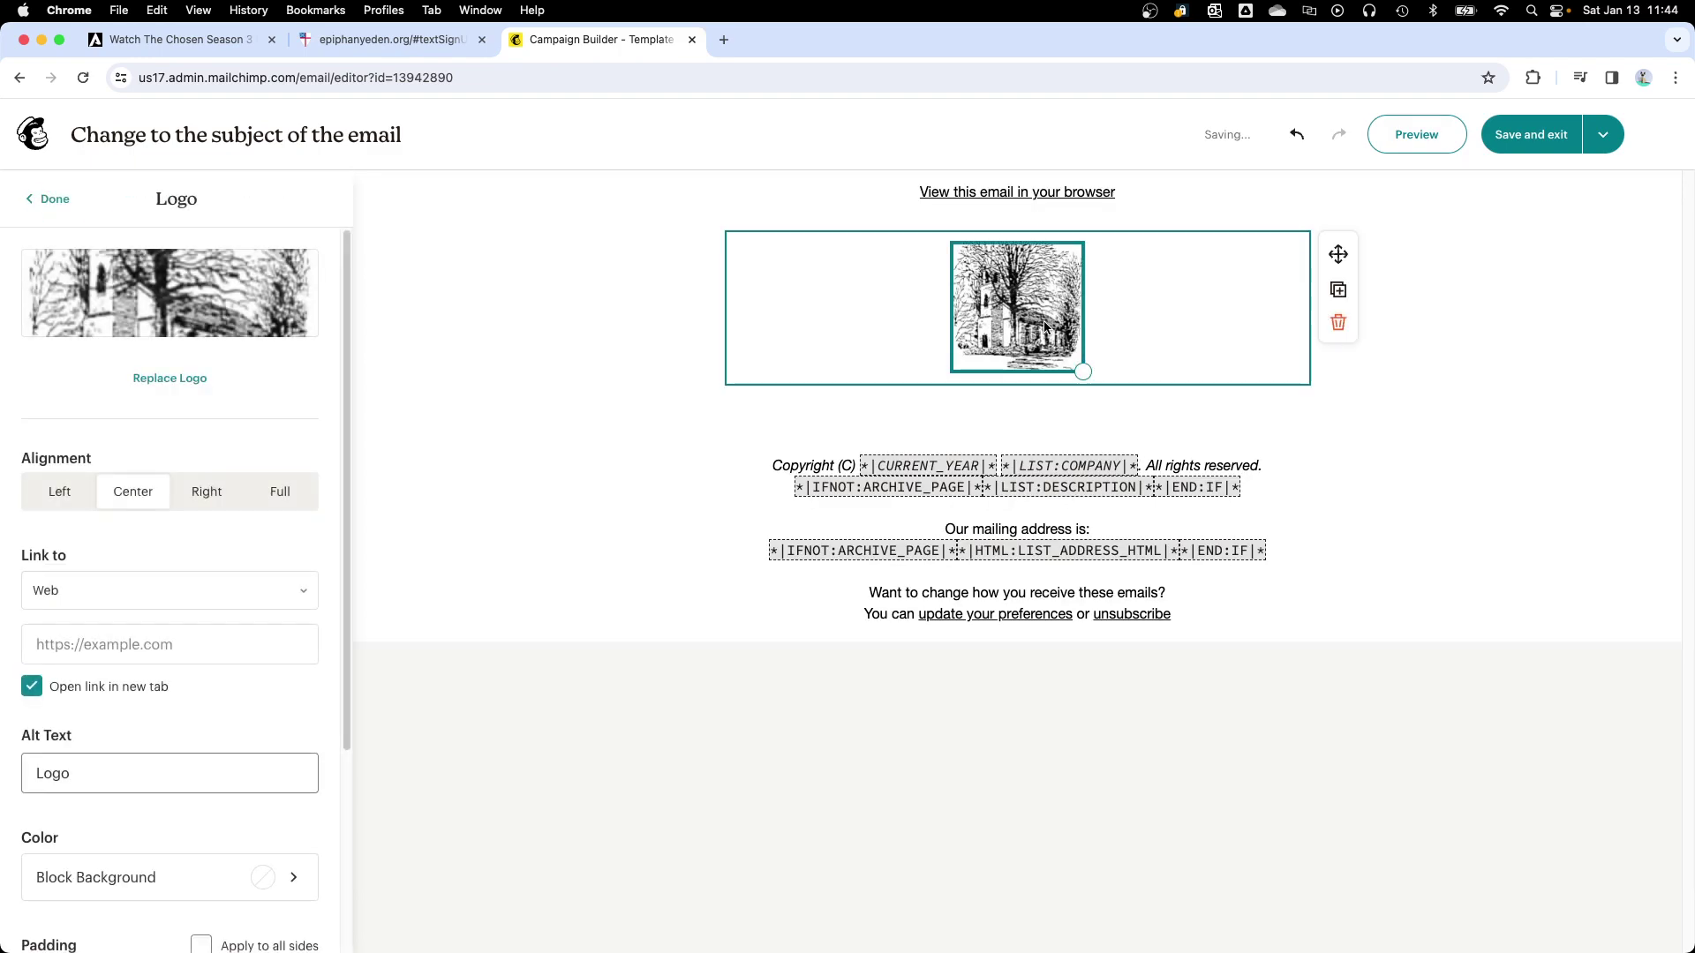
left_click(1338, 326)
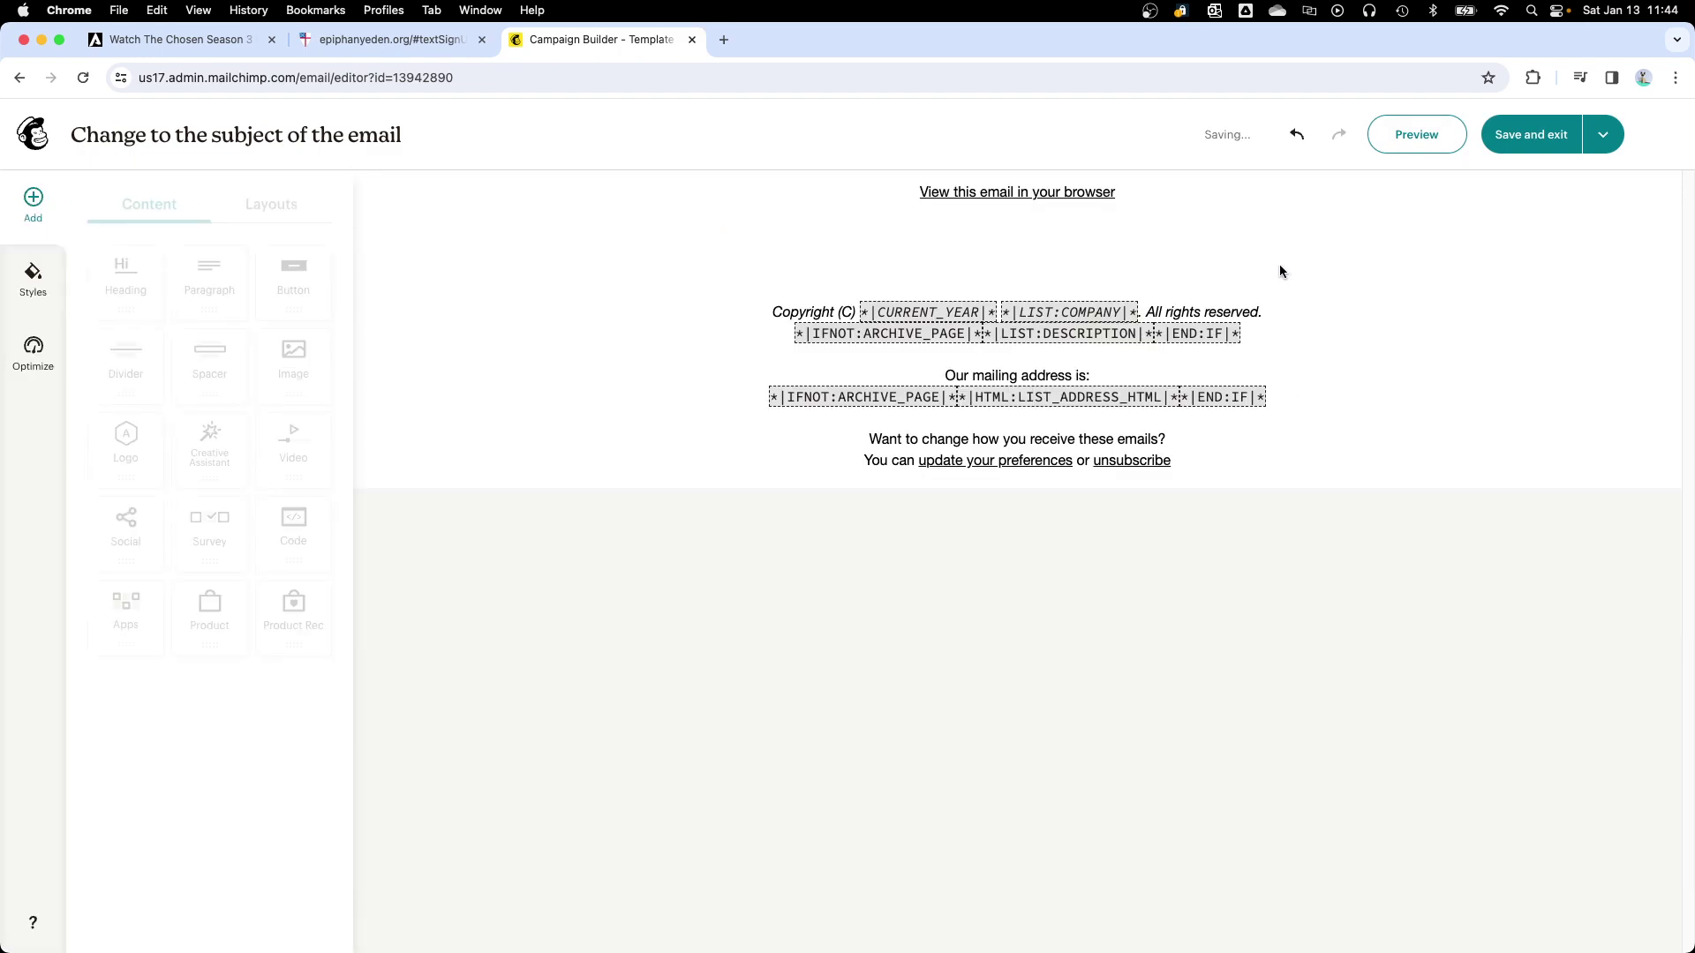
left_click(1135, 198)
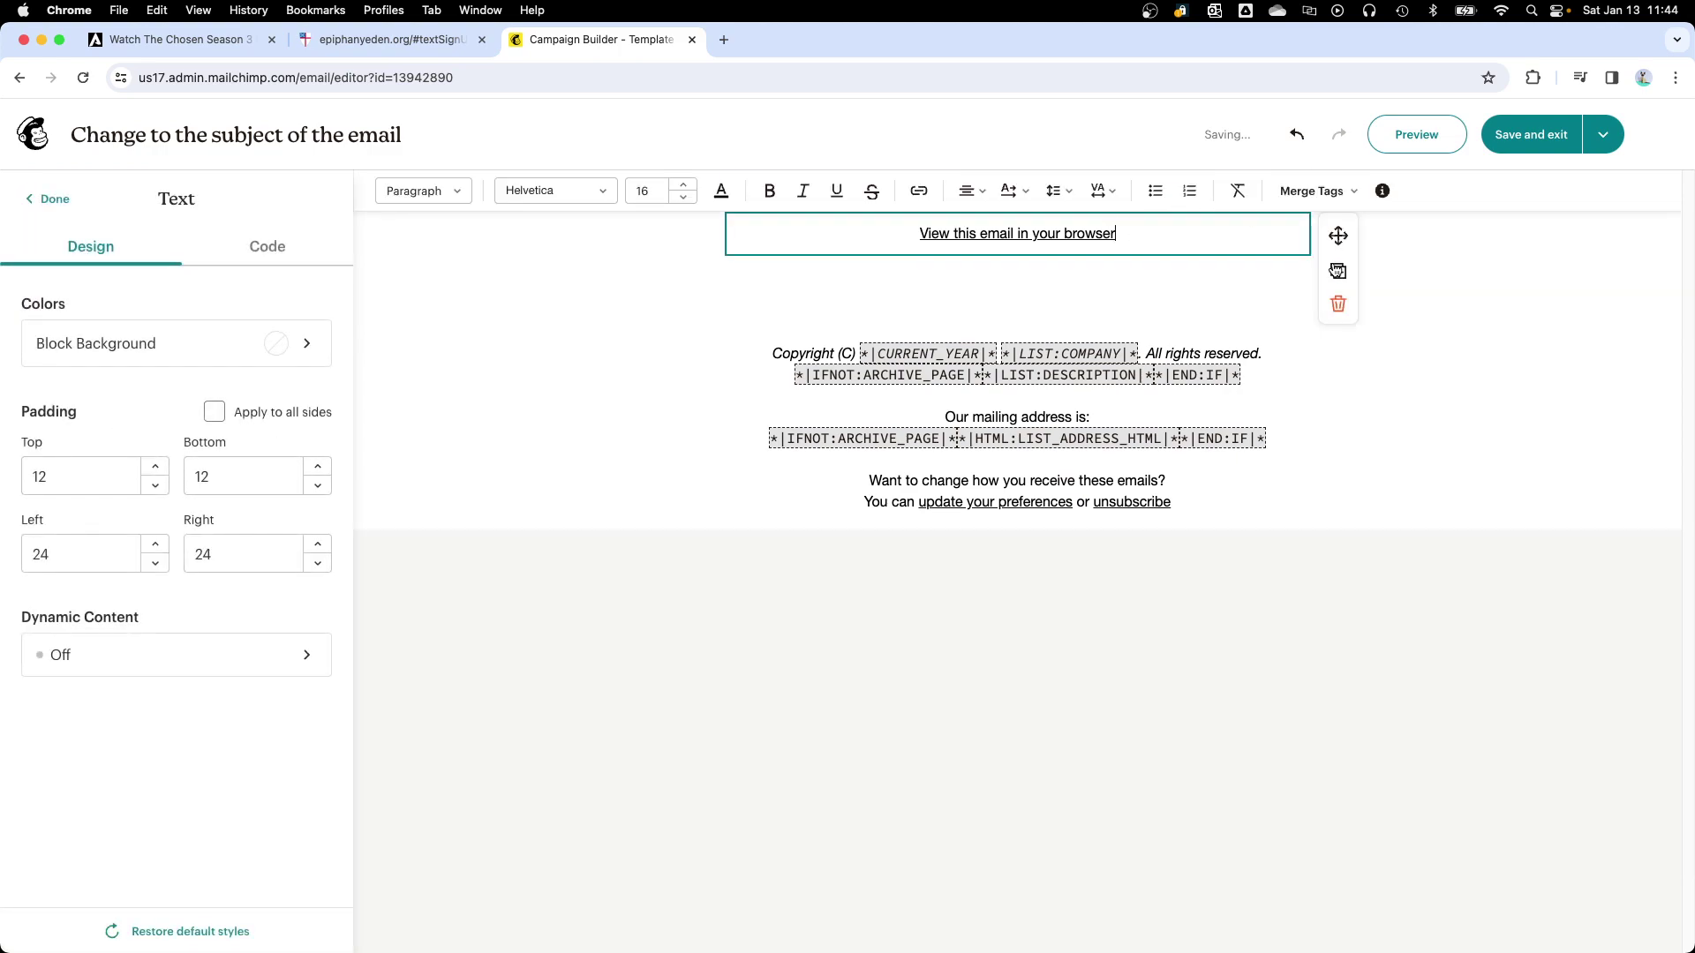
left_click(1337, 303)
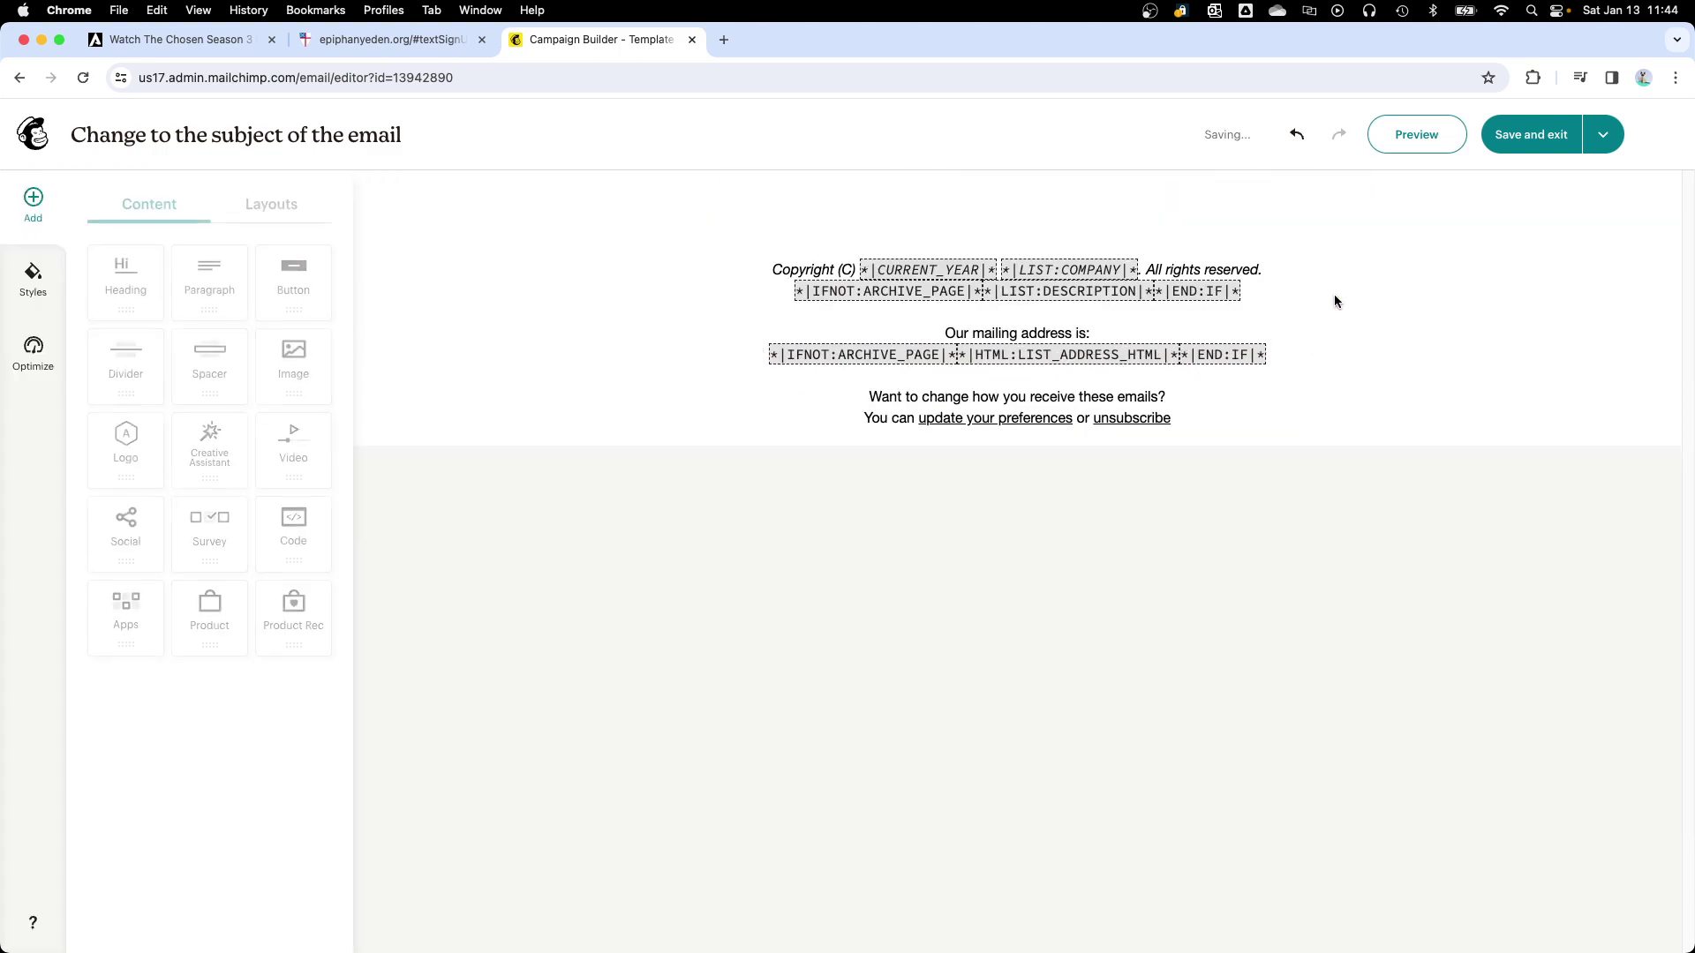
Delete the three empty spacers at the top, leaving only the footer.
left_click(1235, 195)
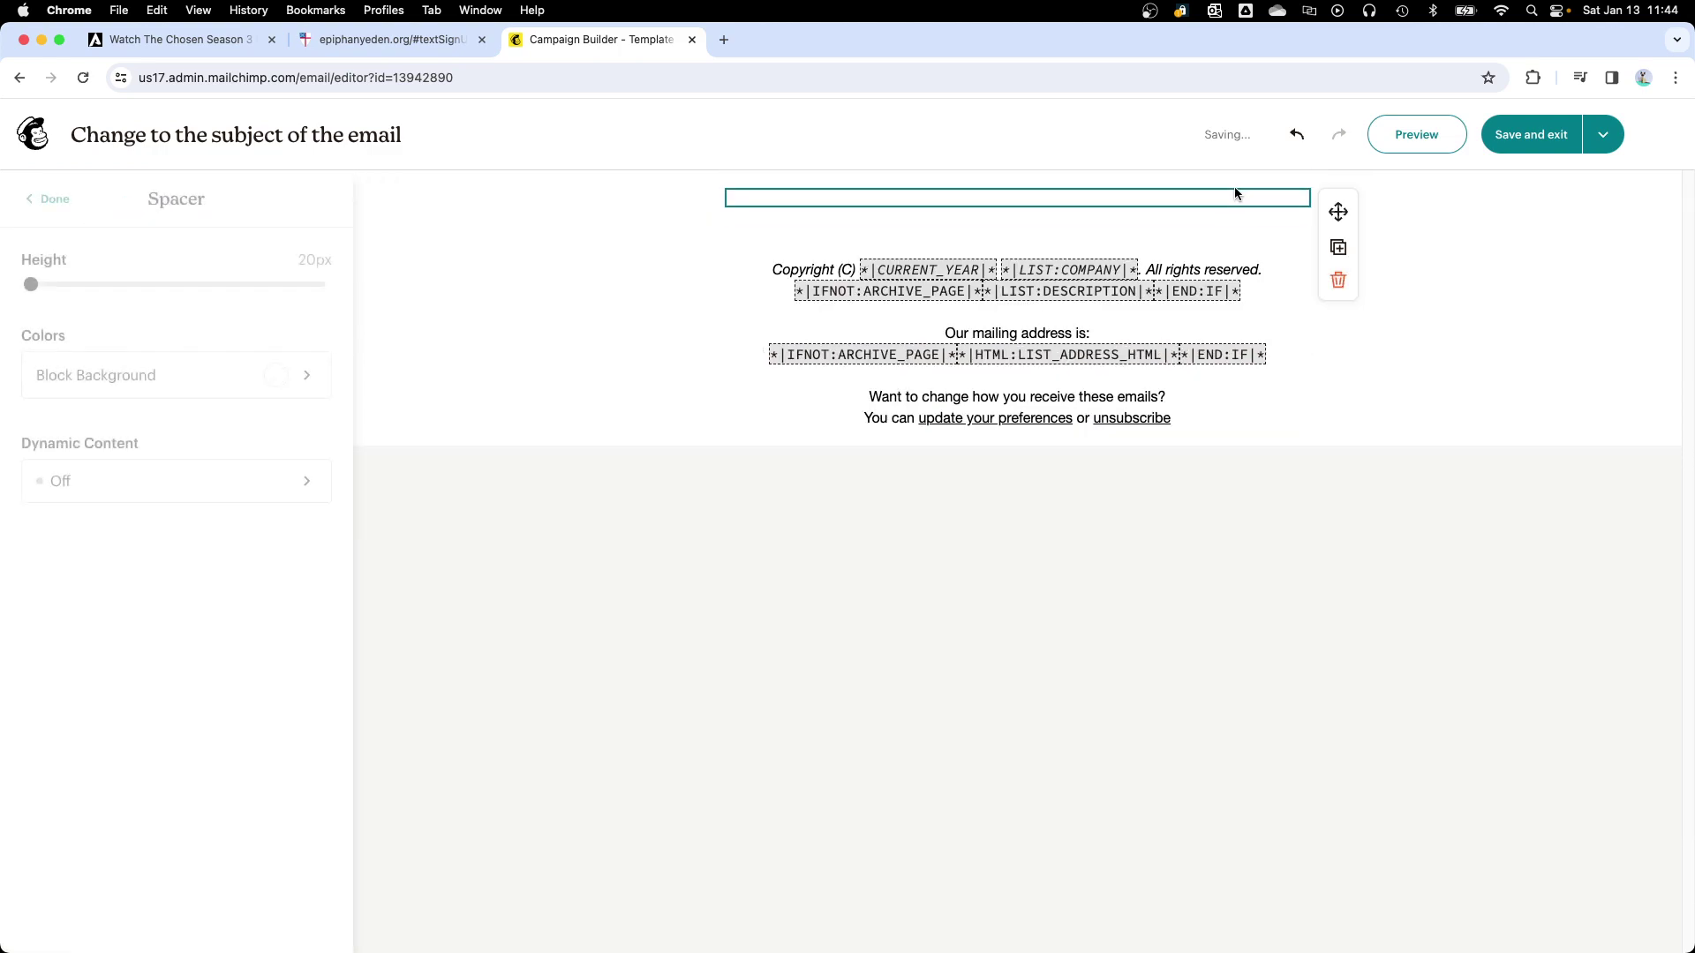
left_click(1337, 281)
left_click(1290, 200)
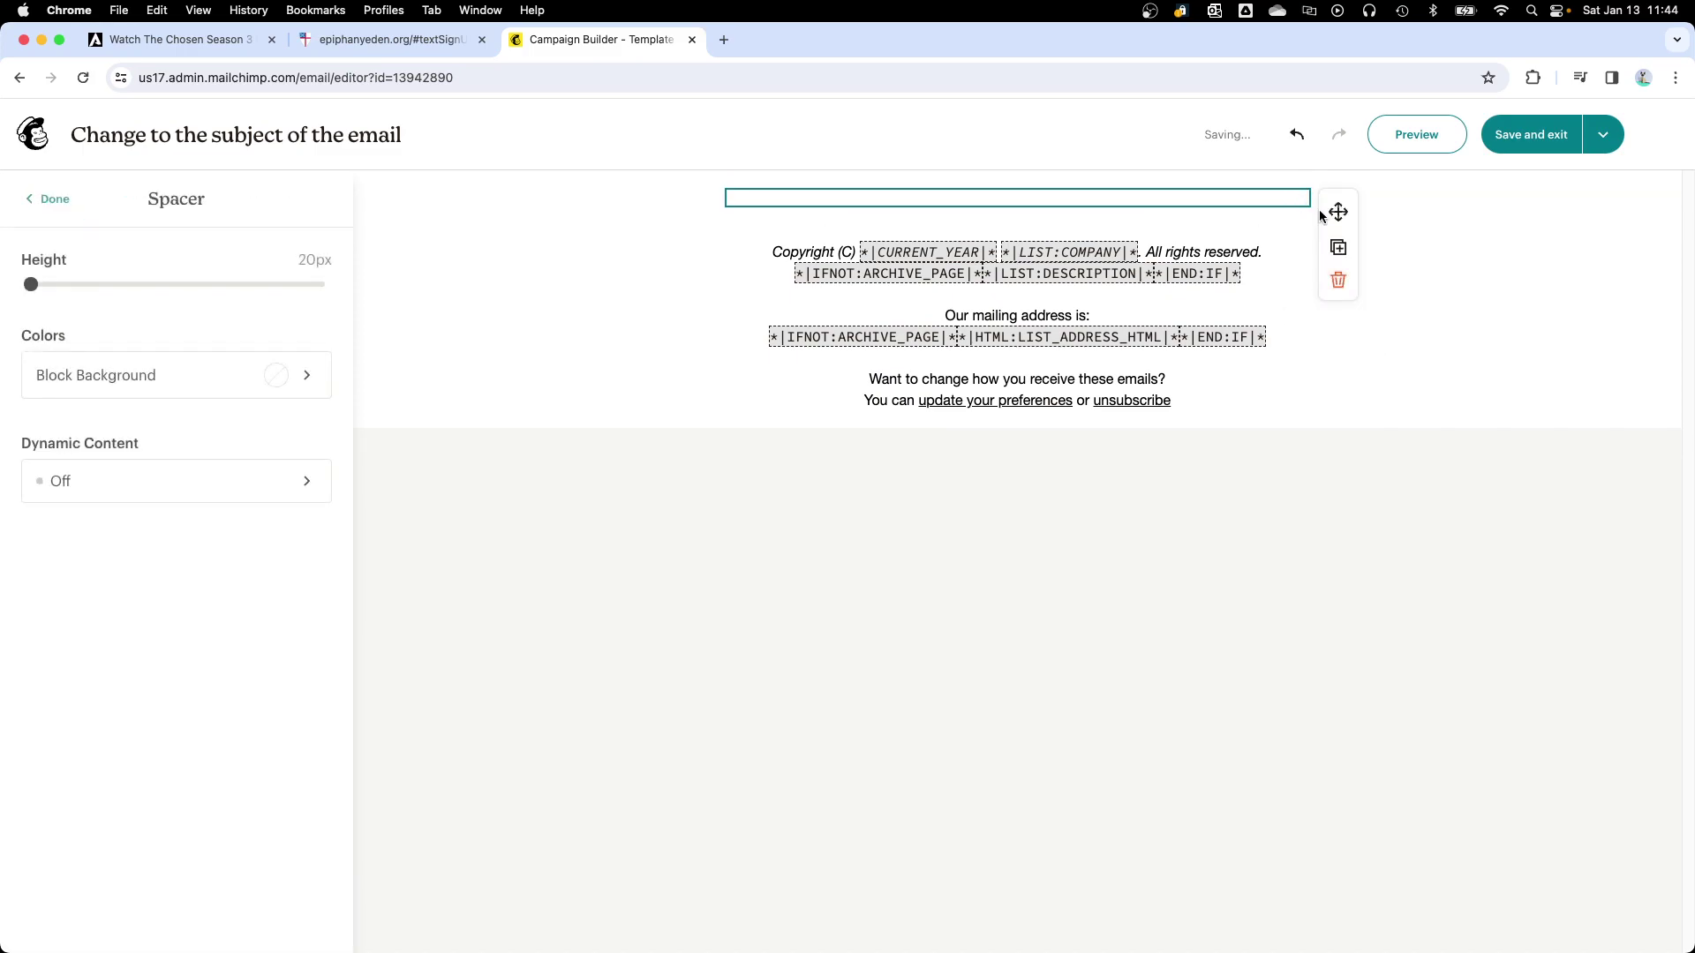
left_click(1335, 278)
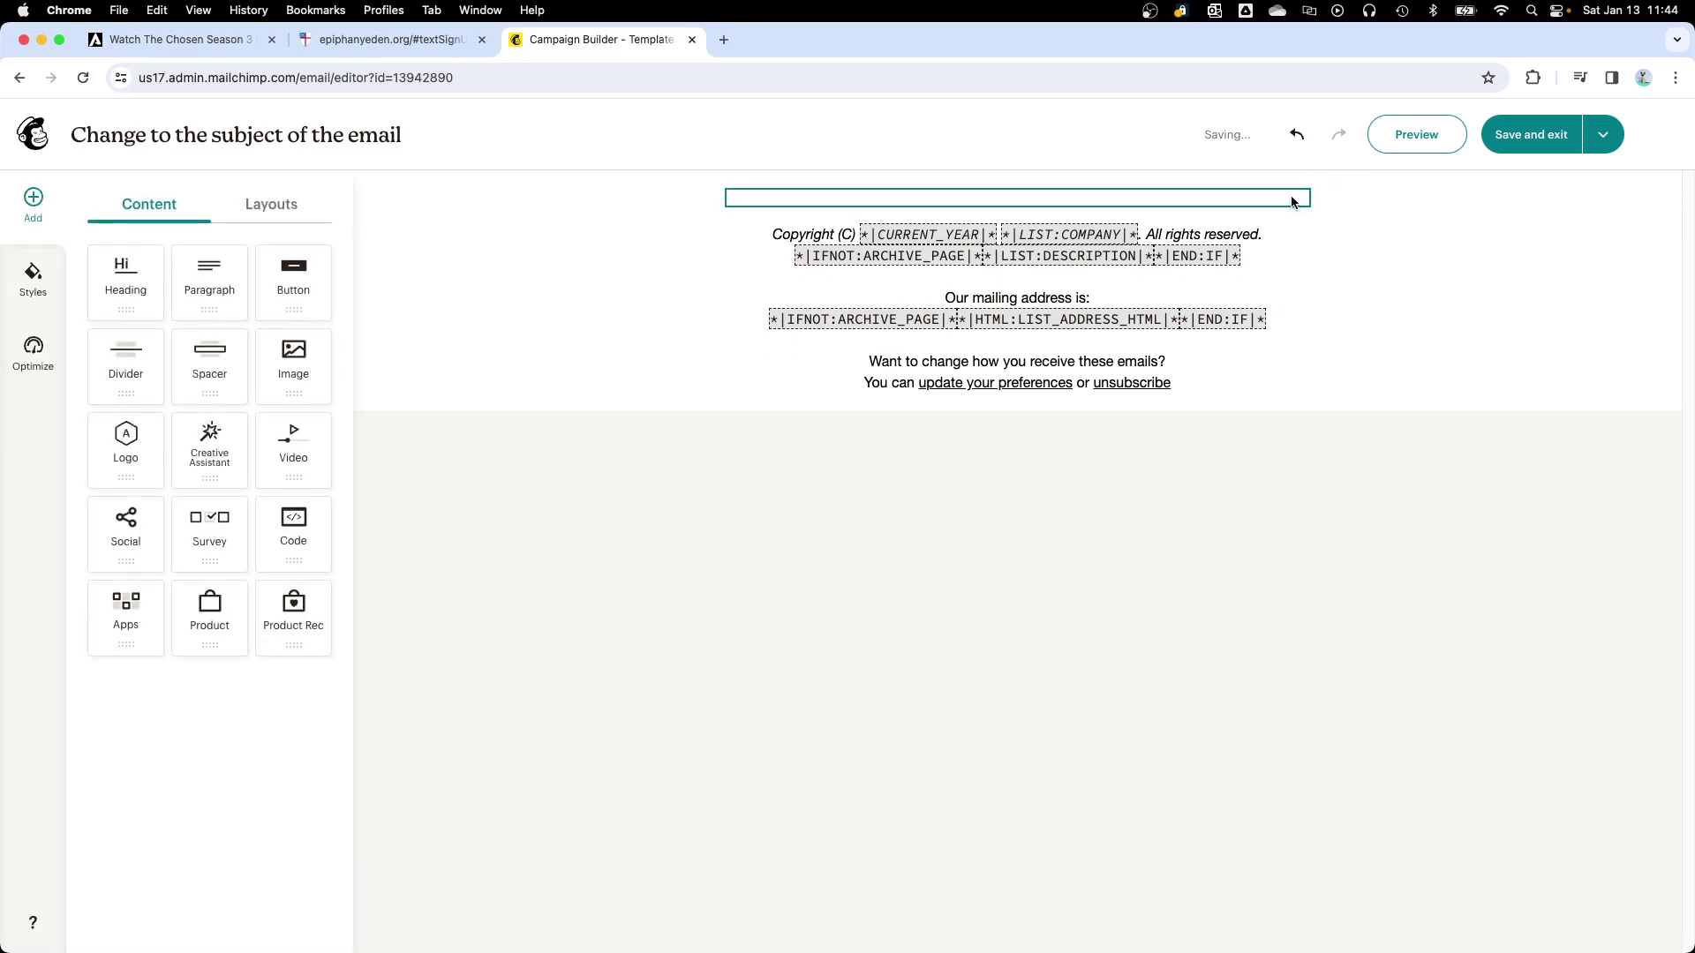
left_click(1290, 200)
left_click(1337, 278)
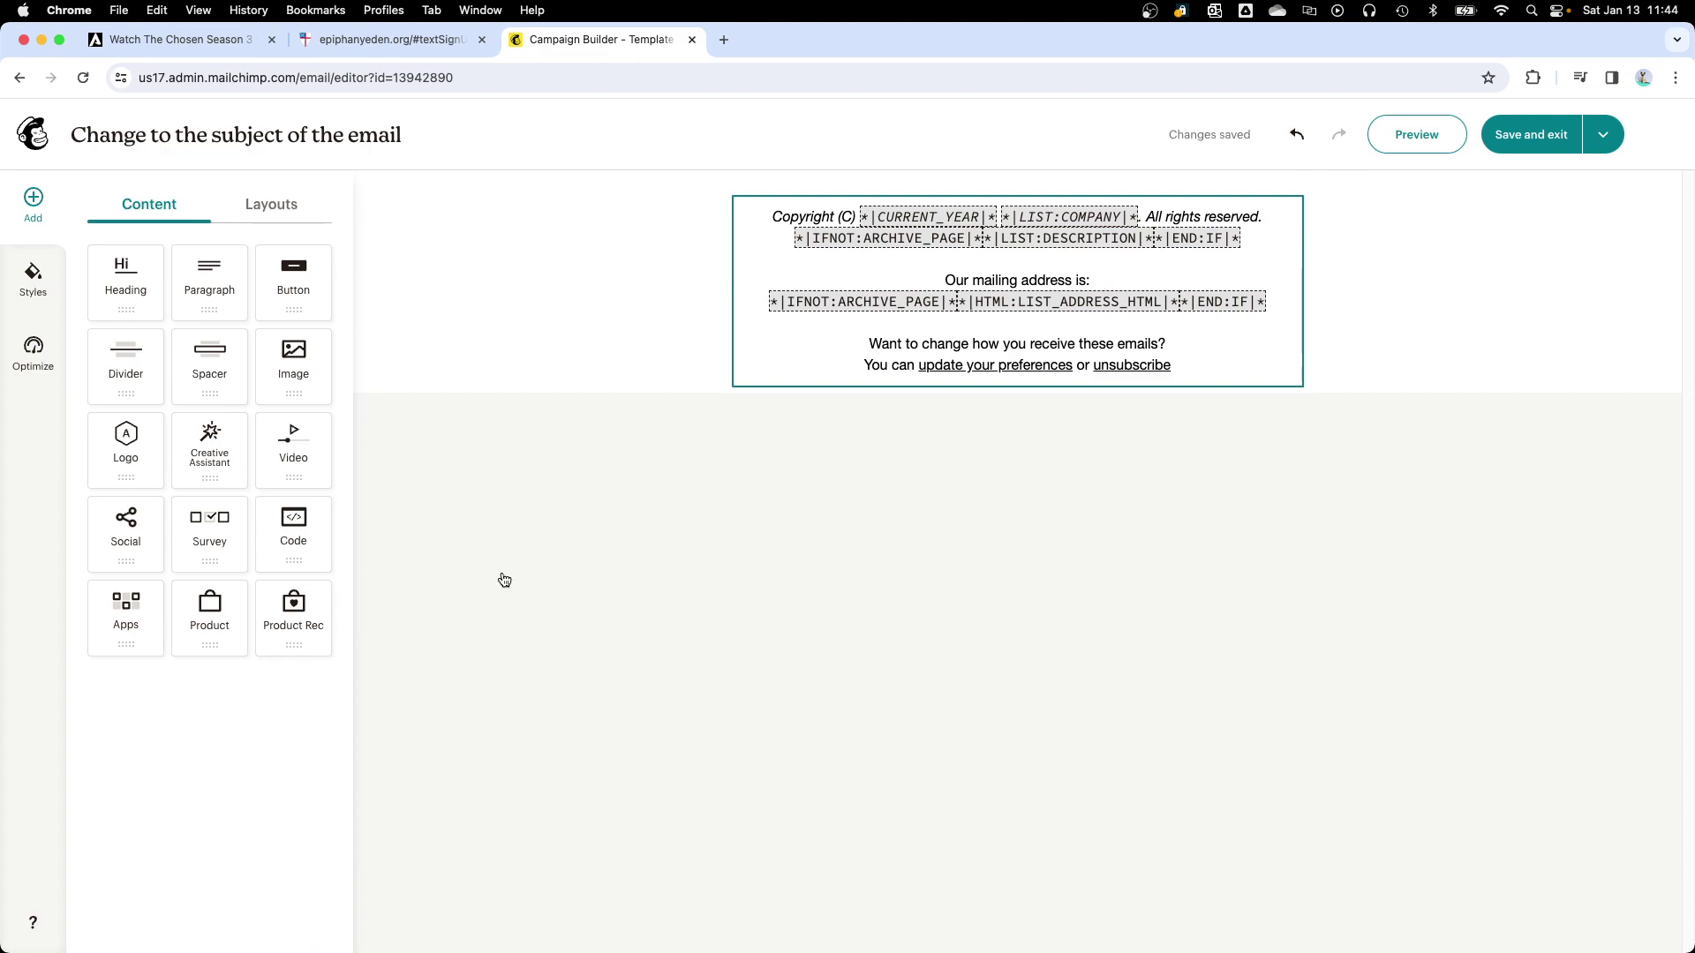
Add a heading block reading 'Join us for Sunday School' with 'On Tuesday' below it.
left_click_drag(128, 279, 841, 203)
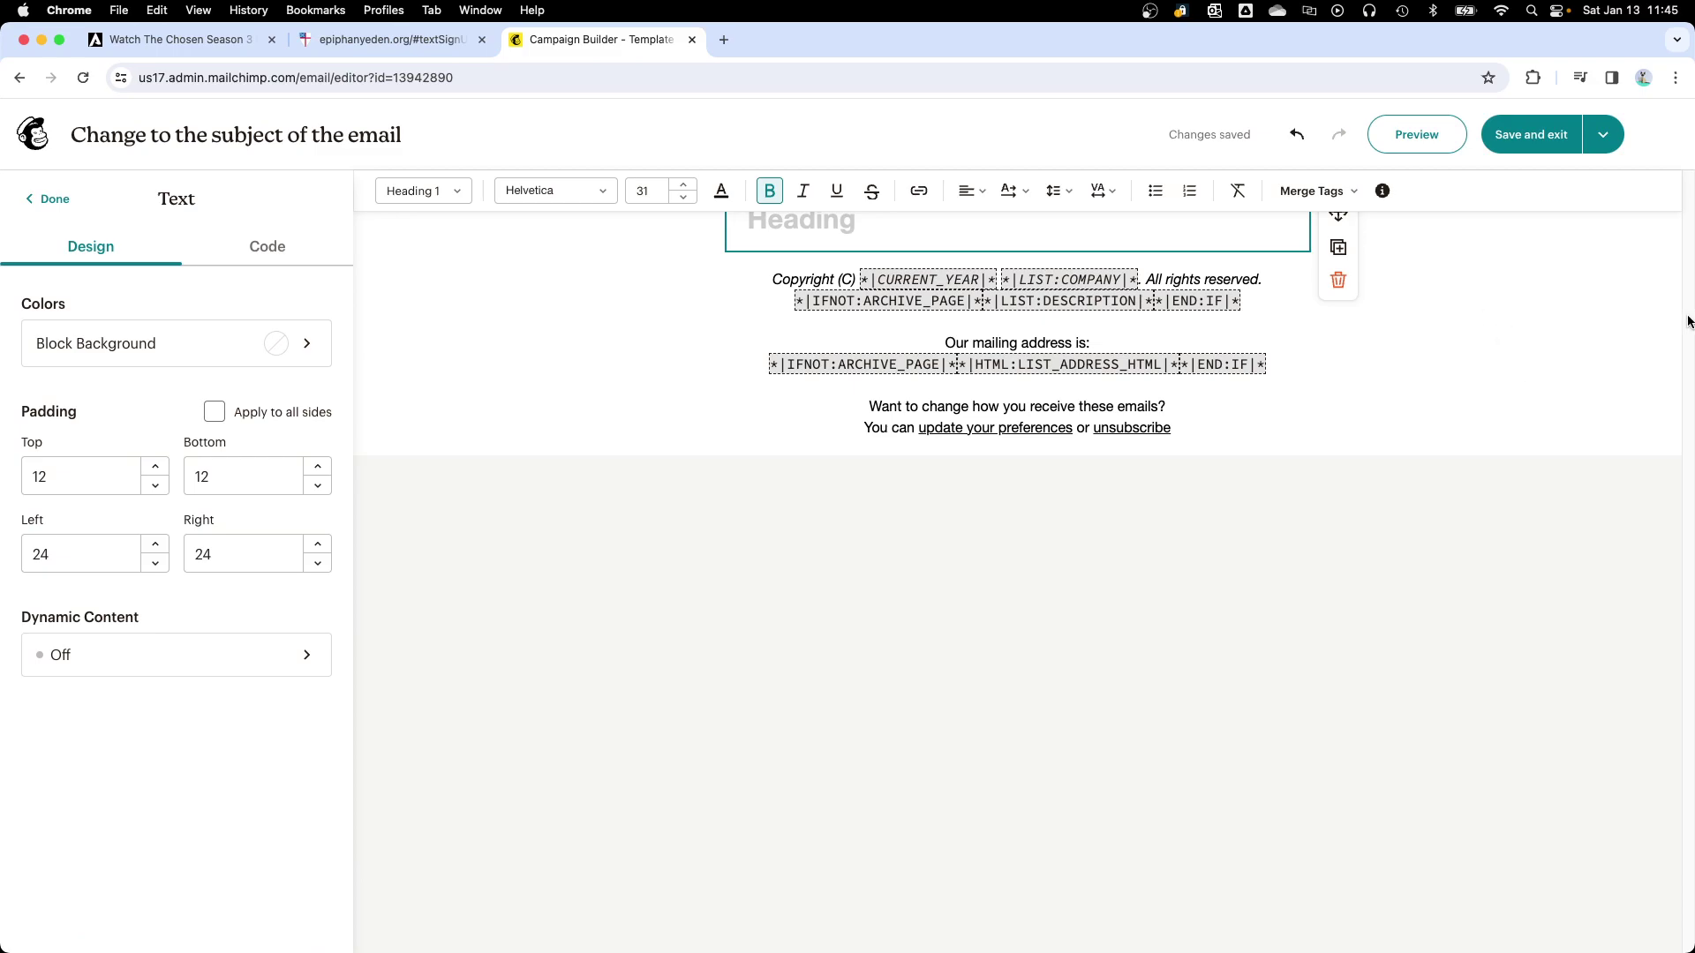
left_click(1535, 310)
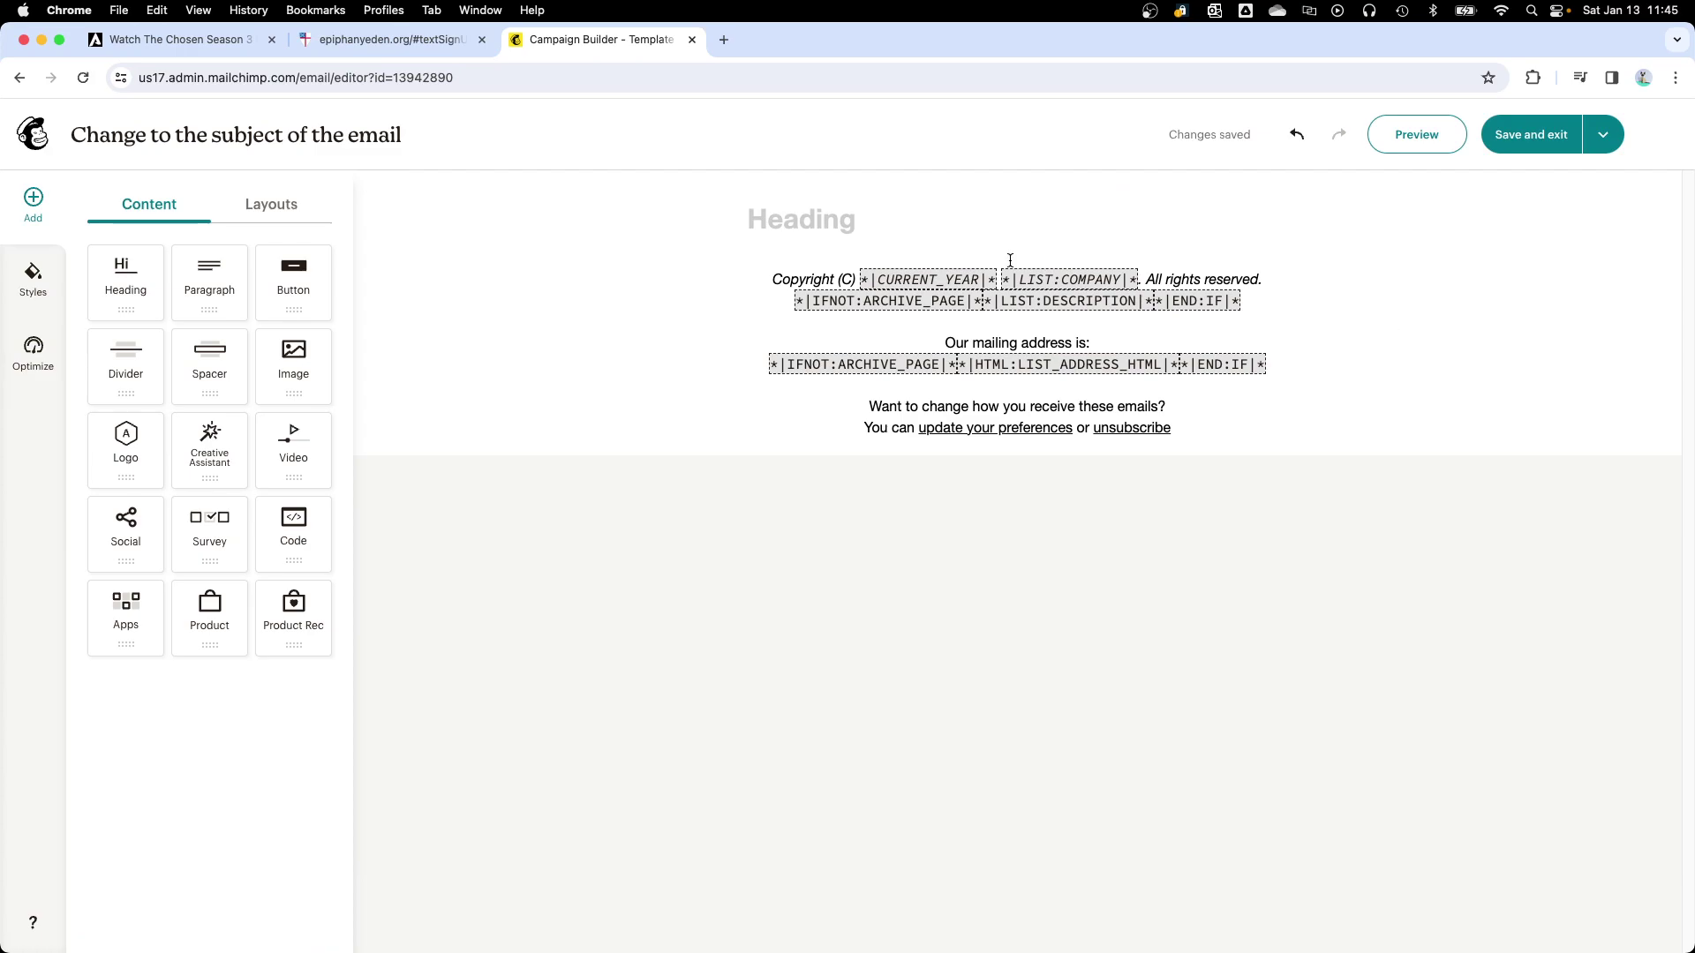
left_click(893, 216)
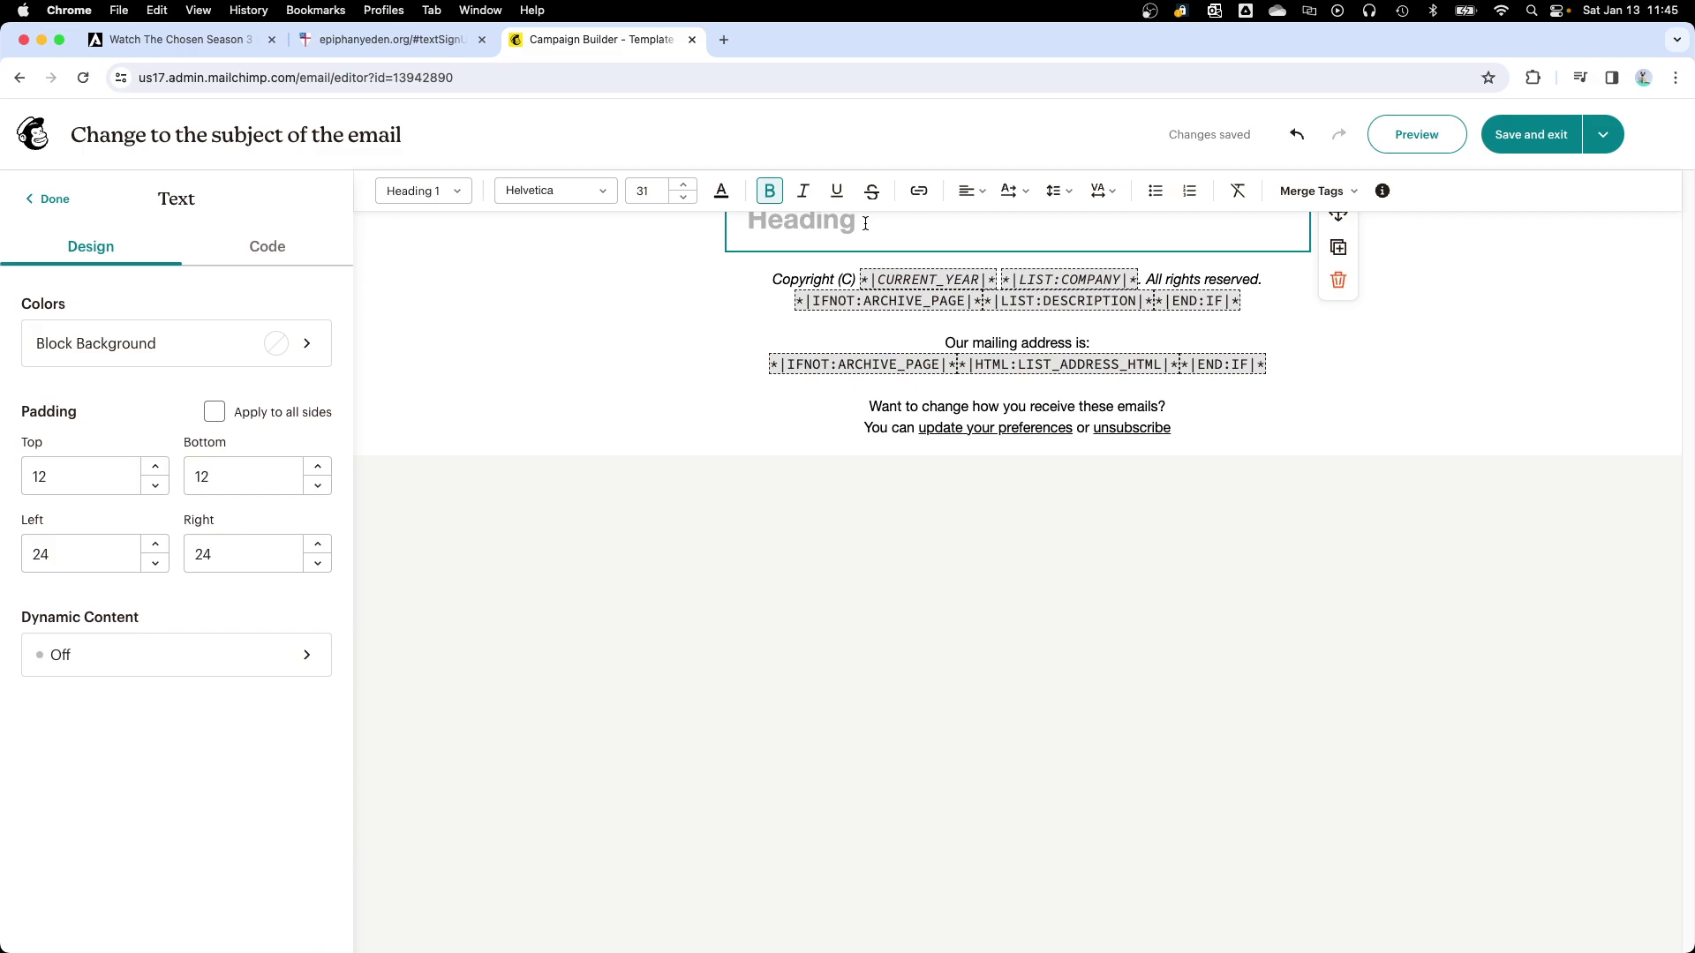
type("Join ")
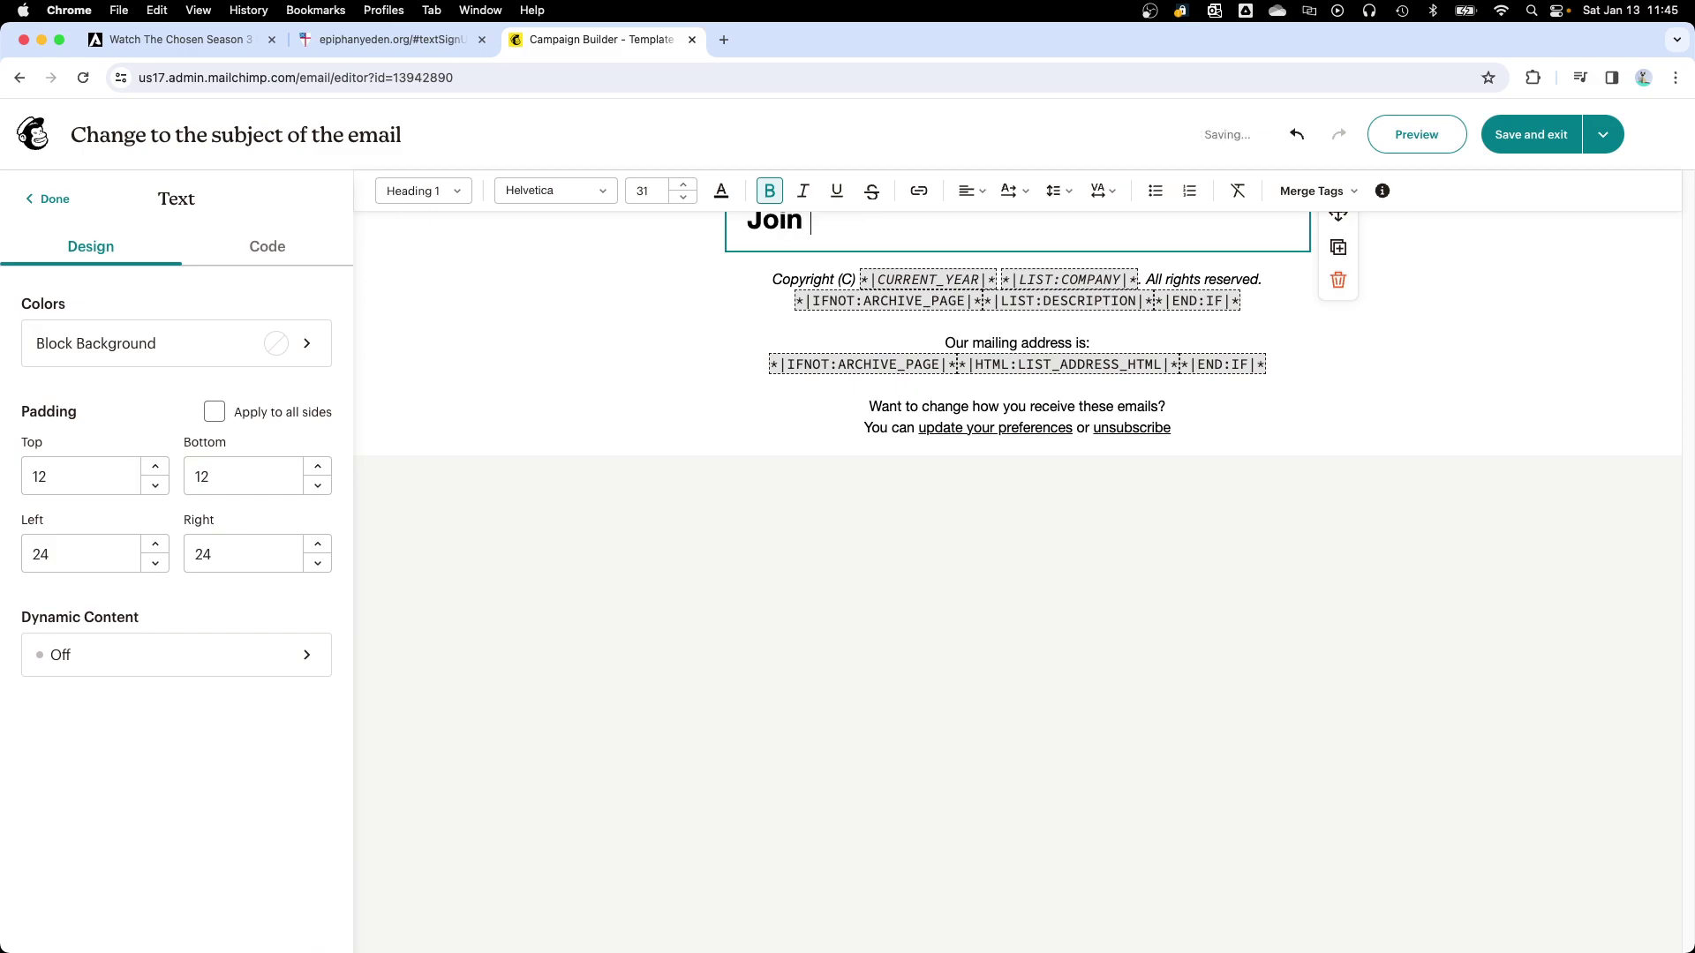
type("us for Sunday")
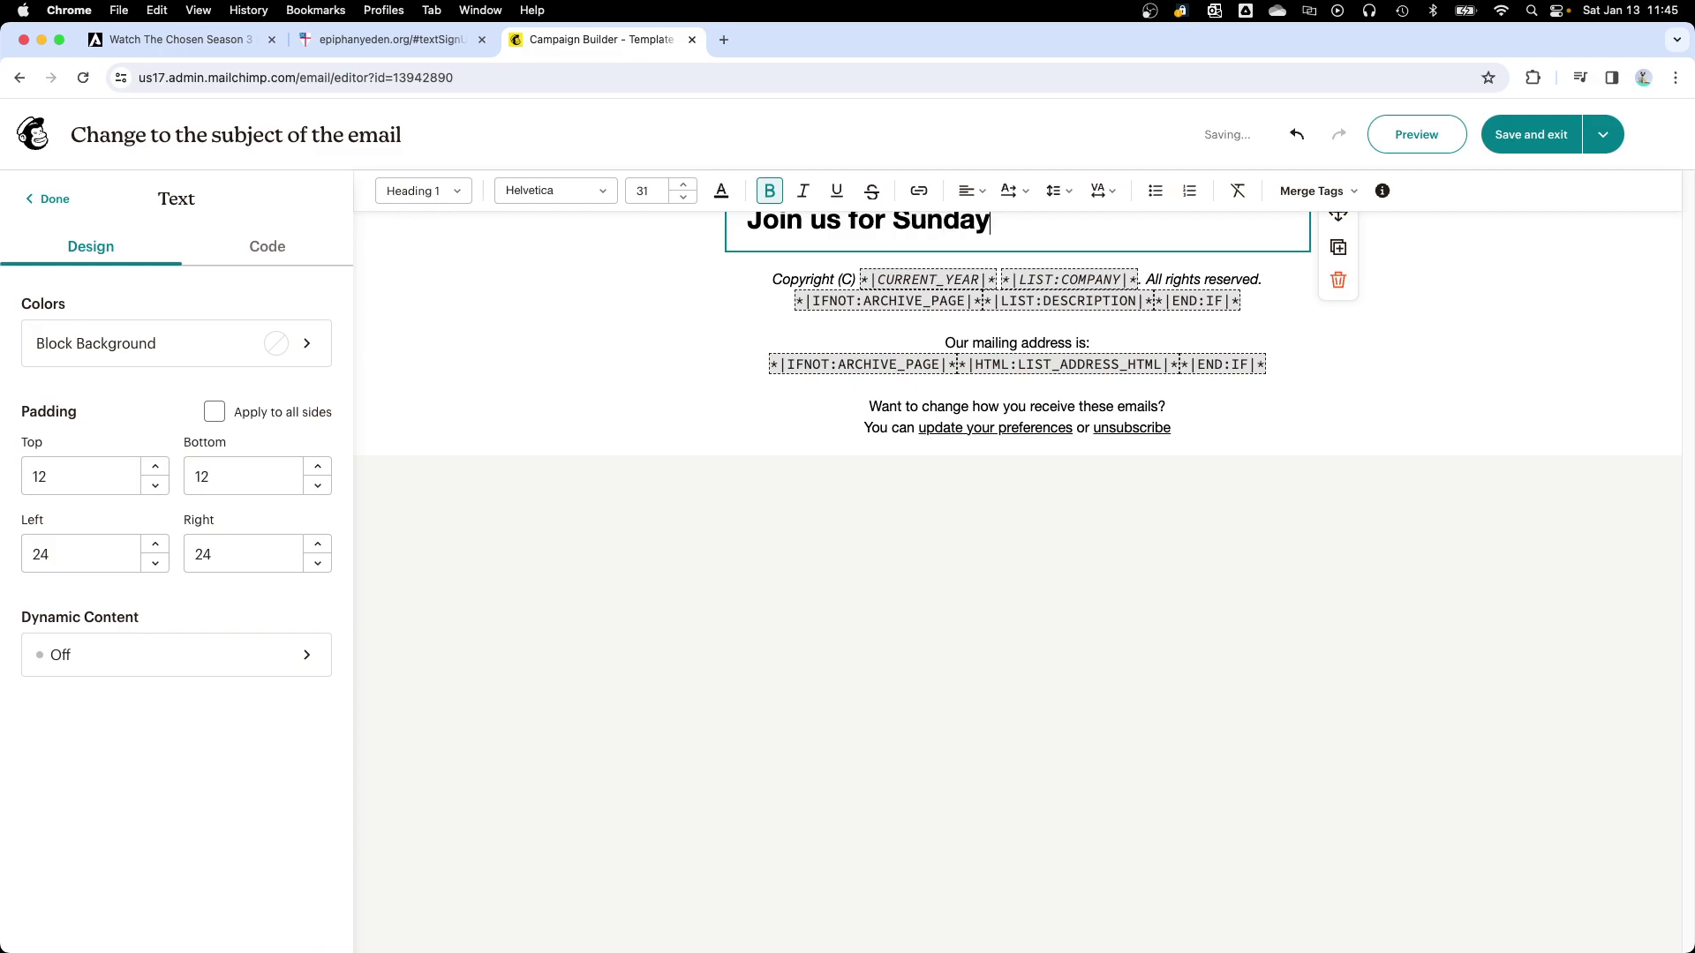
type(" School")
key("Return")
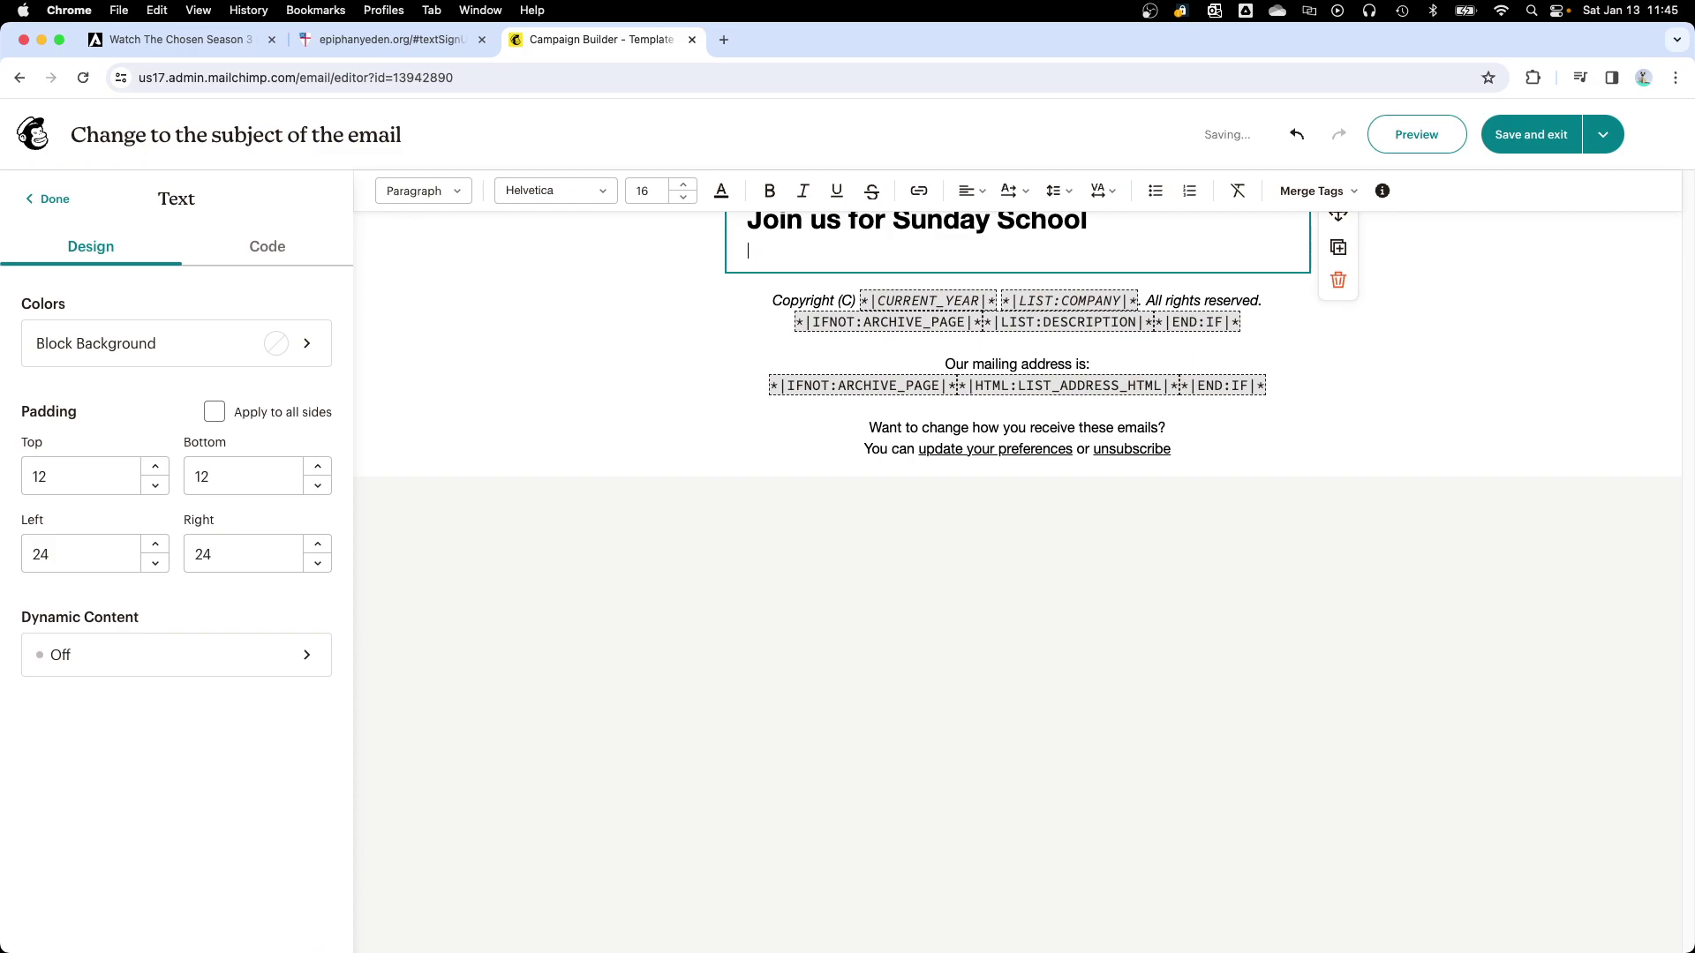
type("On Tuesday")
double_click(792, 250)
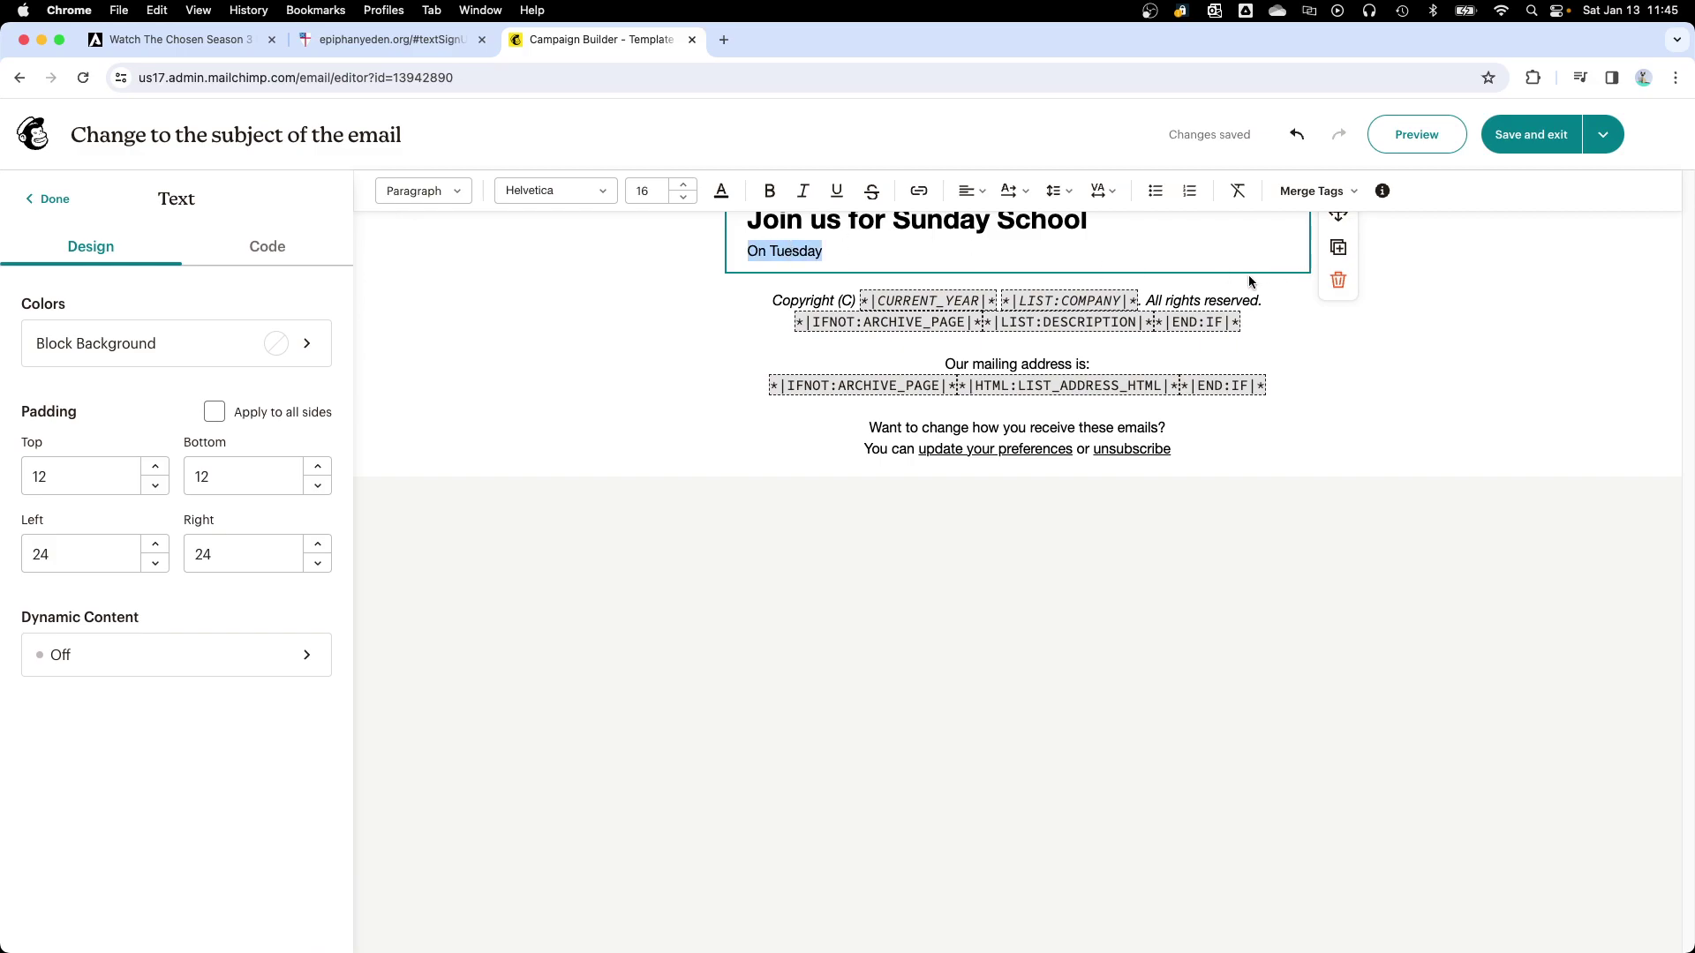
left_click(1095, 221)
Set the heading in Courier New and 'On Tuesday' in Della Respira.
left_click_drag(1088, 220, 765, 225)
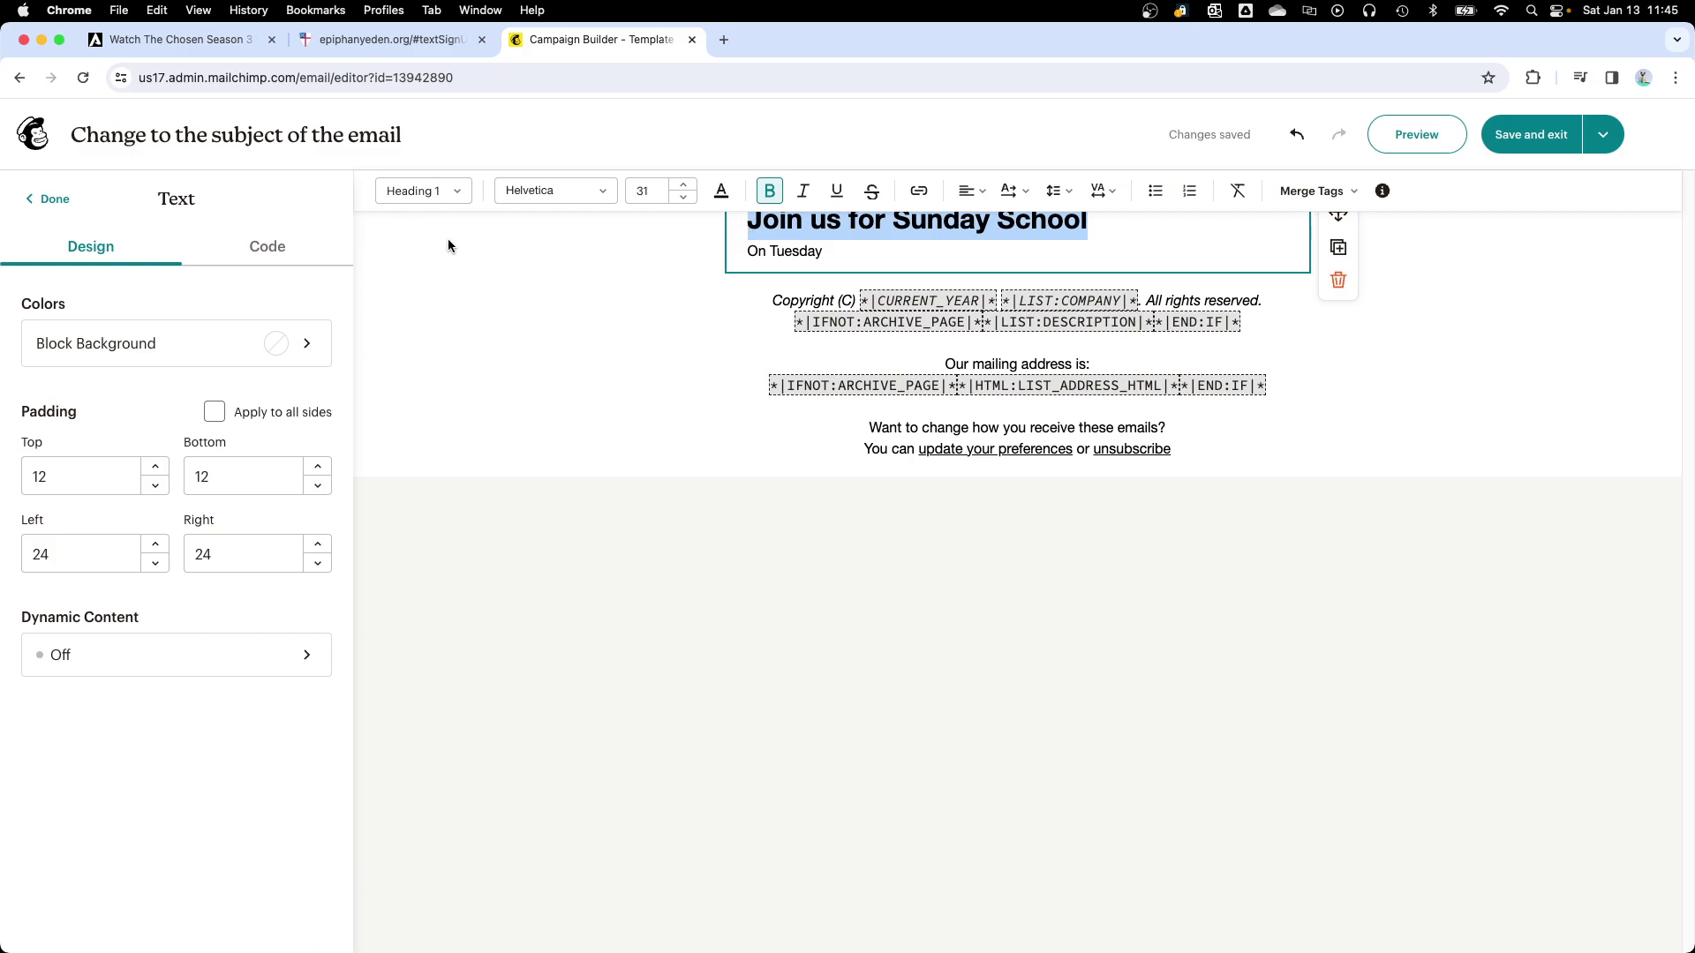
left_click(607, 194)
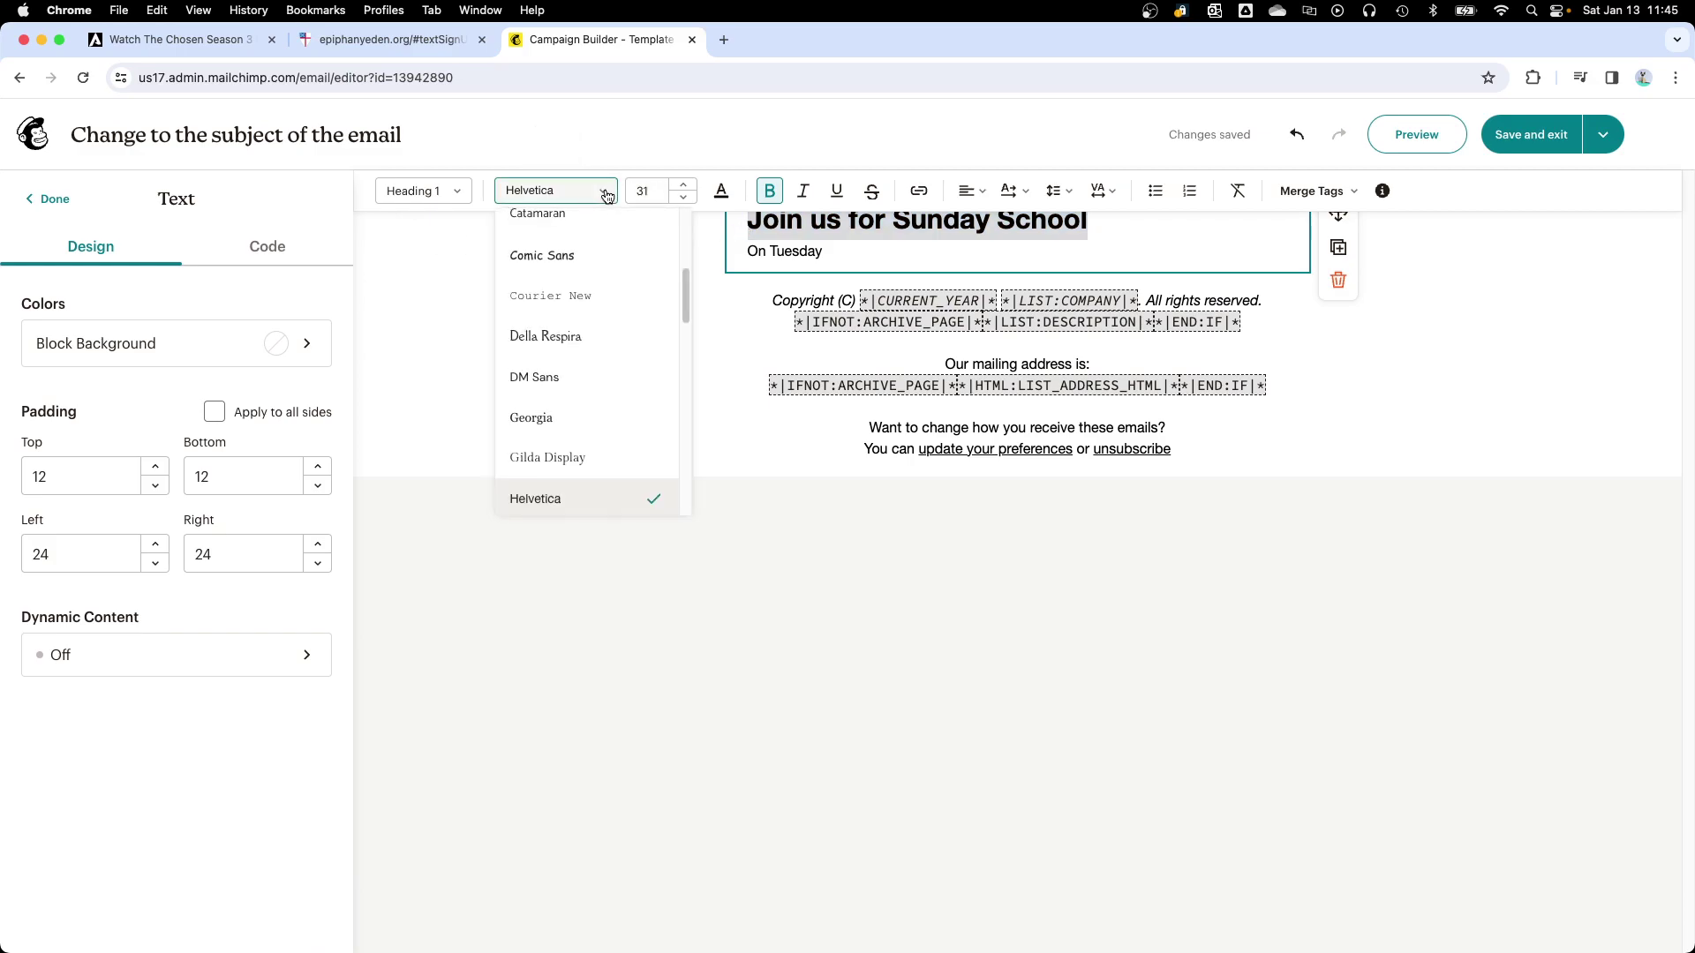
left_click(546, 297)
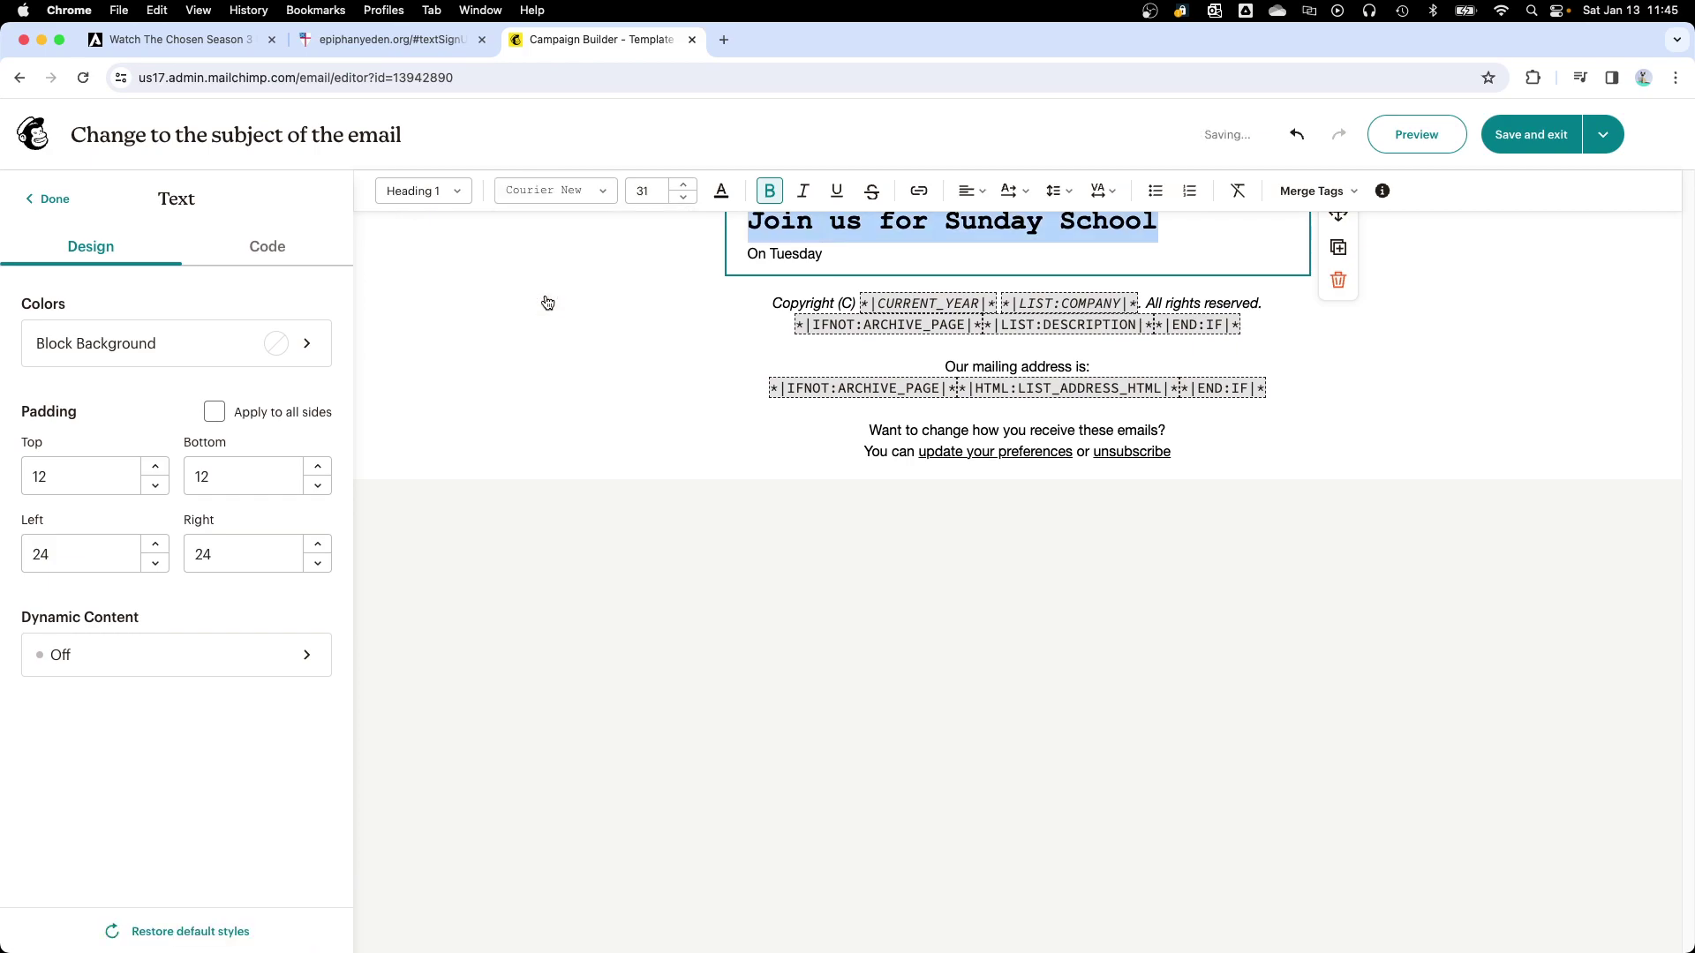
left_click_drag(837, 257, 723, 256)
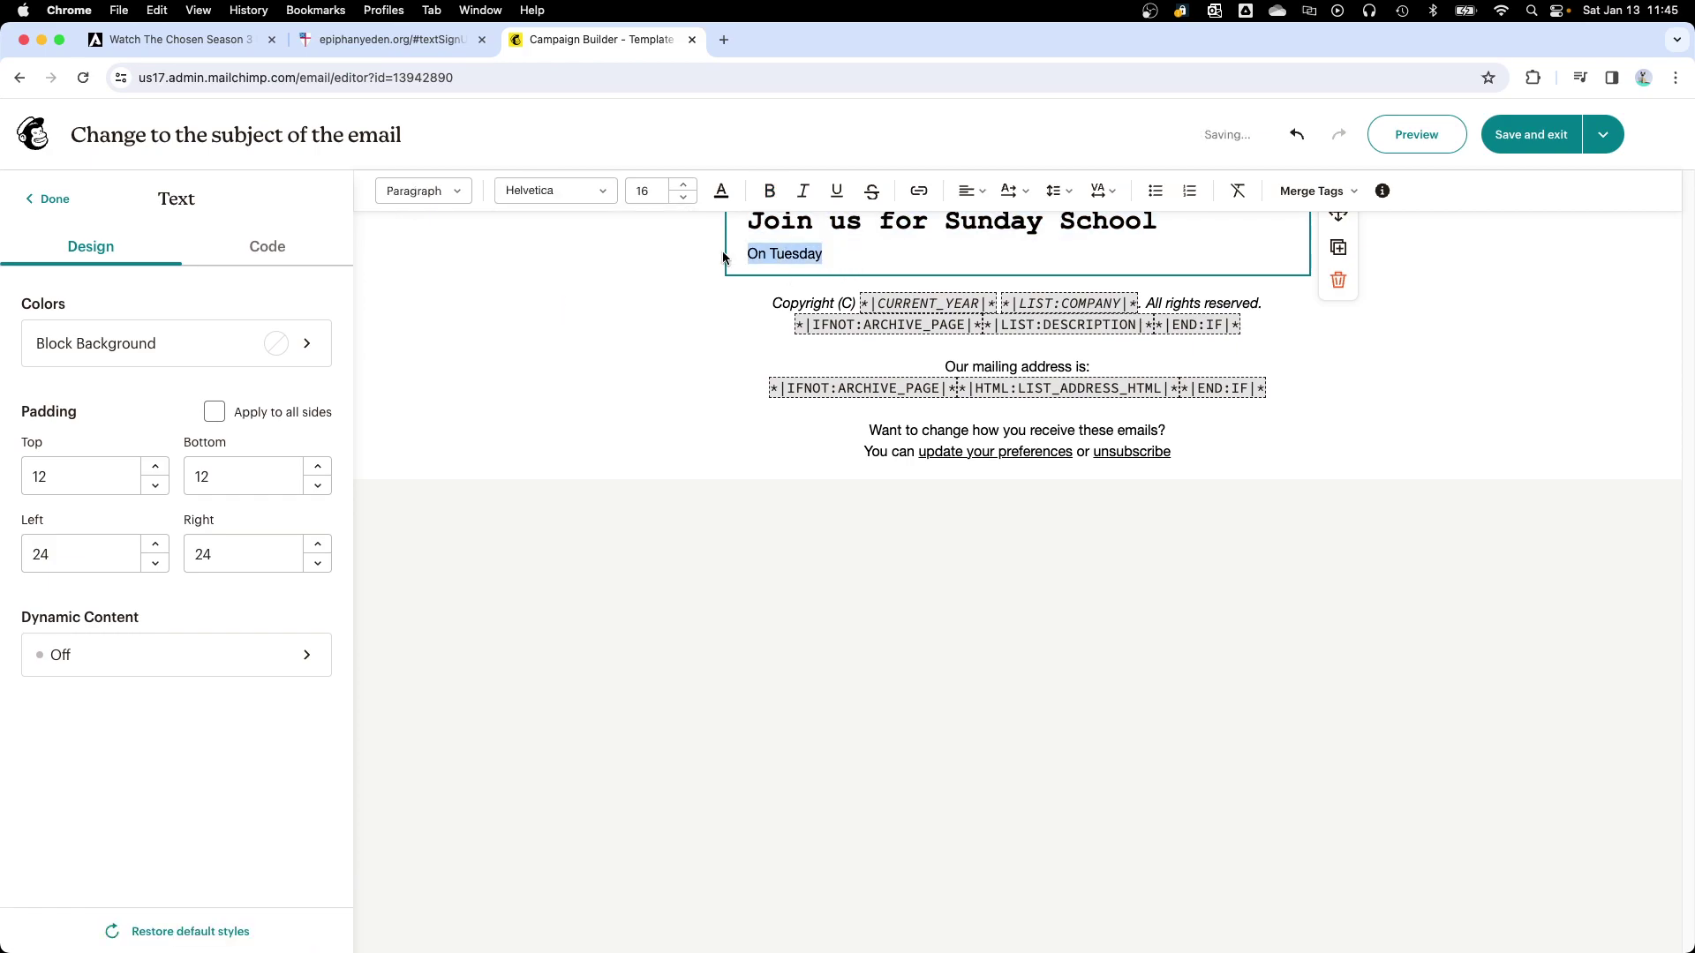
left_click(599, 192)
left_click(589, 343)
left_click(841, 258)
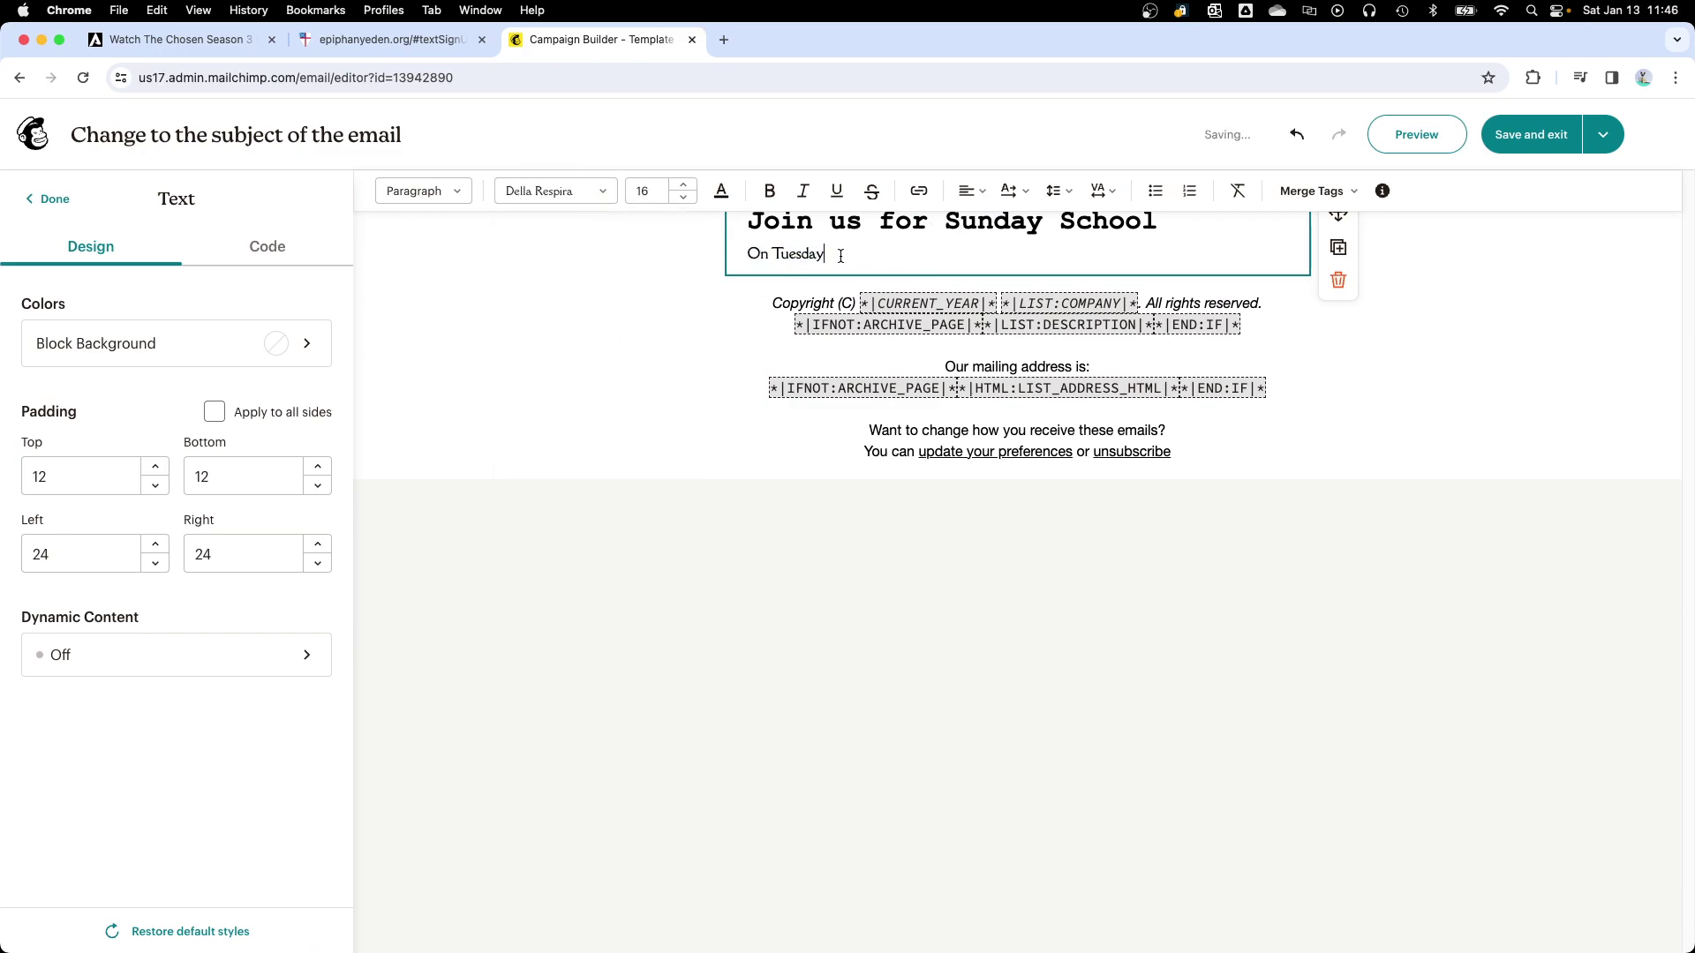
Centre-align both lines of the text block.
left_click(745, 224, "shift")
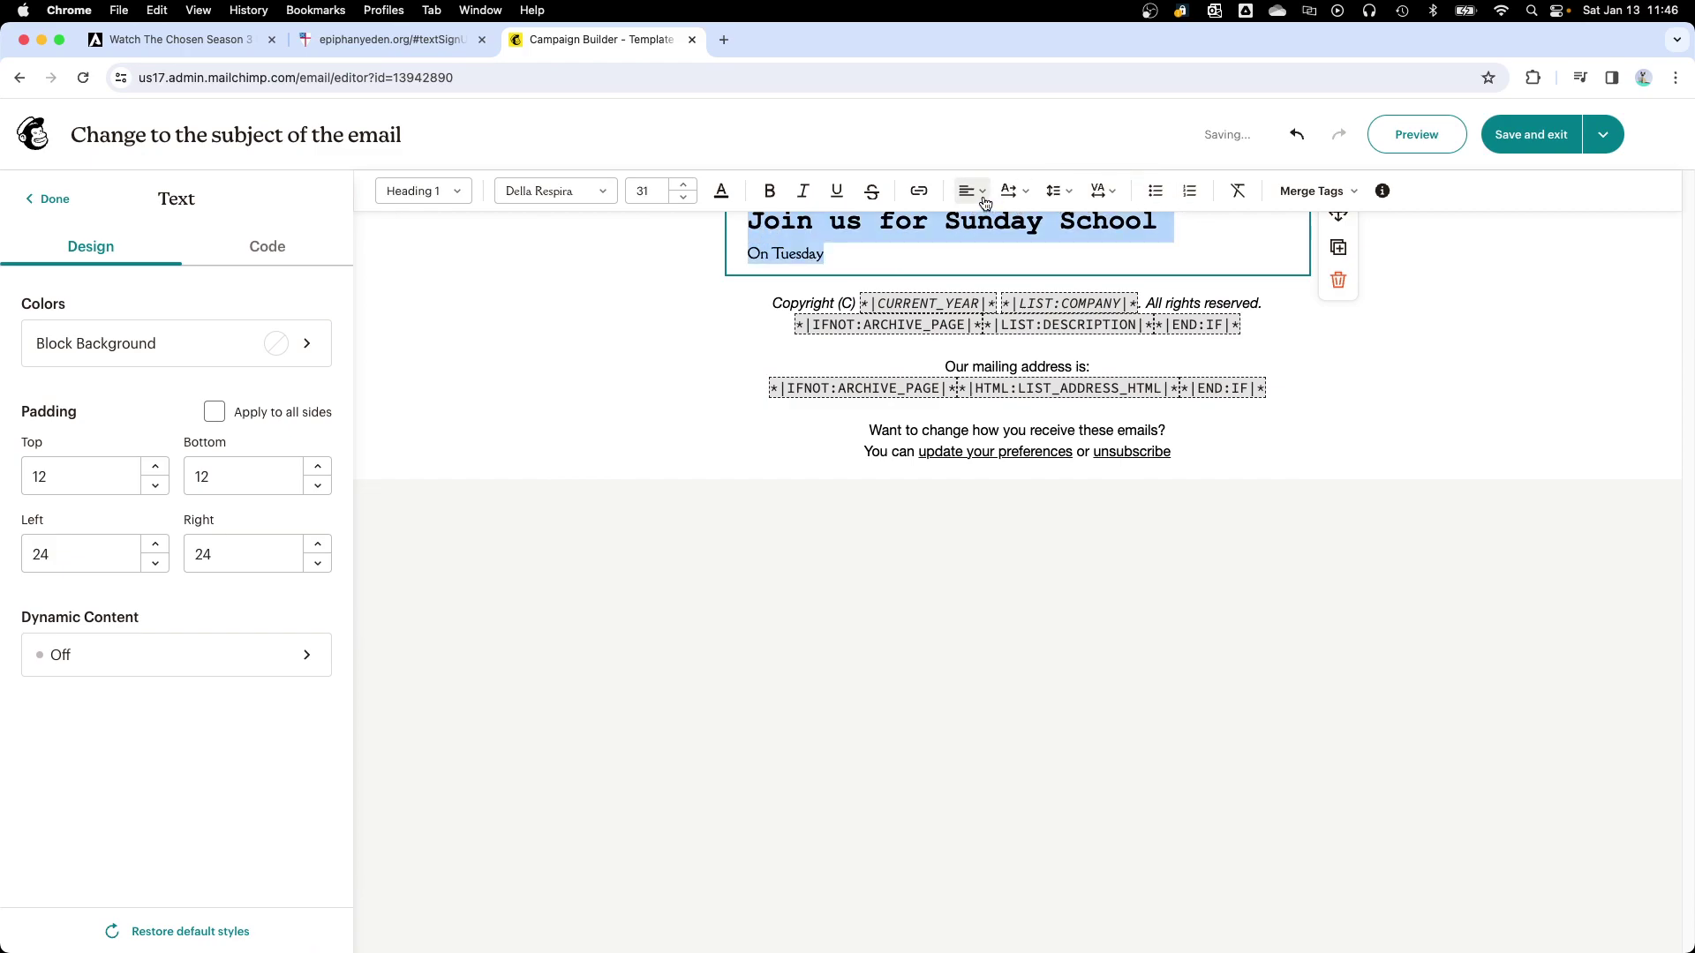
left_click(972, 190)
left_click(993, 227)
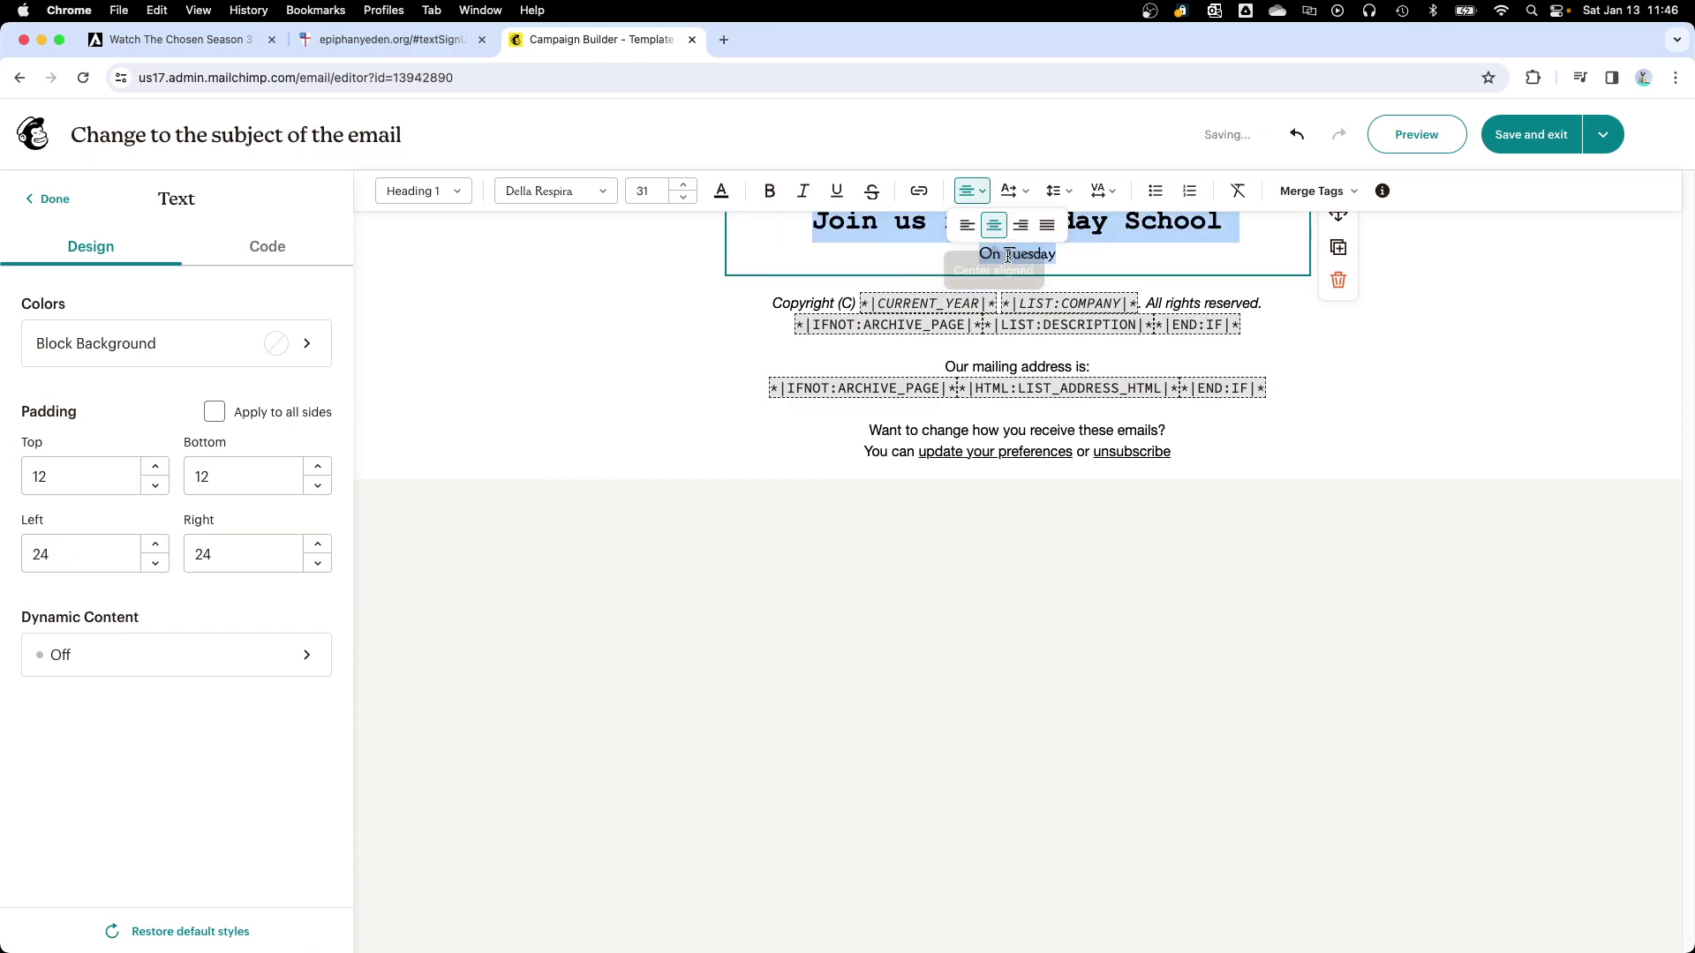
left_click(1141, 264)
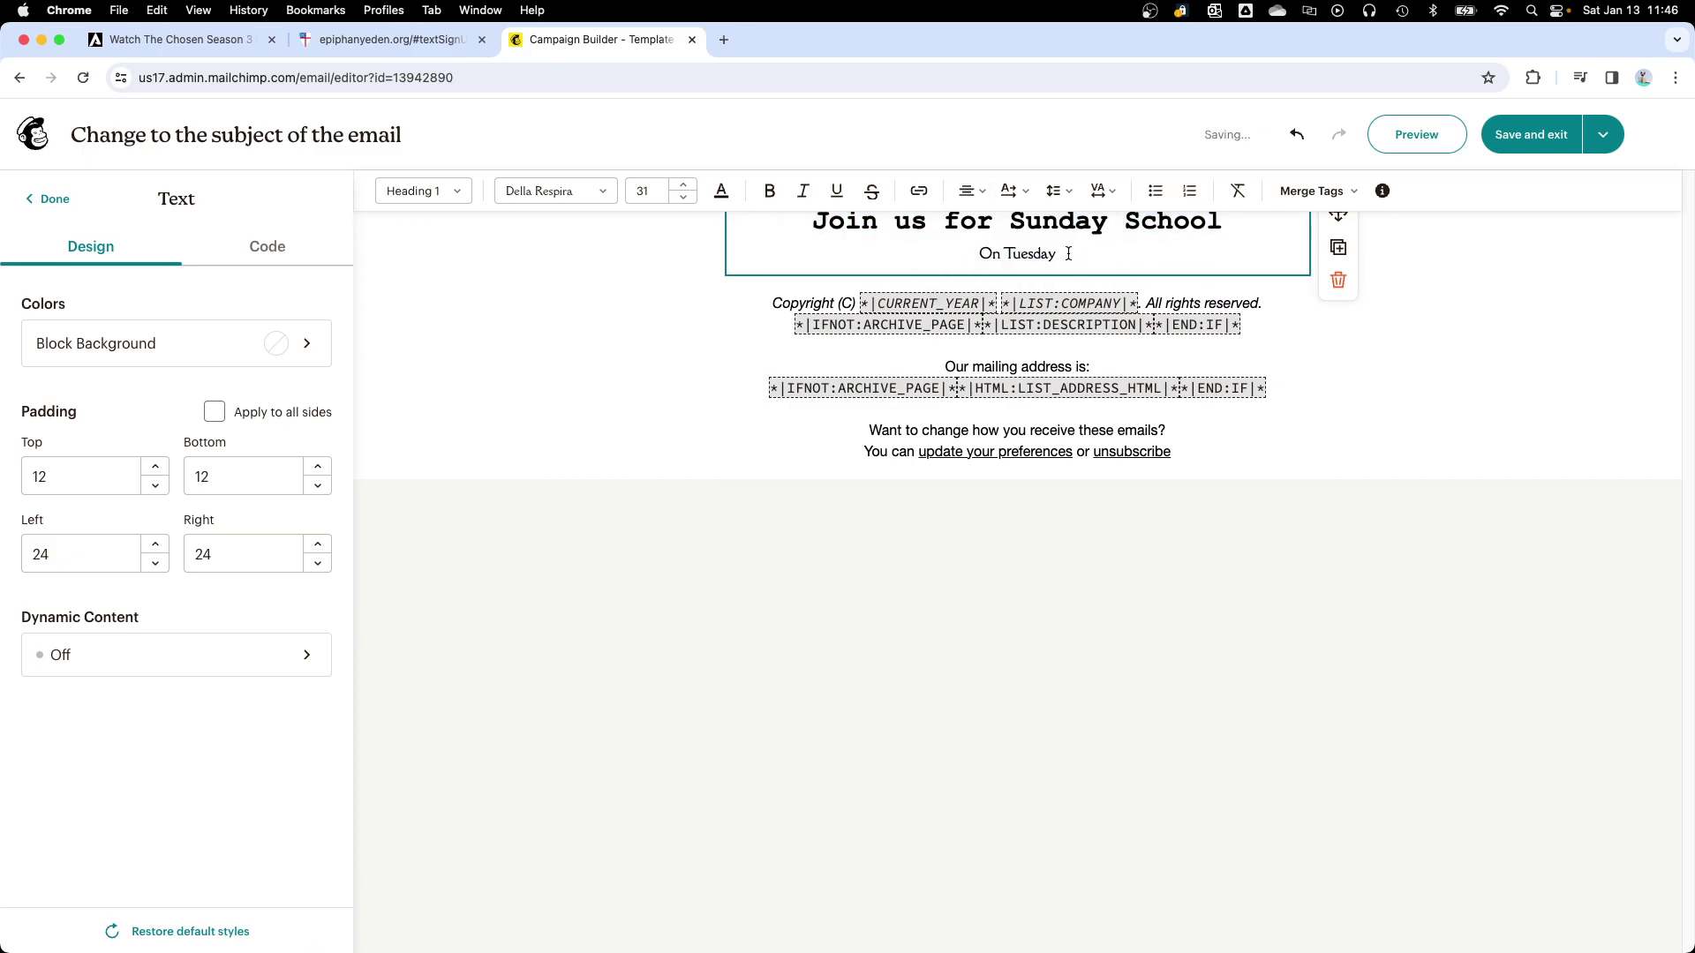
Enlarge 'On Tuesday' to font size 28 and finish editing the block.
triple_click(965, 252)
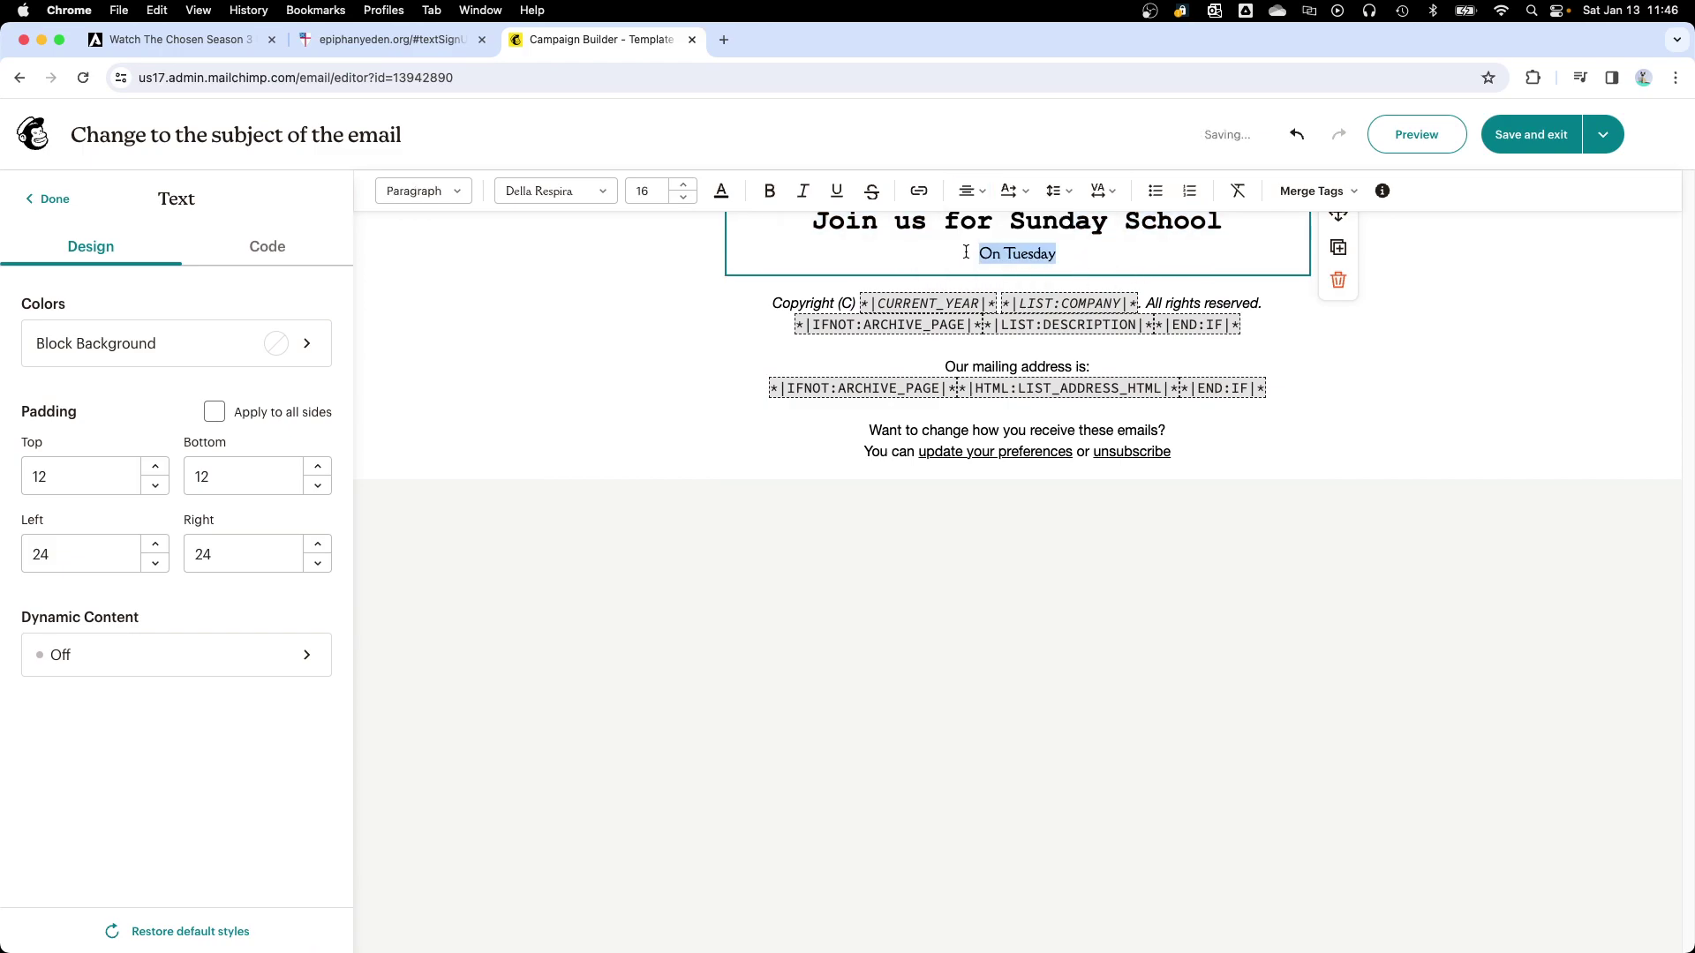
left_click(684, 187)
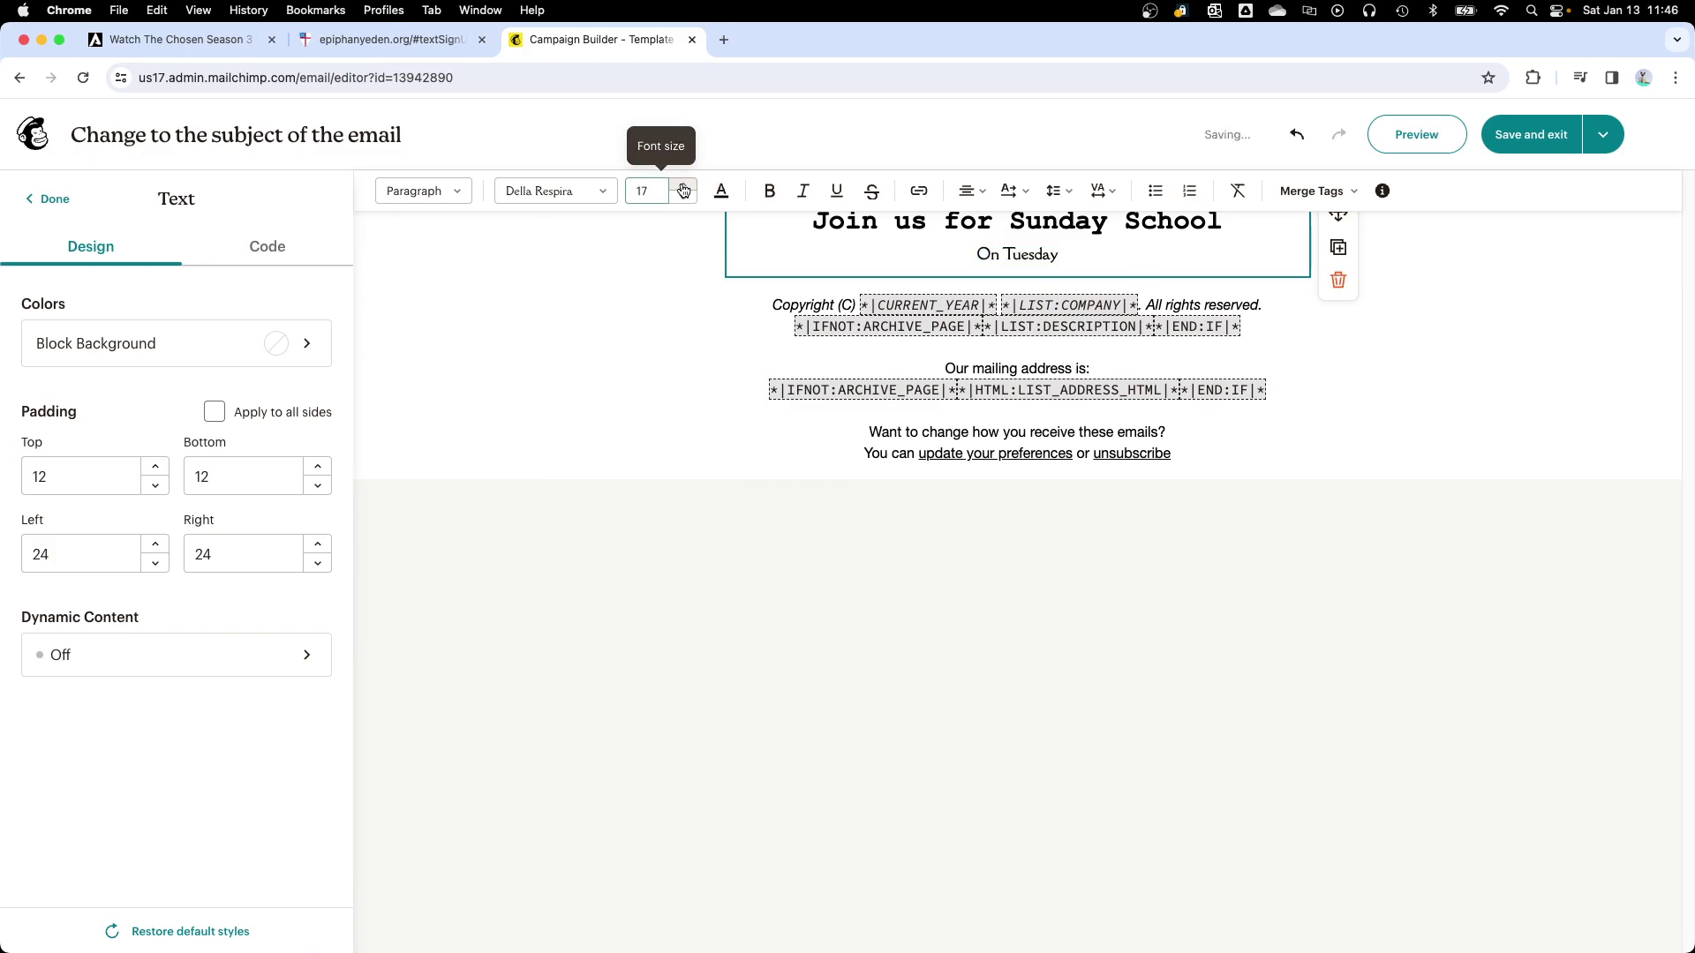
left_click(684, 186)
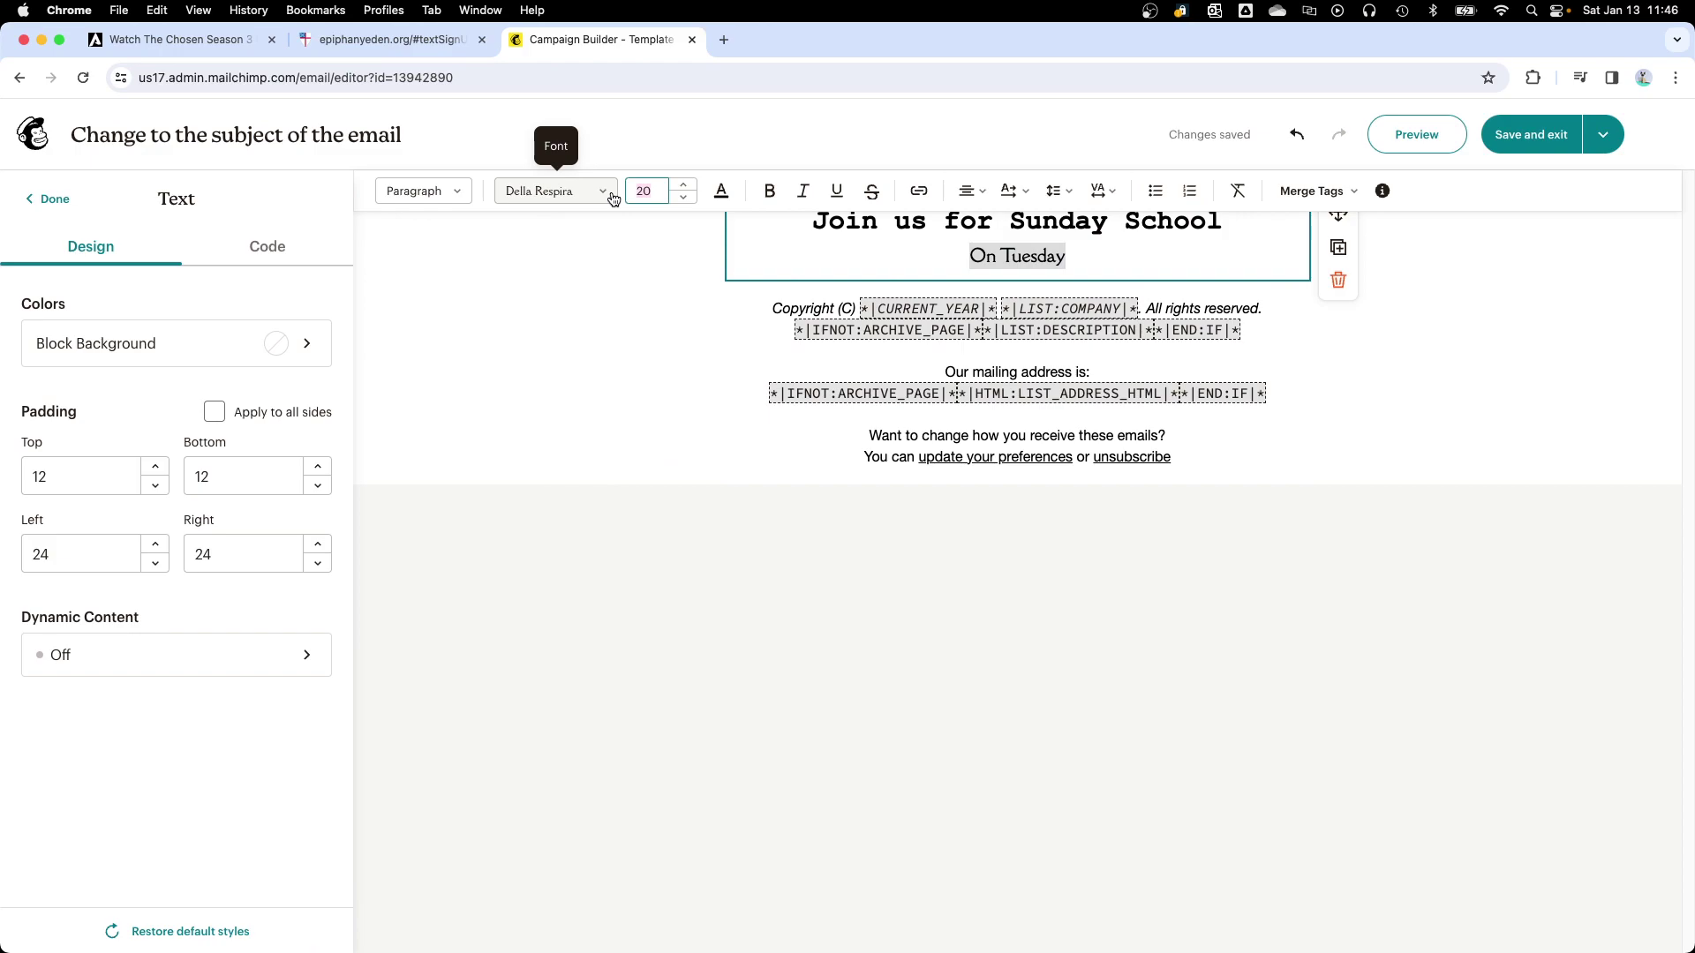
type("2")
key("Return")
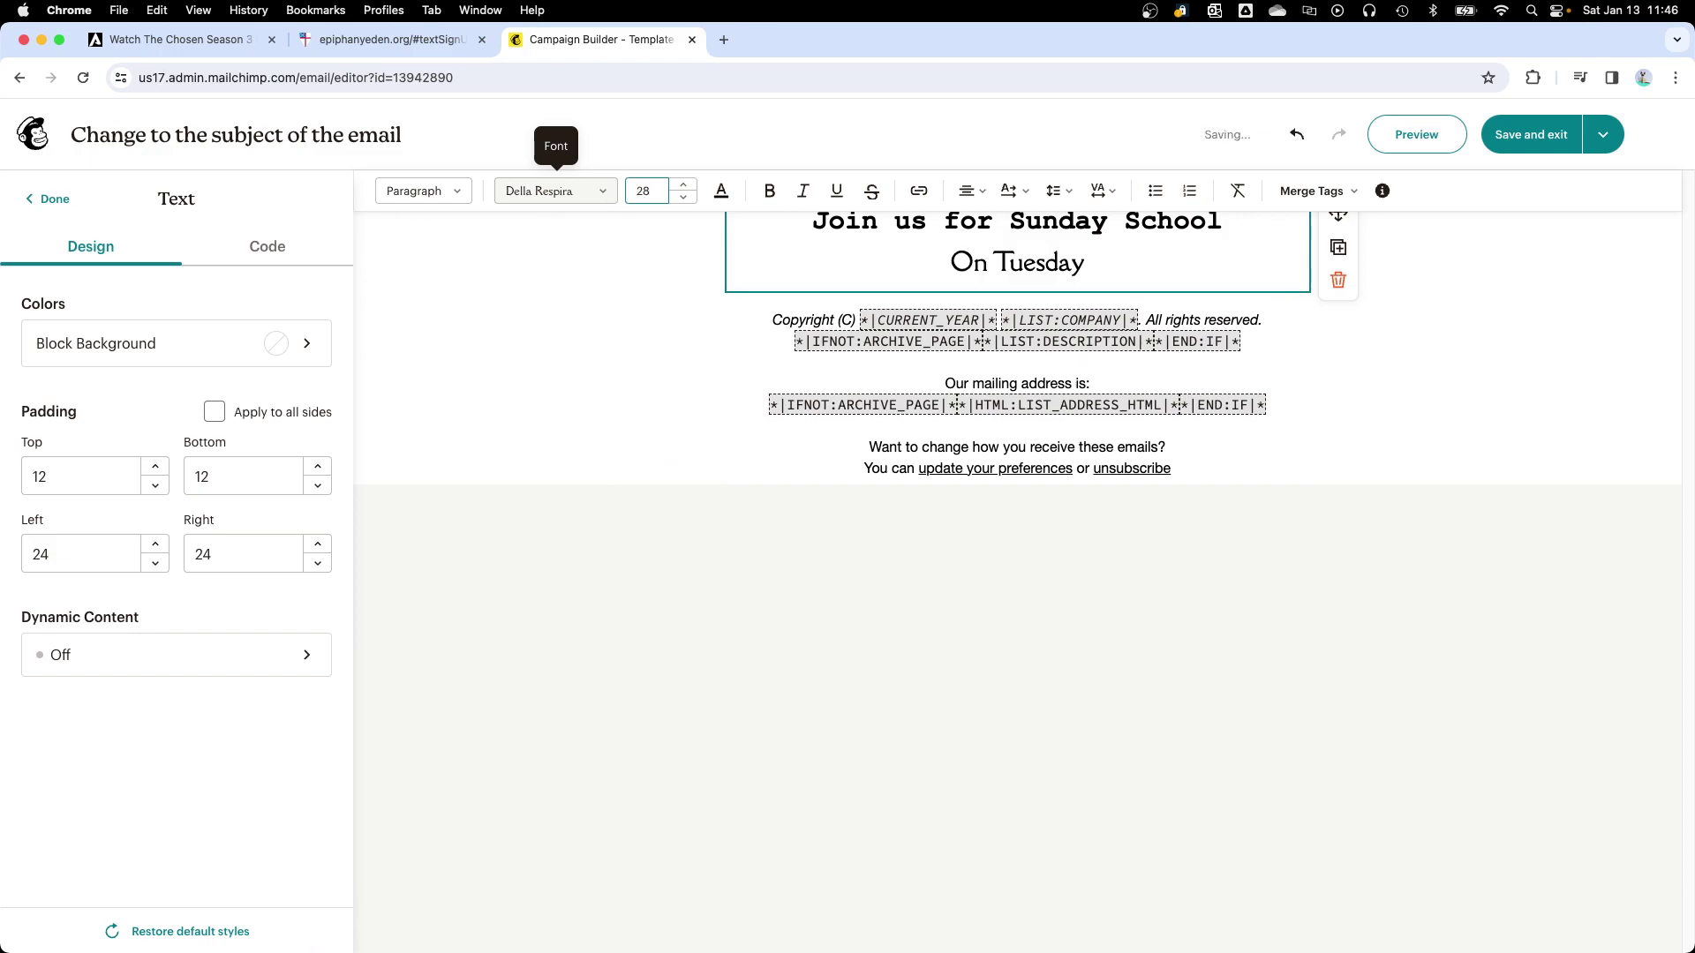
left_click(1407, 362)
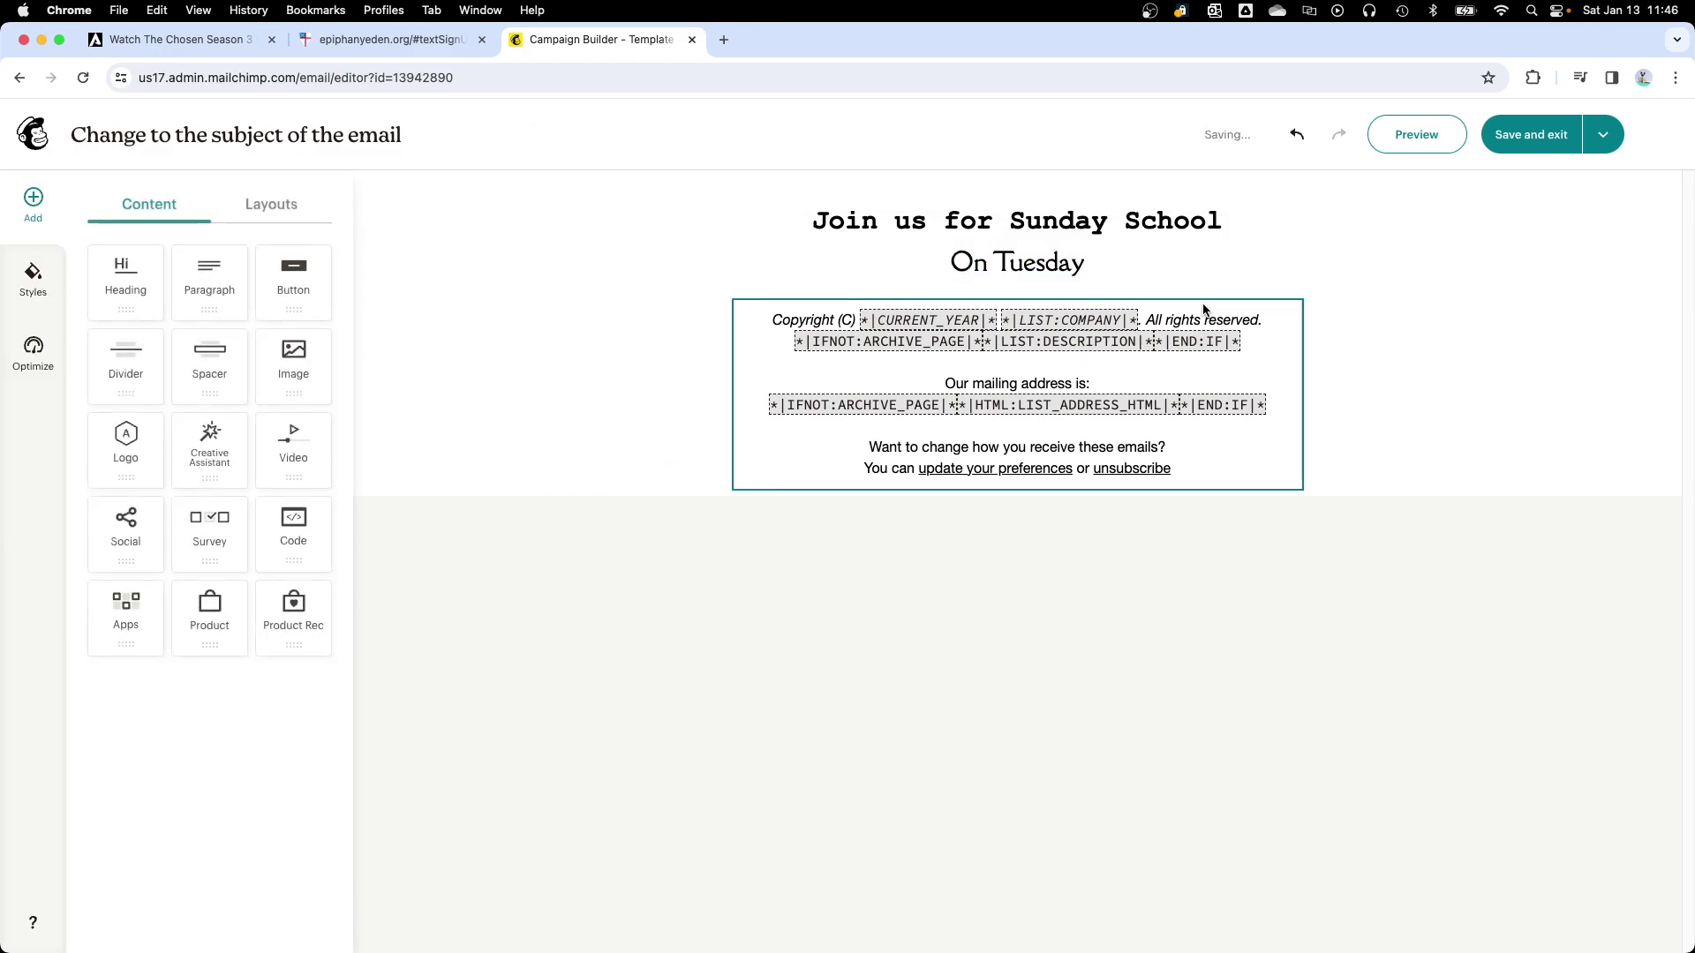
Change the Sunday School header block's background from light green to pale blue E4E8F5.
left_click(1152, 254)
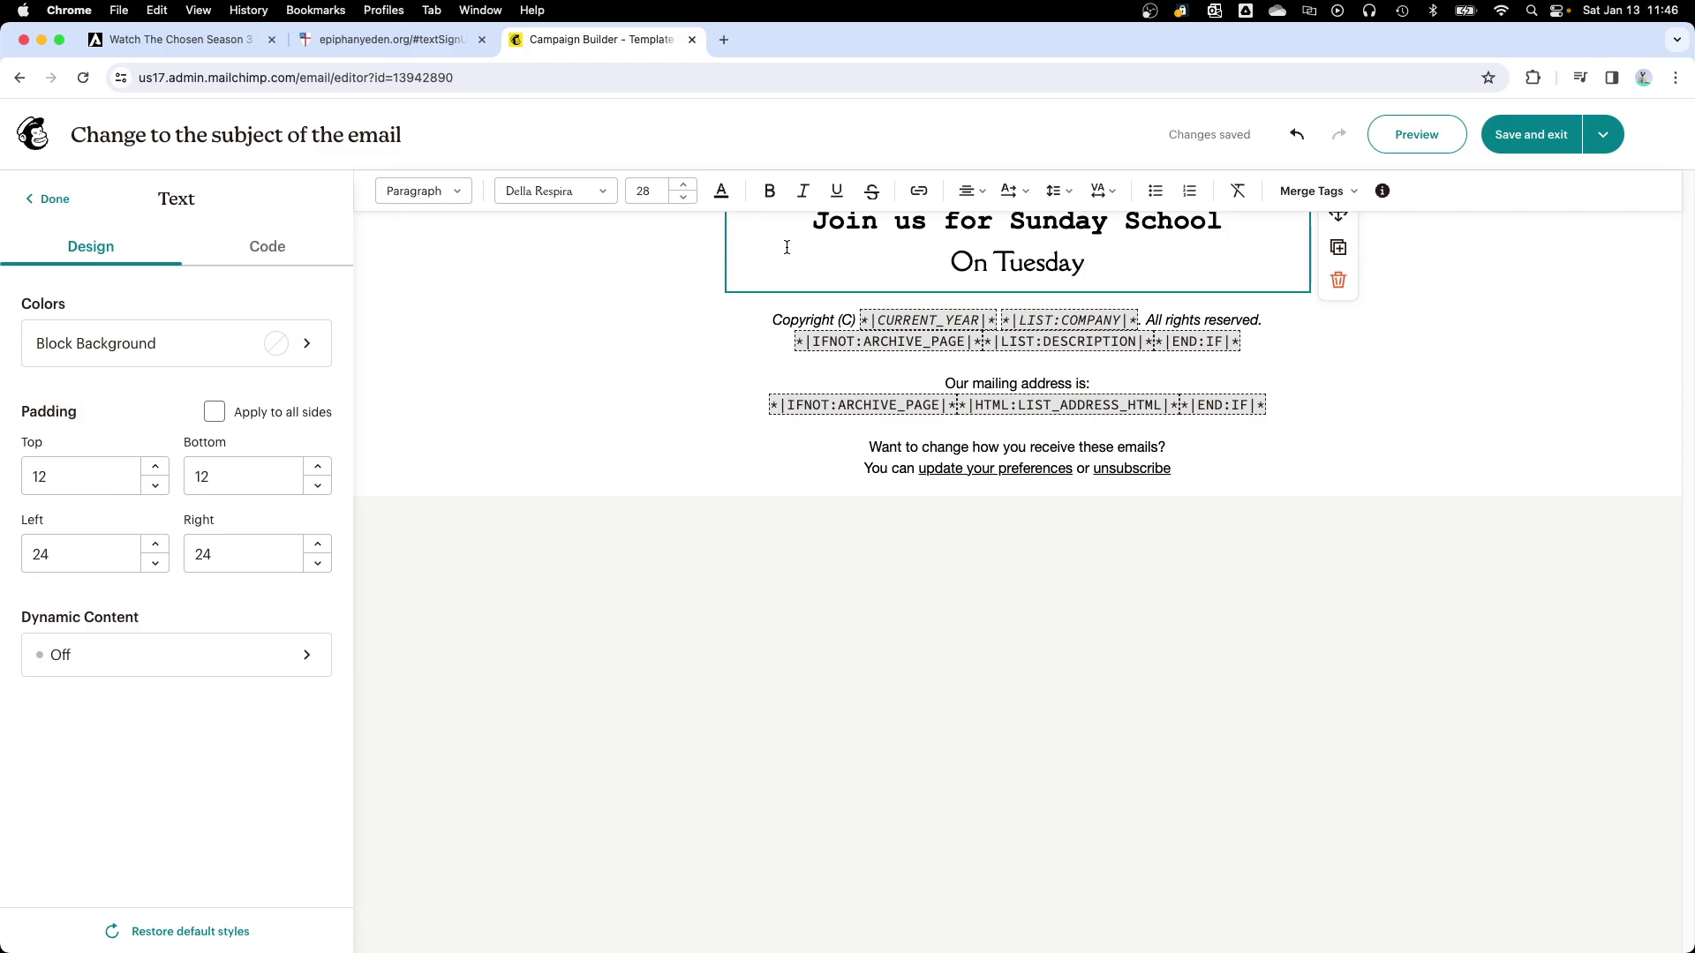
left_click(187, 344)
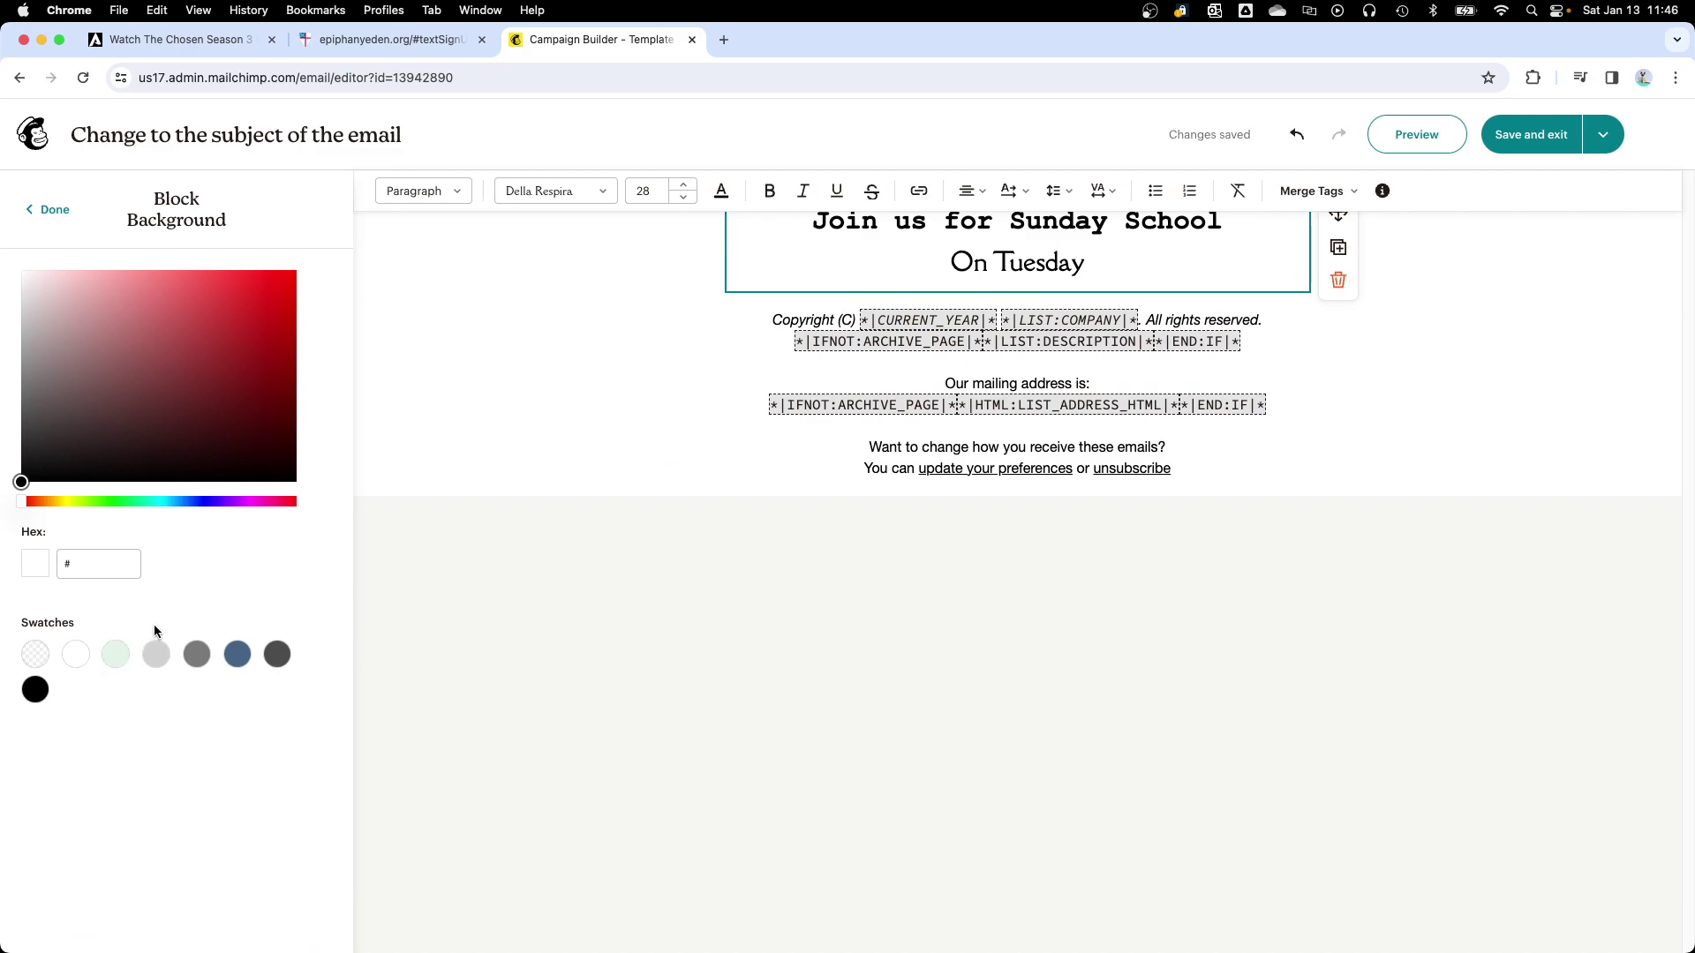
left_click(117, 653)
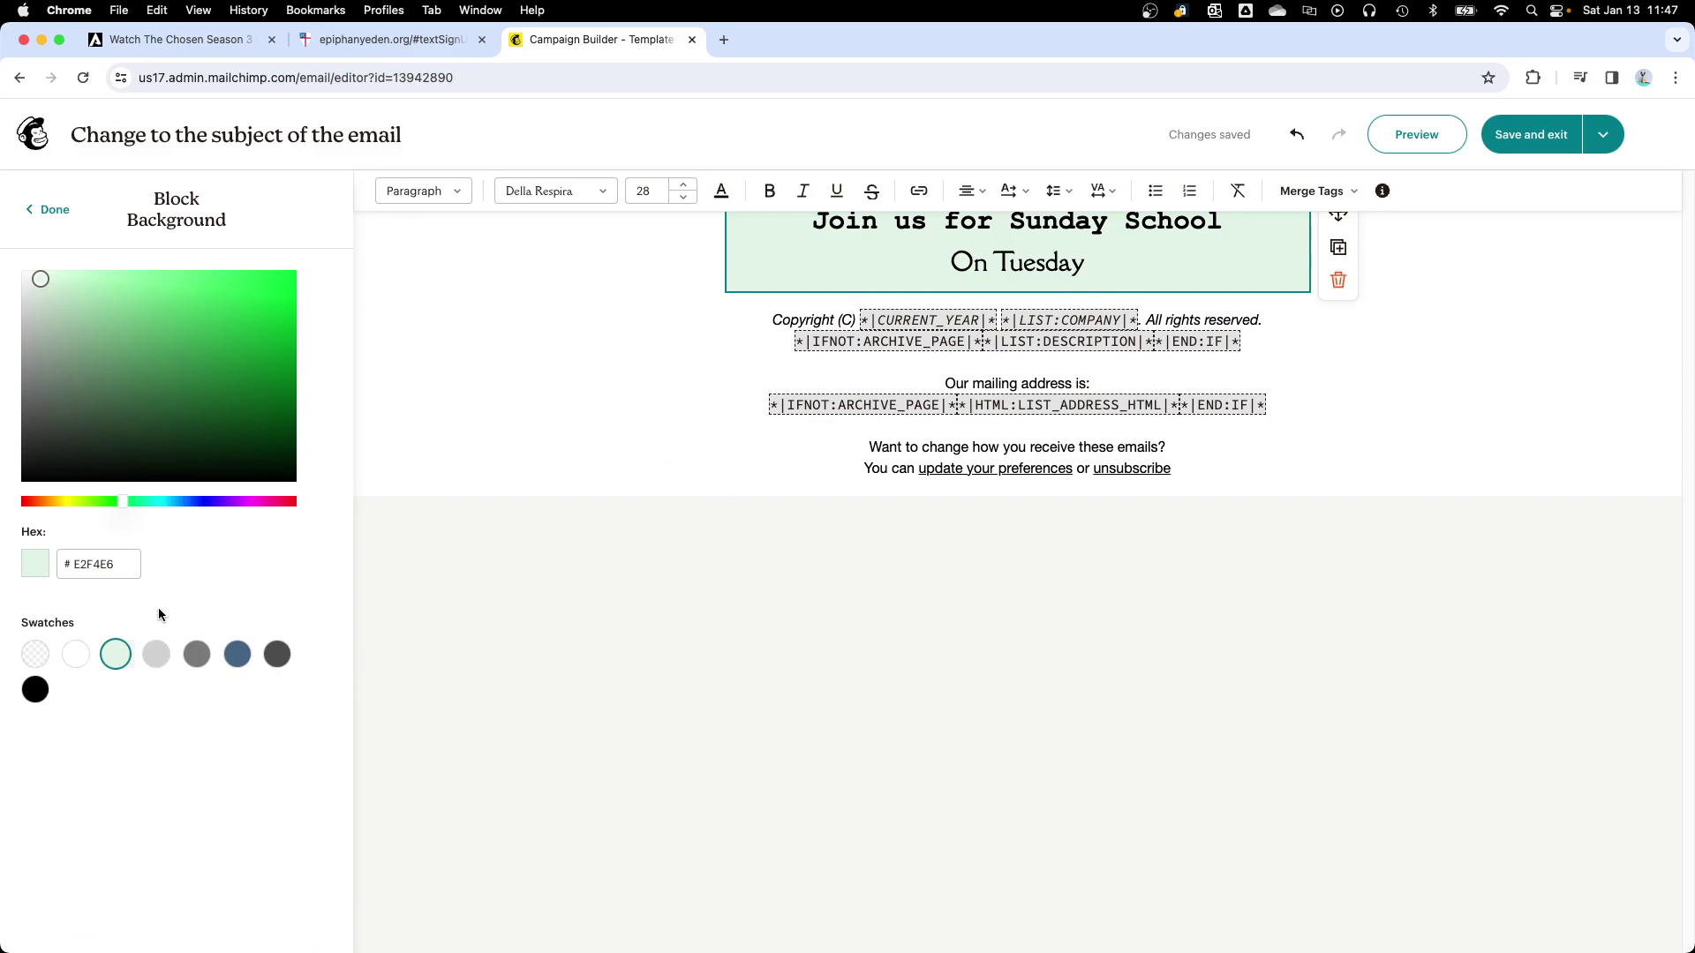
left_click(125, 505)
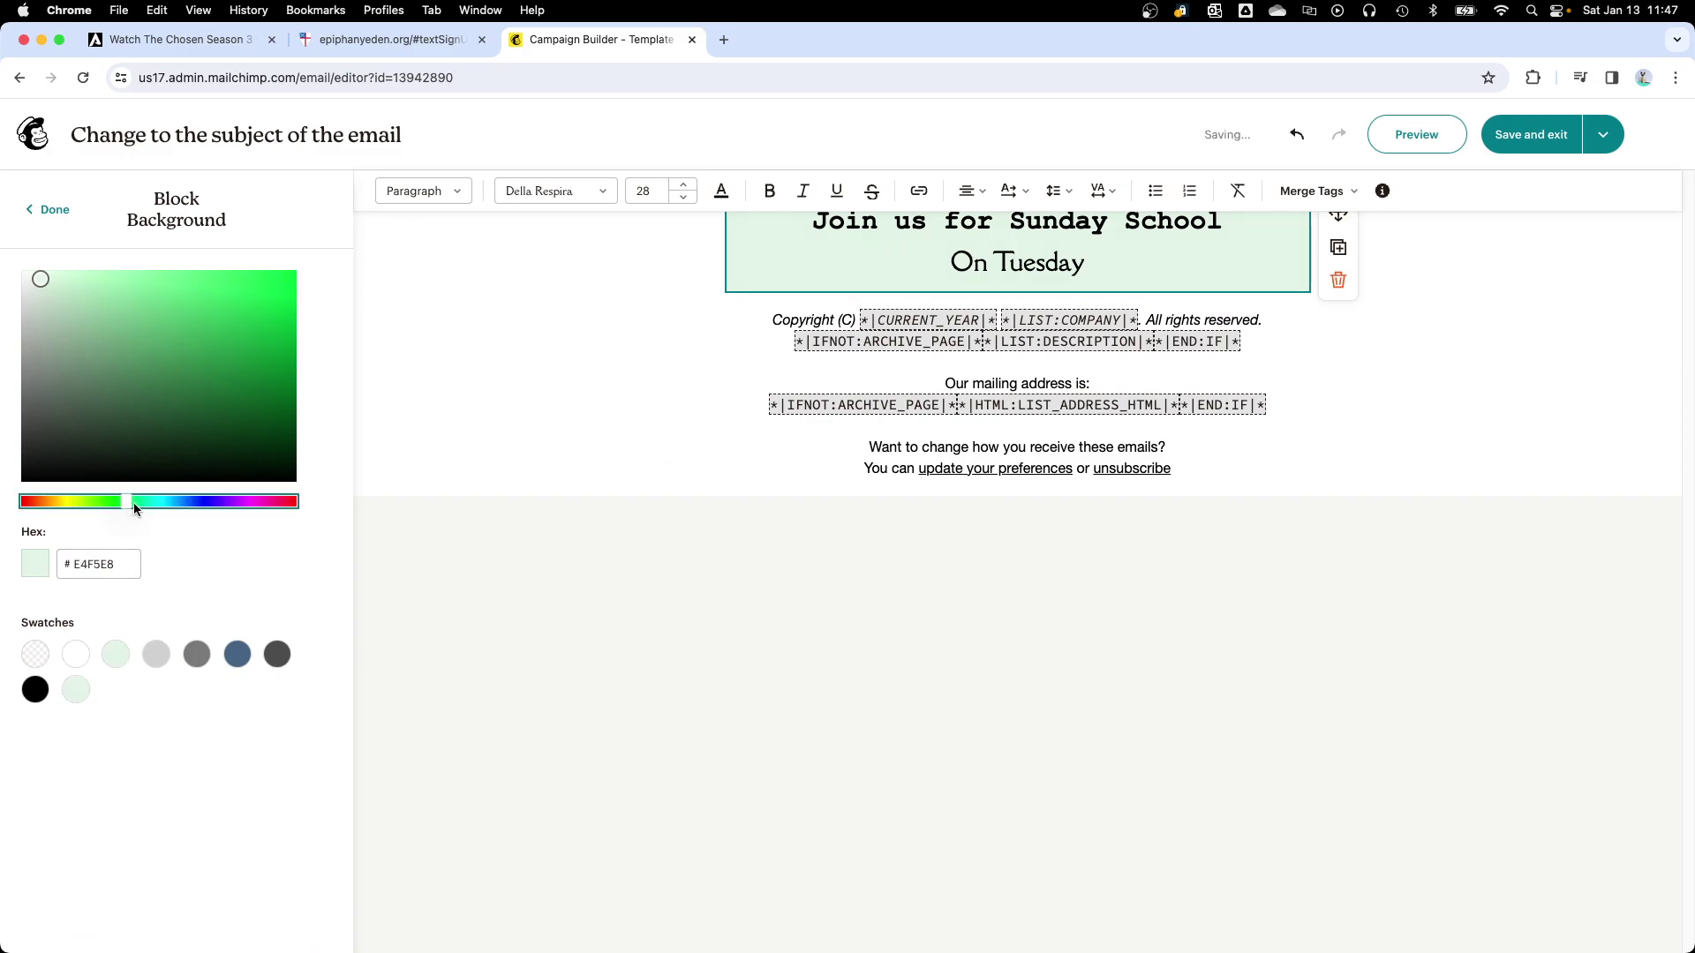
left_click_drag(132, 503, 192, 503)
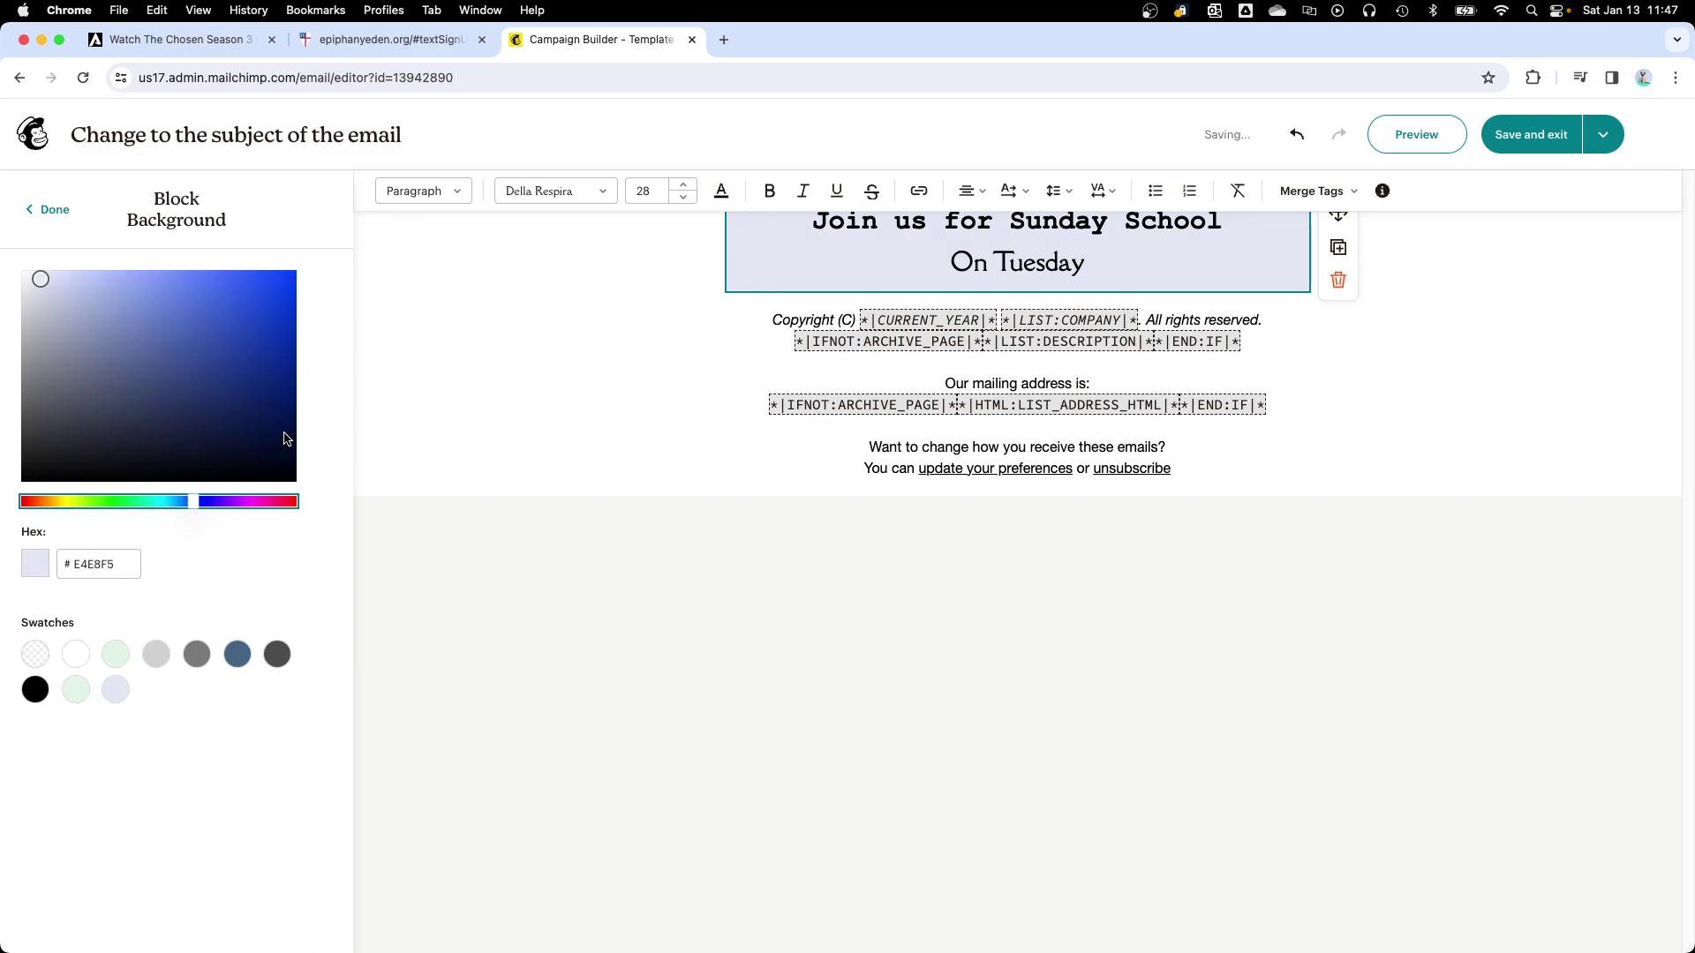
Set the header block background to navy 283663 and colour both header lines mint E2F4E6.
left_click(187, 402)
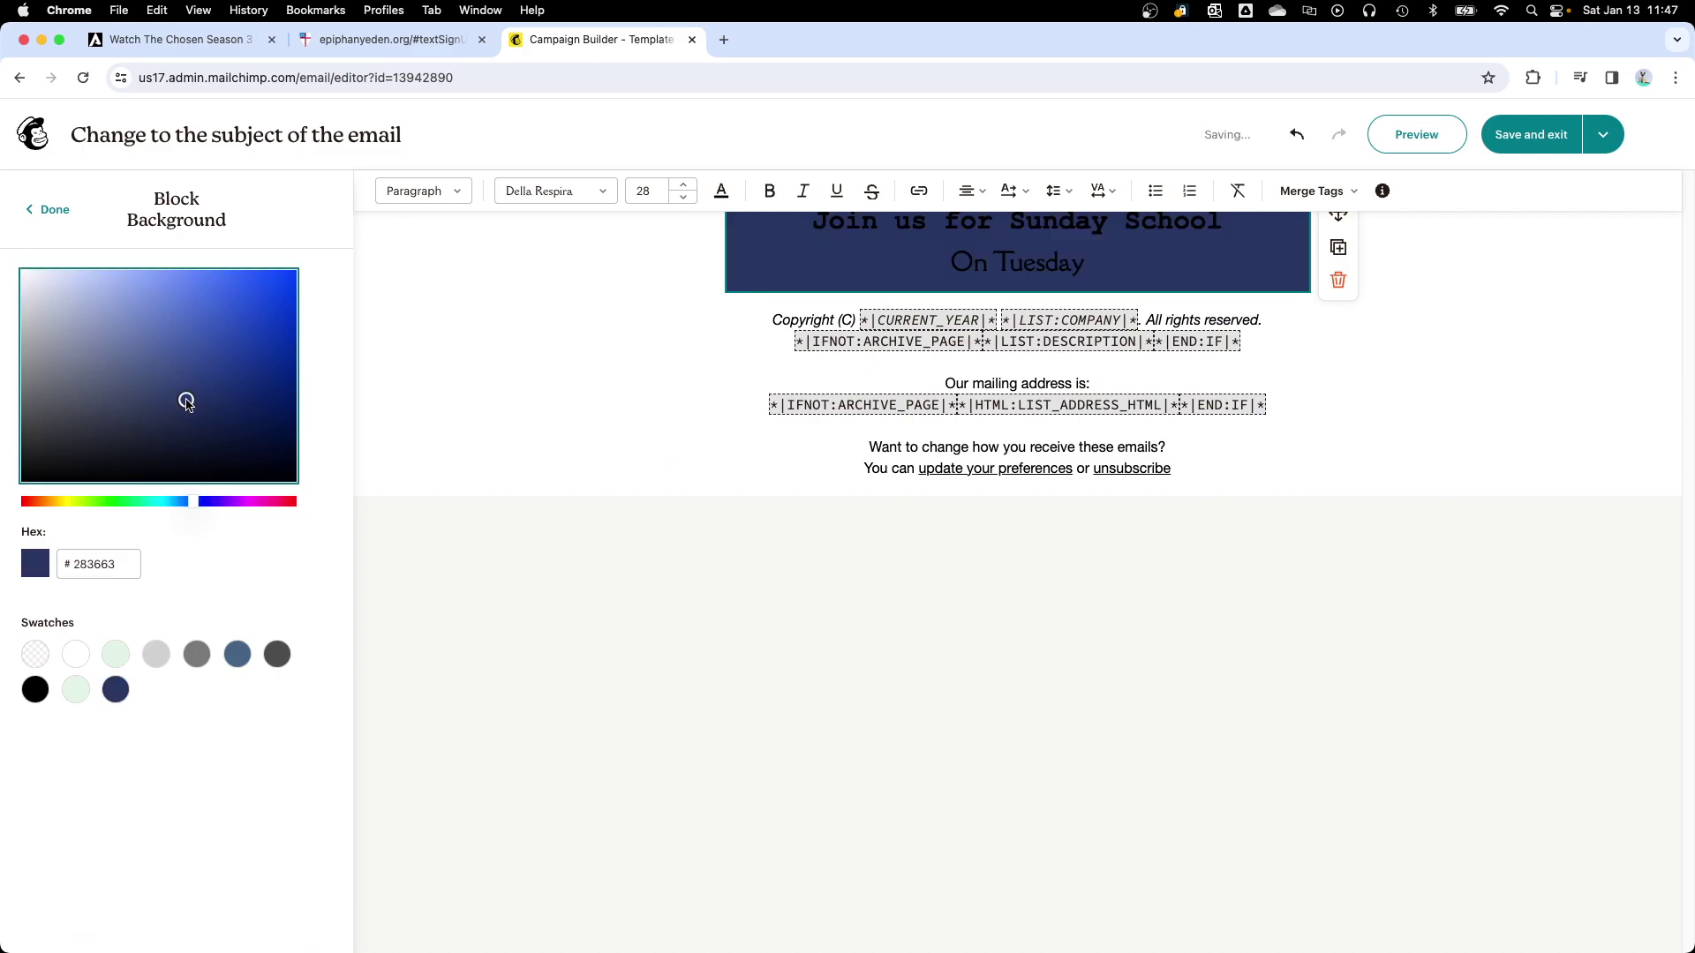
left_click(593, 325)
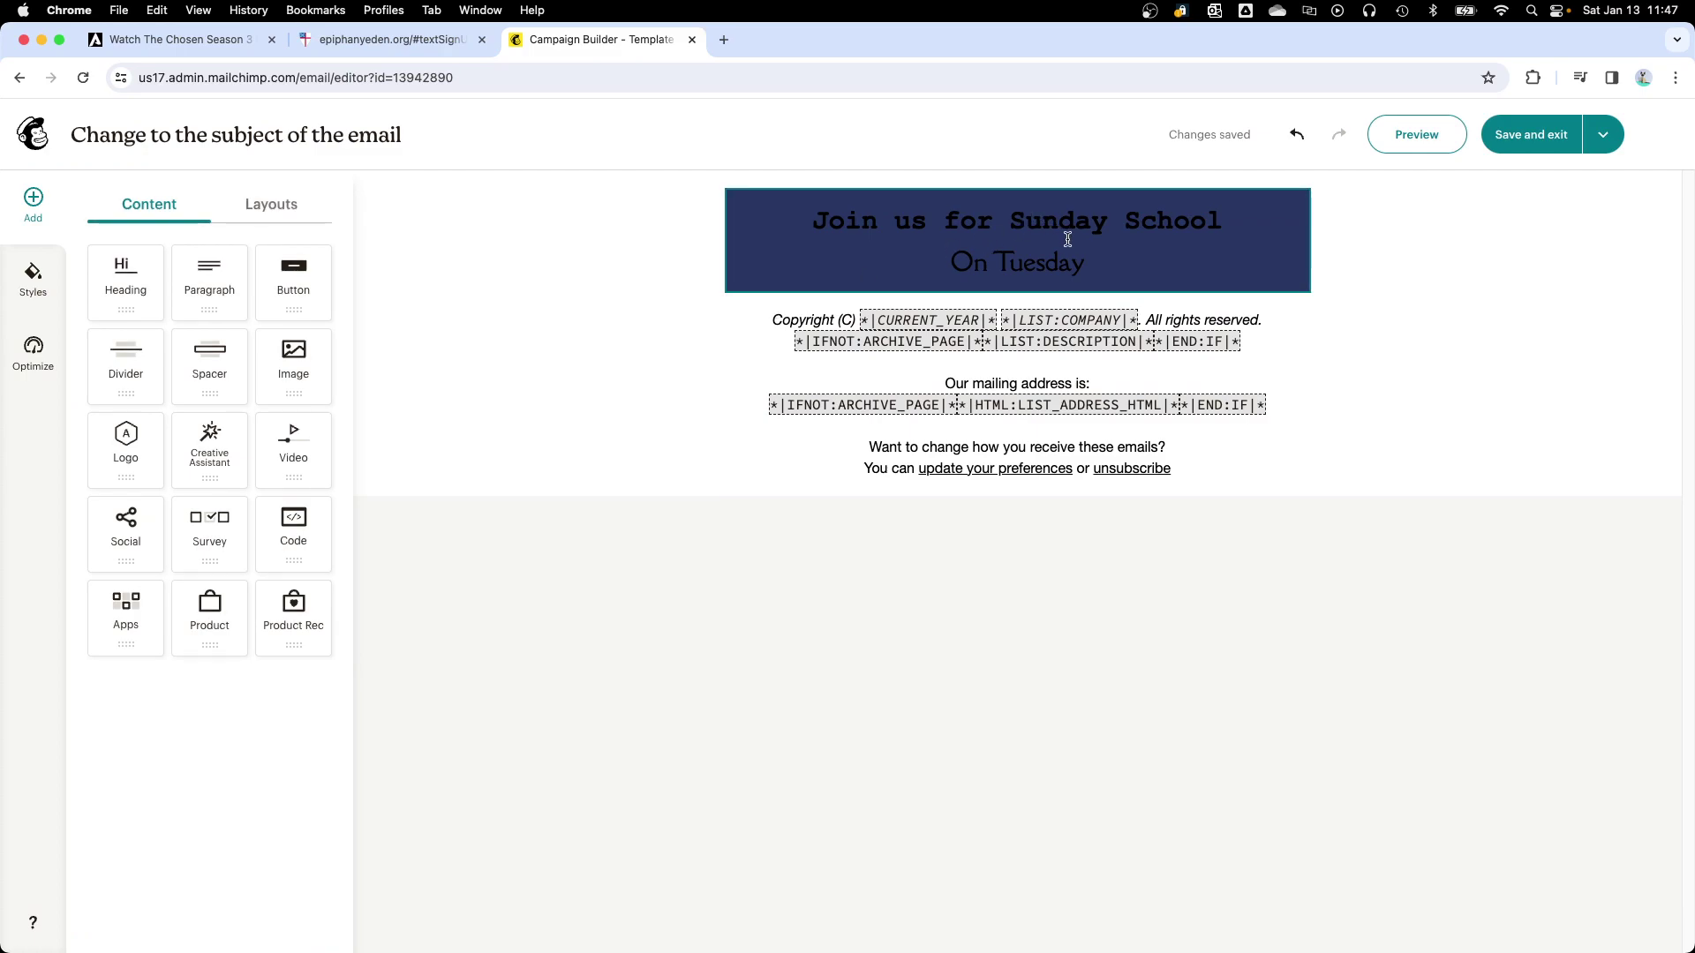
left_click(970, 235)
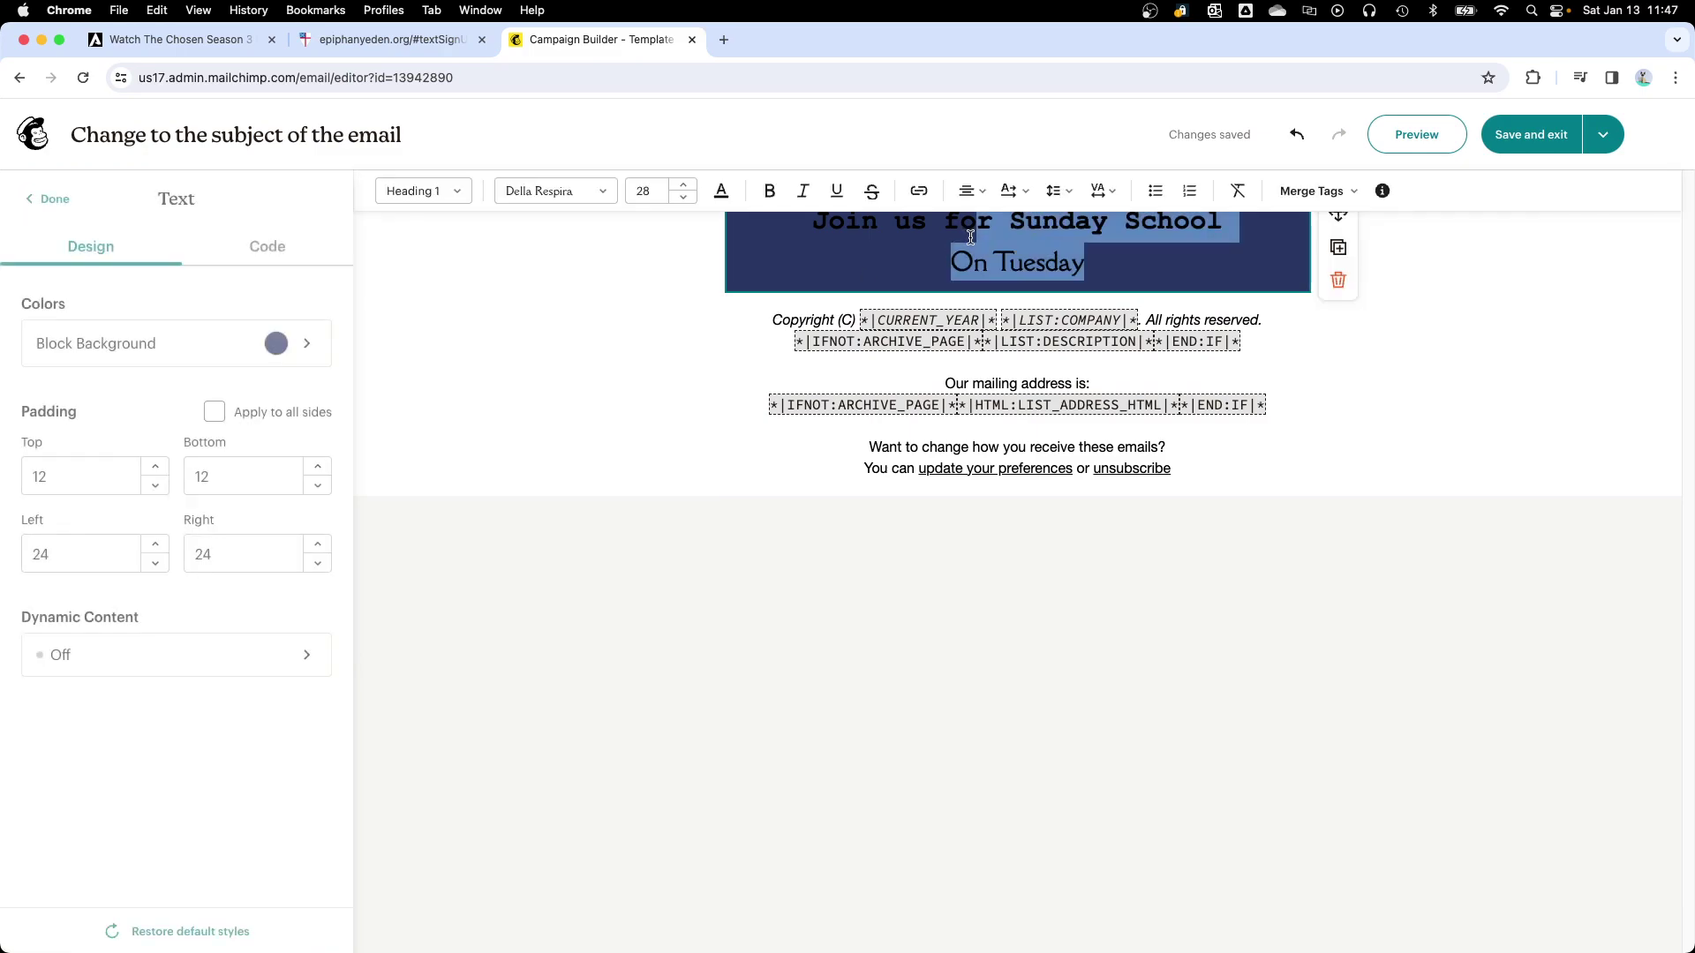
left_click(1099, 264)
key("super+a")
left_click(1094, 259)
left_click_drag(1090, 257, 810, 224)
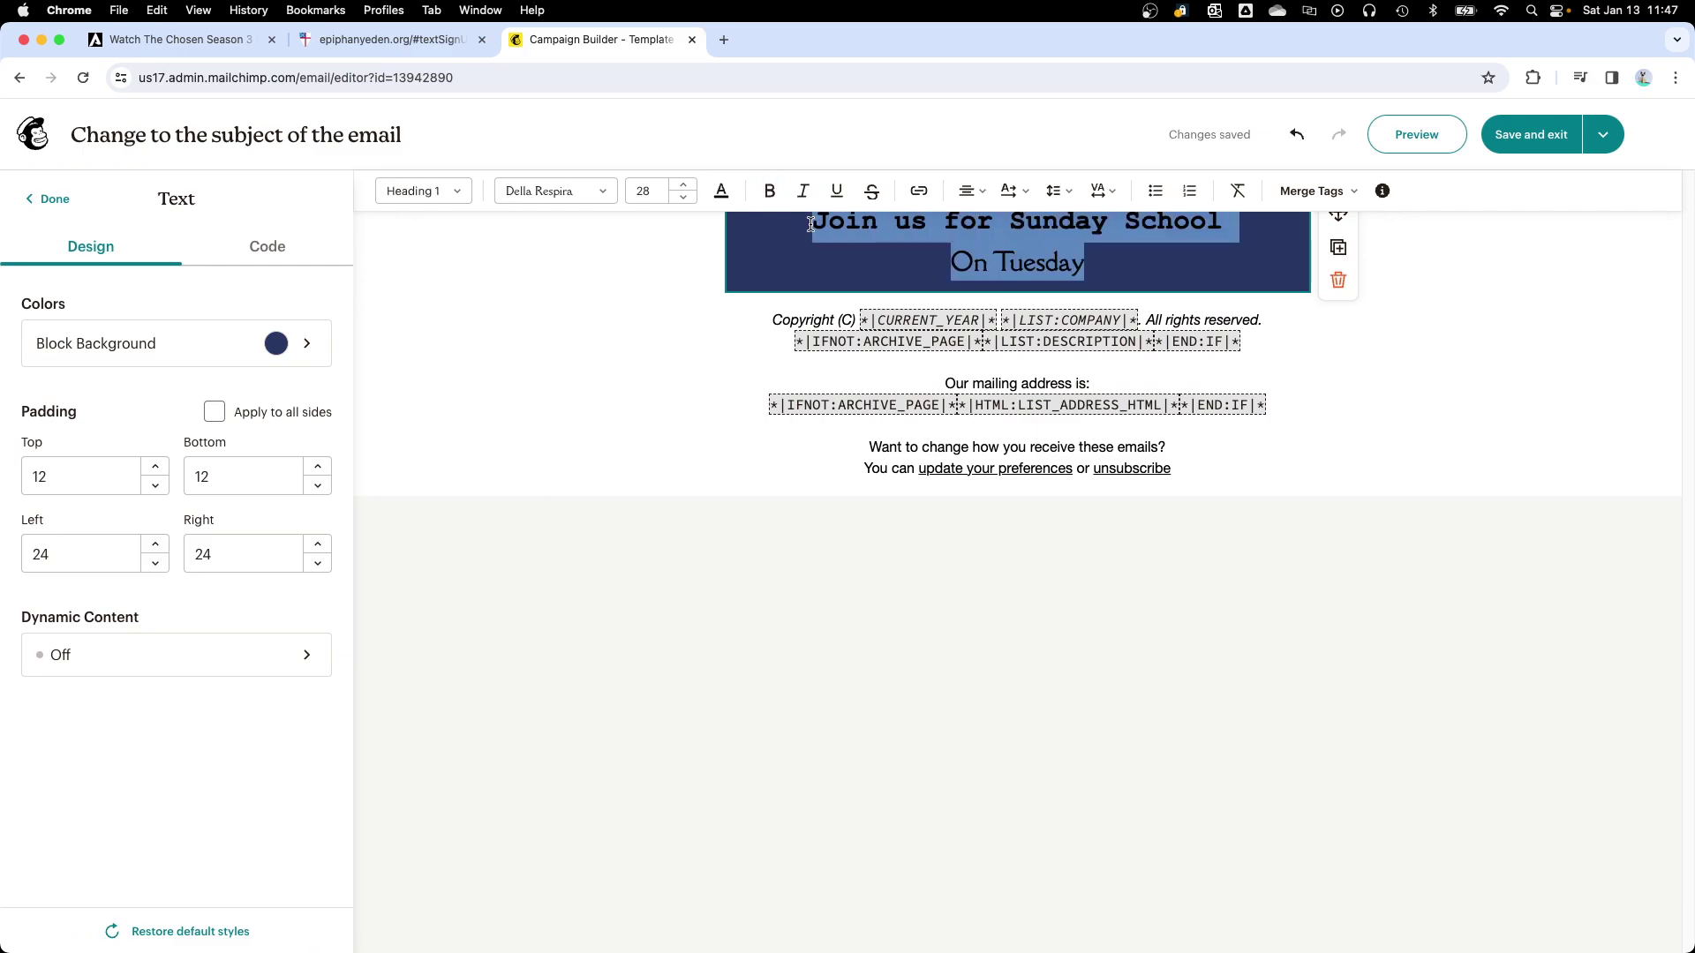
left_click(721, 192)
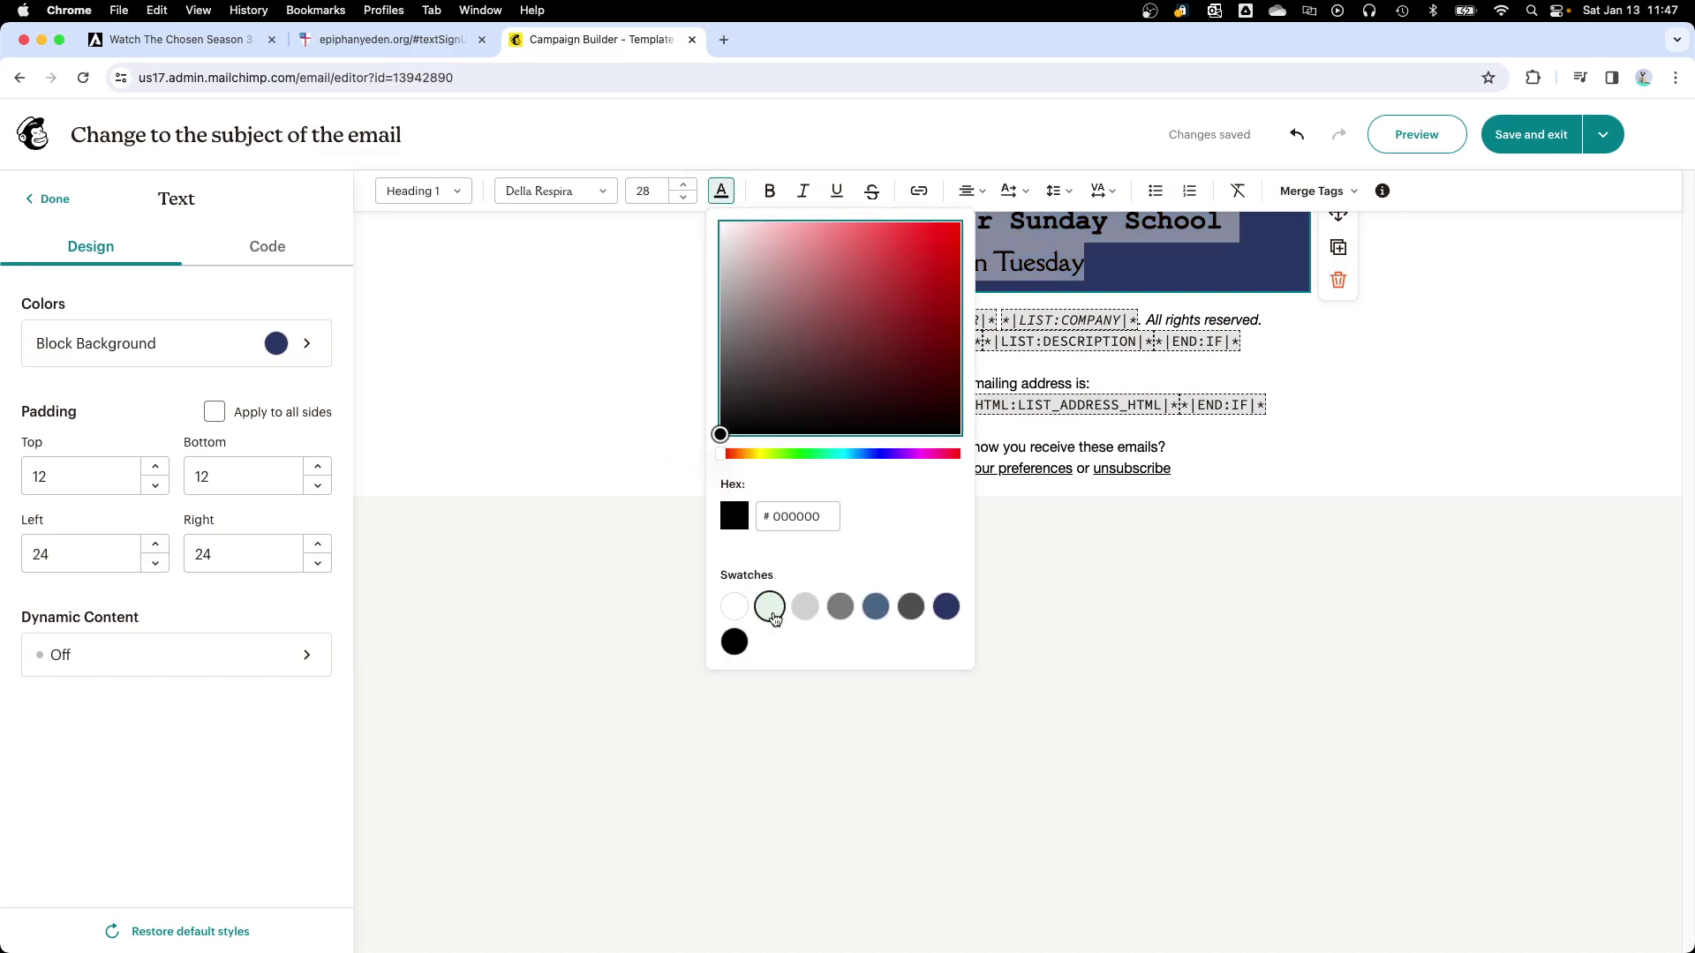
left_click(770, 611)
left_click(771, 609)
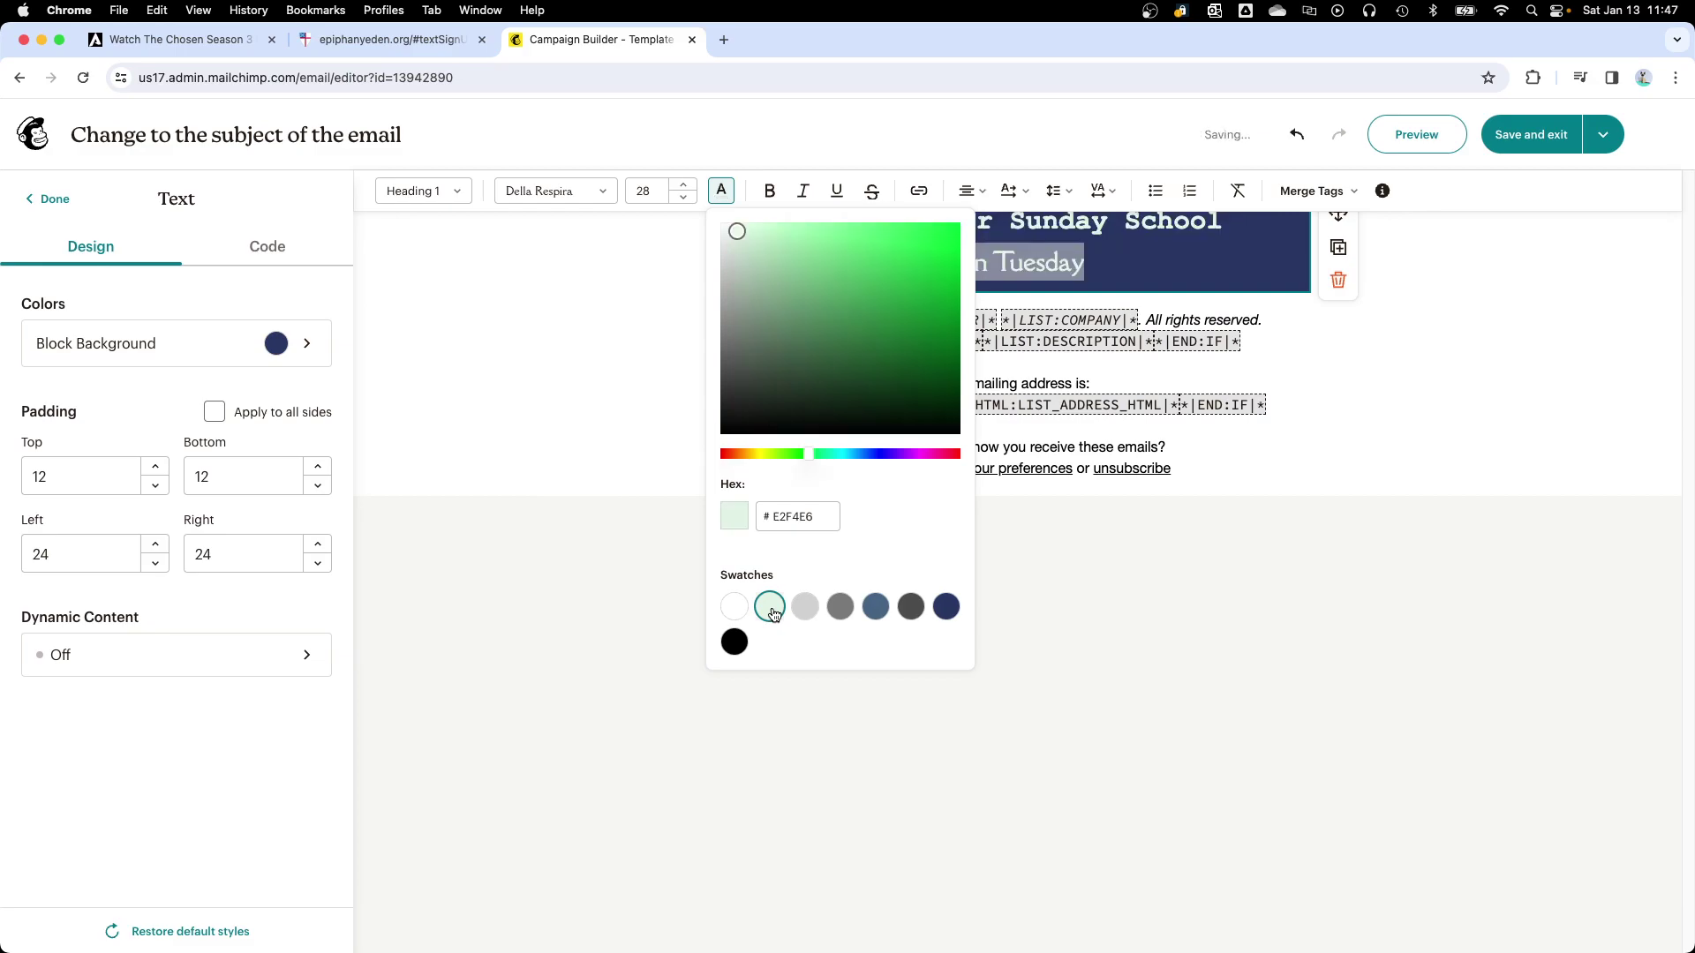
left_click(1442, 375)
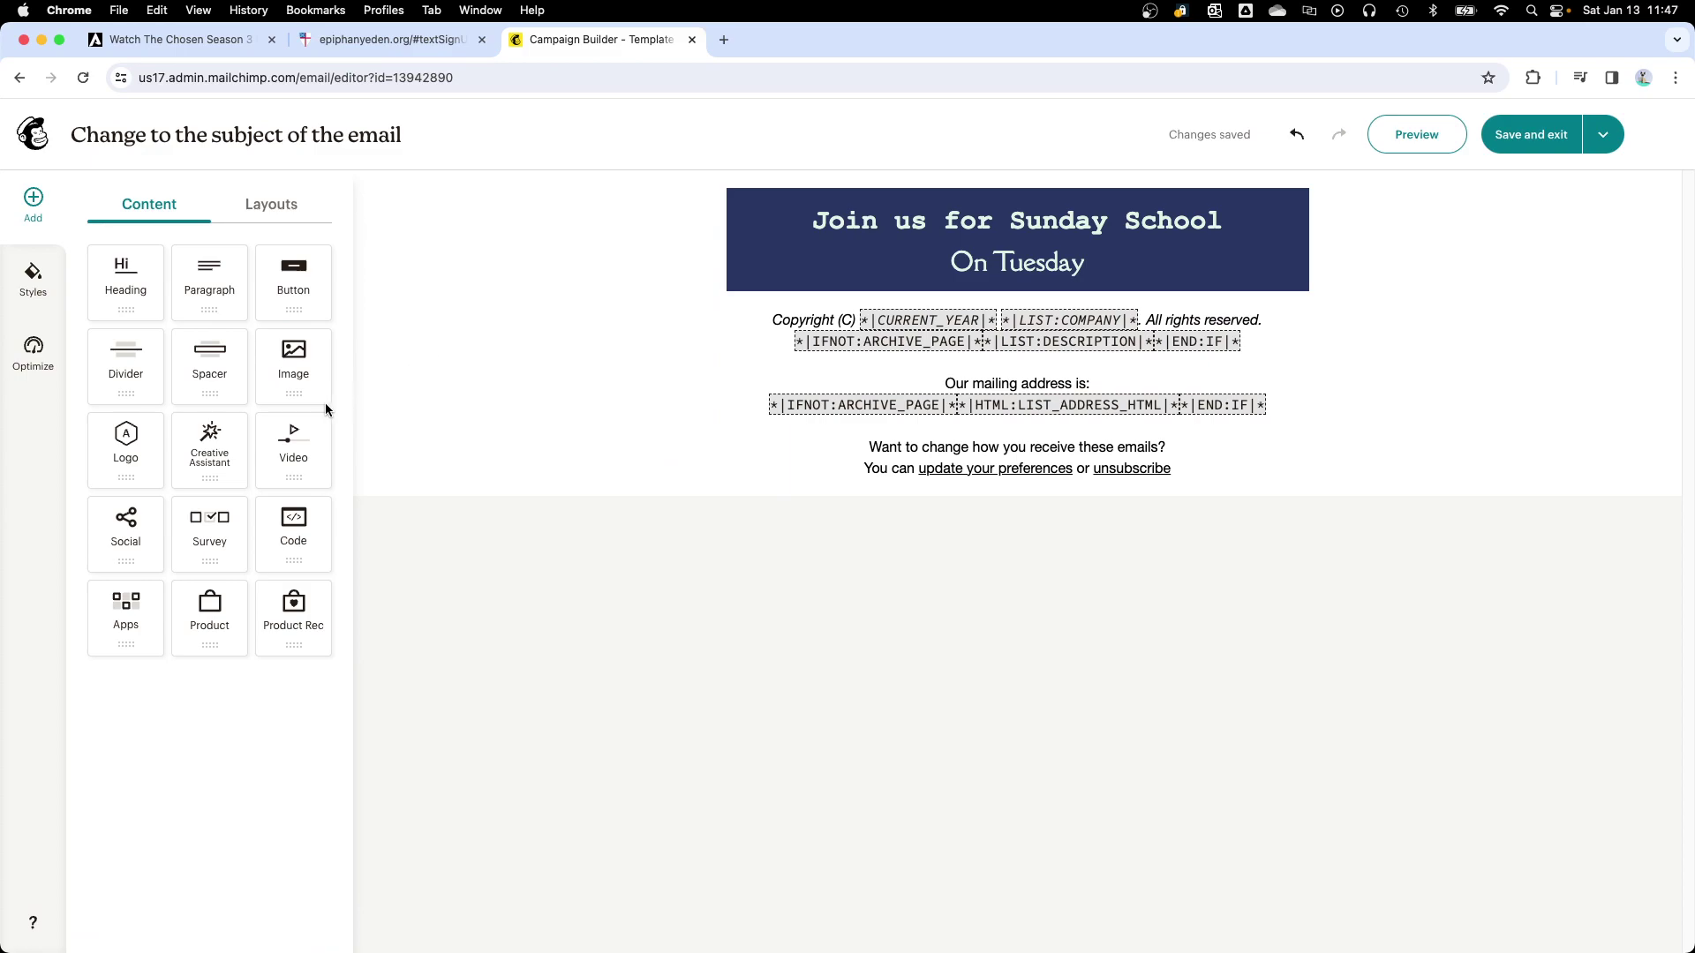
Drop an Image block below the navy header and browse the Content studio image library.
left_click_drag(298, 367, 886, 323)
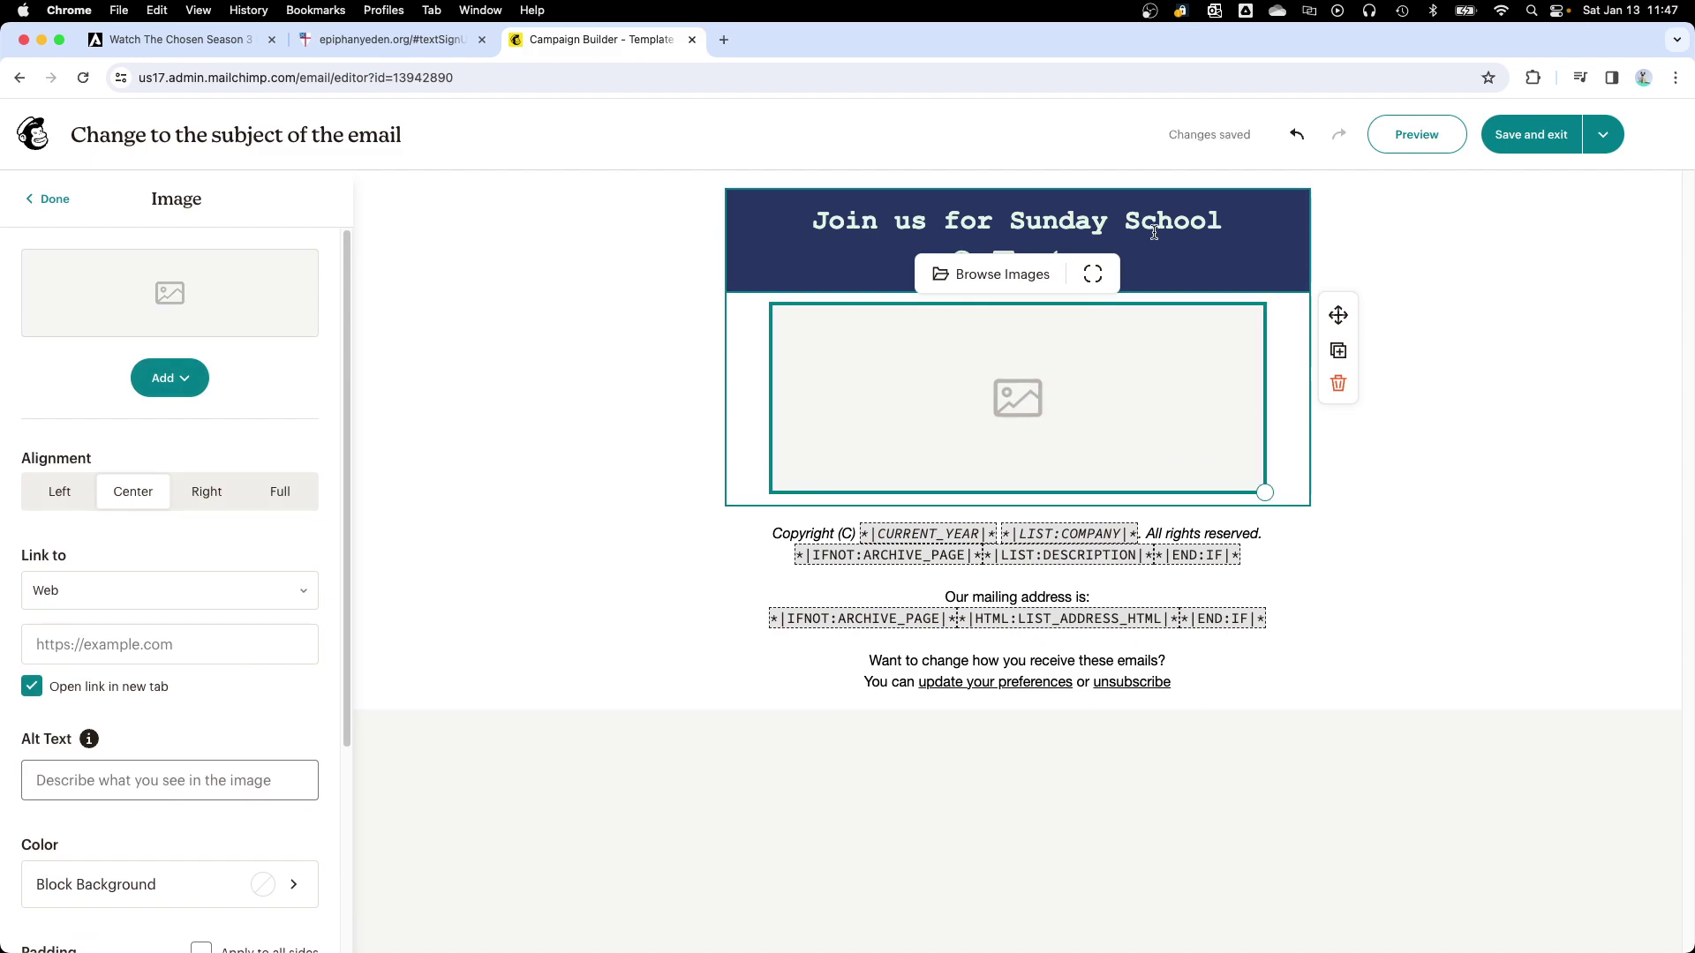
left_click(997, 281)
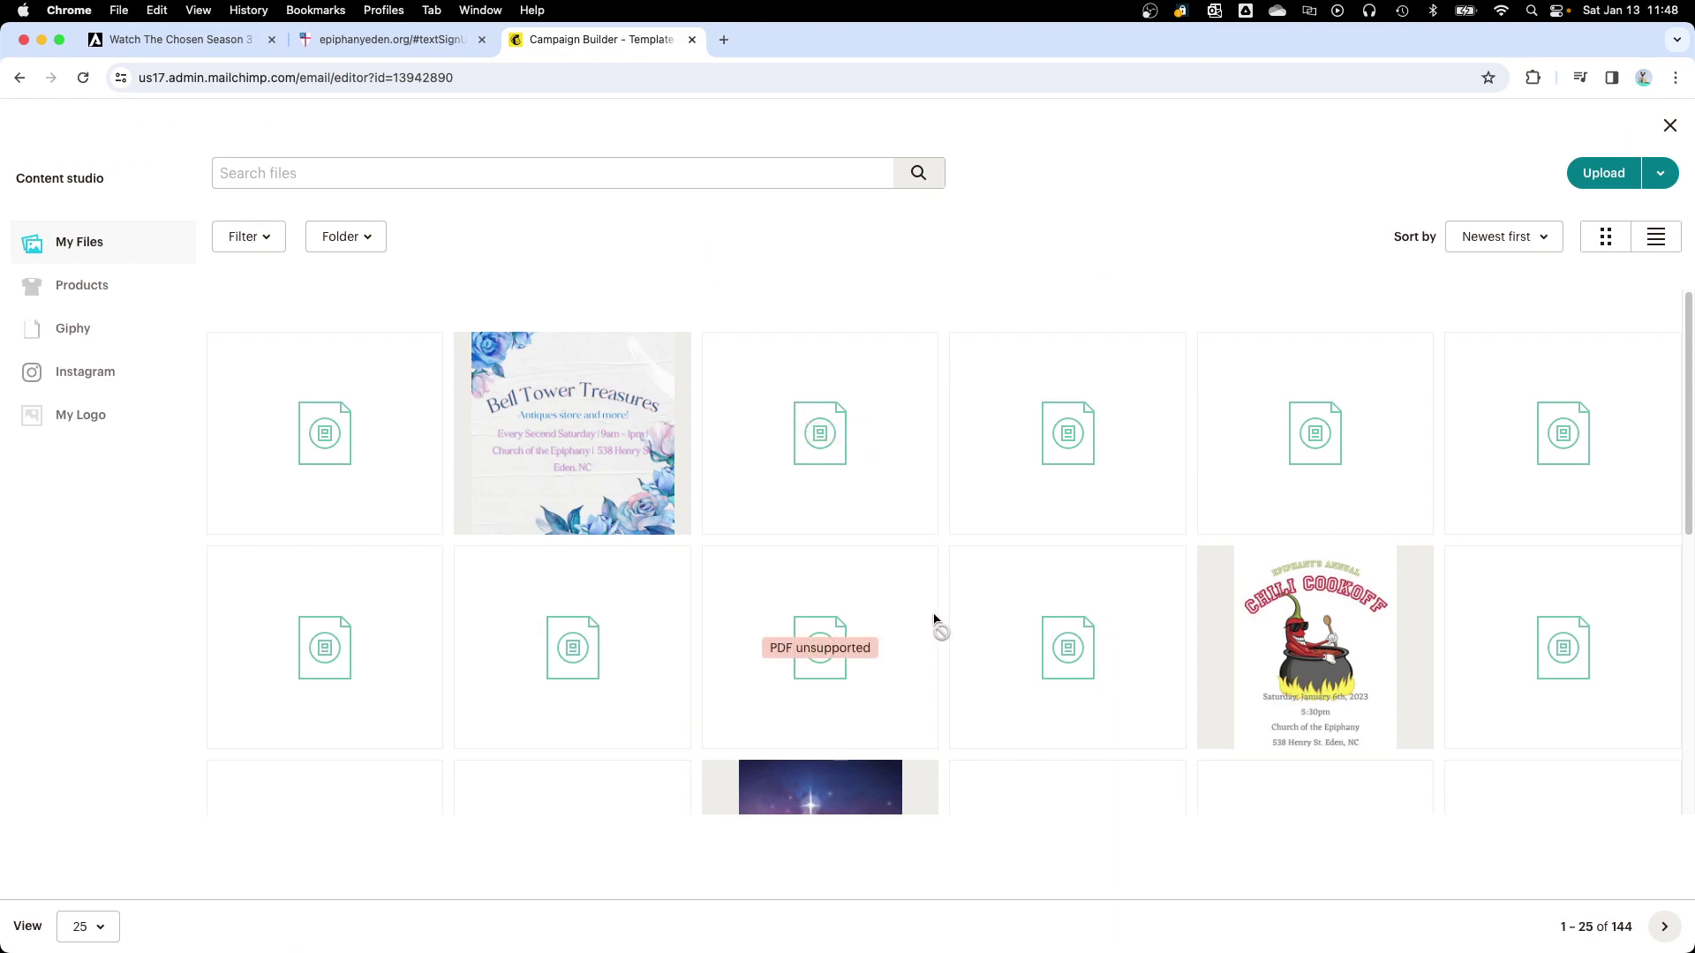
scroll(937, 625, "down", 4)
scroll(934, 618, "down", 3)
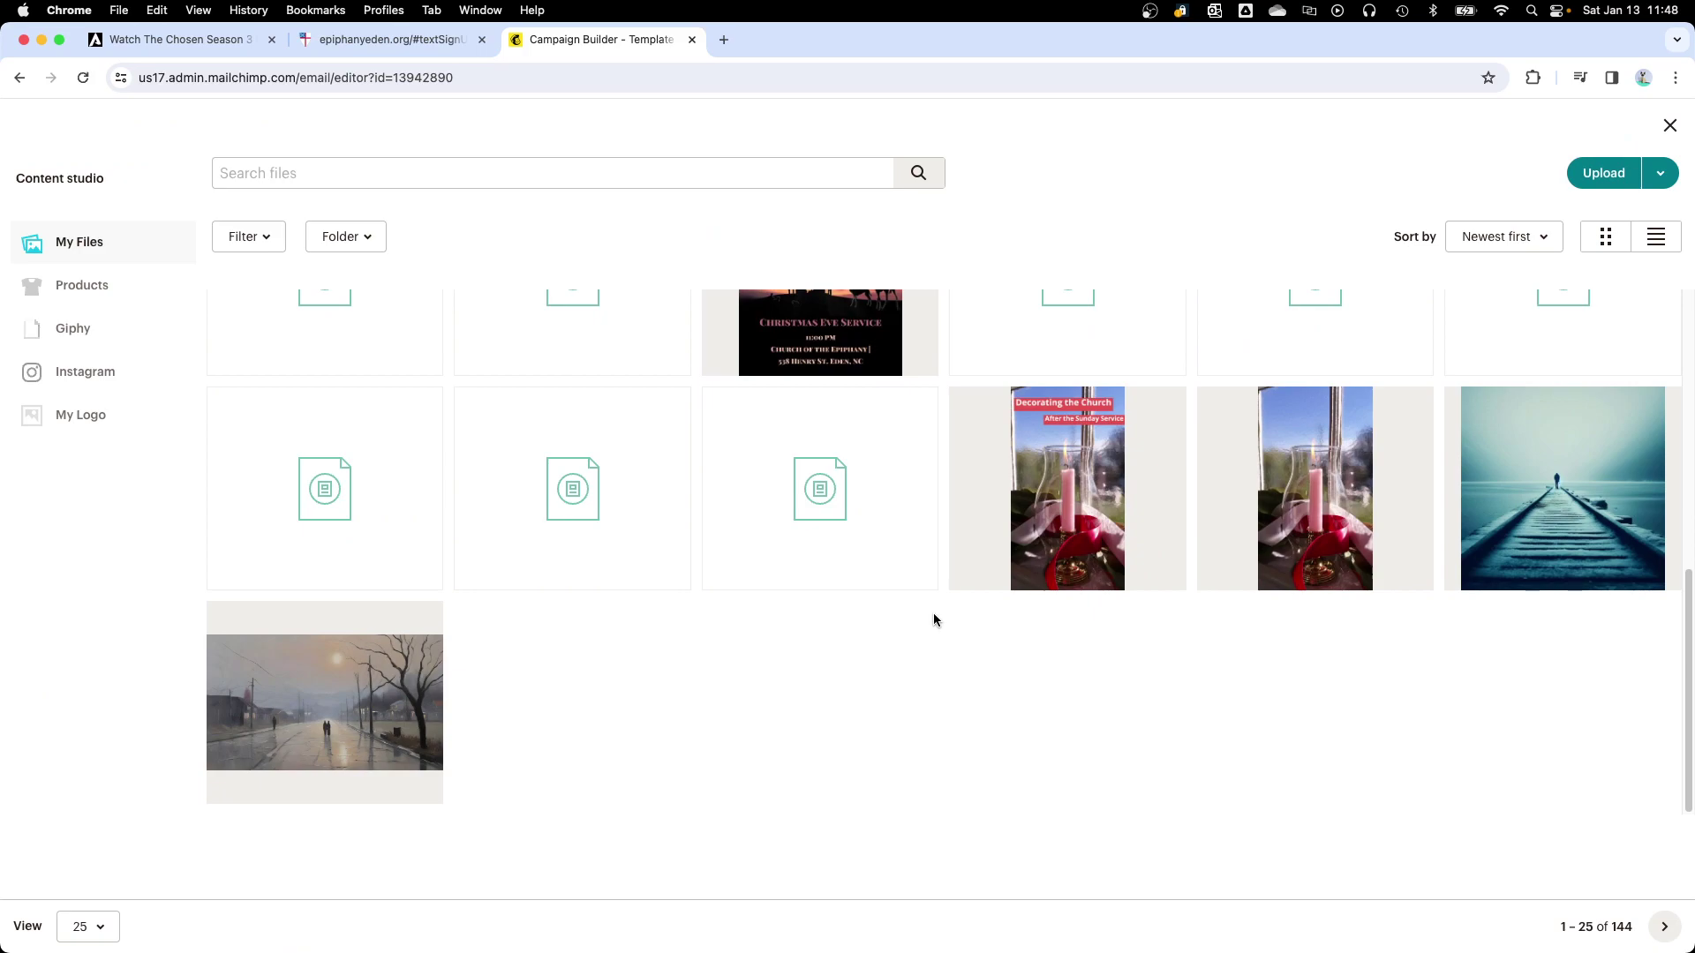
scroll(1157, 363, "up", 7)
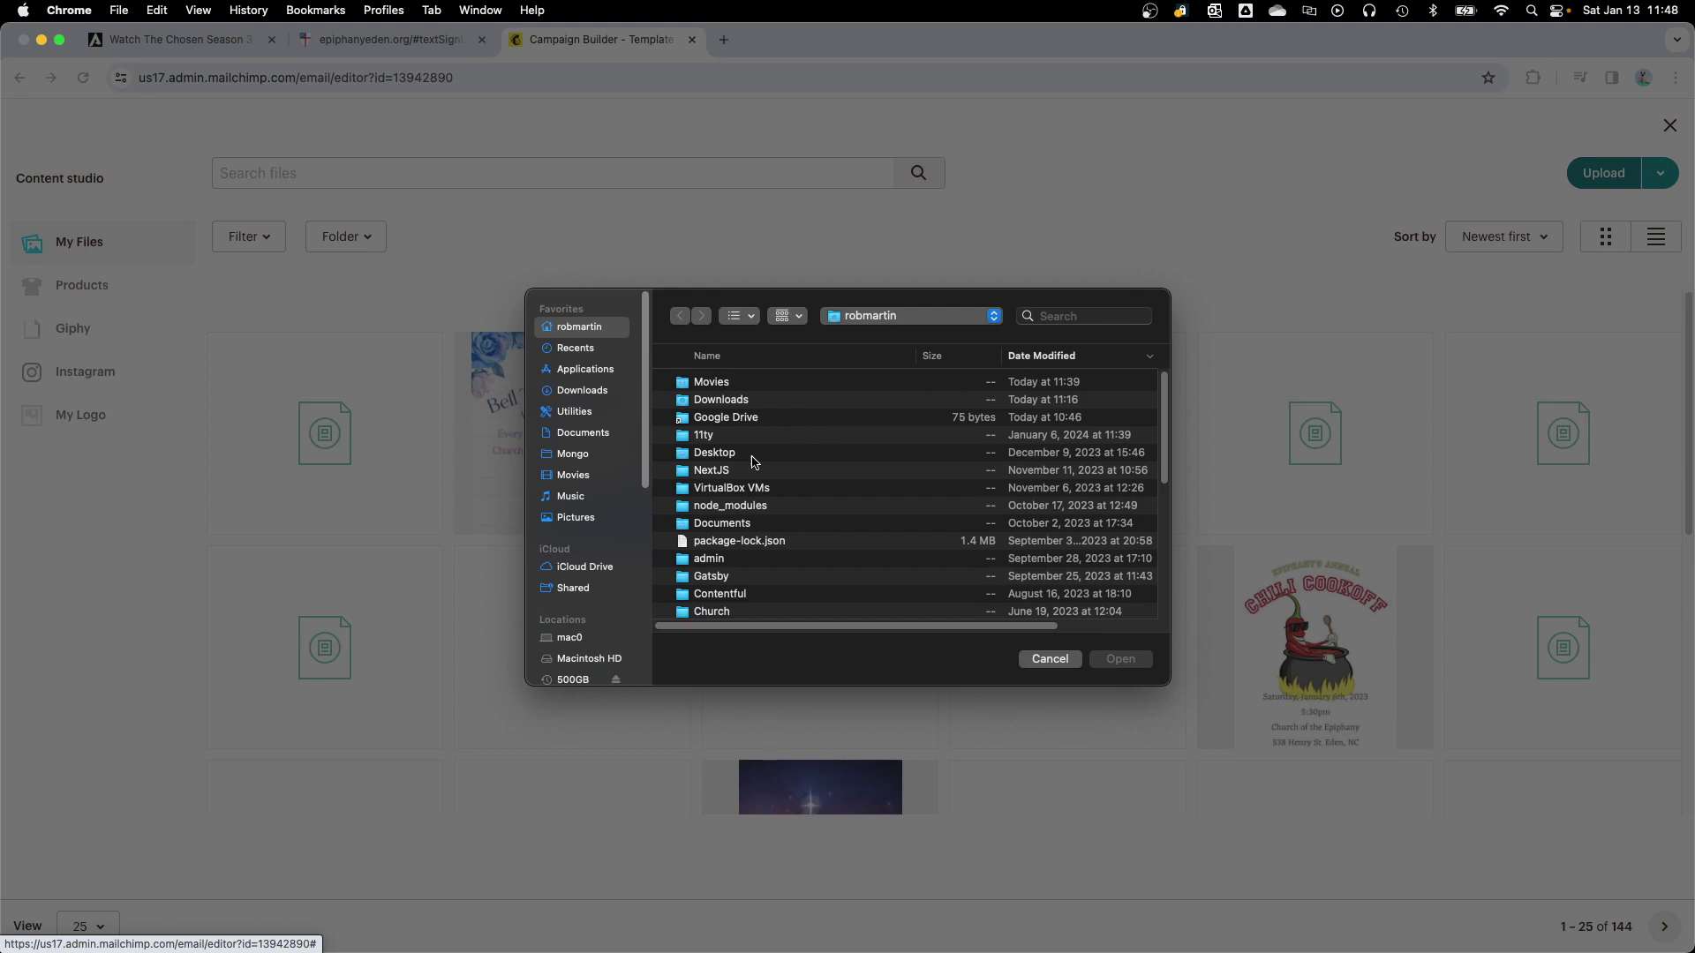
Upload TheChosenCast.png from Downloads into the image block beneath the header.
left_click(585, 397)
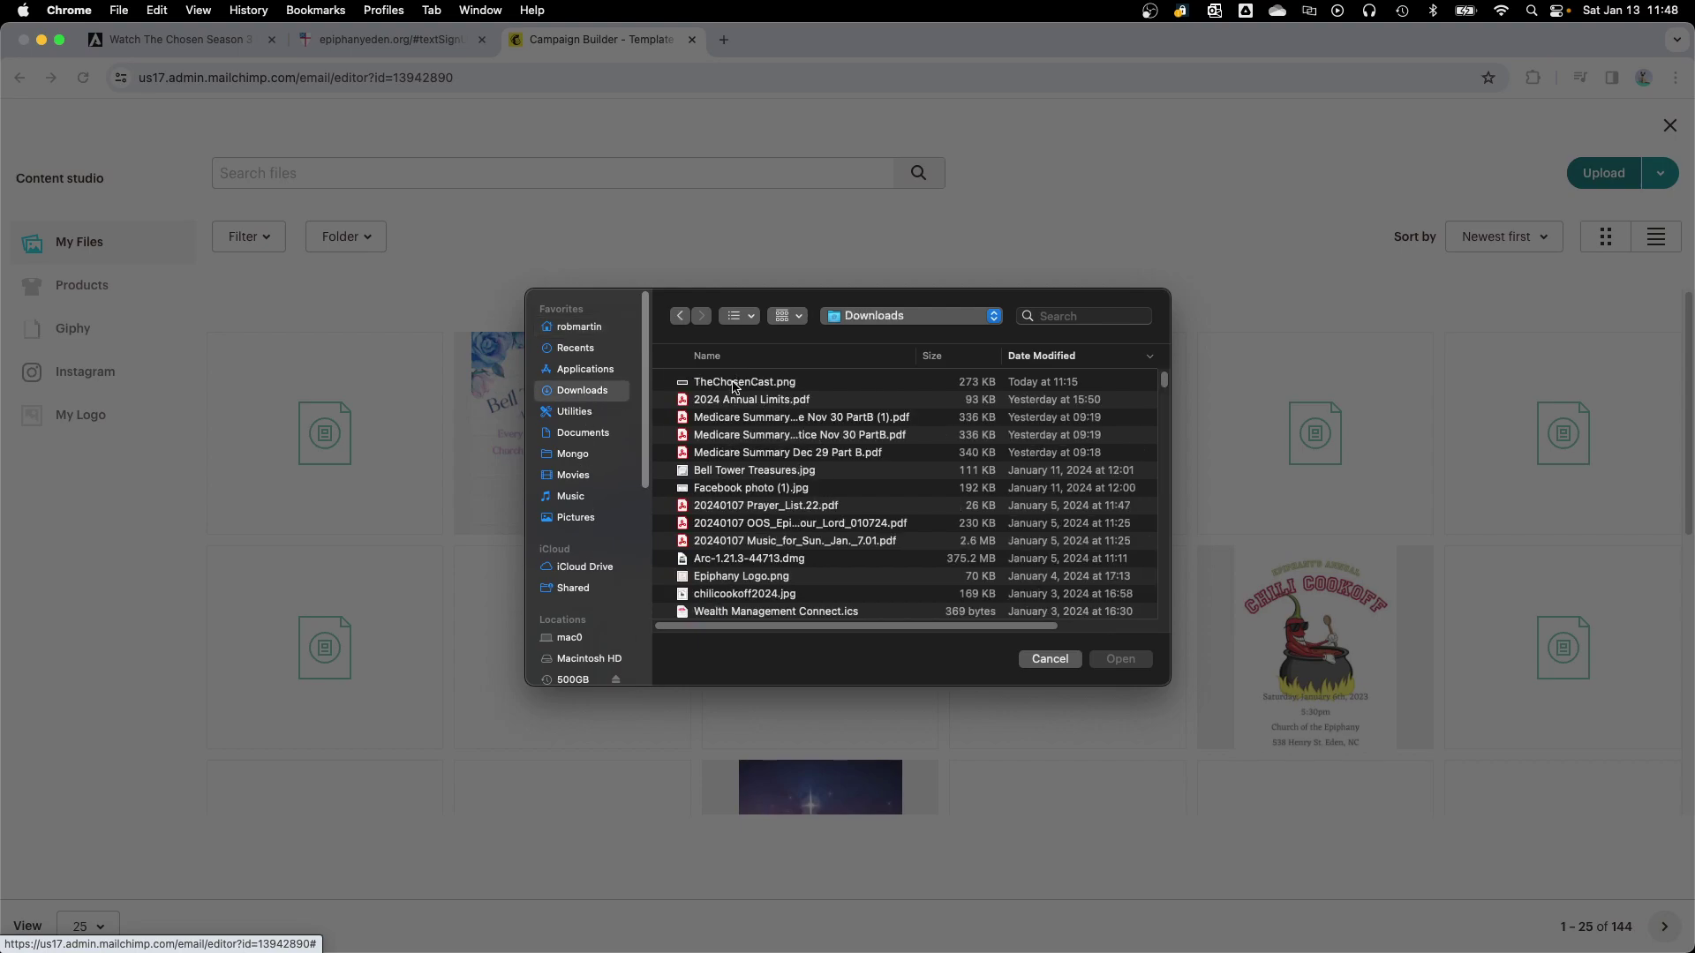
left_click(740, 387)
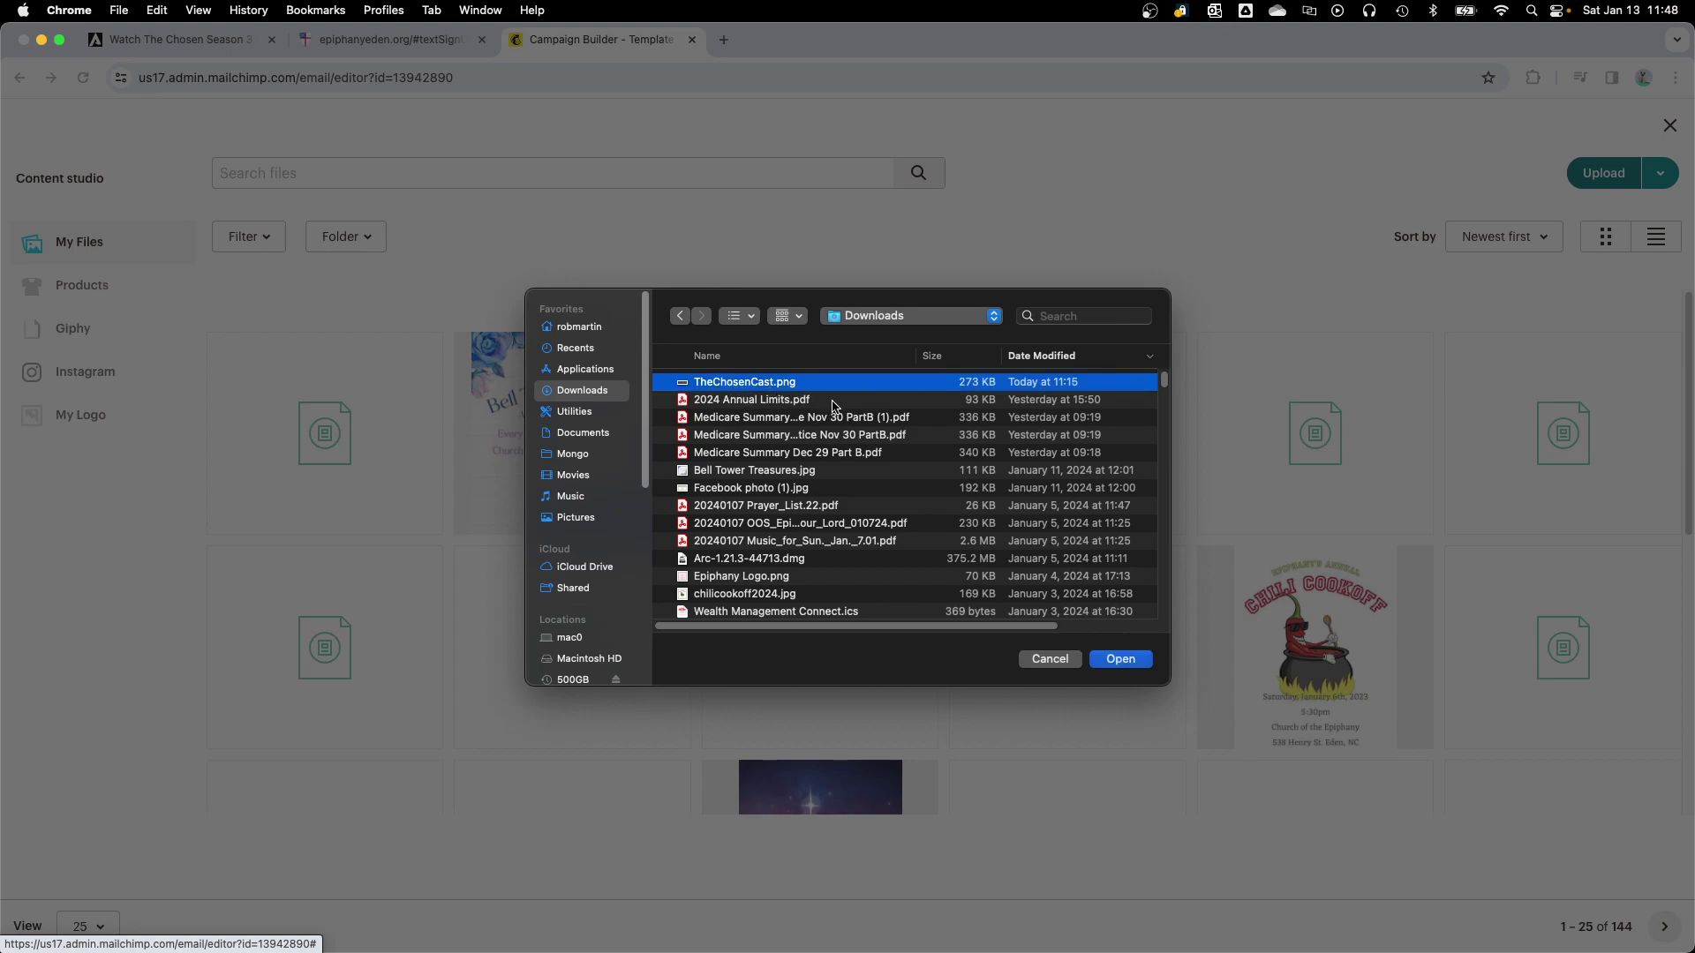
left_click(1119, 662)
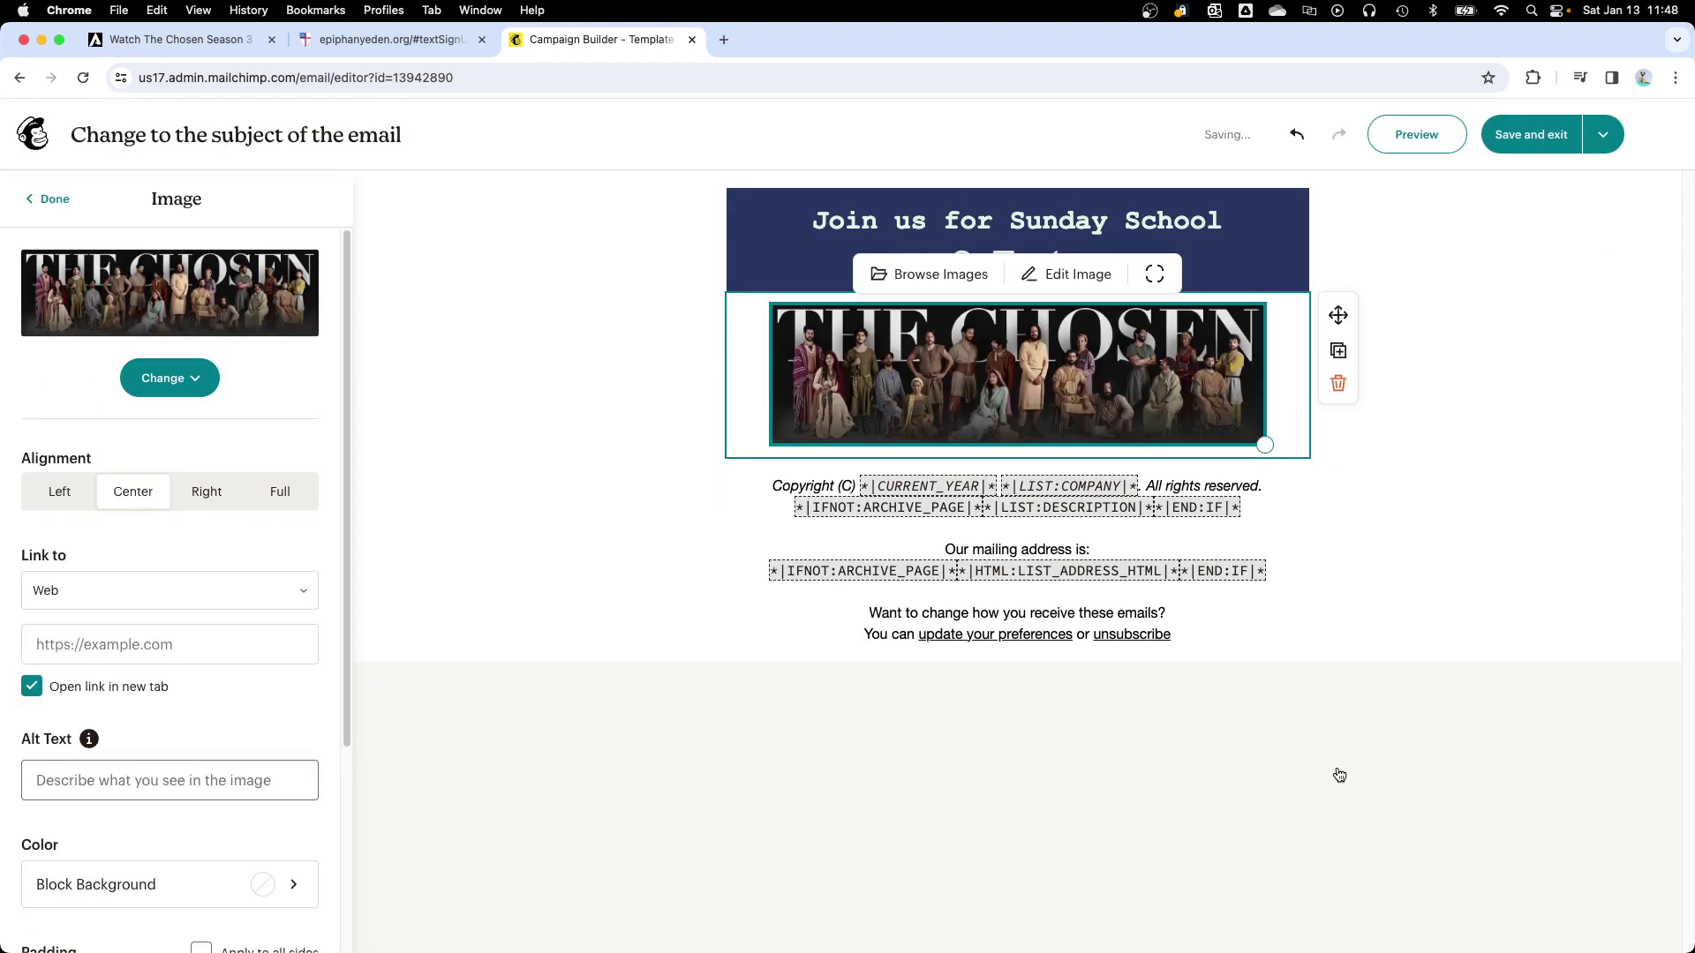
left_click(1432, 451)
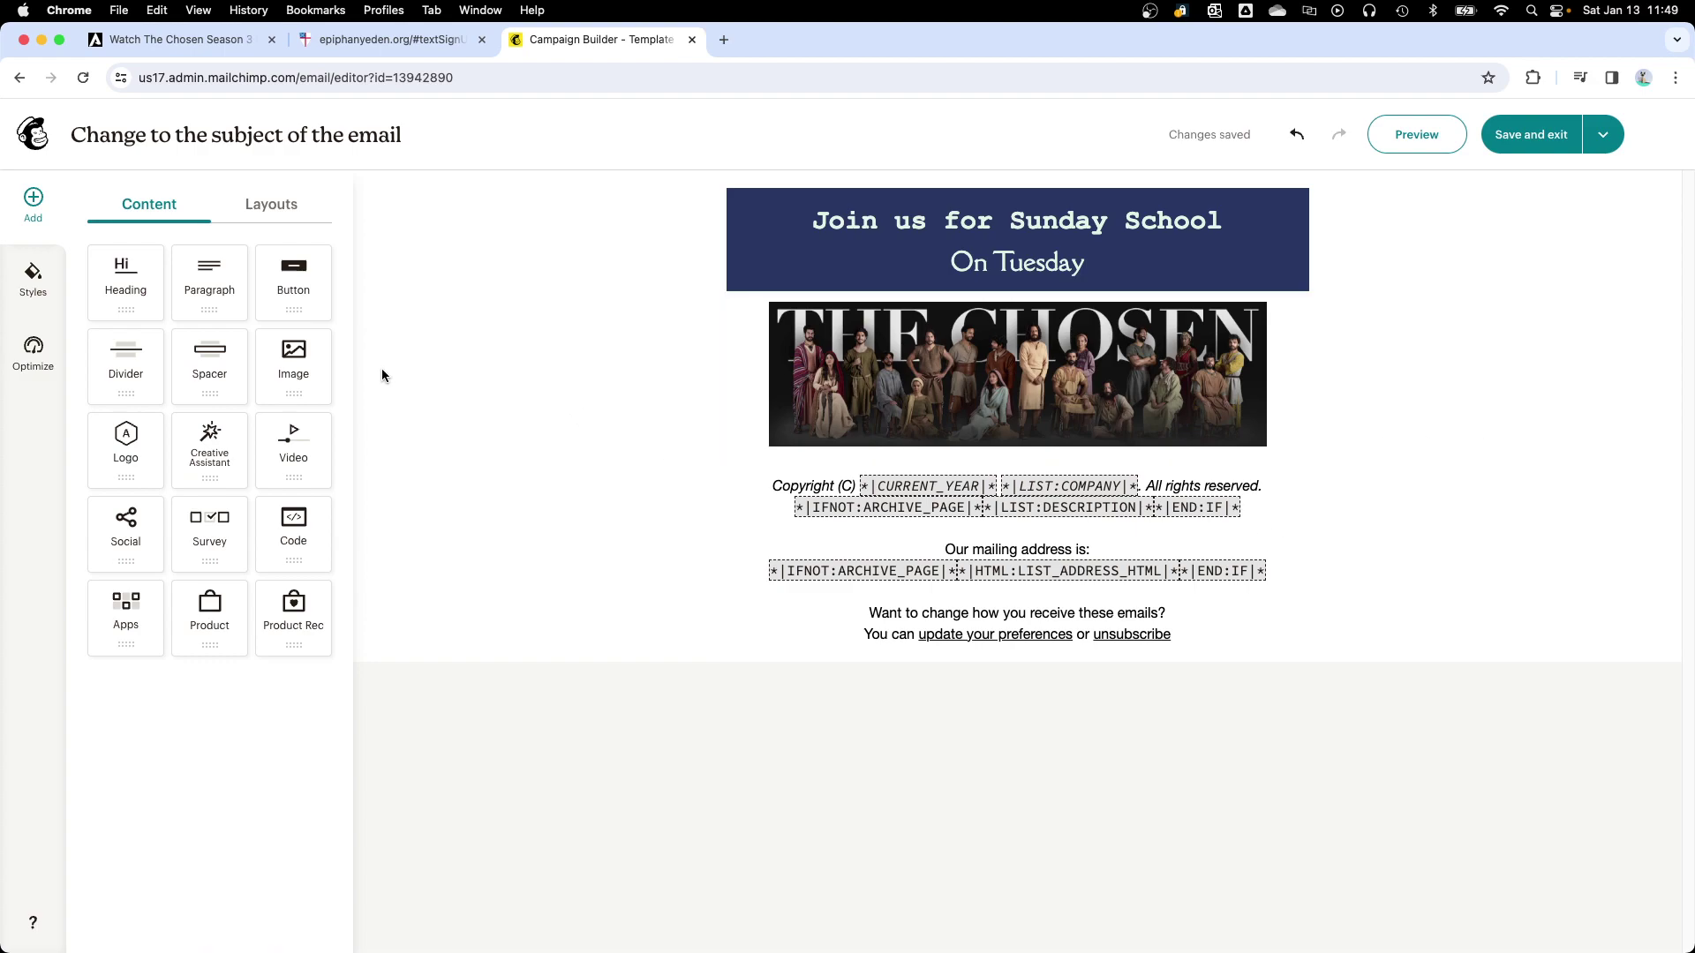
Add a Paragraph block below the banner reading 'Please join us.' and 'It's great watching these episodes together'.
left_click_drag(202, 279, 1013, 459)
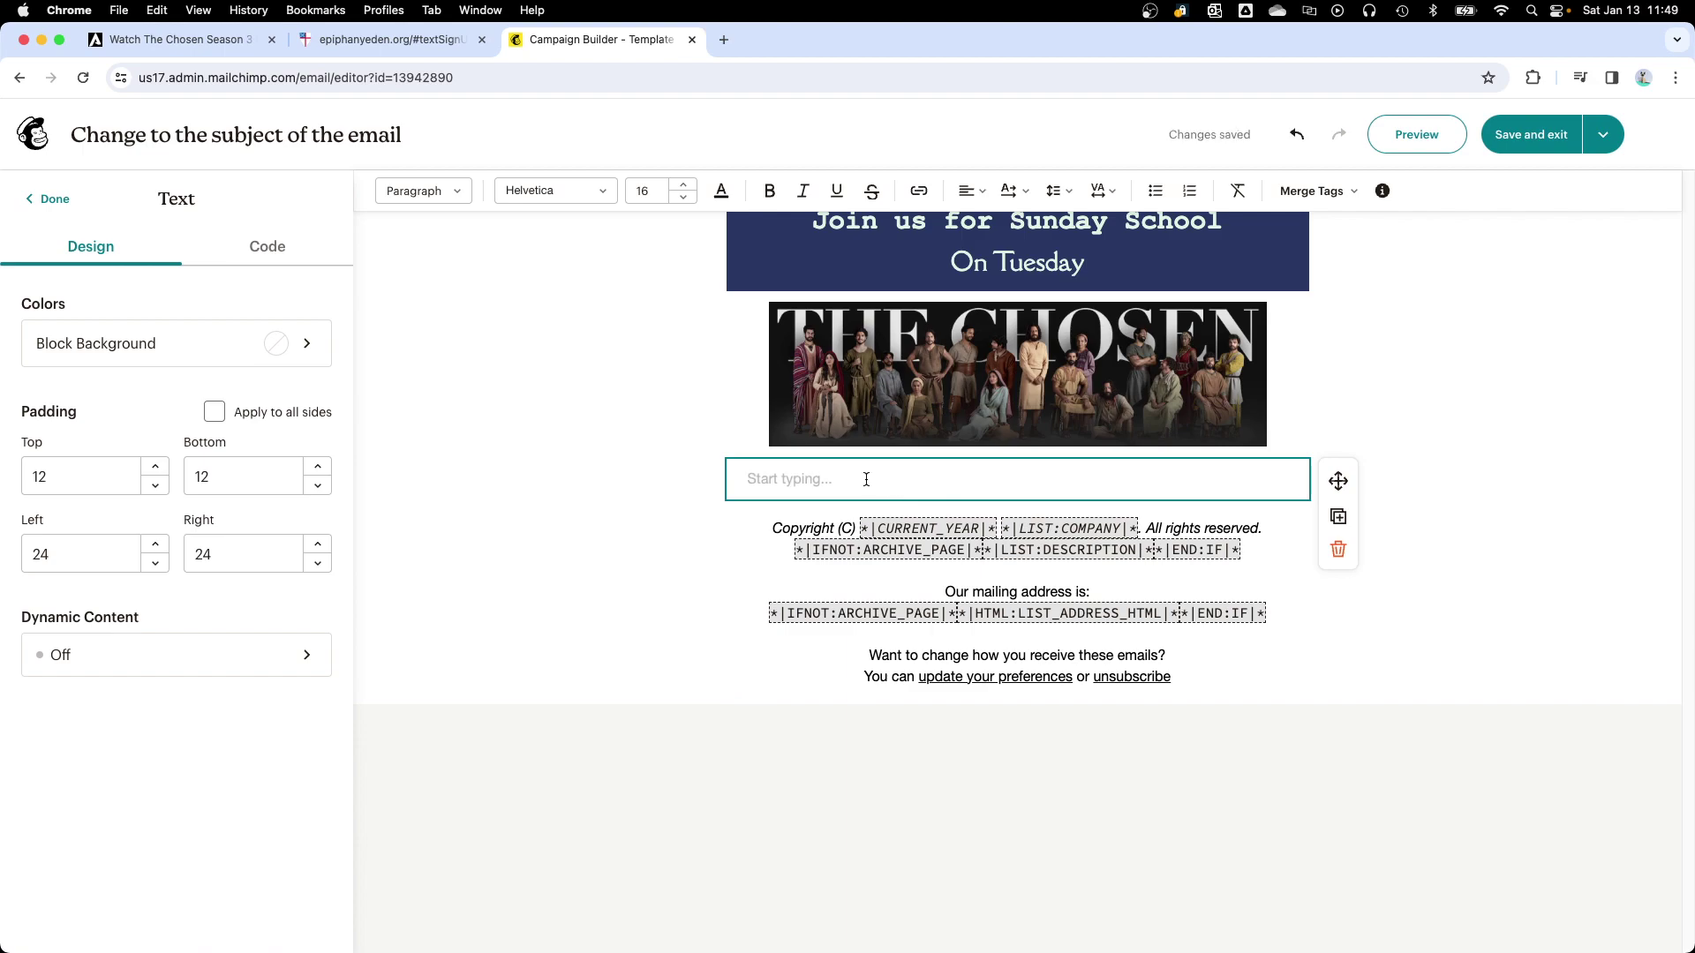
type("Please join us.")
key("Return")
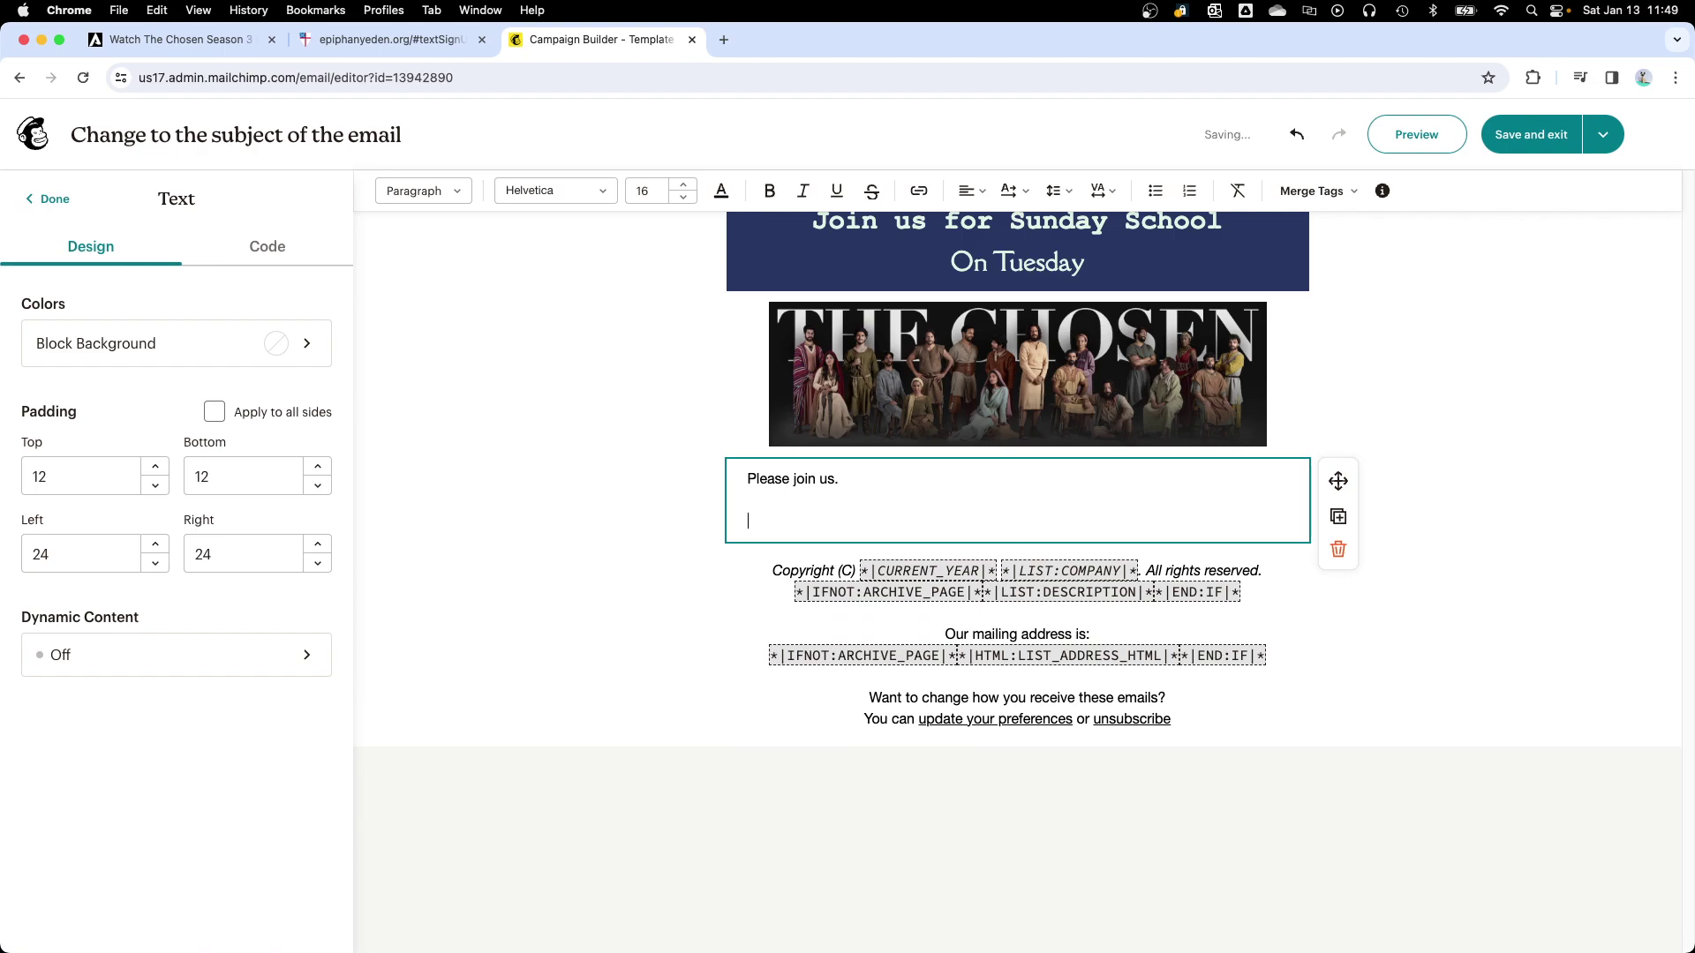
type("It's great watching t")
key("BackSpace")
key("BackSpace")
key("BackSpace")
type("ese episodes ")
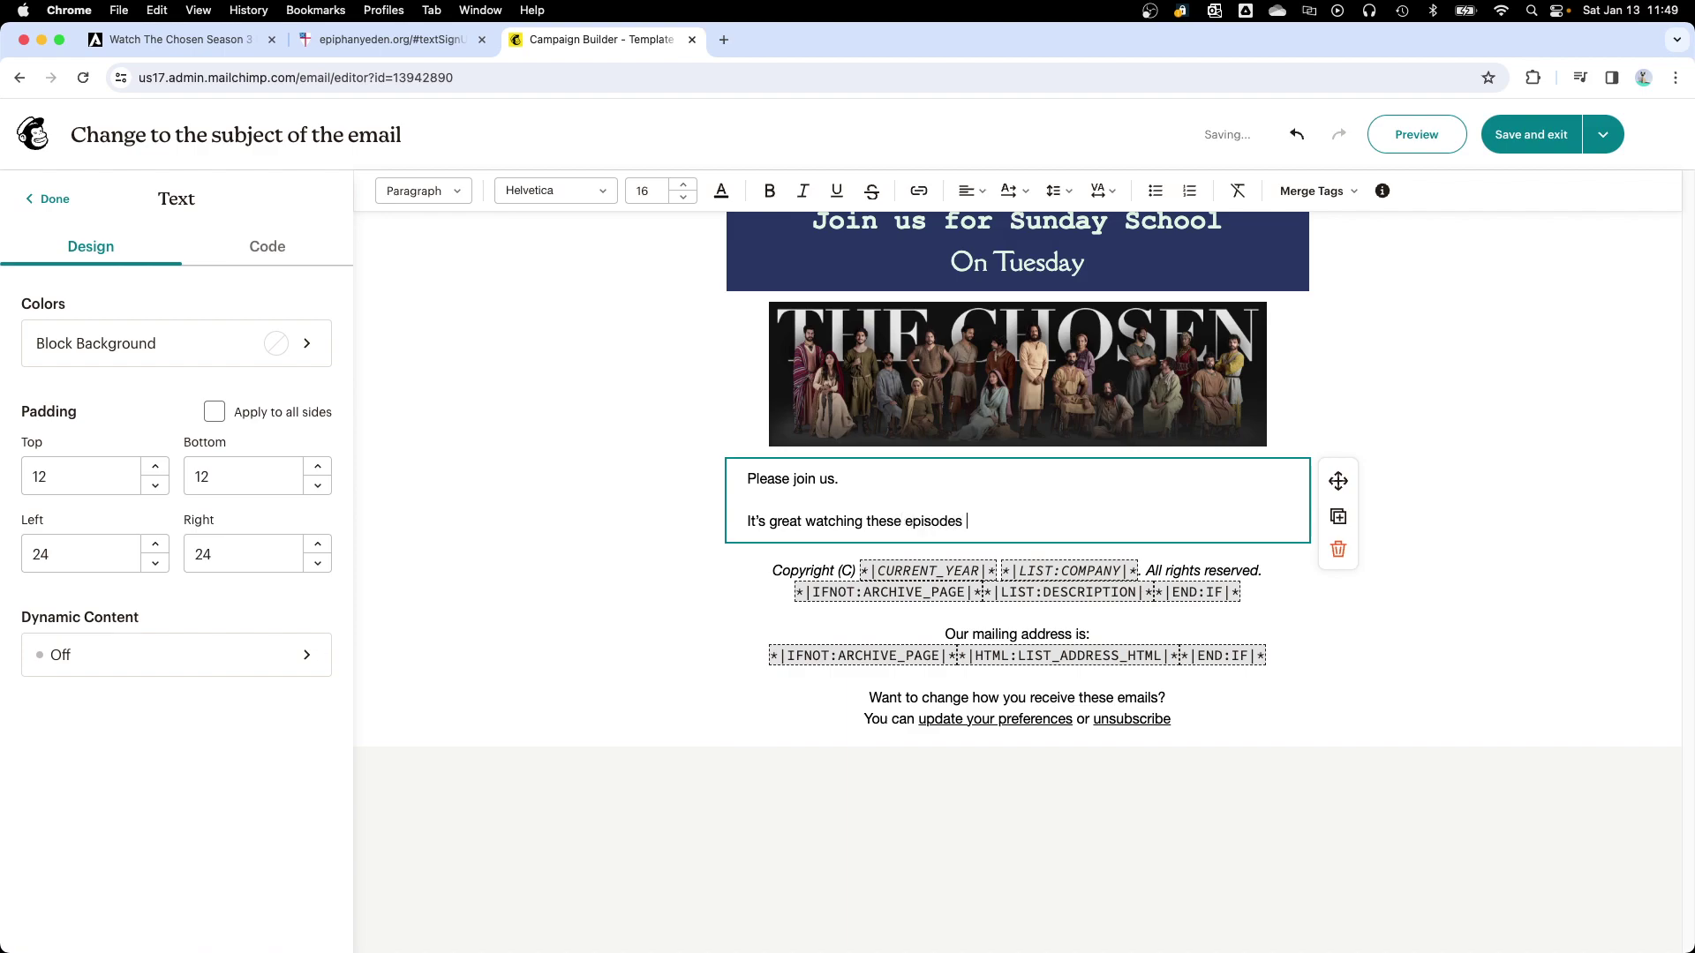
type("together.")
Select the new paragraph's text and centre-align it.
left_click_drag(1040, 523, 732, 481)
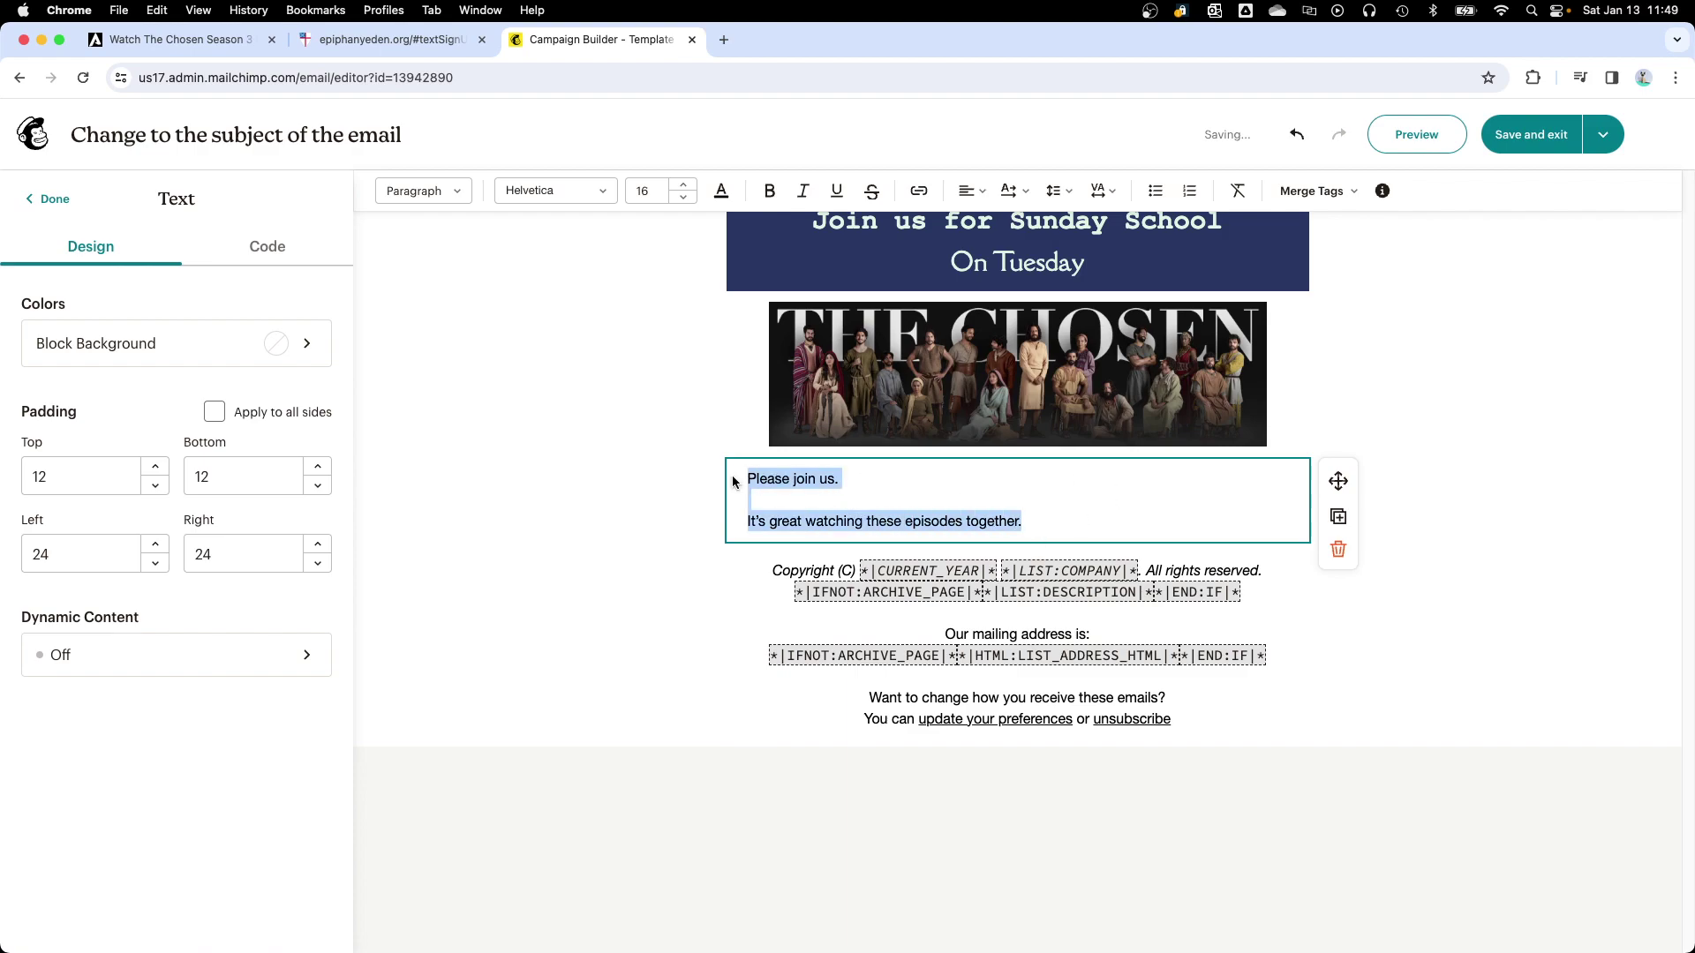
left_click(1067, 193)
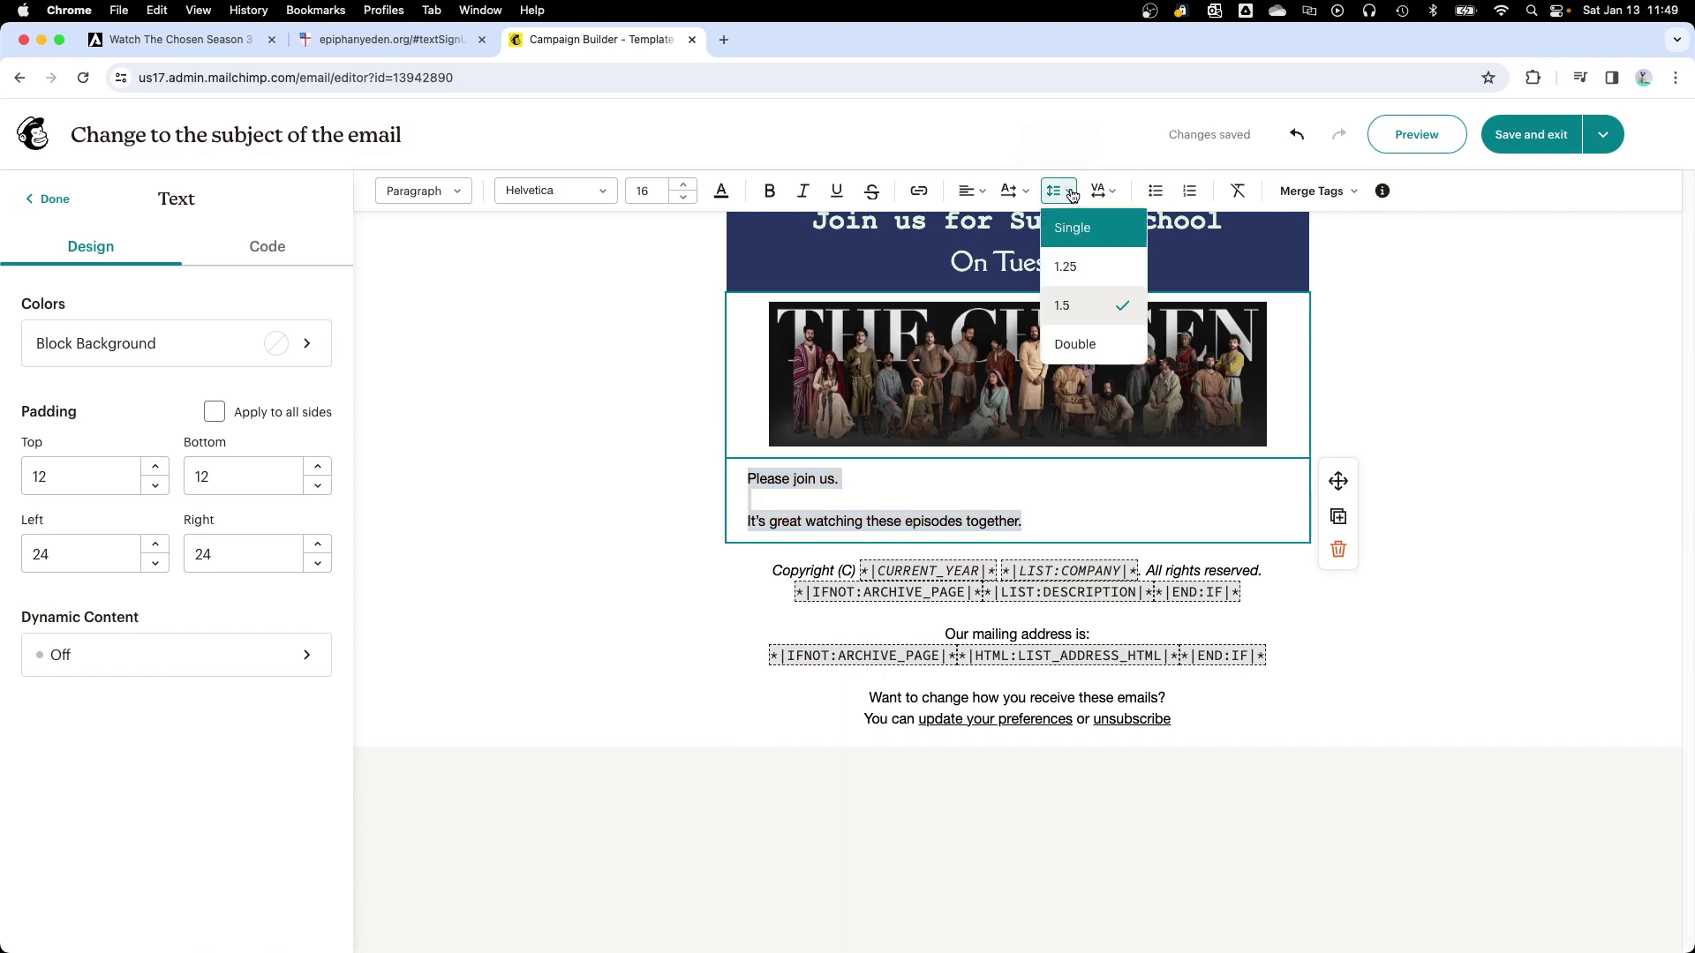
left_click(971, 191)
left_click(994, 226)
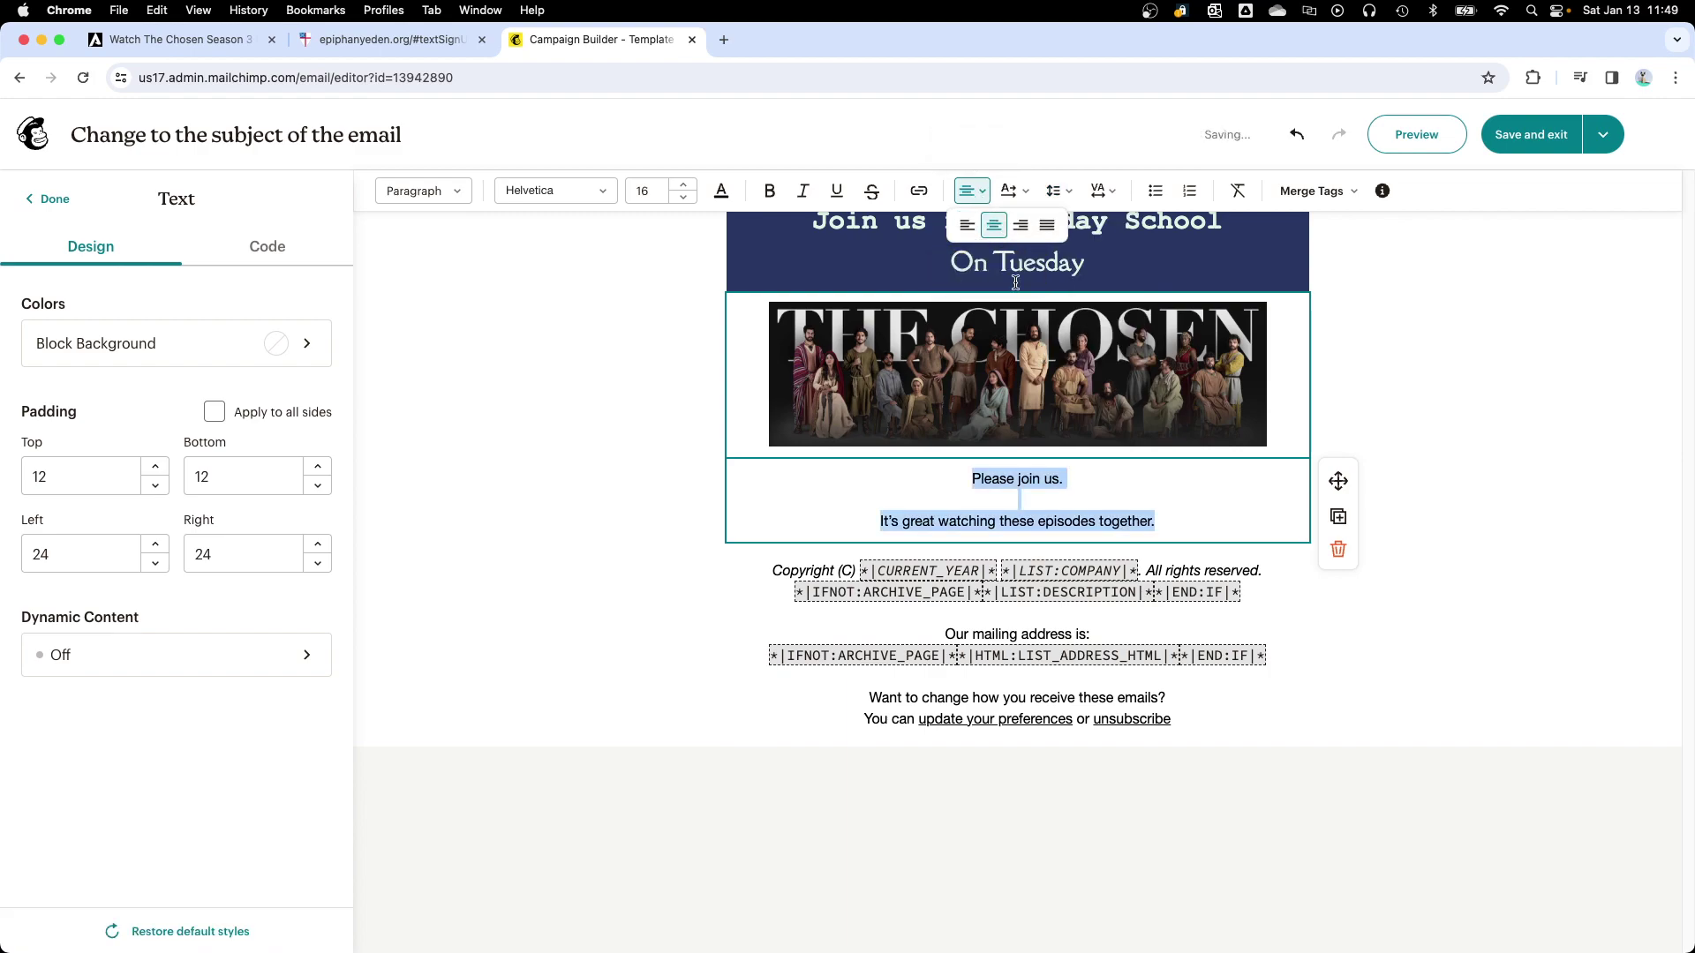
Change the paragraph's font to Tahoma.
left_click(604, 192)
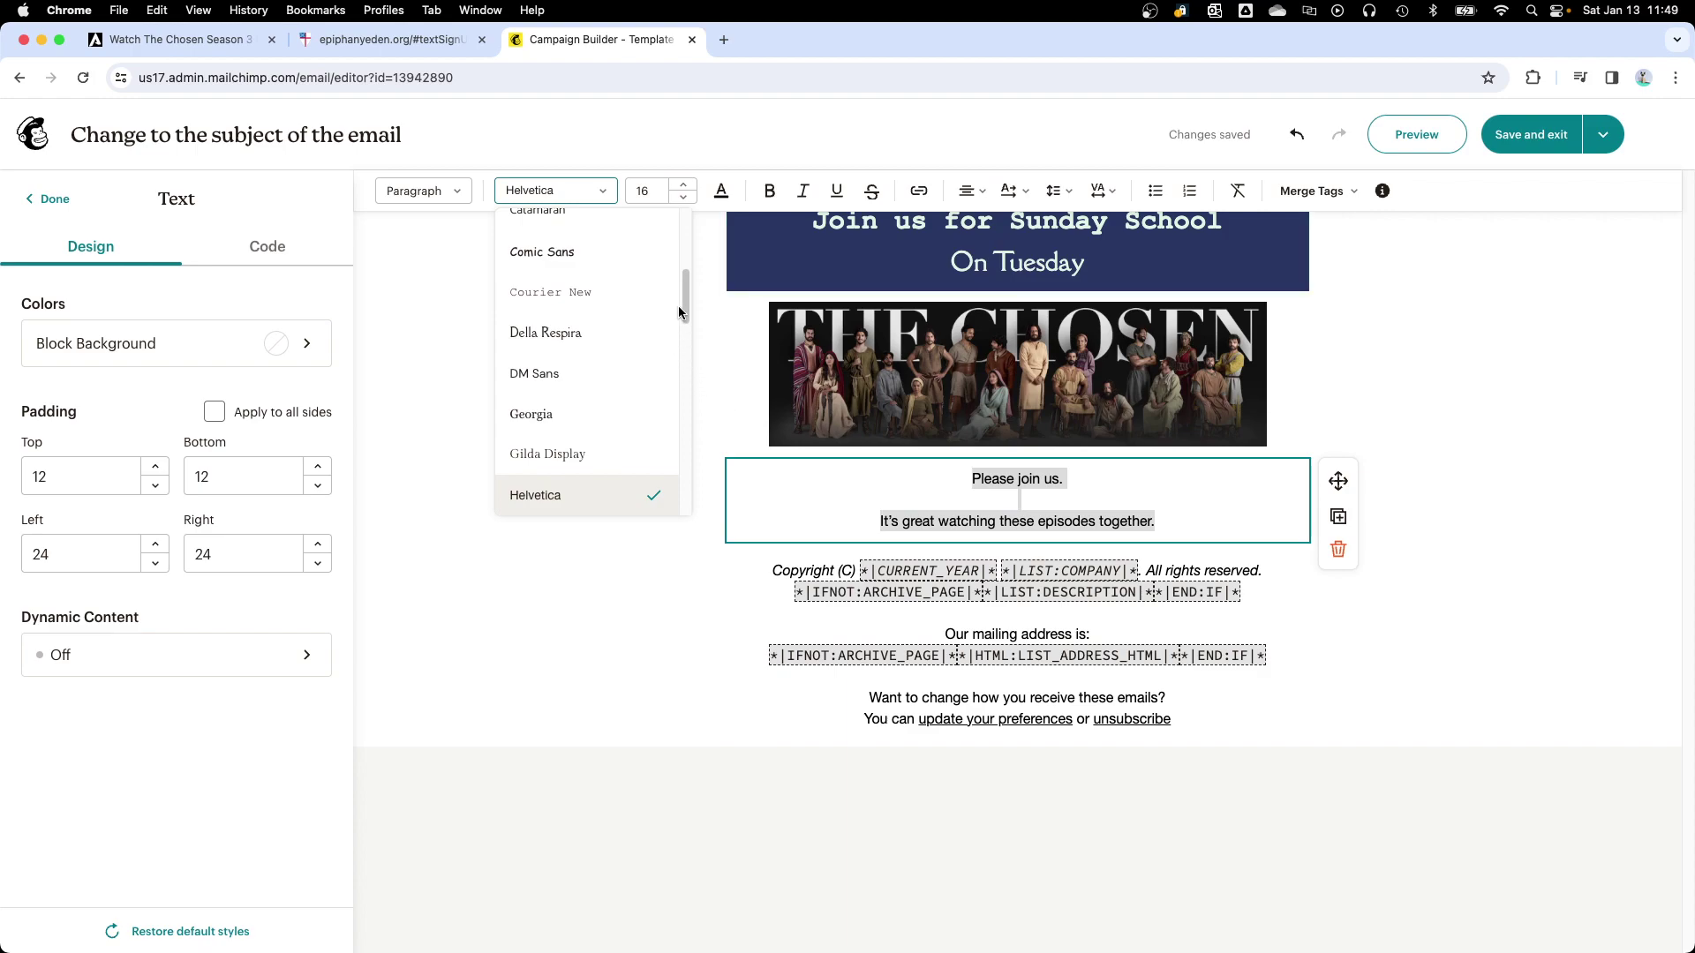
left_click_drag(679, 309, 682, 395)
left_click_drag(680, 431, 680, 502)
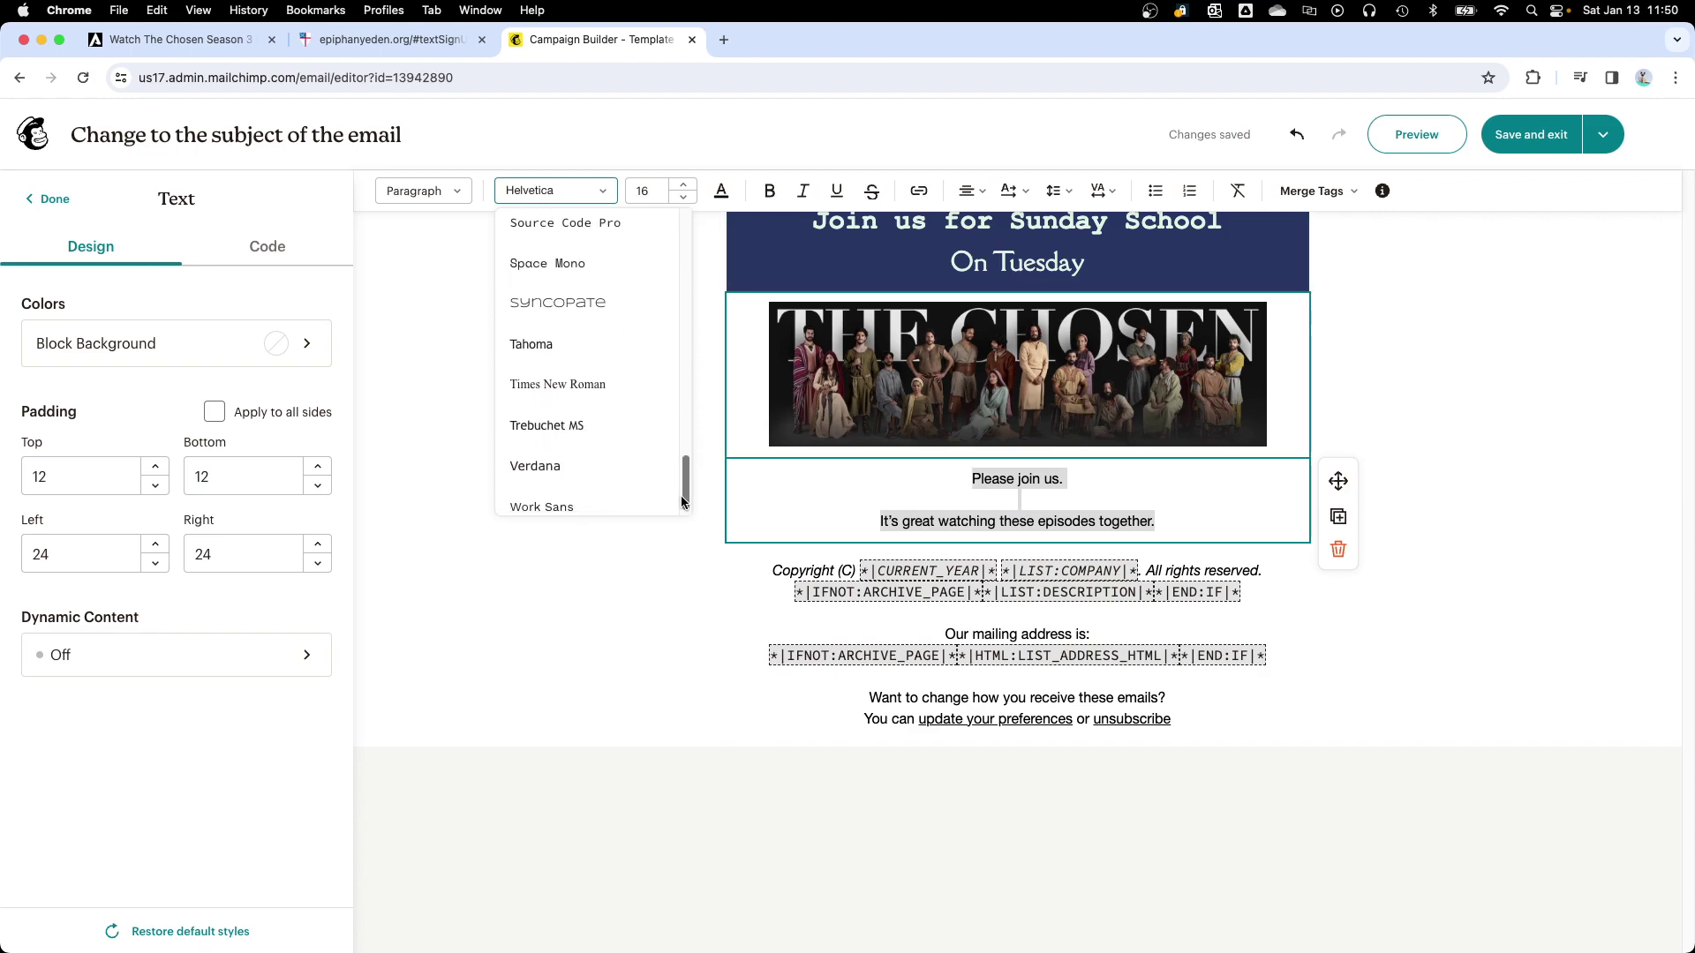
left_click(562, 352)
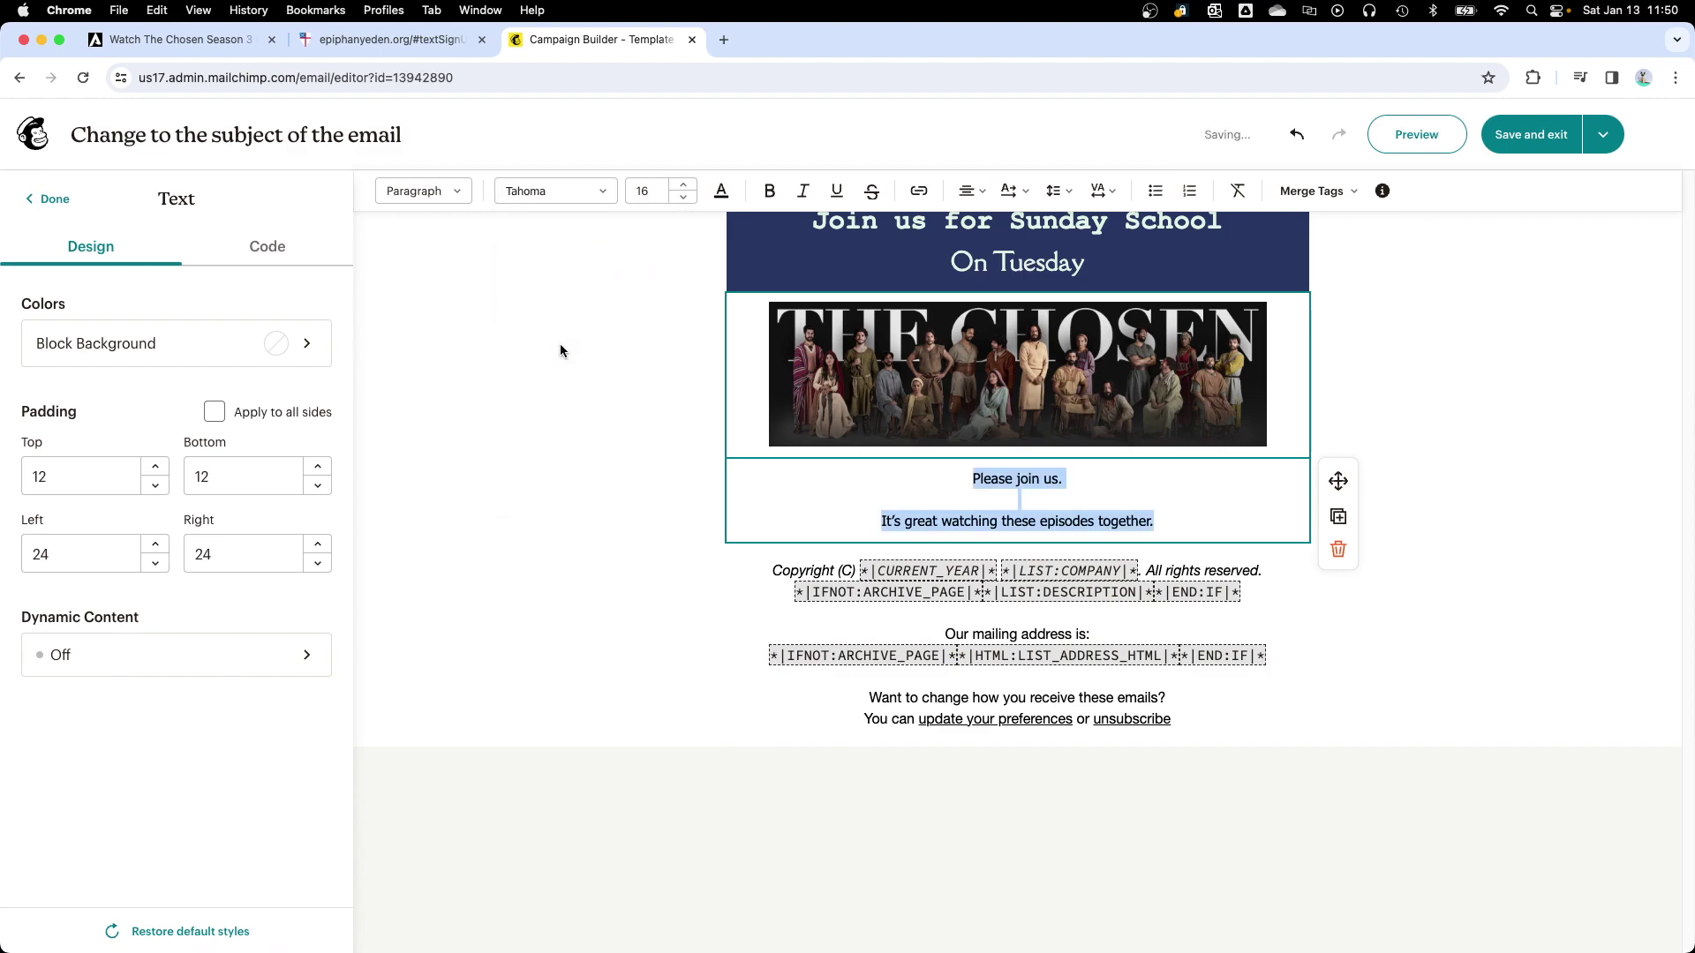
Raise the paragraph's text size to 31, then clear the selection.
left_click(683, 185)
triple_click(683, 184)
double_click(683, 184)
triple_click(683, 184)
double_click(683, 185)
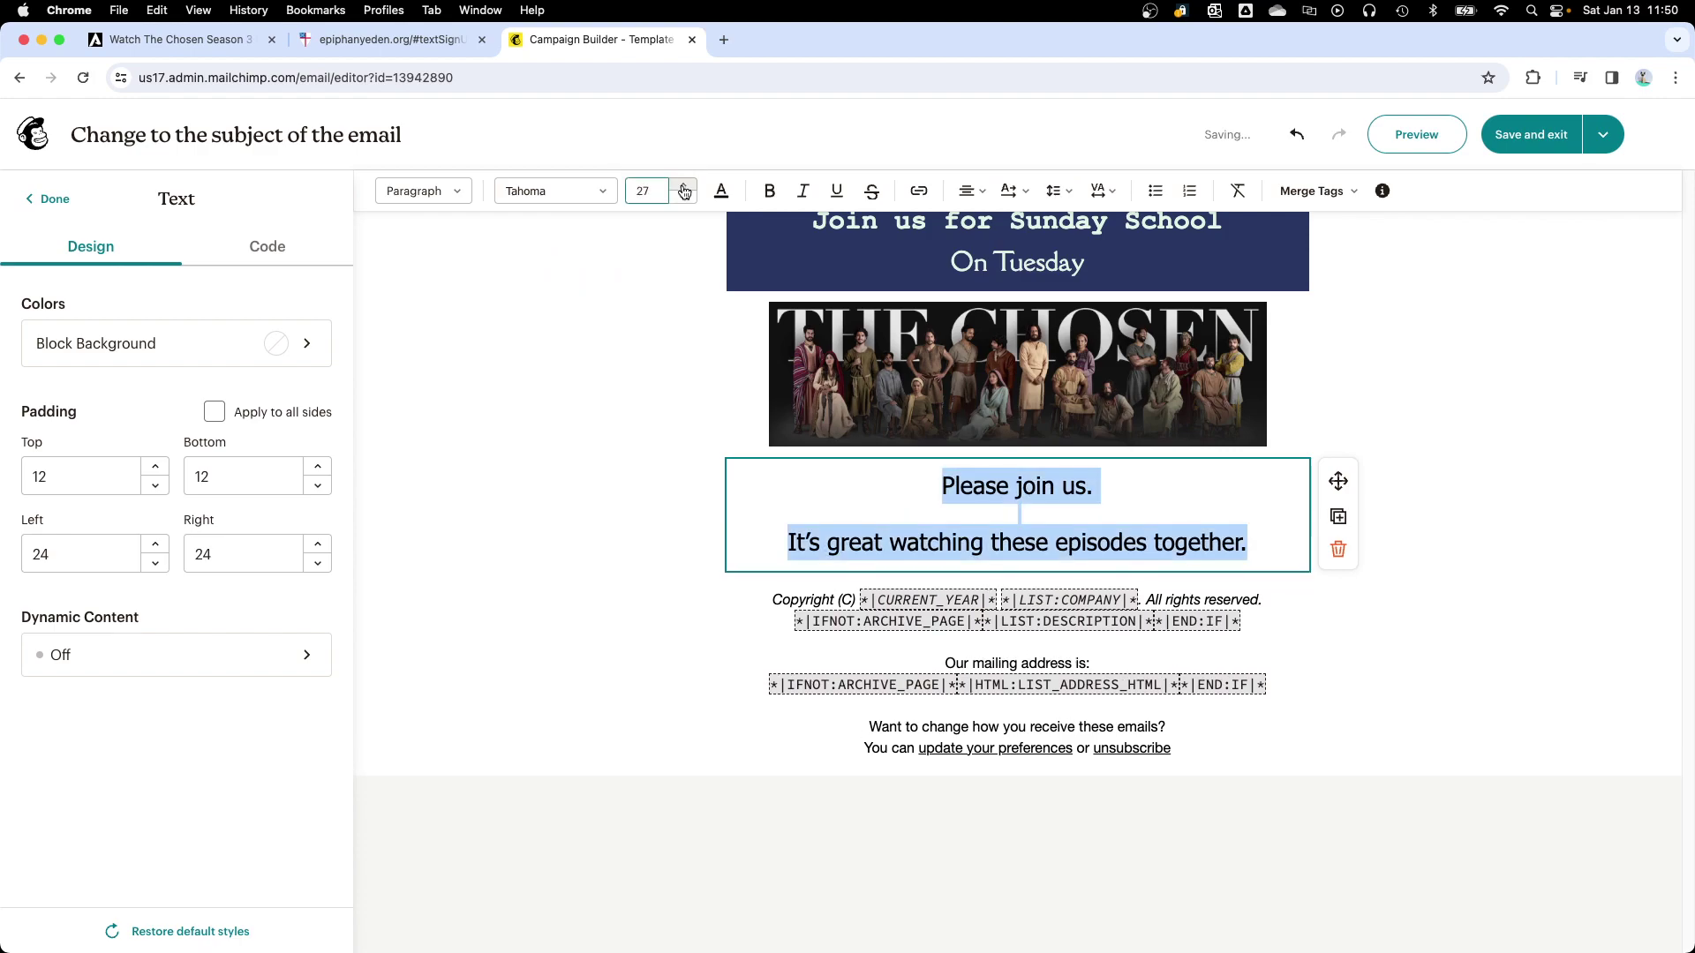
left_click(685, 188)
left_click(685, 188)
double_click(684, 188)
left_click(685, 188)
left_click(685, 201)
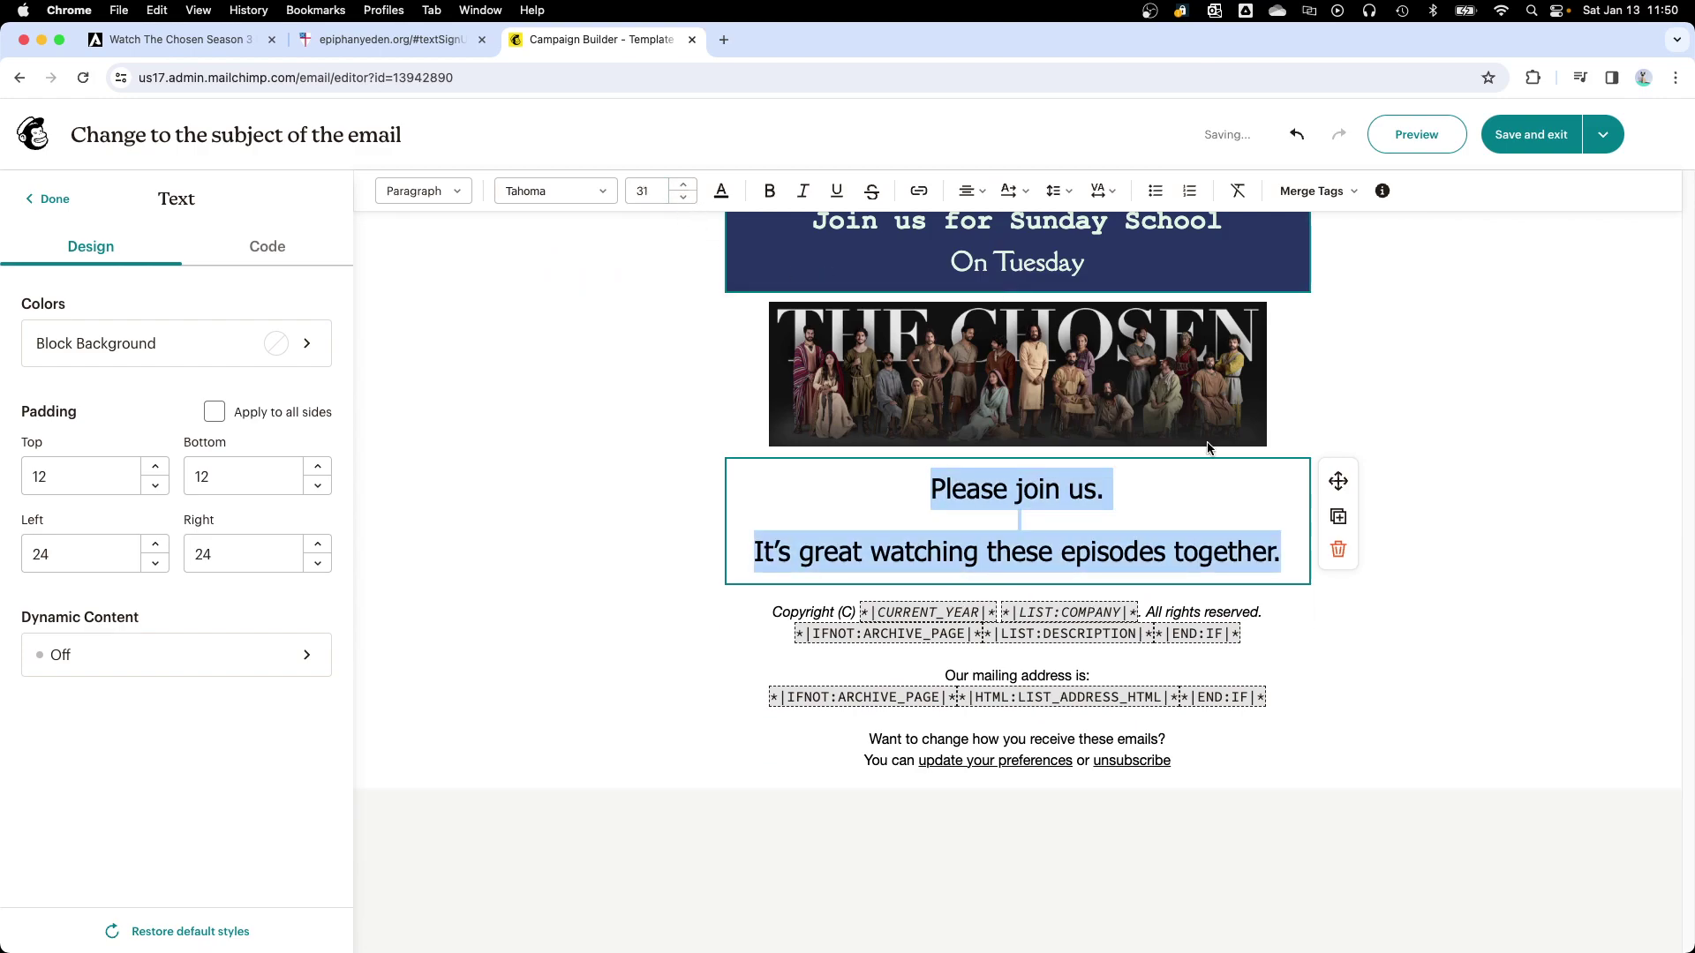
left_click(1206, 534)
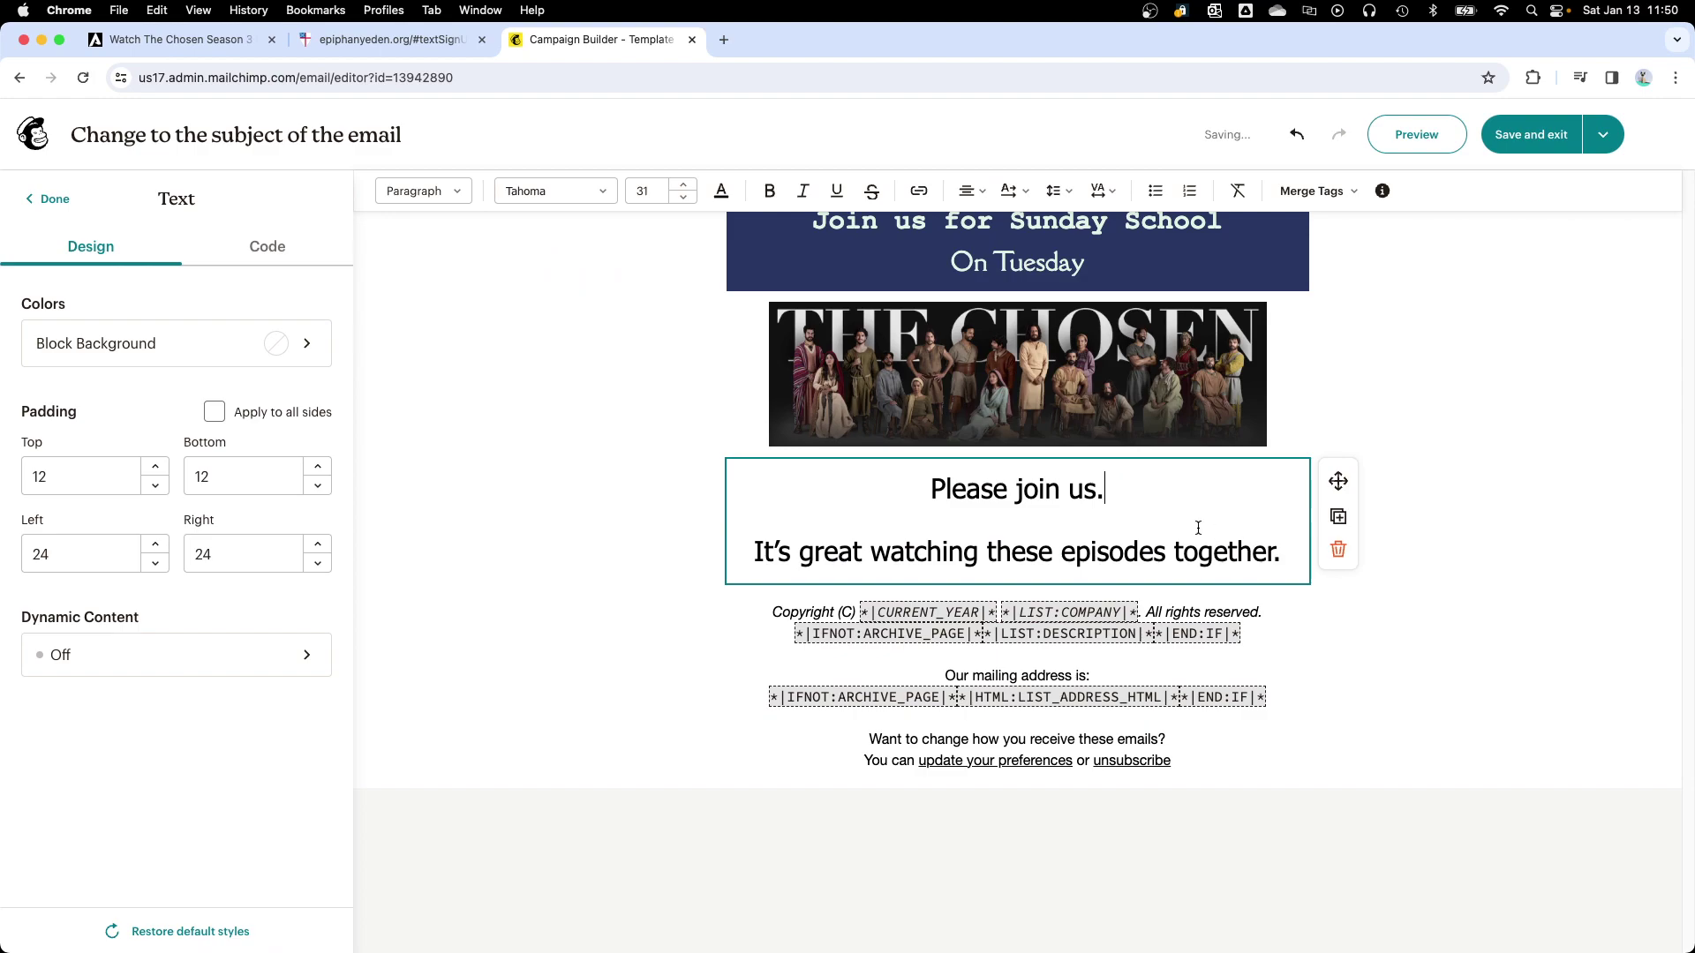
left_click_drag(1284, 554, 749, 554)
left_click(813, 491)
Give the 'Please join us' block a mint green 80F0C9 background and reselect its text.
left_click(276, 344)
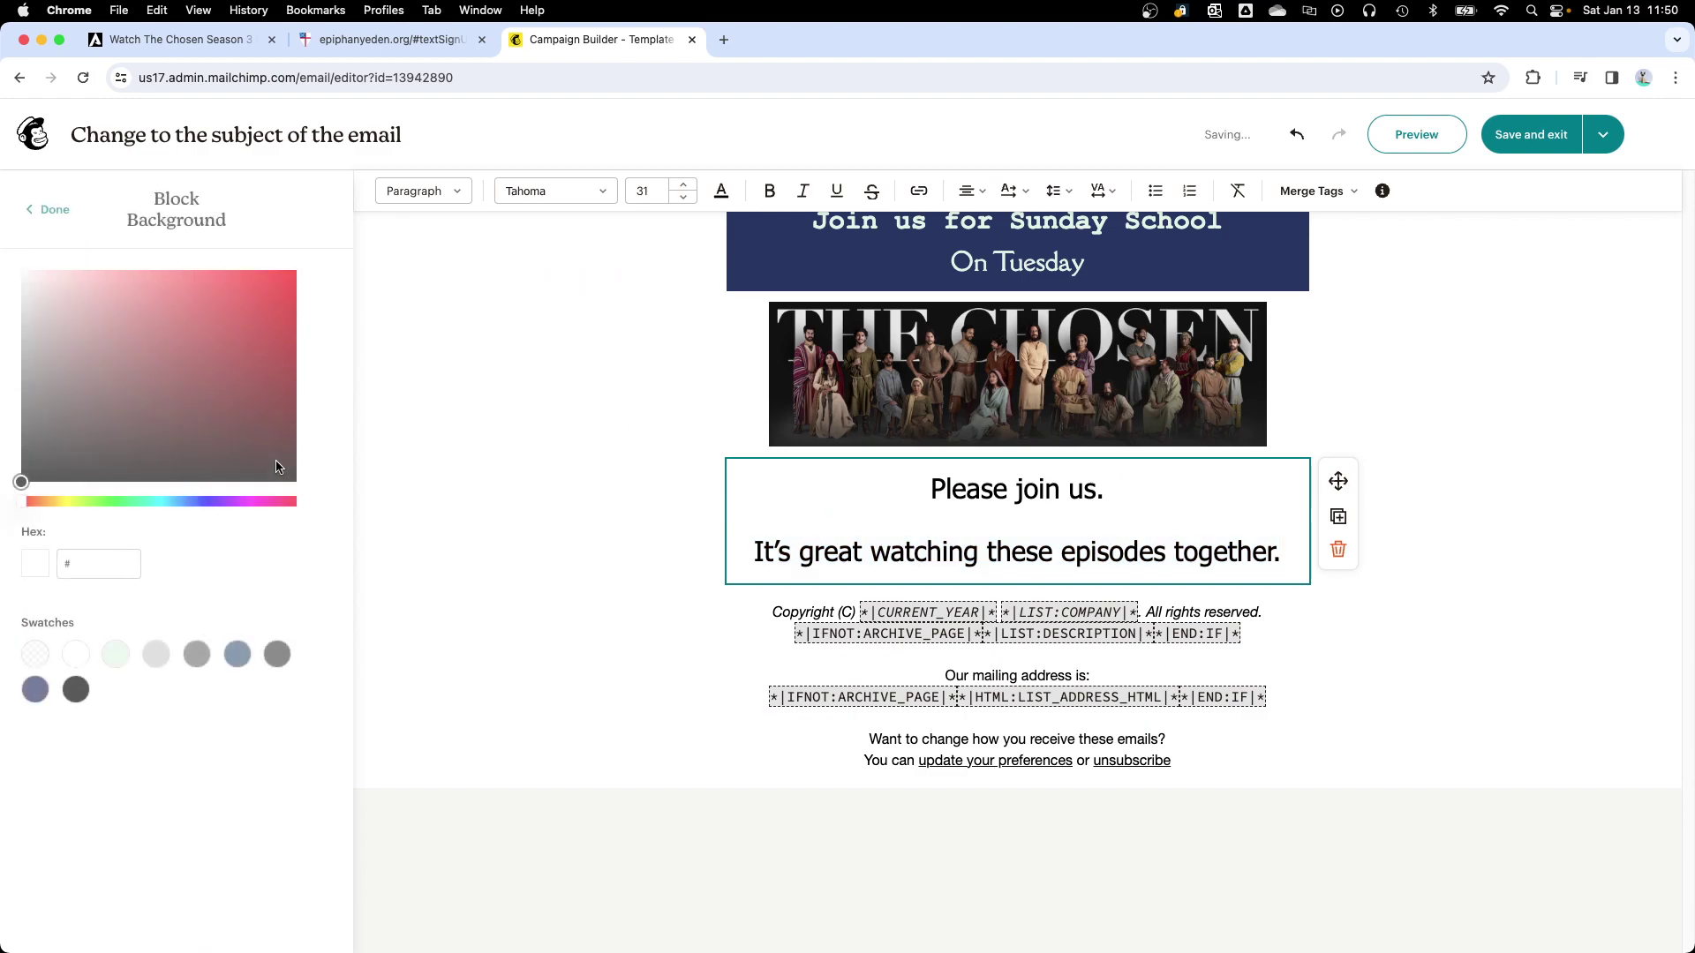
left_click(141, 502)
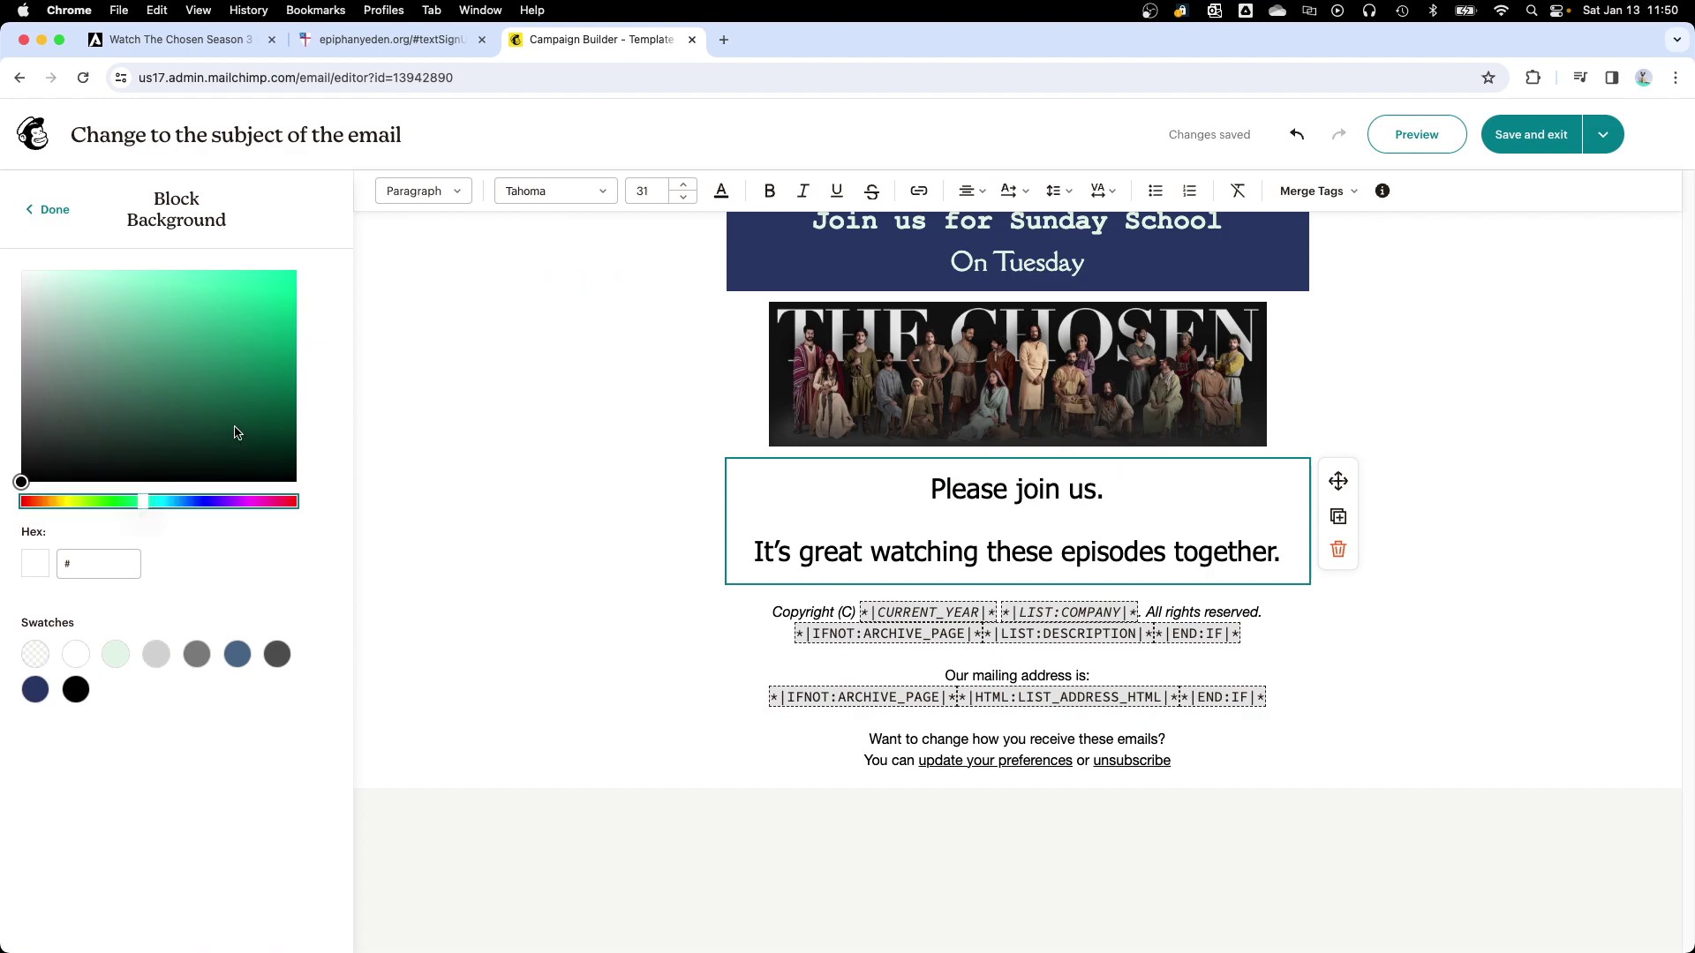
left_click(111, 502)
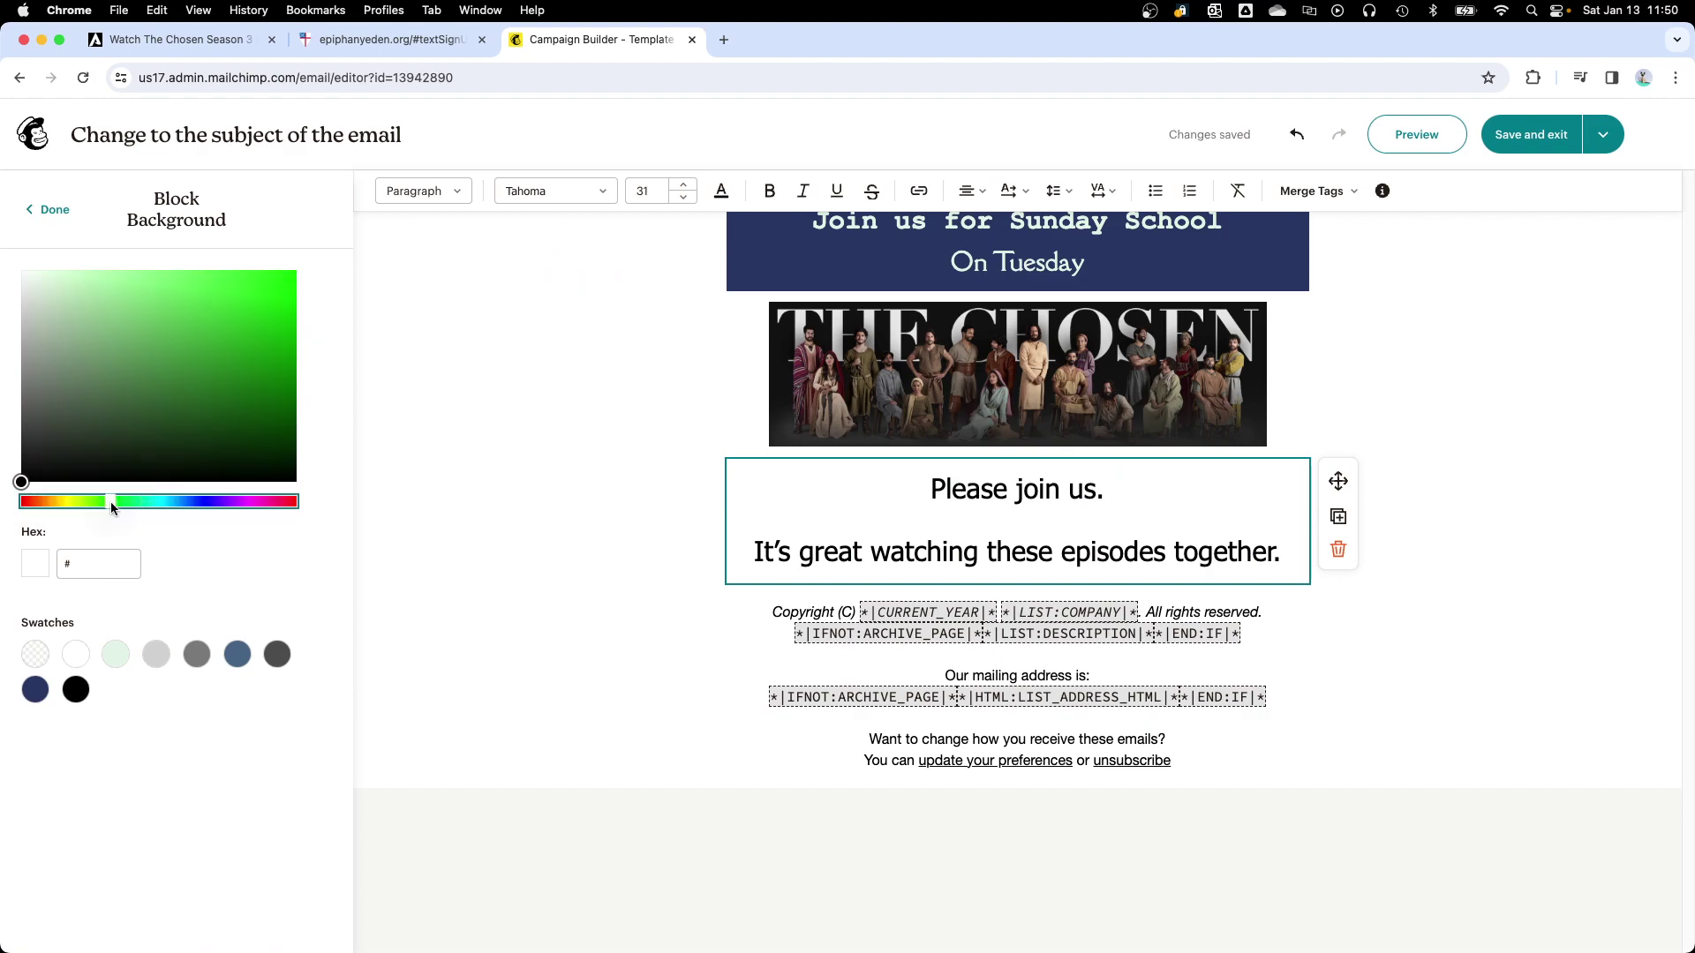
mouse_move(107, 501)
left_mouse_down()
mouse_move(79, 502)
mouse_move(109, 500)
left_mouse_up()
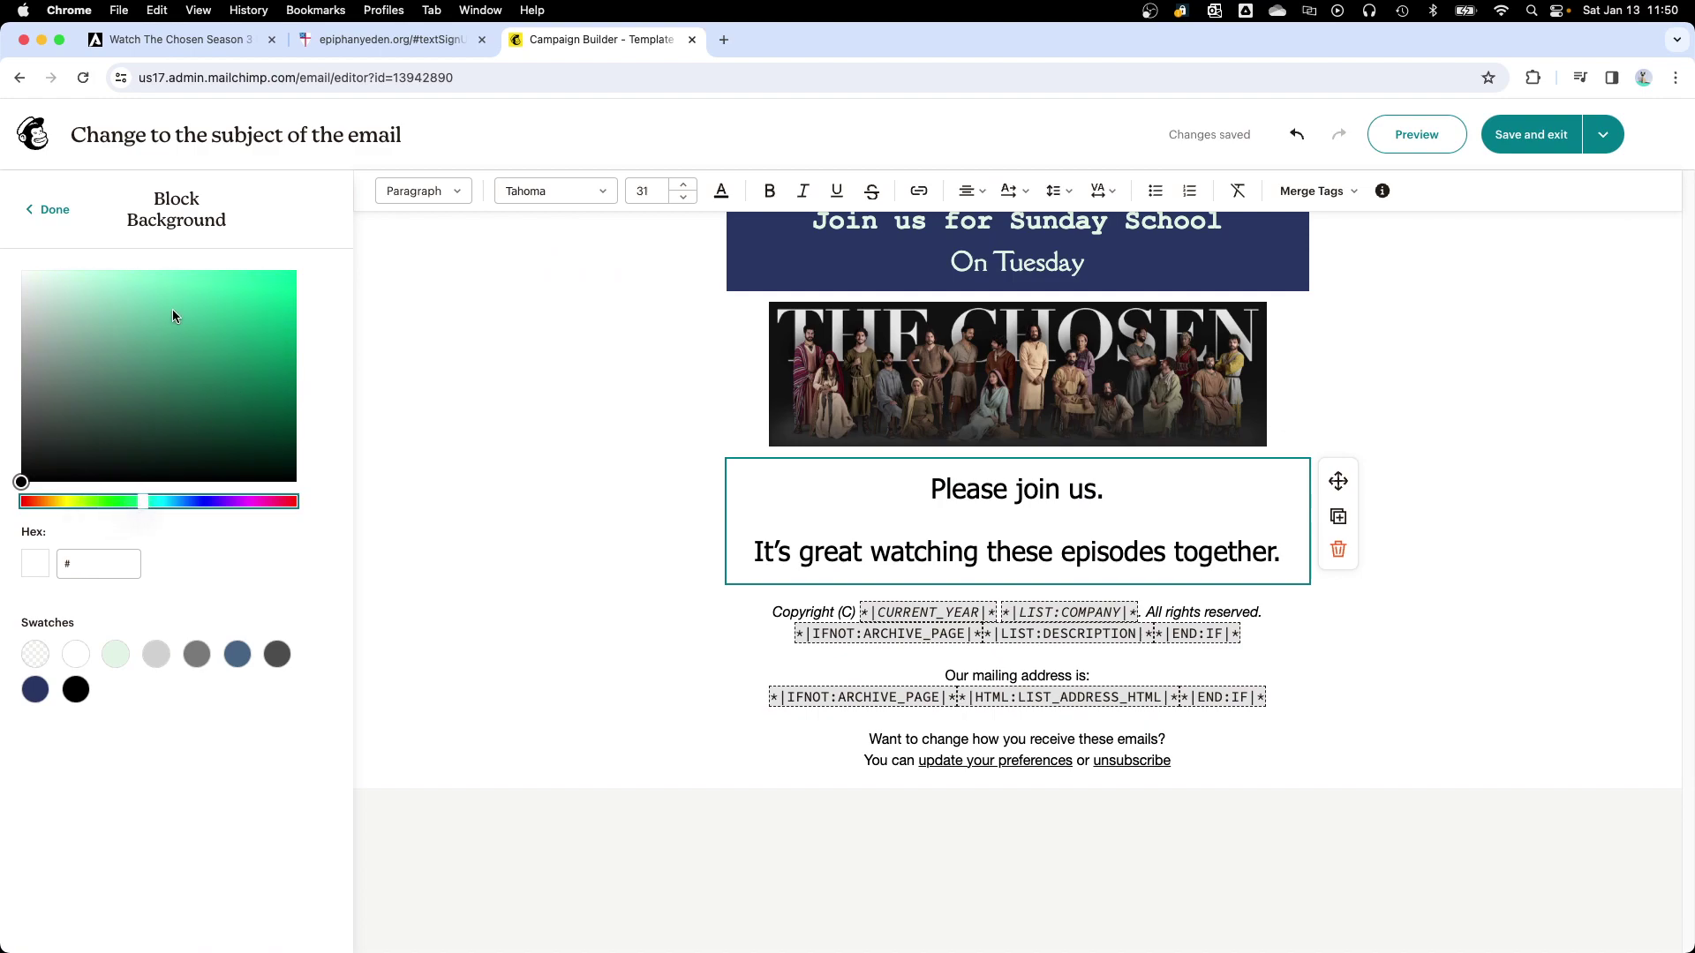
left_click(150, 281)
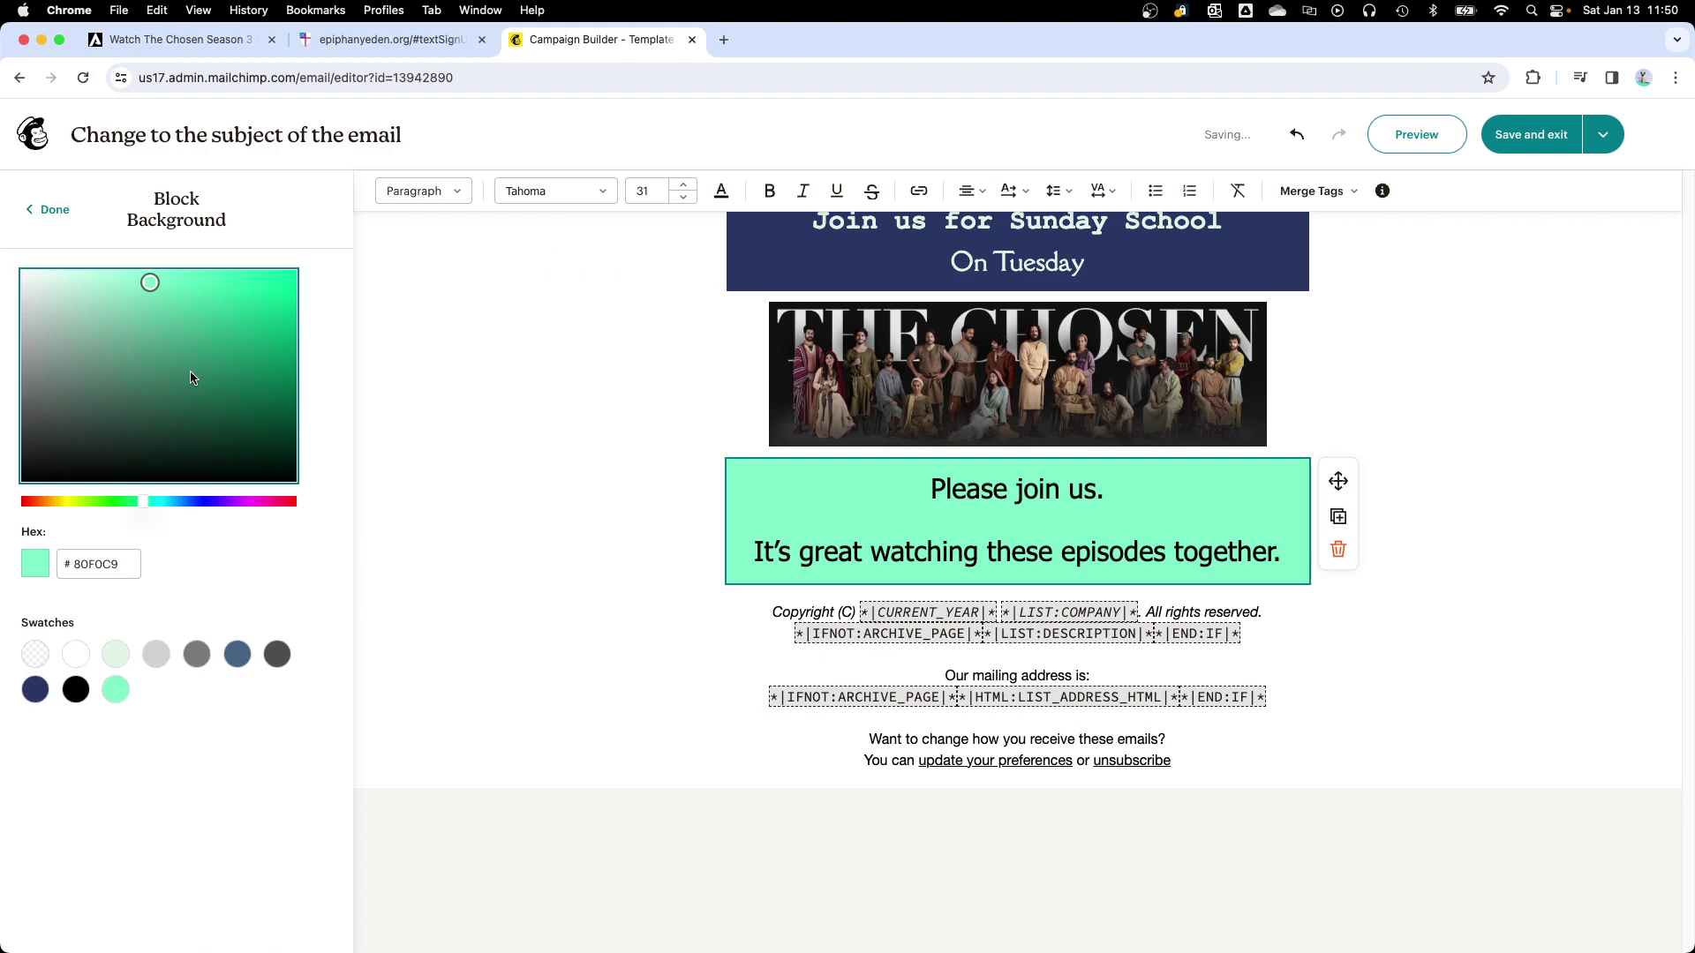
left_click(1282, 556)
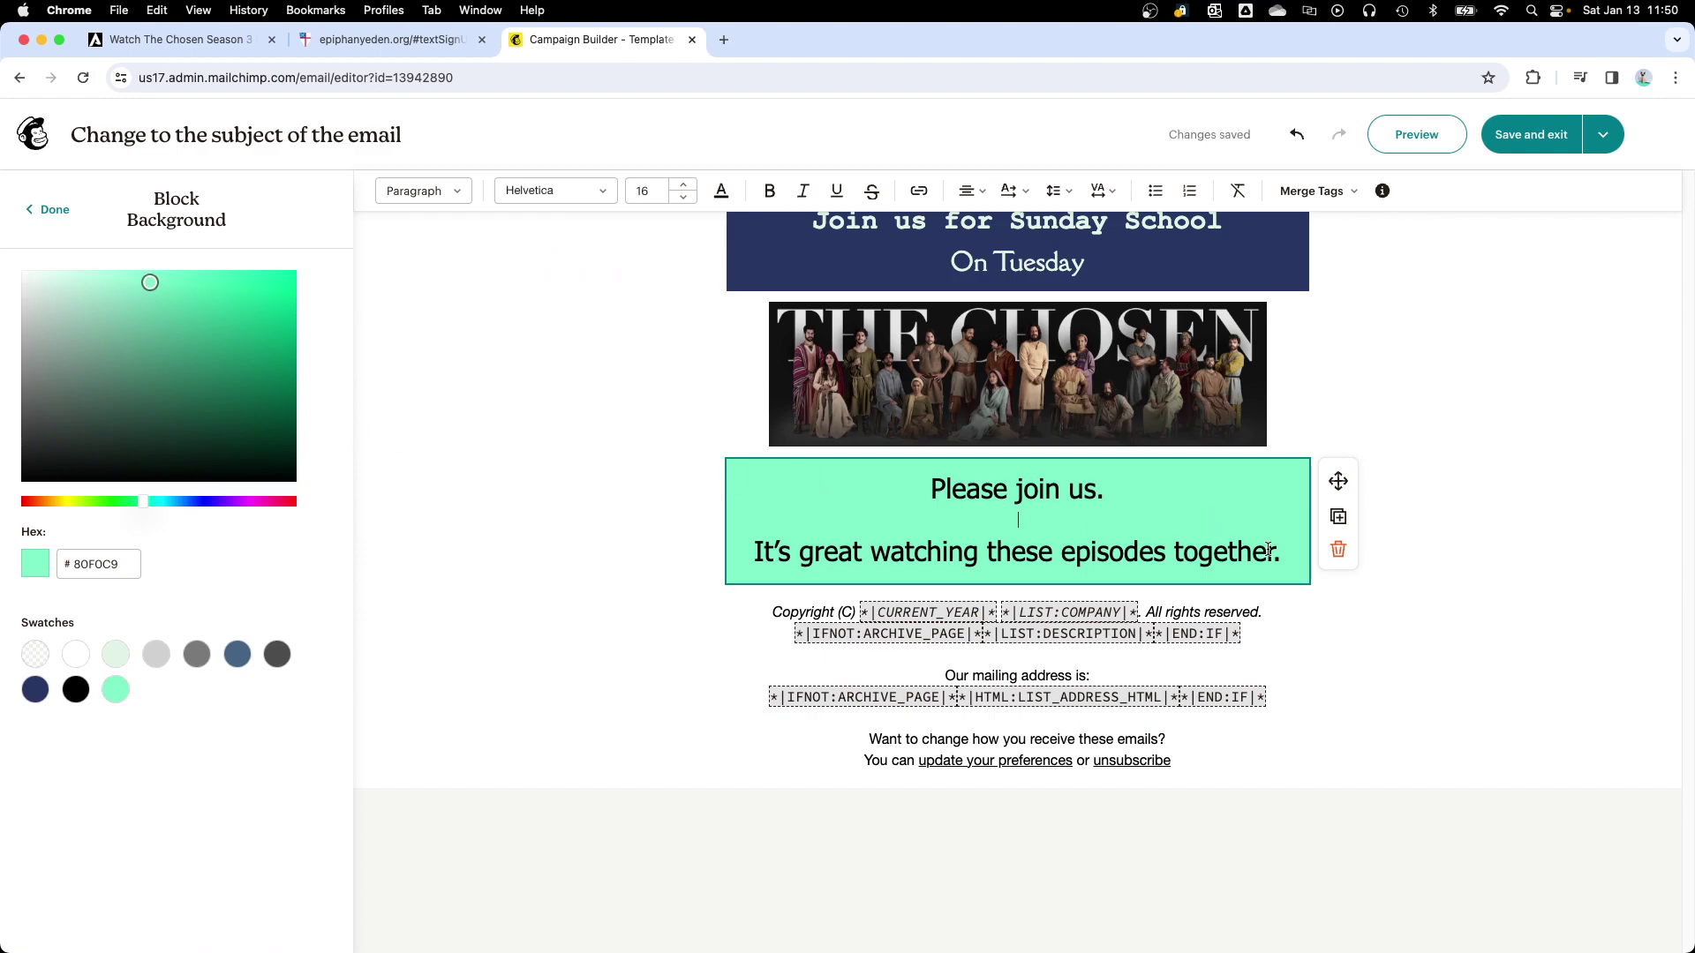
left_click_drag(1279, 556, 916, 489)
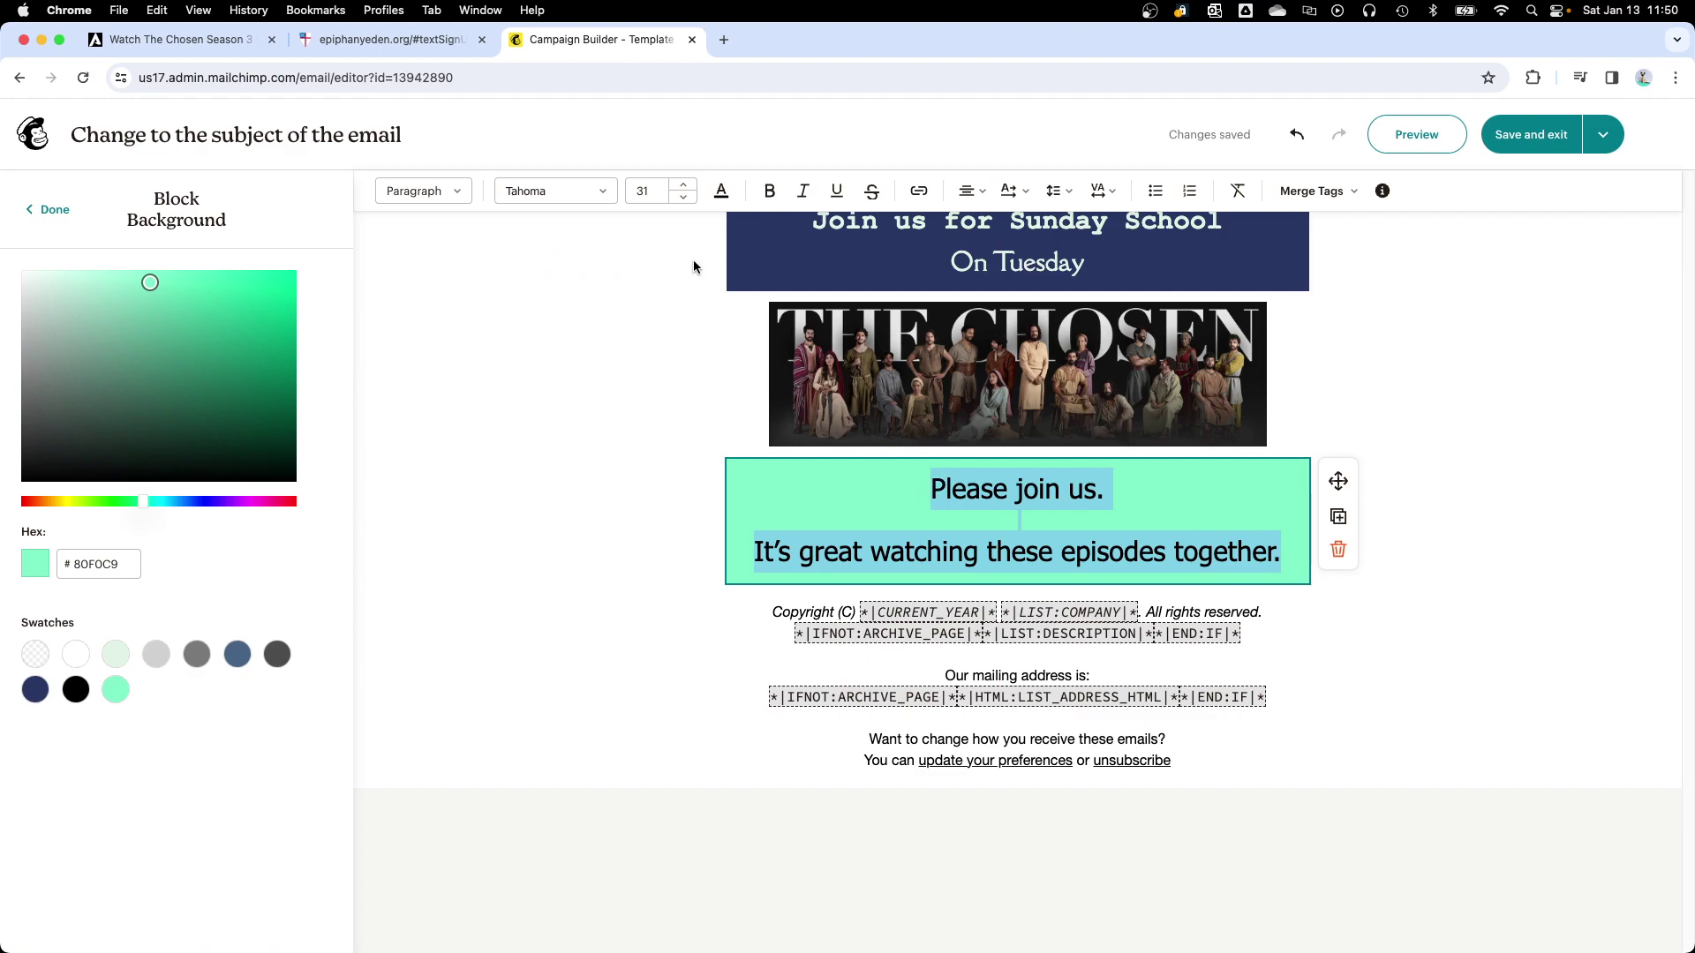
left_click(721, 193)
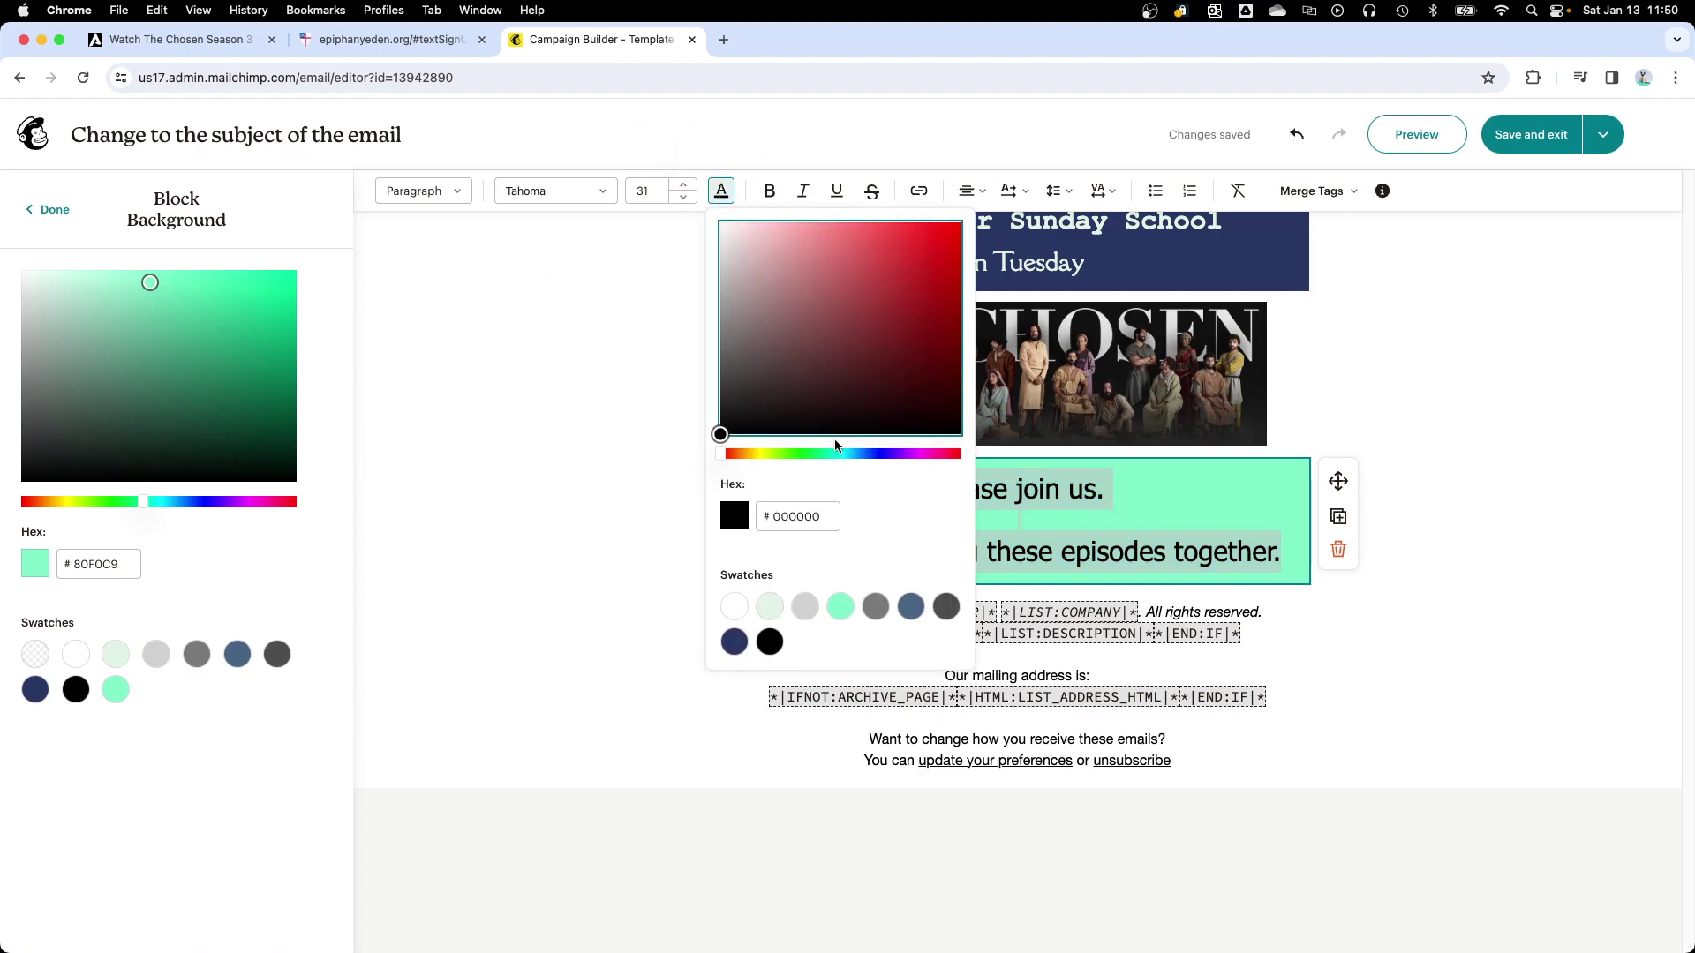
Colour the 'Please join us' text blue 384FDF, then reopen the navy heading block.
left_click(874, 454)
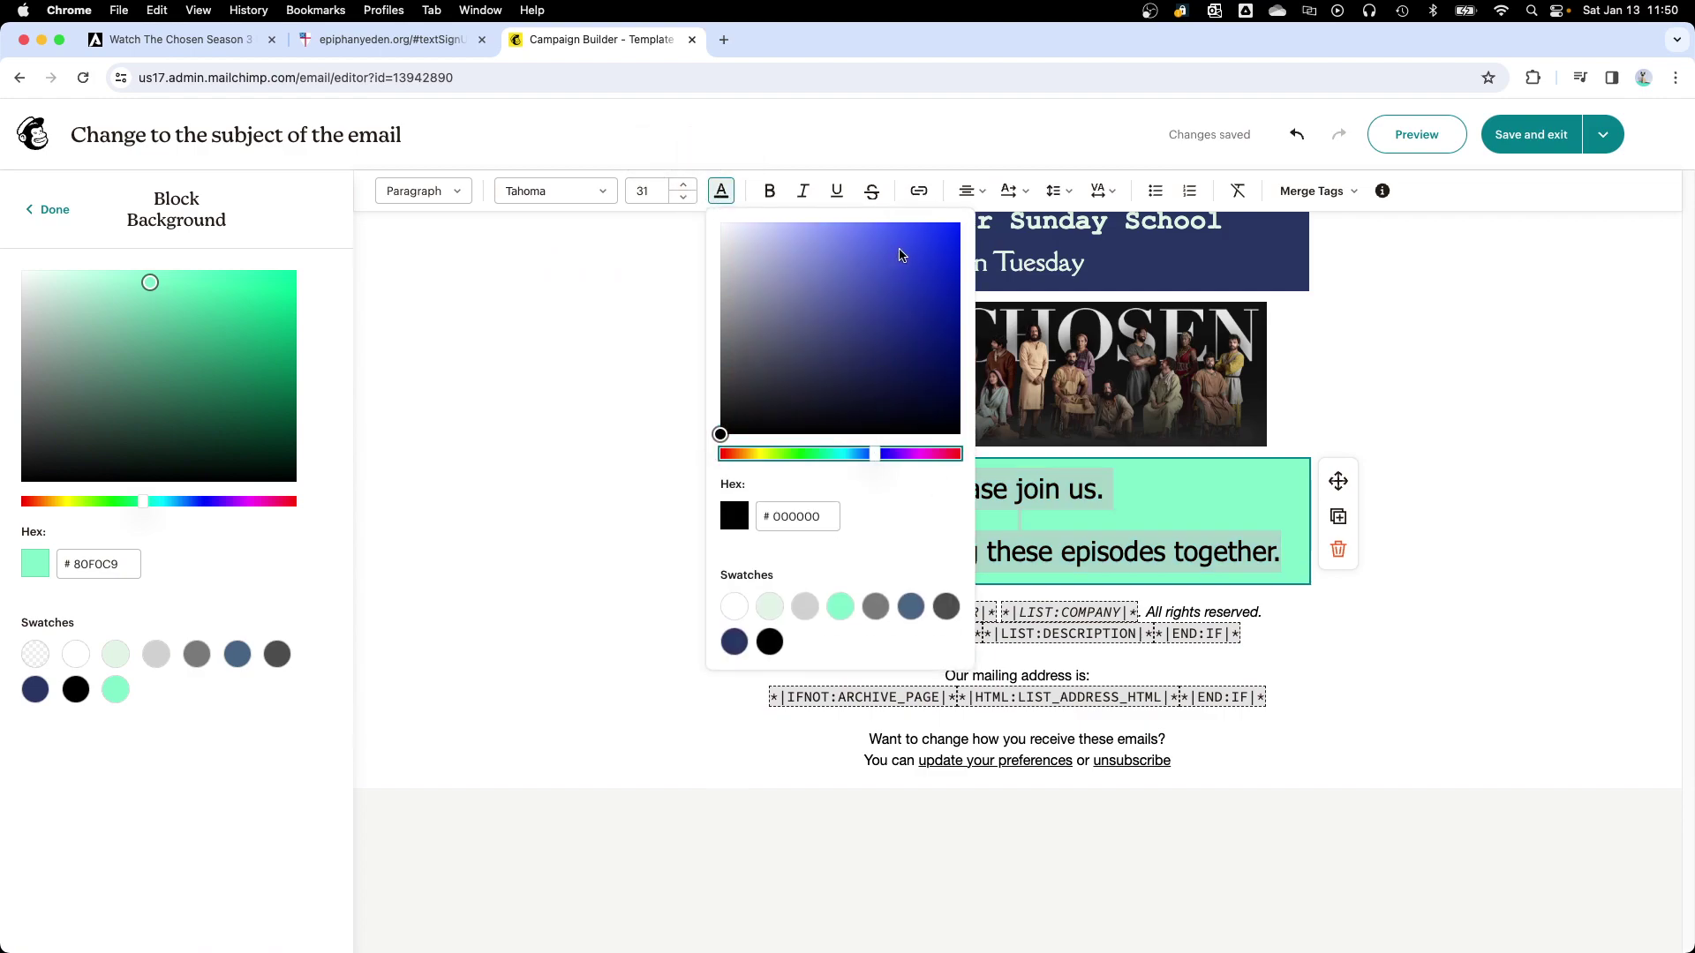
left_click(900, 249)
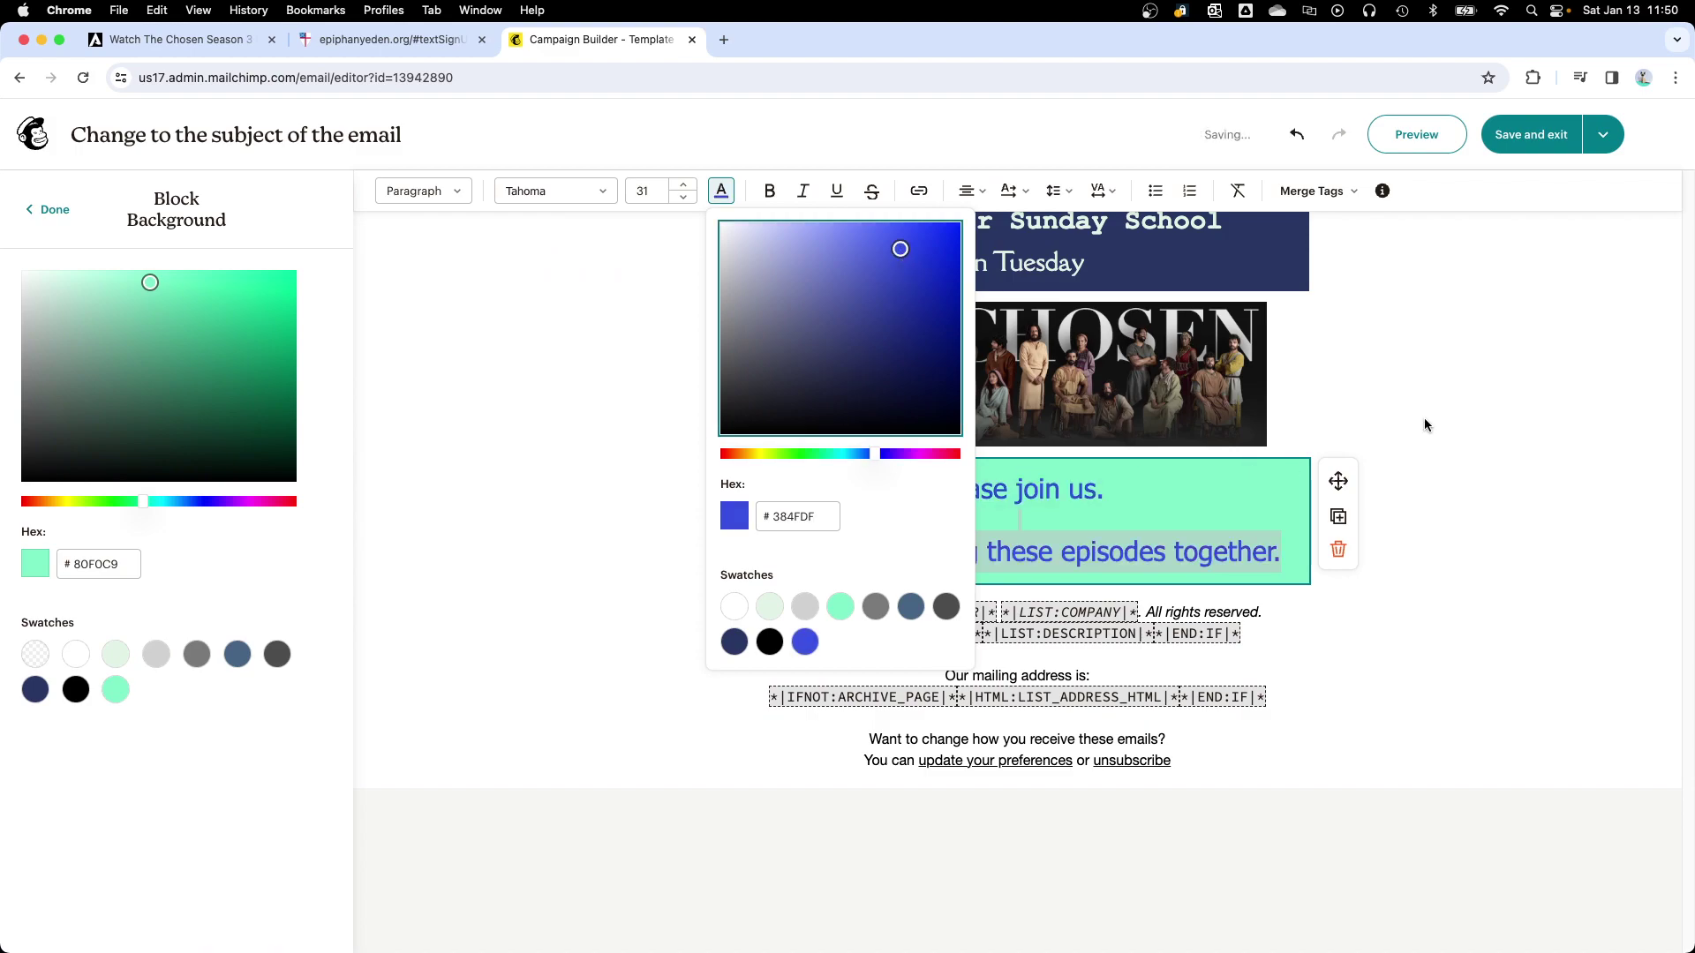
left_click(1423, 416)
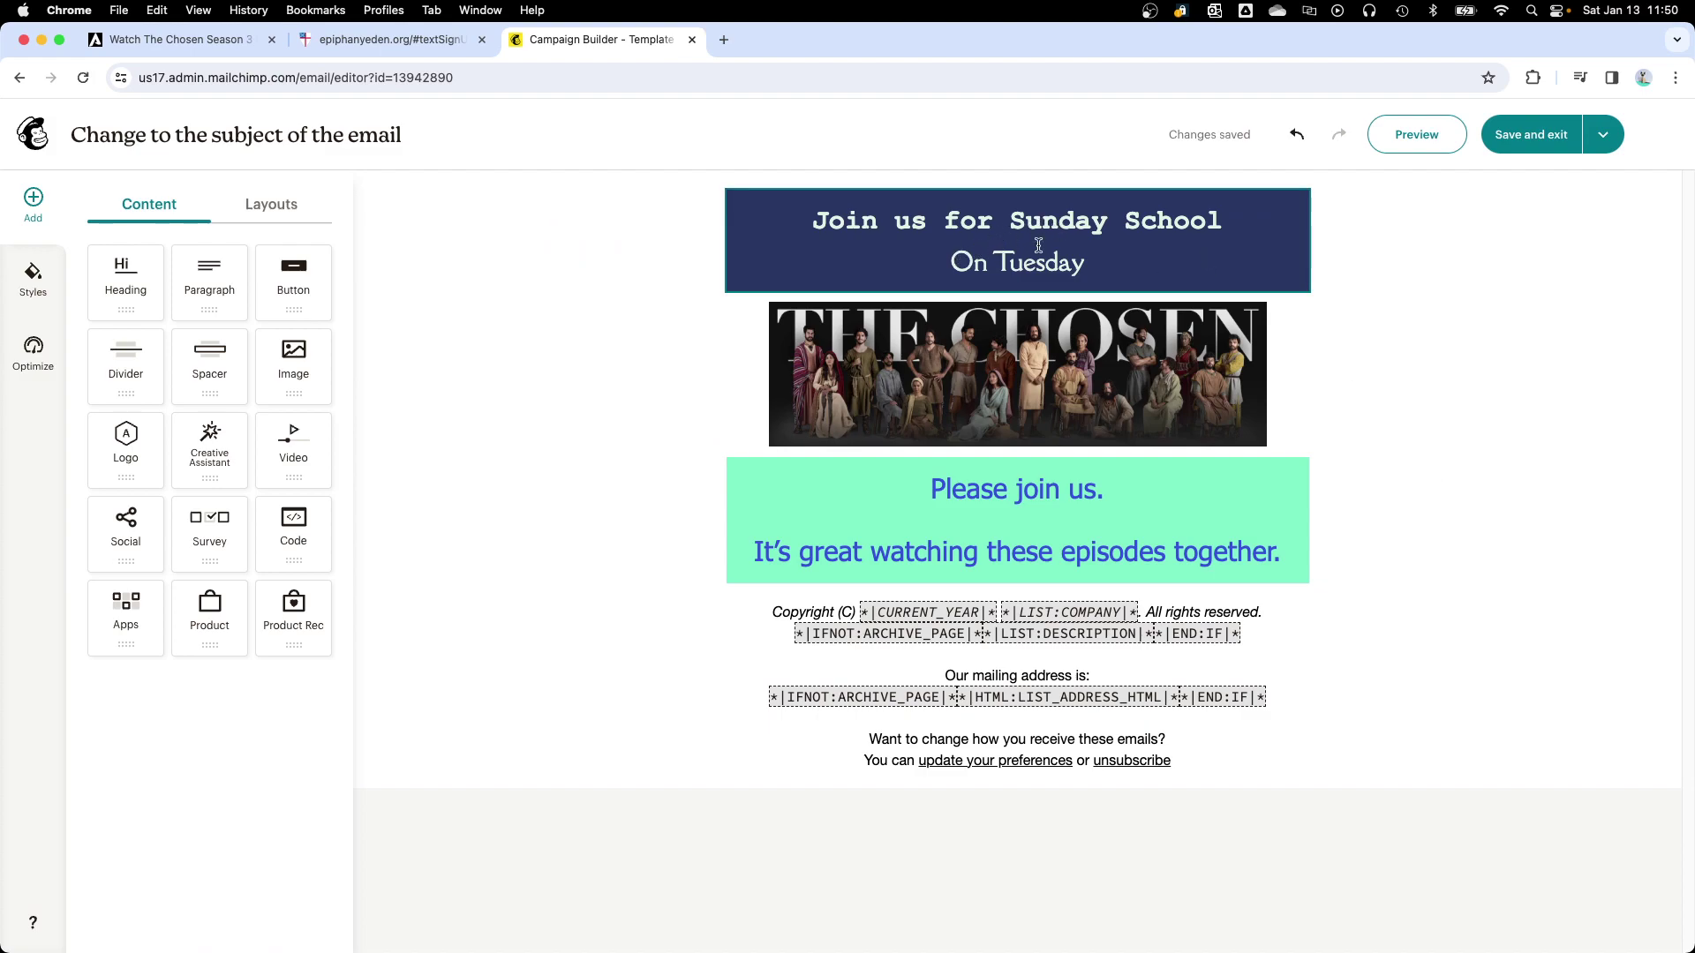
left_click(892, 244)
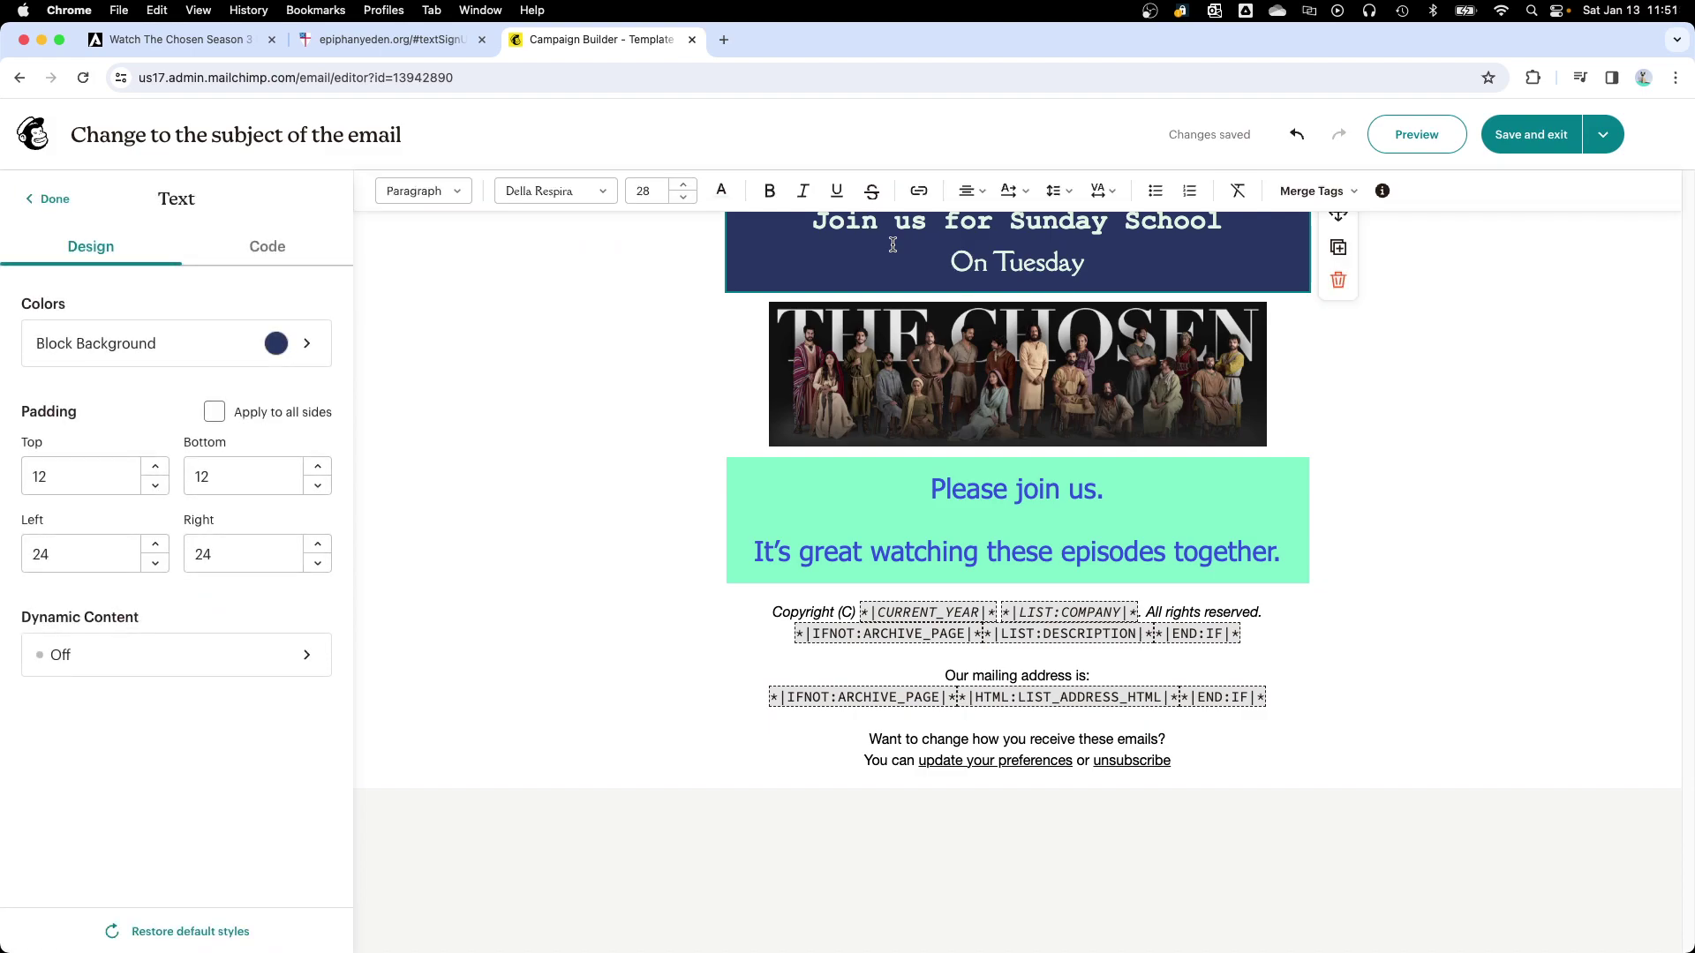
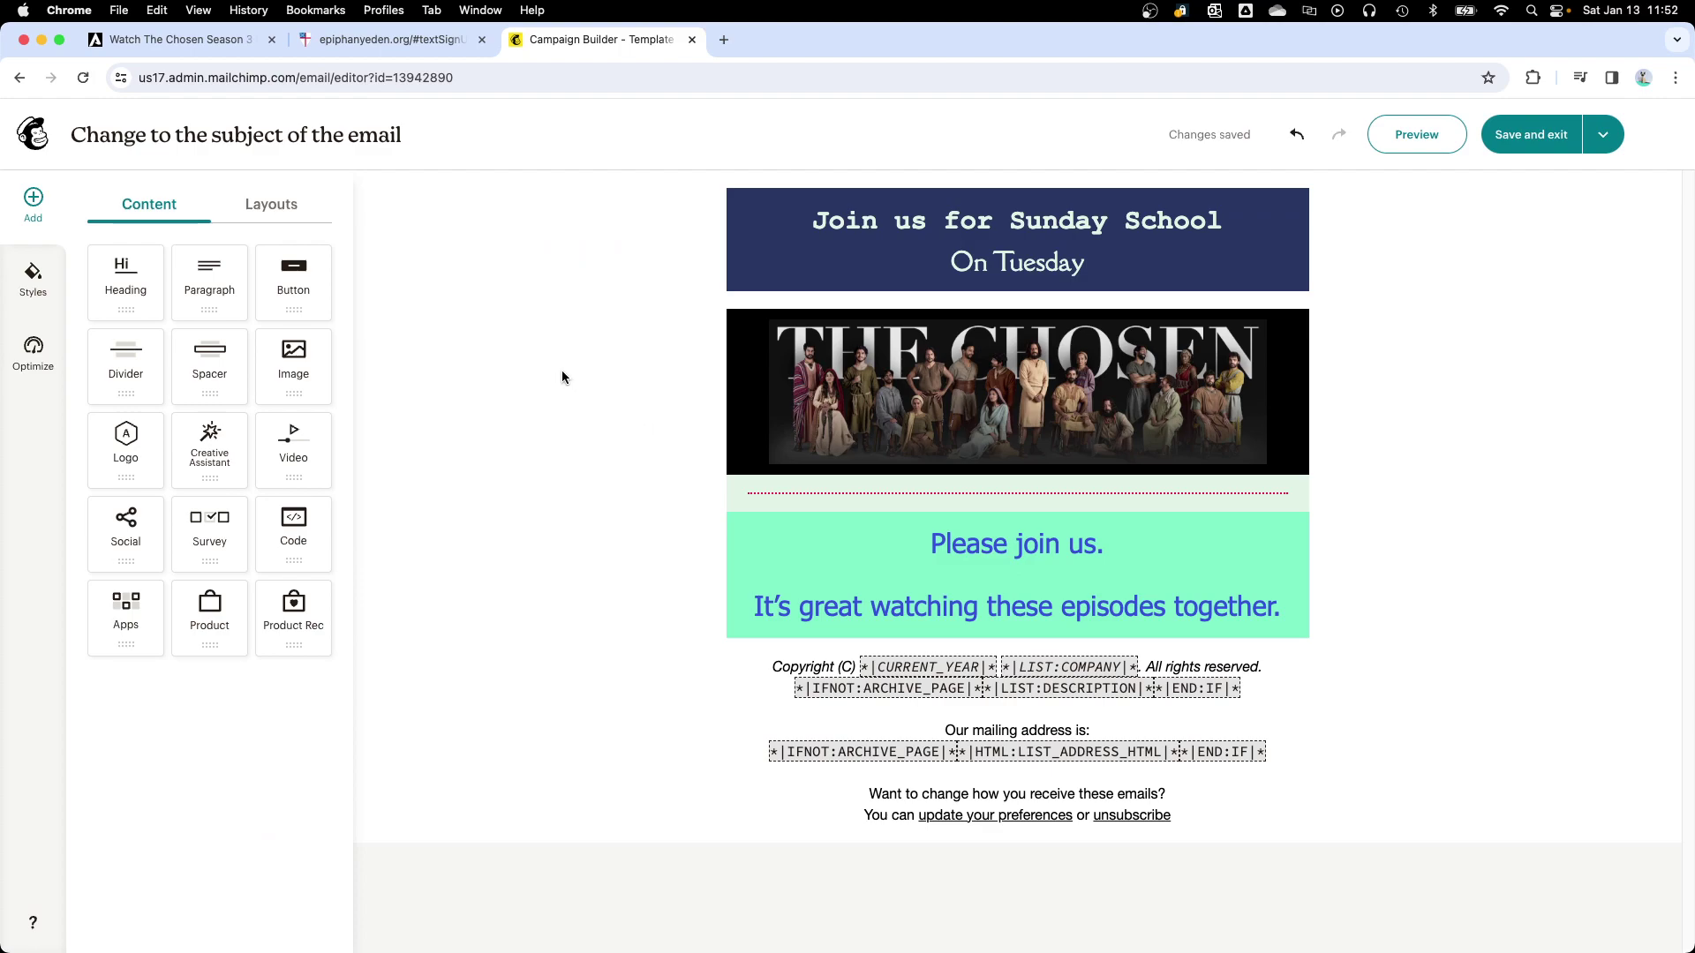
Set the email background to the light grey #D0D0D0 swatch under Styles > Email.
left_click(34, 280)
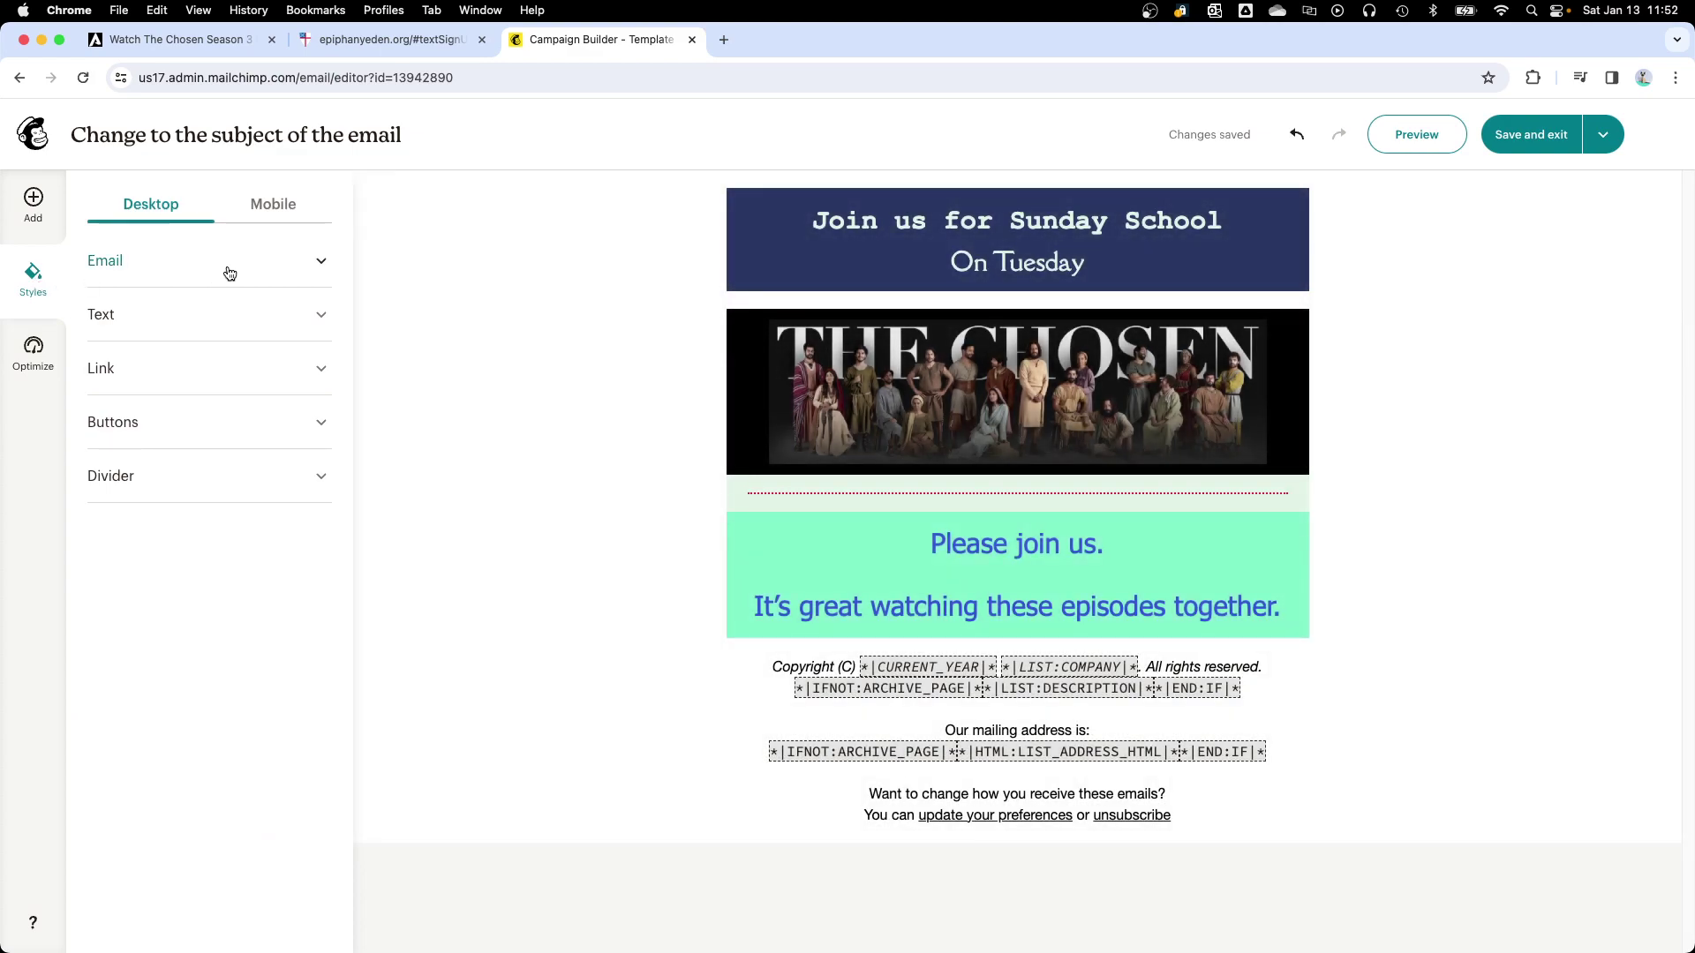
left_click(323, 265)
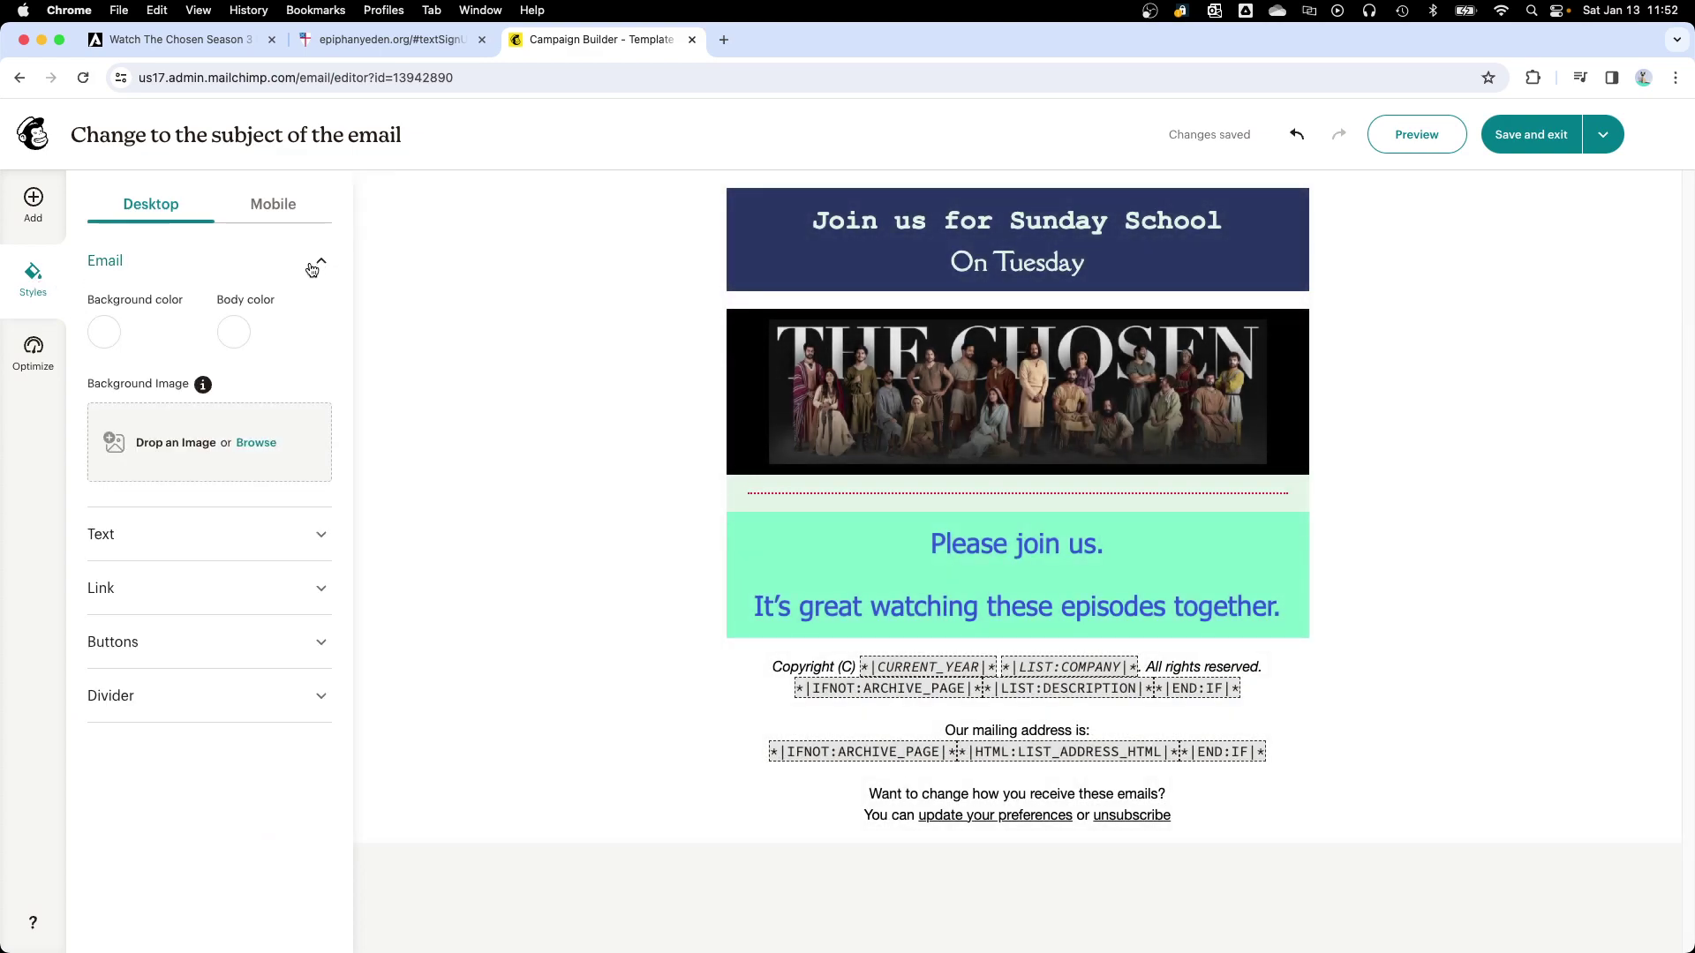
left_click(104, 335)
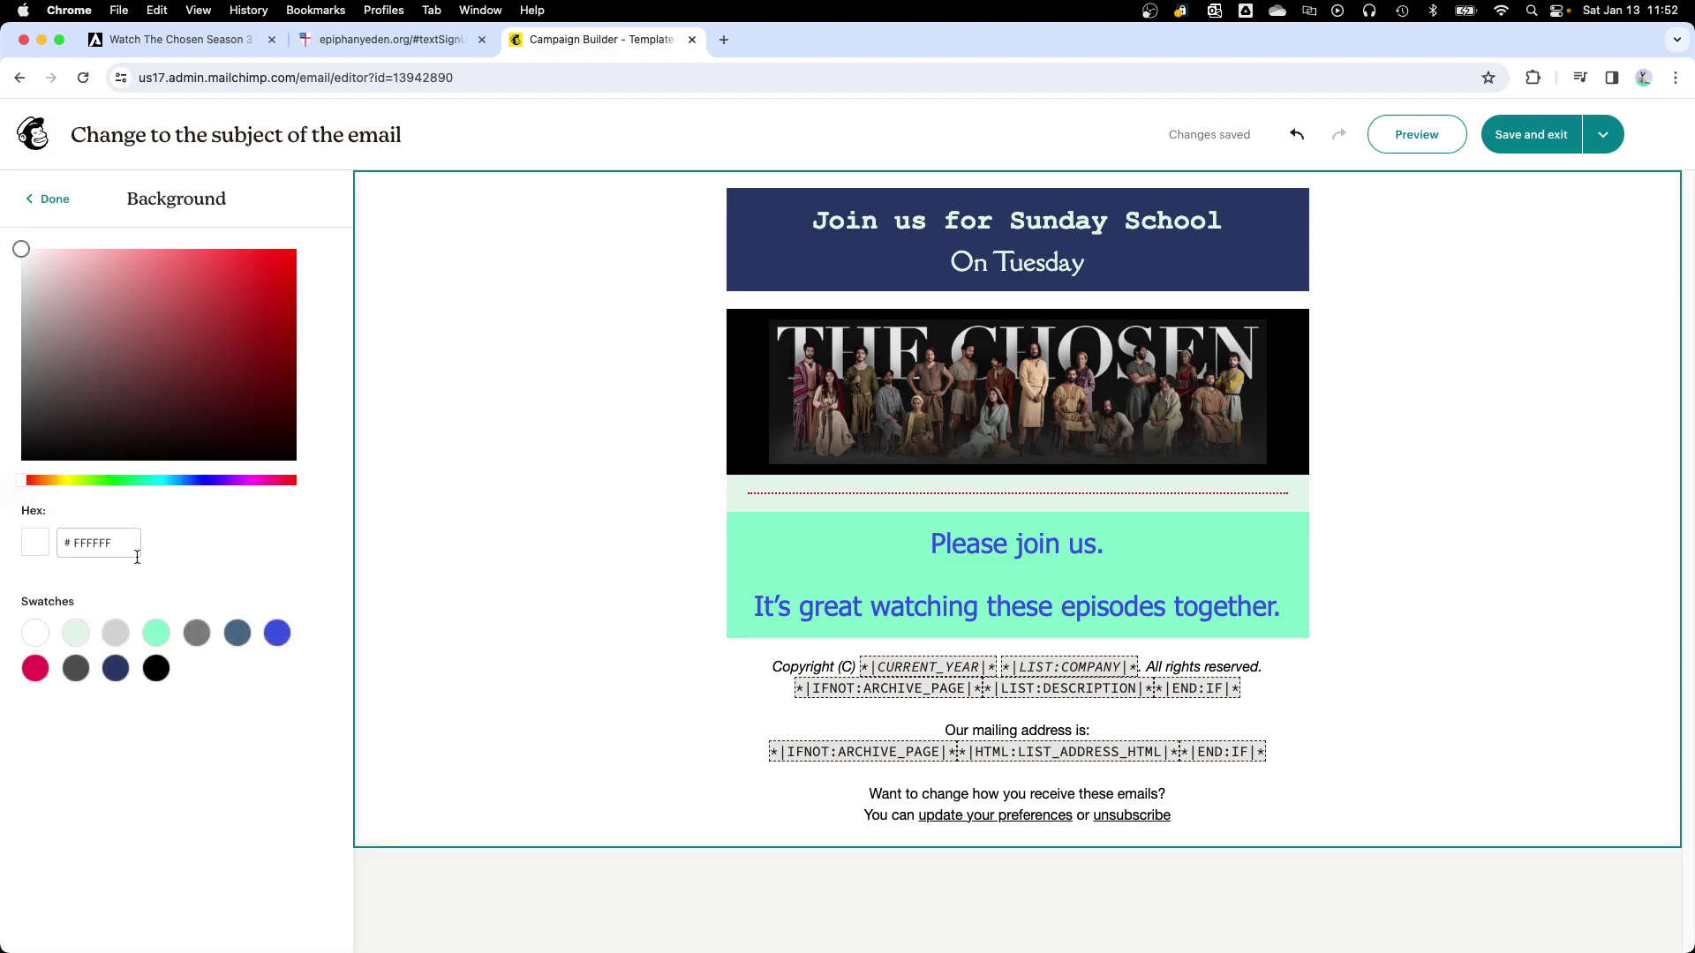
left_click(114, 643)
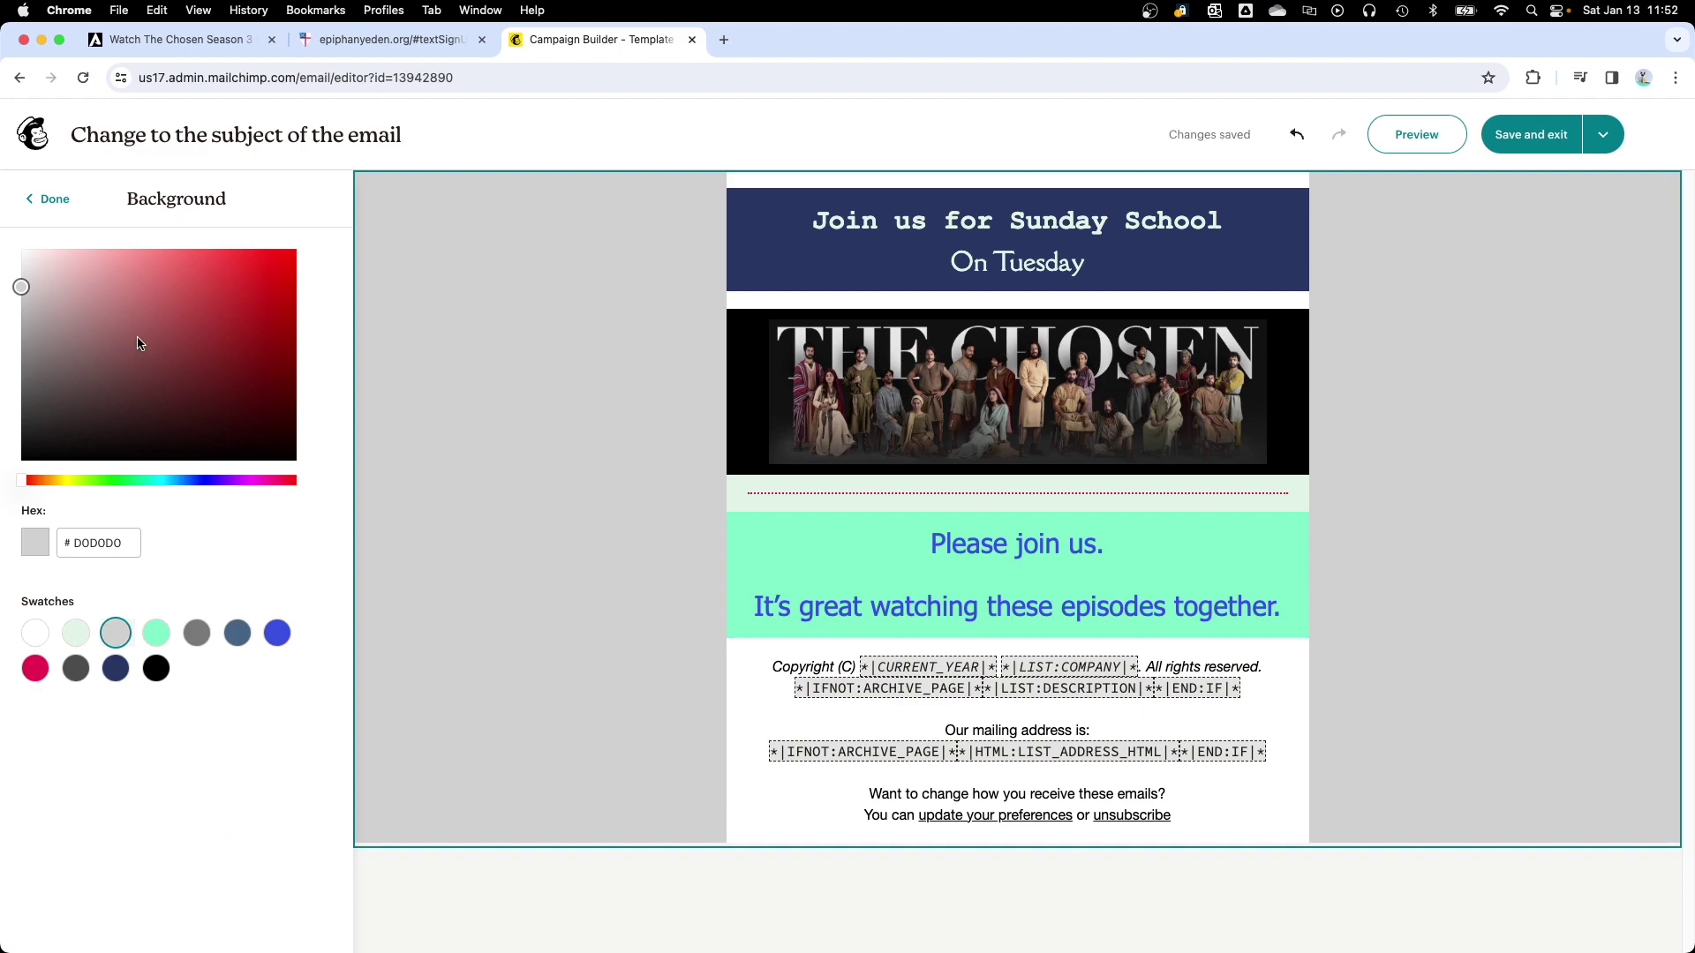
left_click(49, 201)
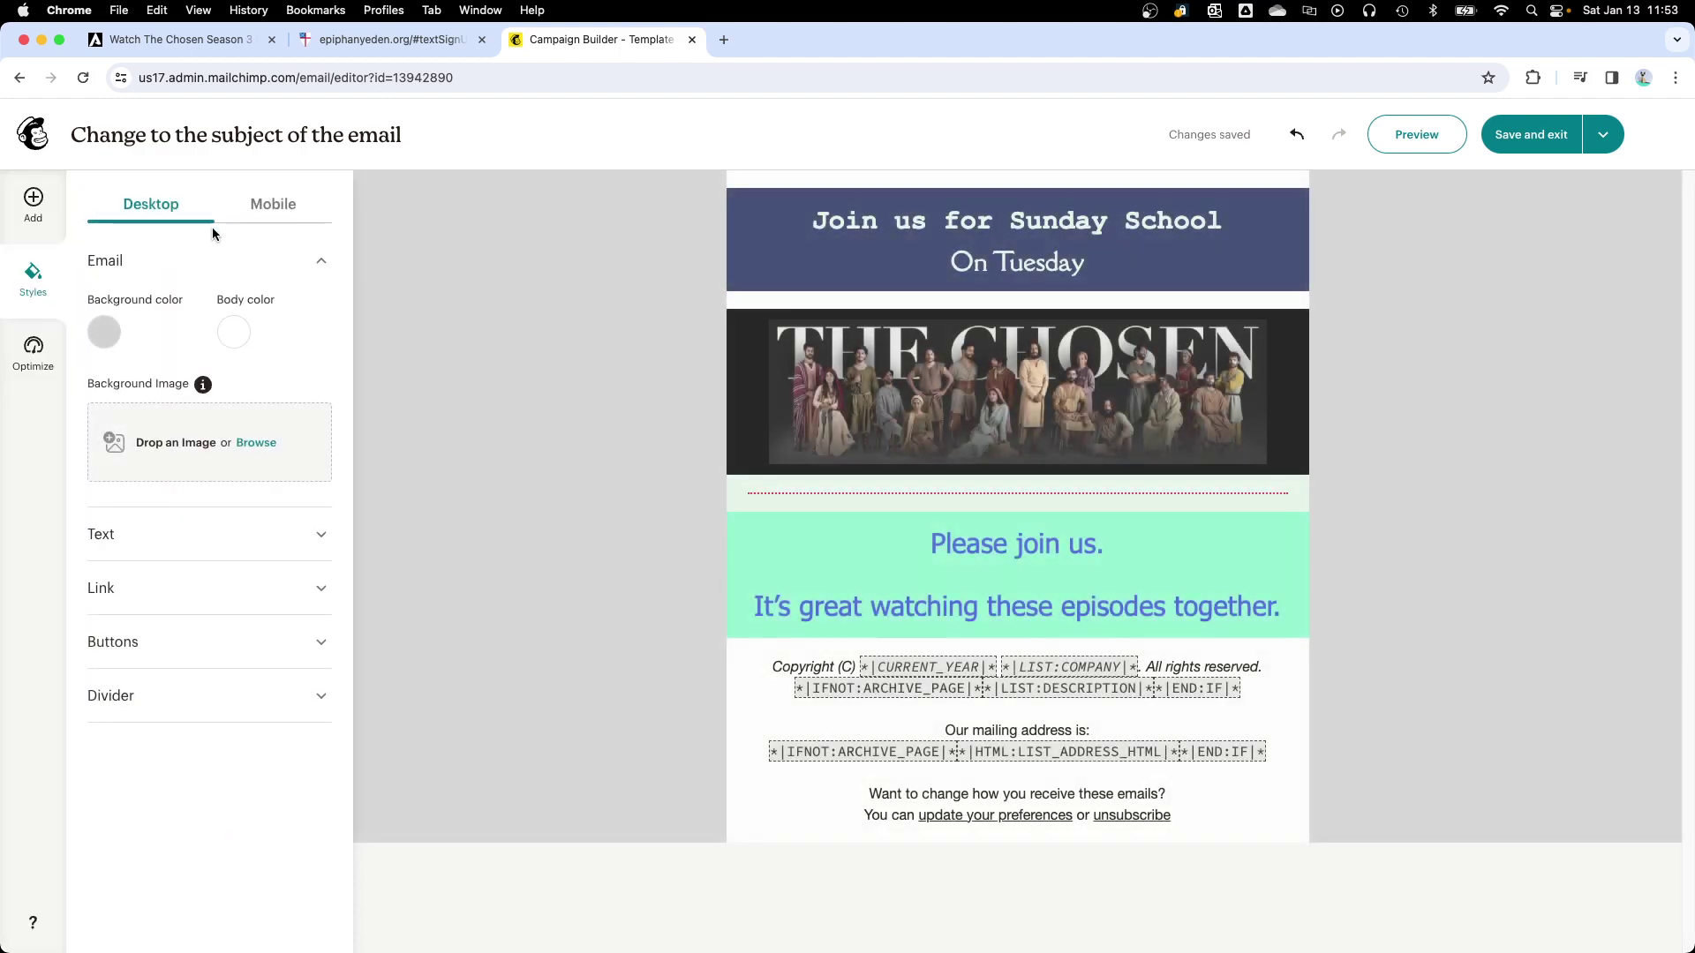
Preview the mobile layout, return to desktop, review Text styles, then show the addable blocks.
left_click(281, 208)
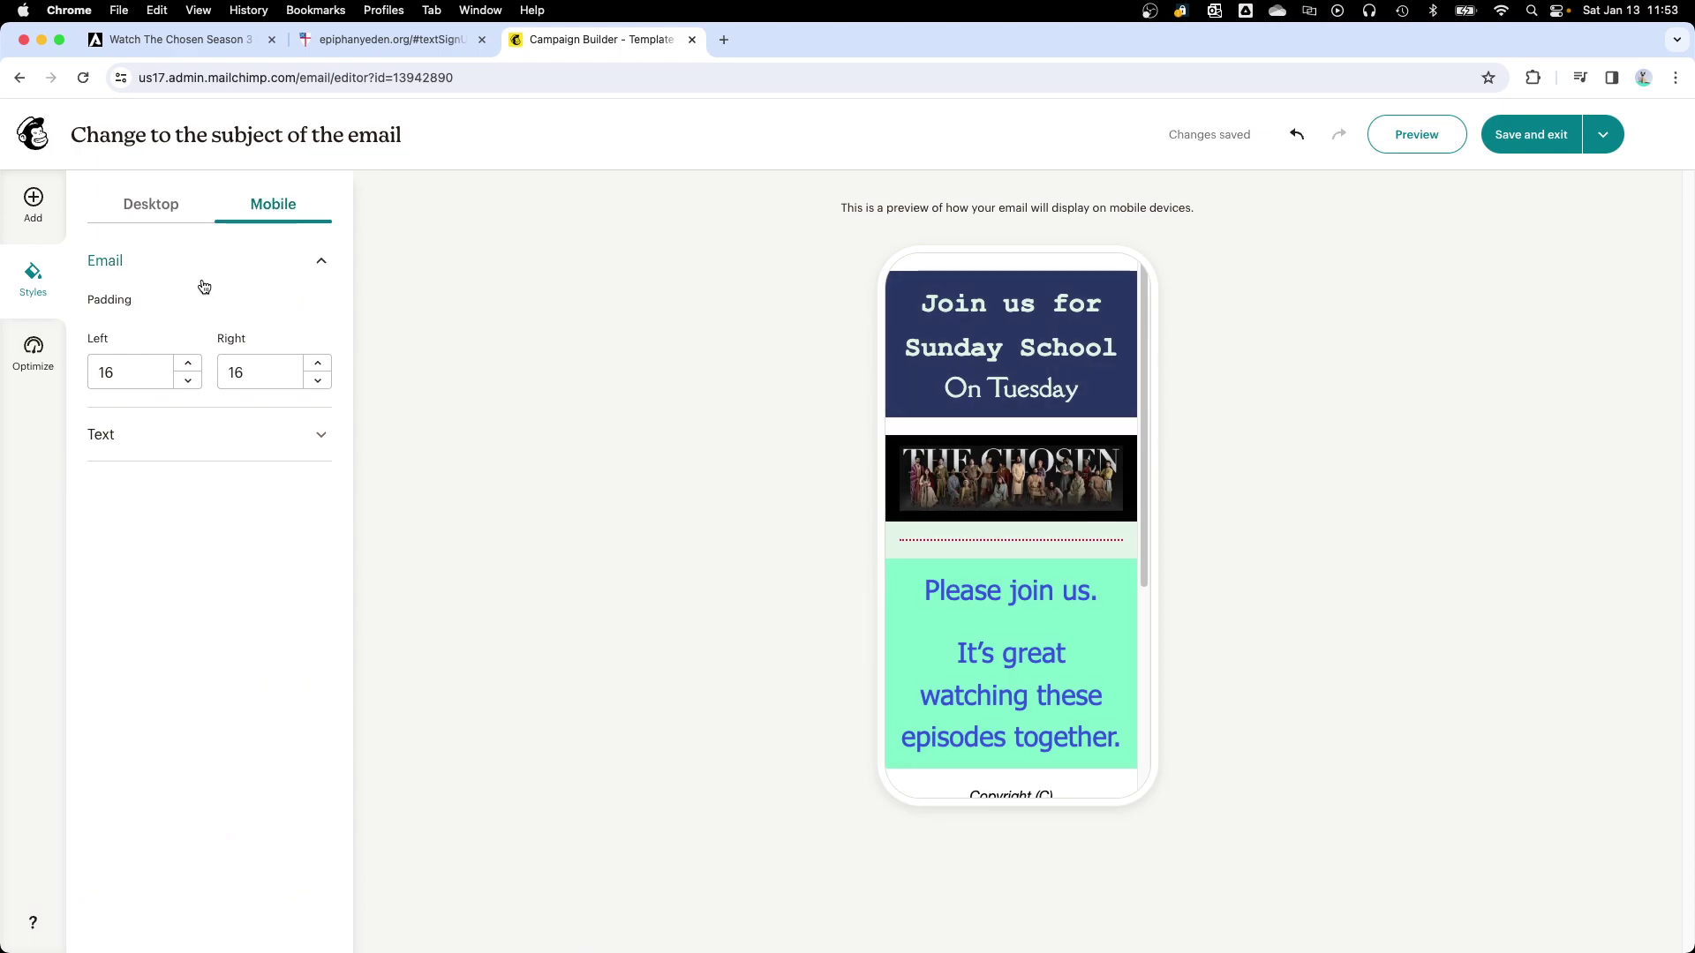
left_click(160, 205)
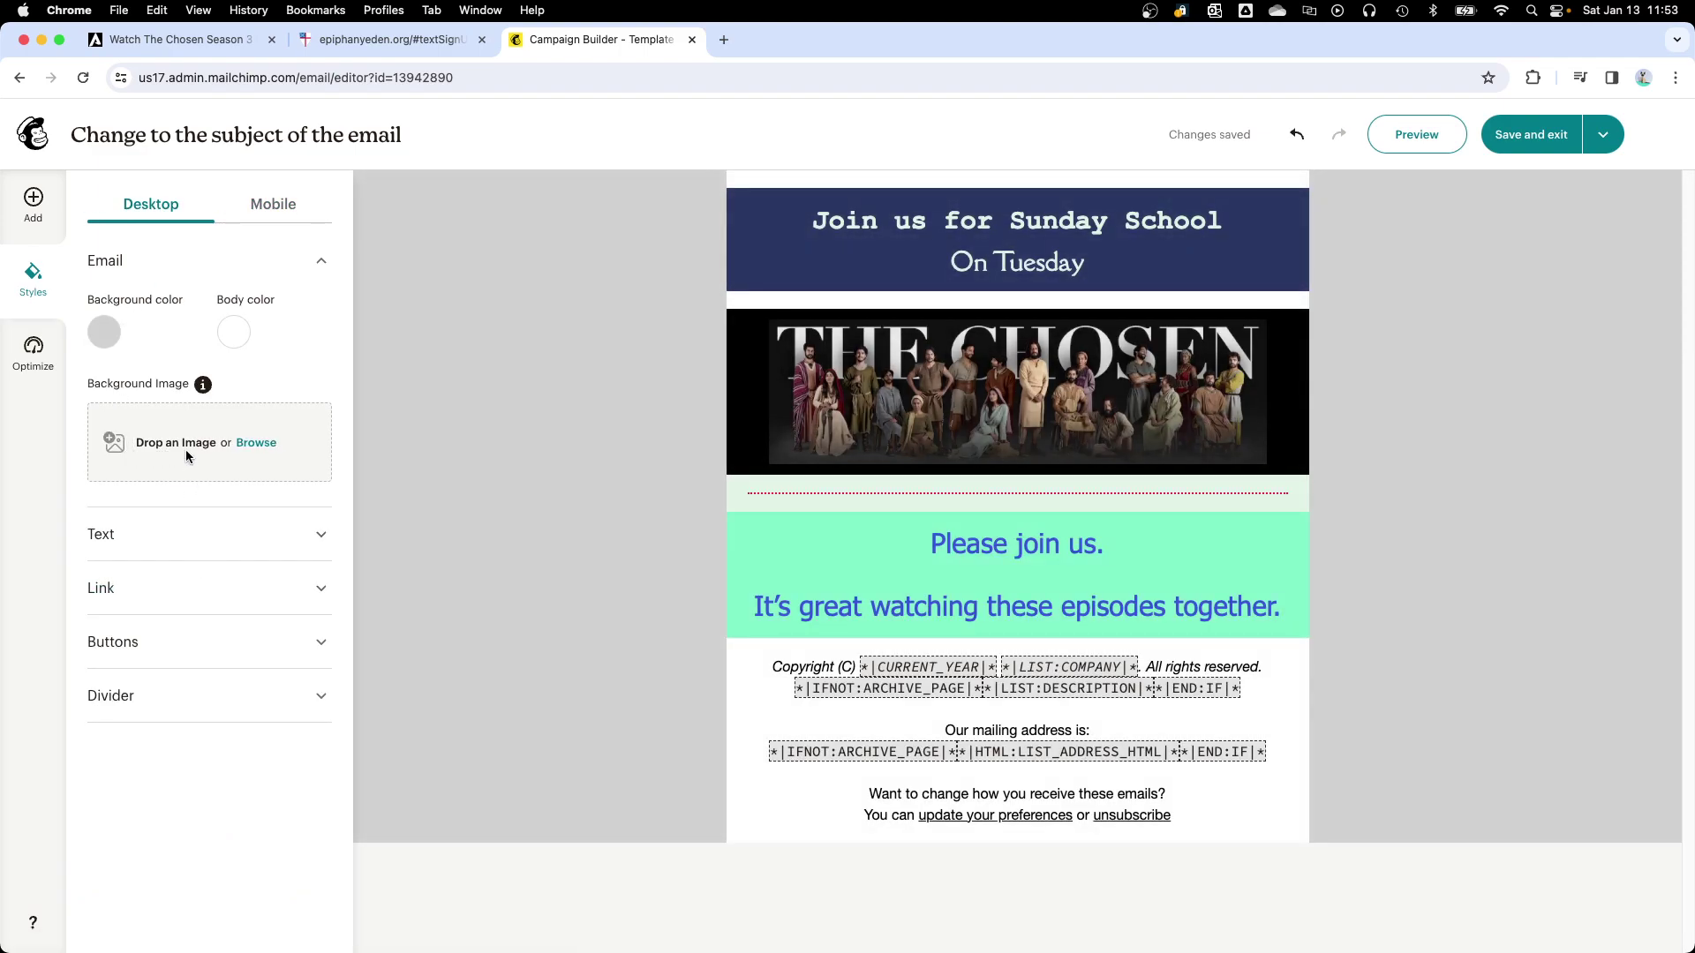
left_click(172, 540)
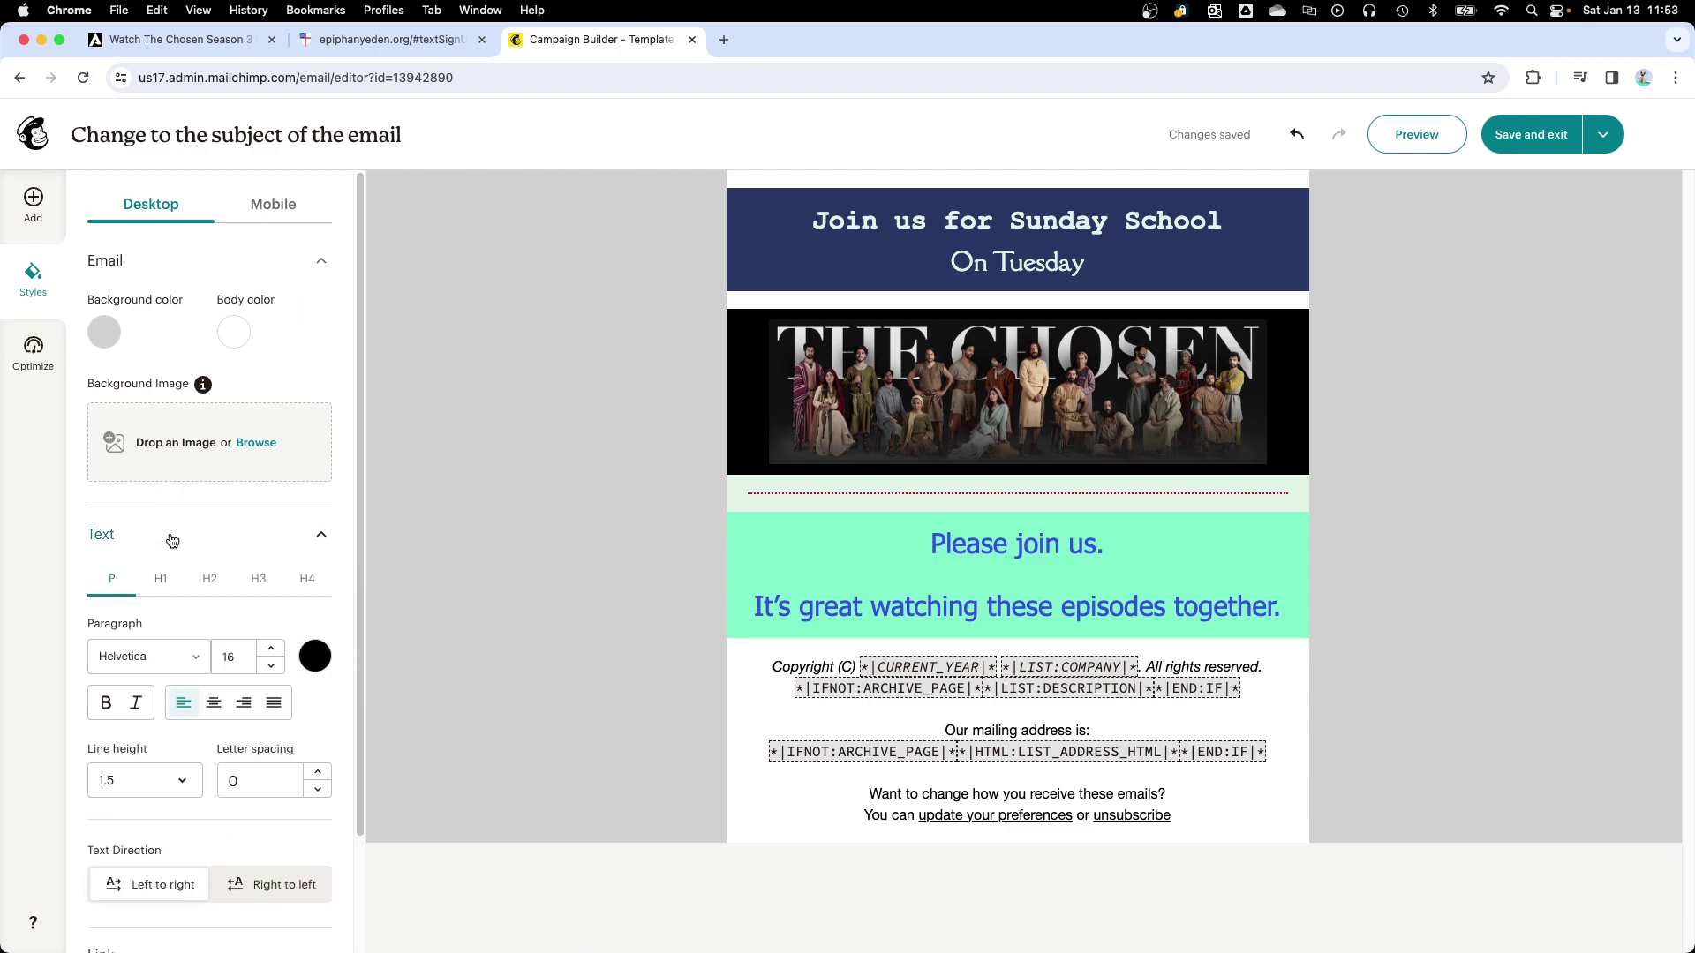
scroll(176, 644, "down", 3)
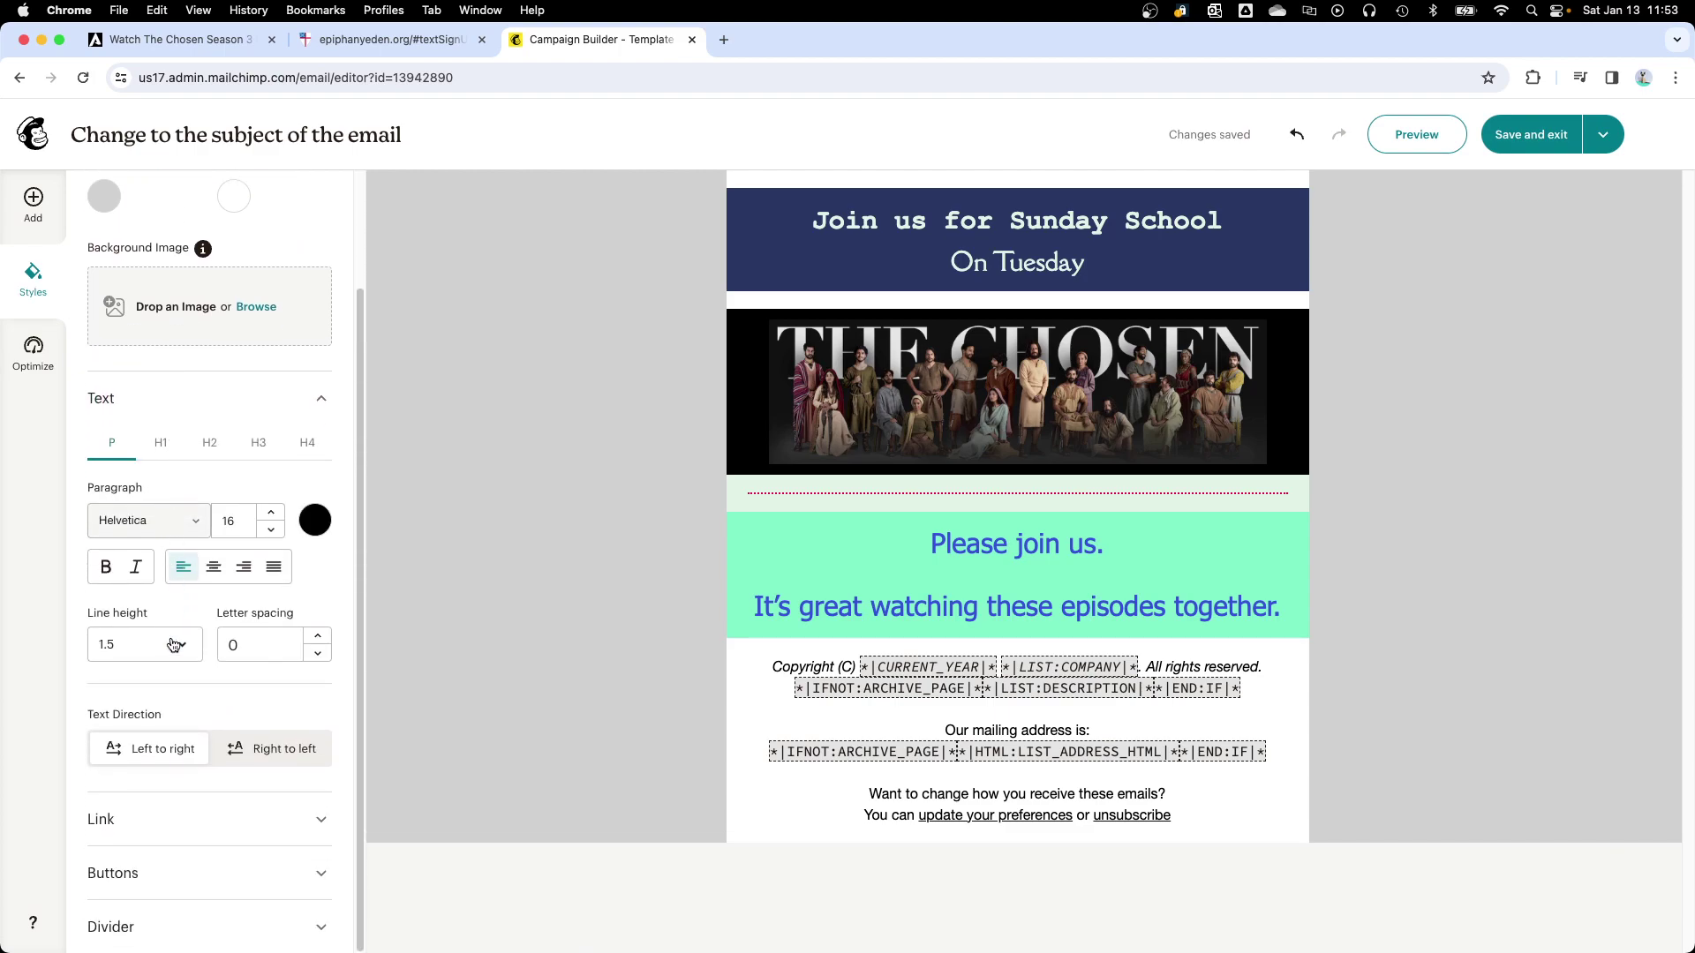
scroll(177, 643, "up", 3)
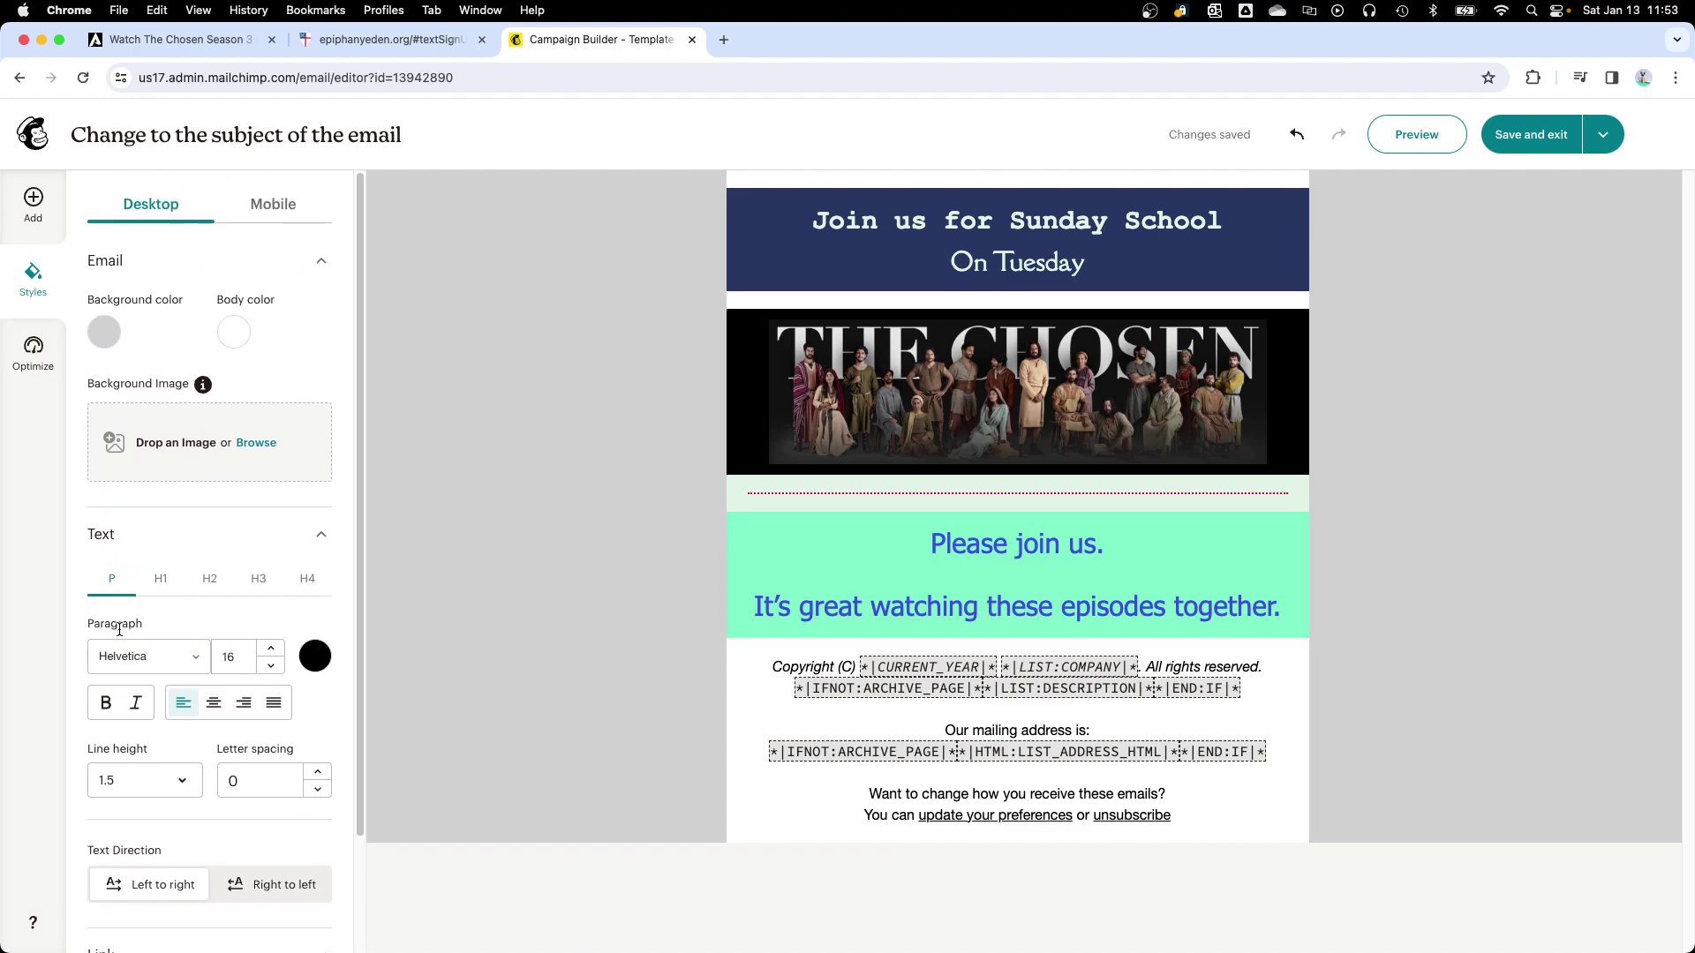
scroll(119, 630, "down", 3)
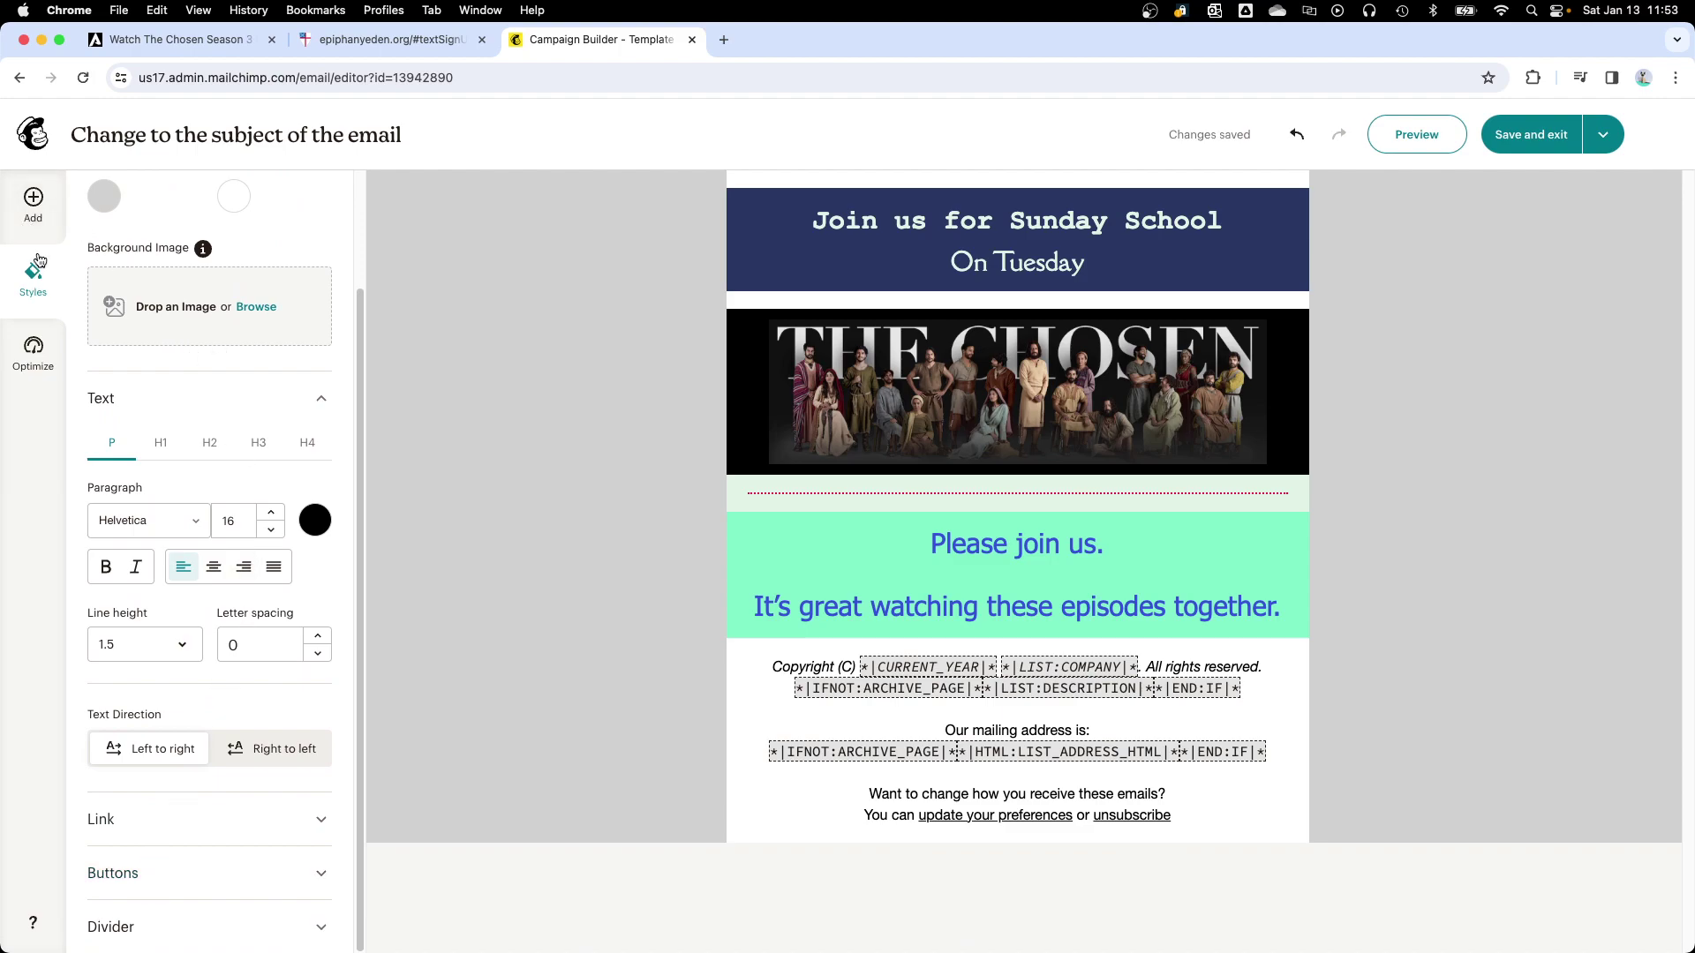
left_click(37, 197)
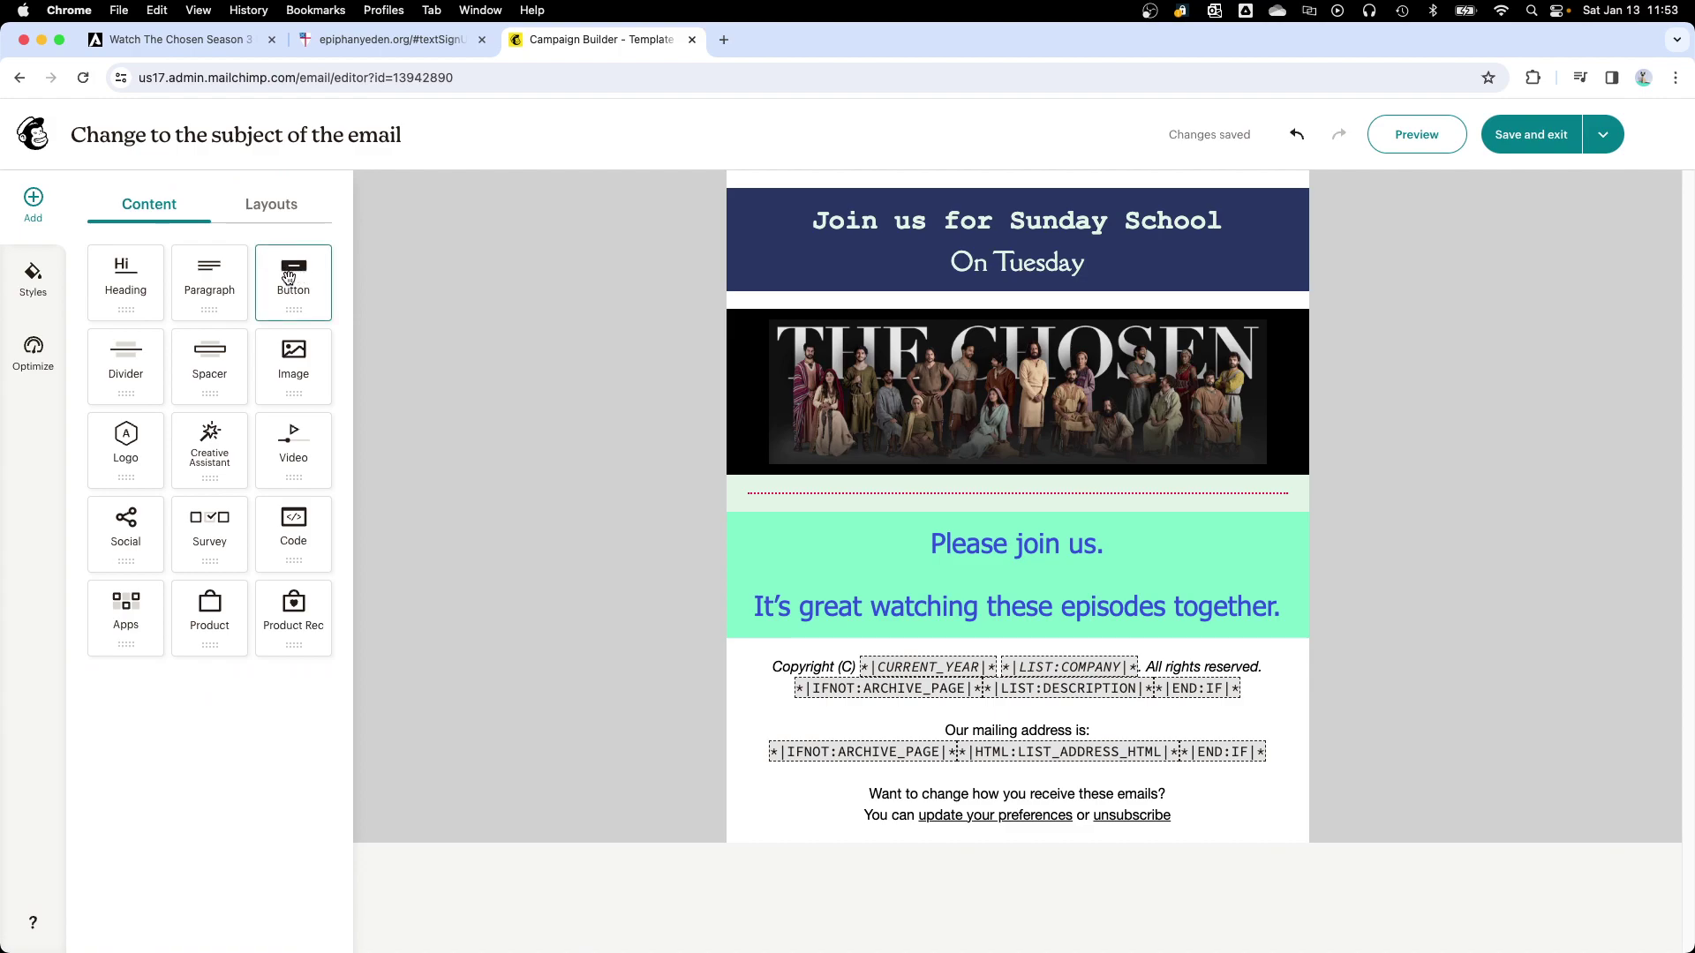
Drop a Button block beneath the green invitation text and select its placeholder label.
left_click_drag(289, 277, 1015, 642)
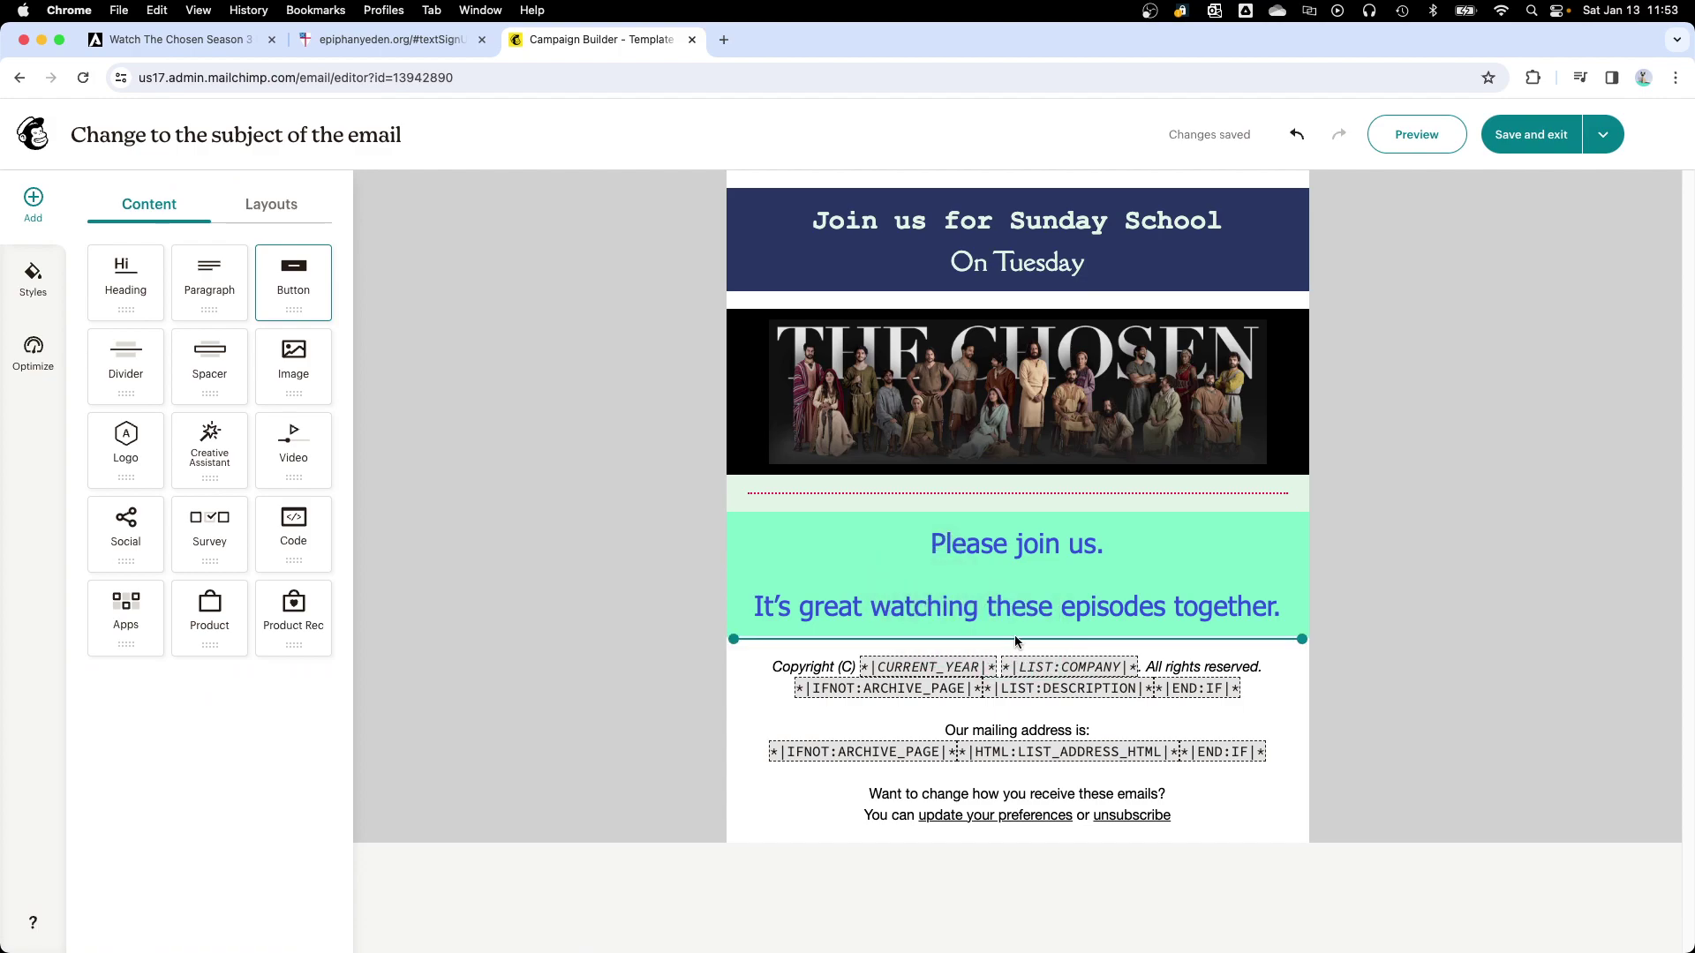
left_click_drag(1289, 643, 1288, 642)
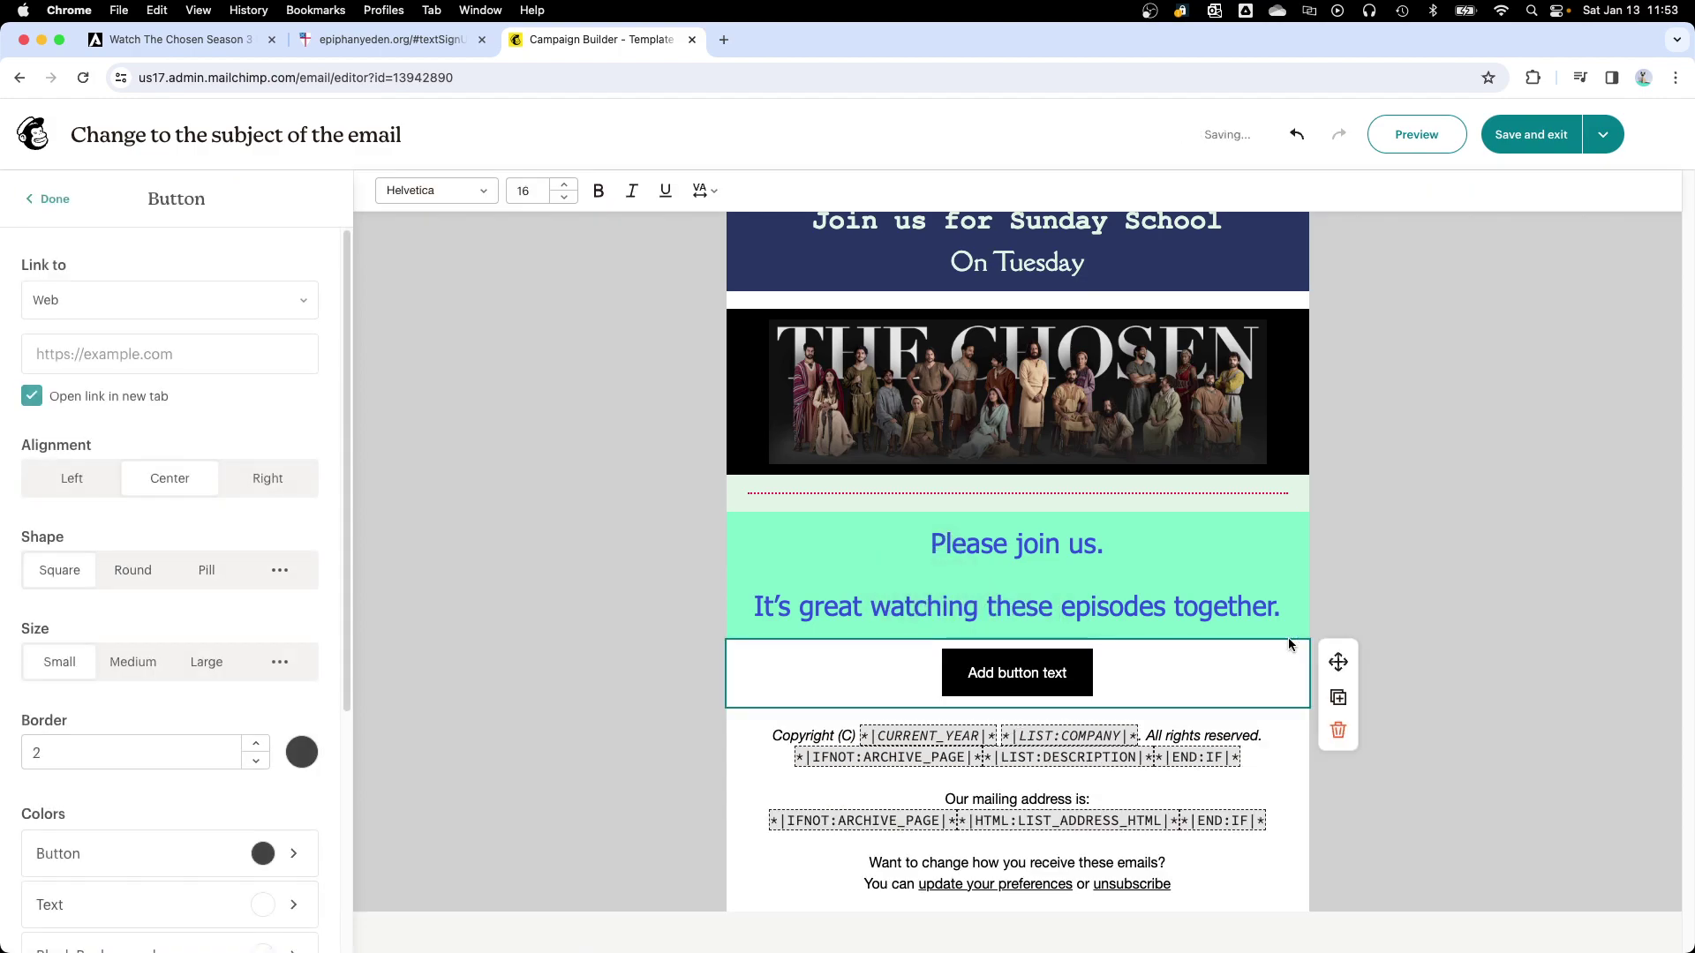
triple_click(1069, 677)
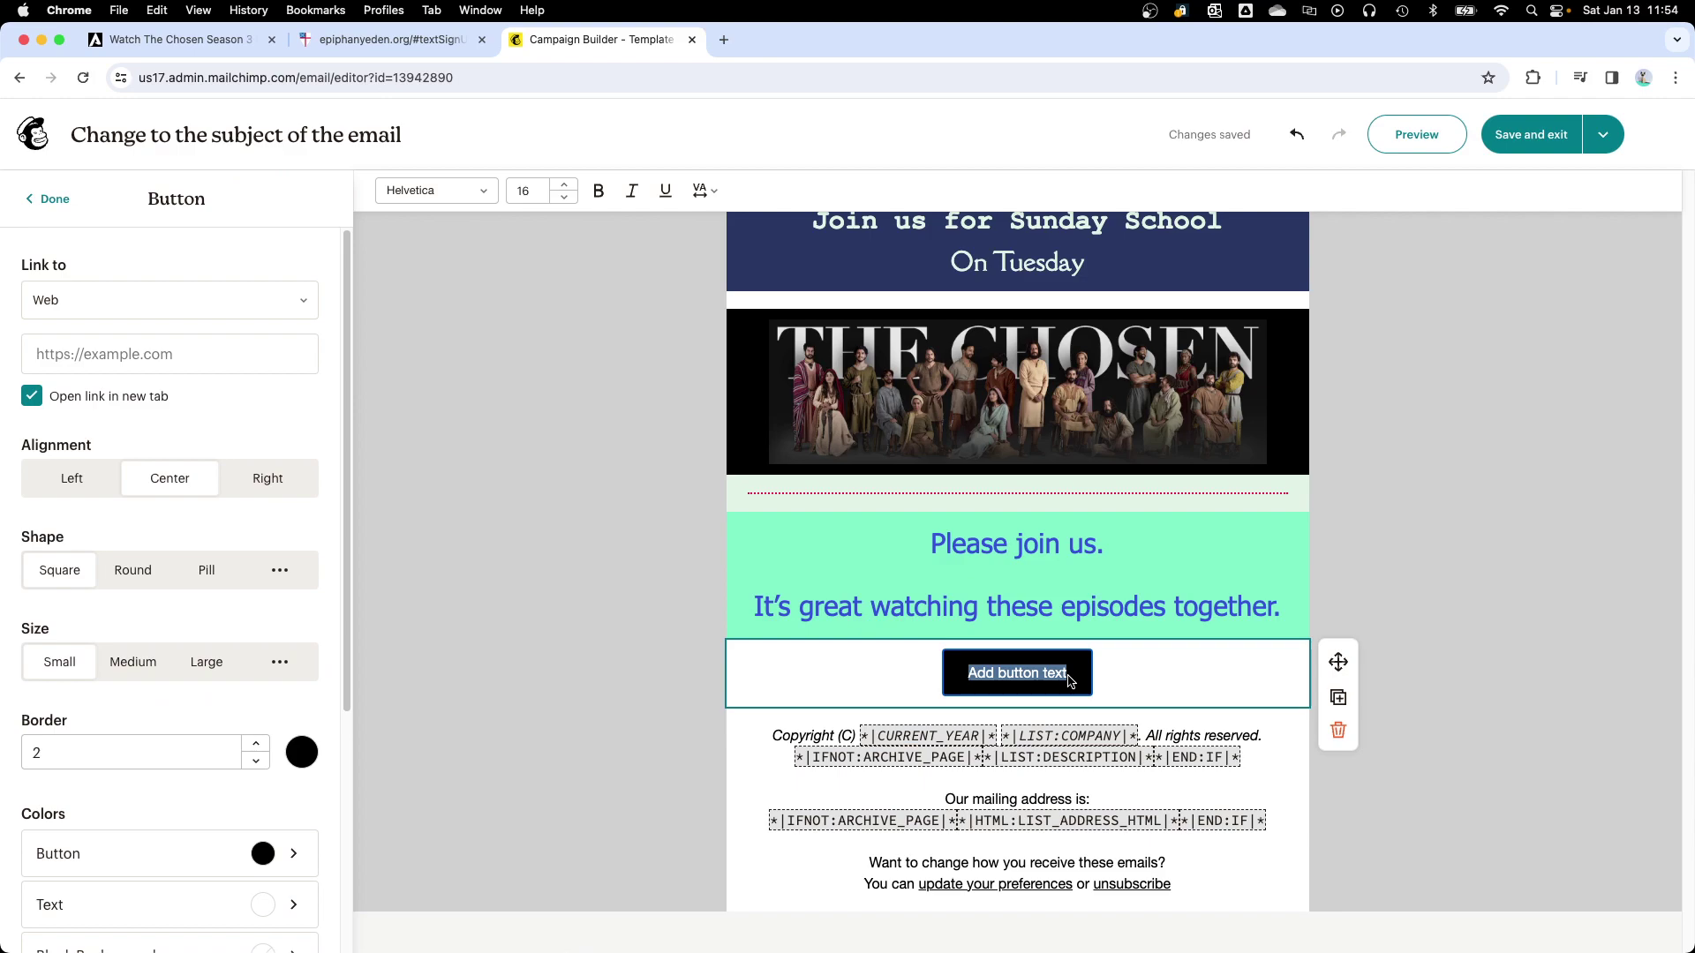
left_click(1069, 679)
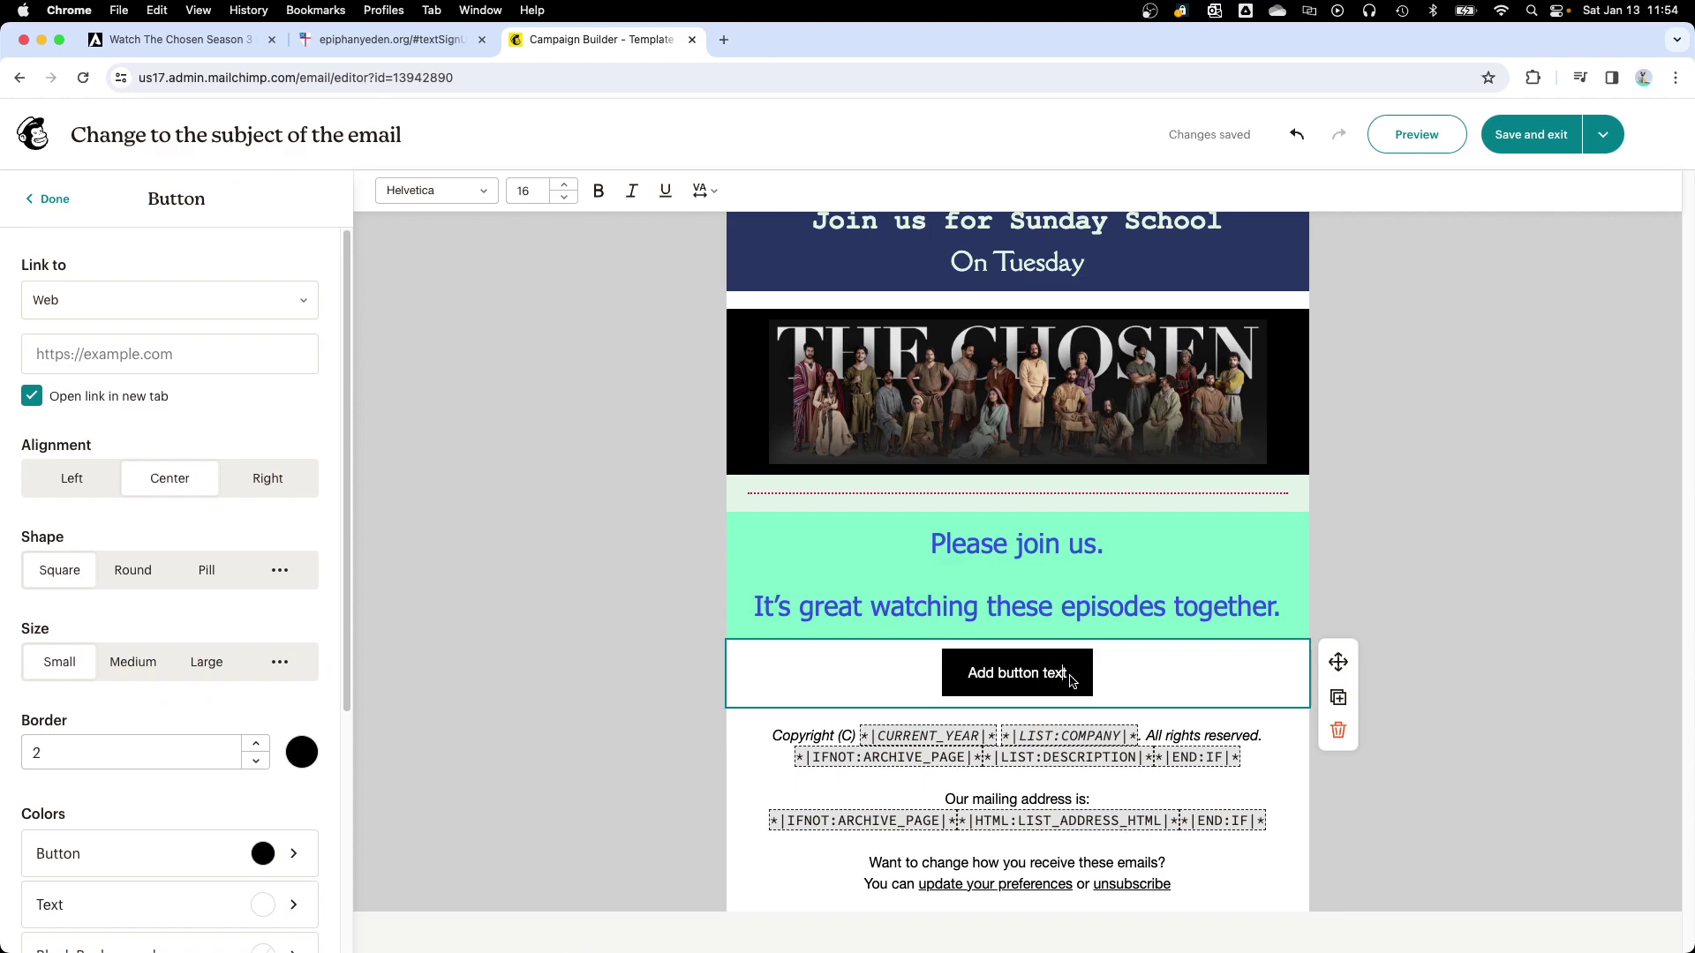
triple_click(1068, 678)
left_click(1057, 675)
Replace the button label with 'Watch Season 3 Episode 2'.
type("W")
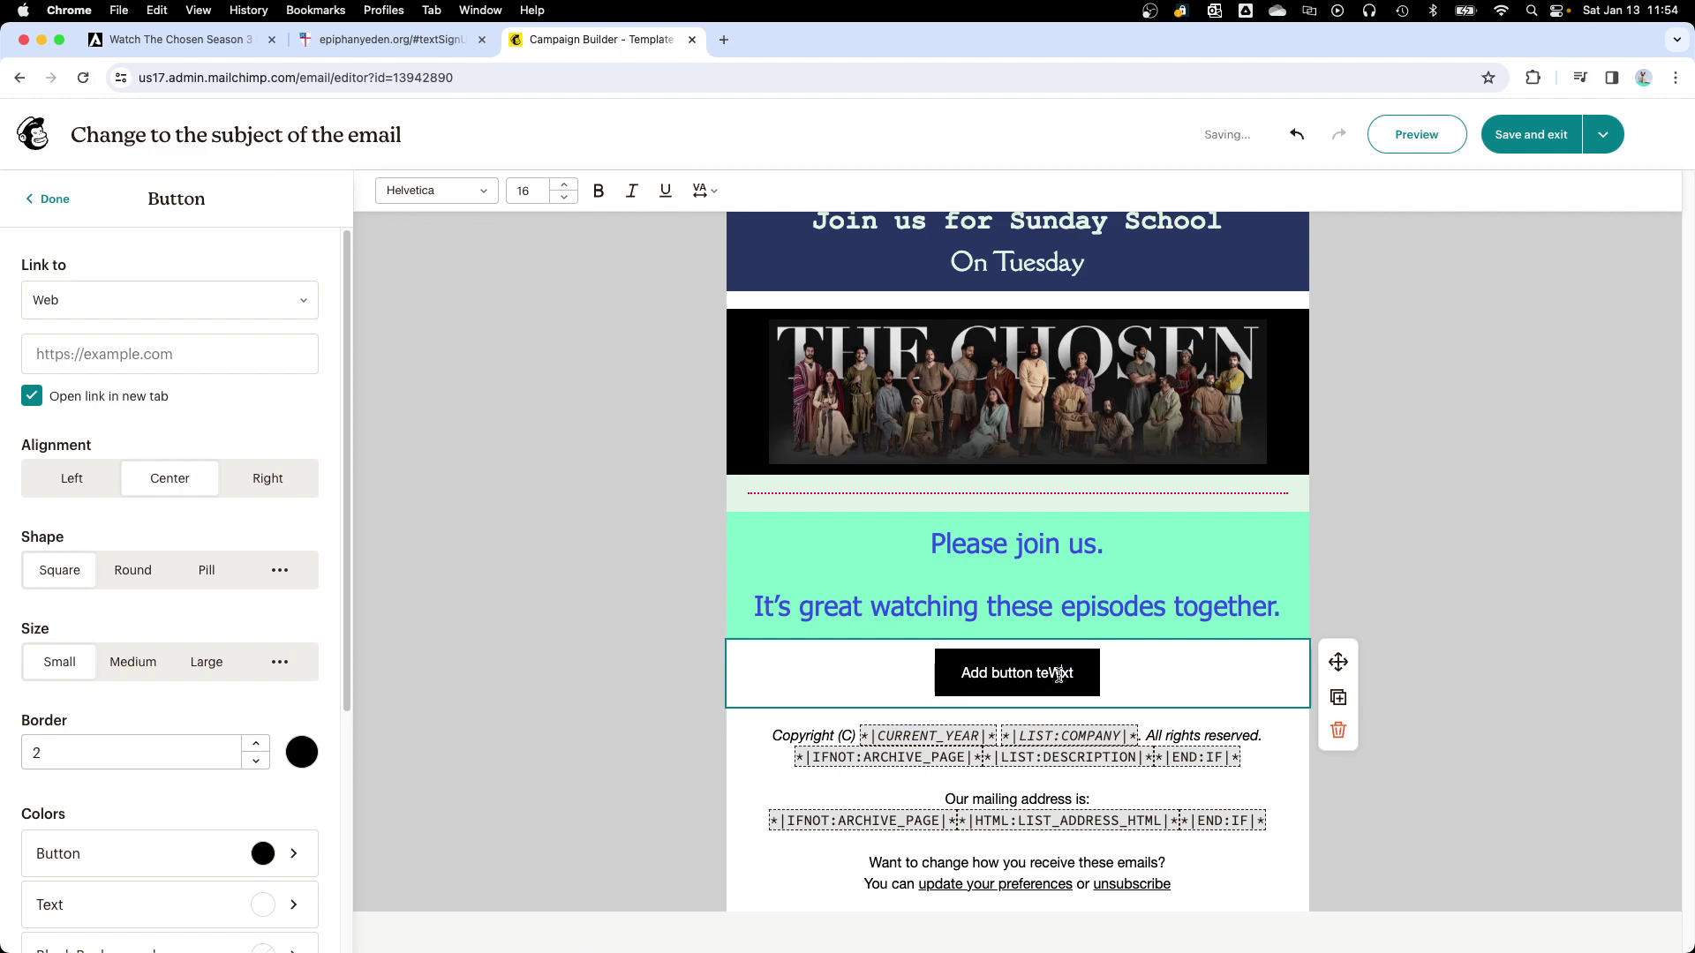
left_click(969, 675)
key("Delete")
key("Delete")
key("Delete")
key("Delete")
key("Delete")
key("Delete")
key("Delete")
key("Delete")
key("Delete")
key("Delete")
key("Delete")
key("Delete")
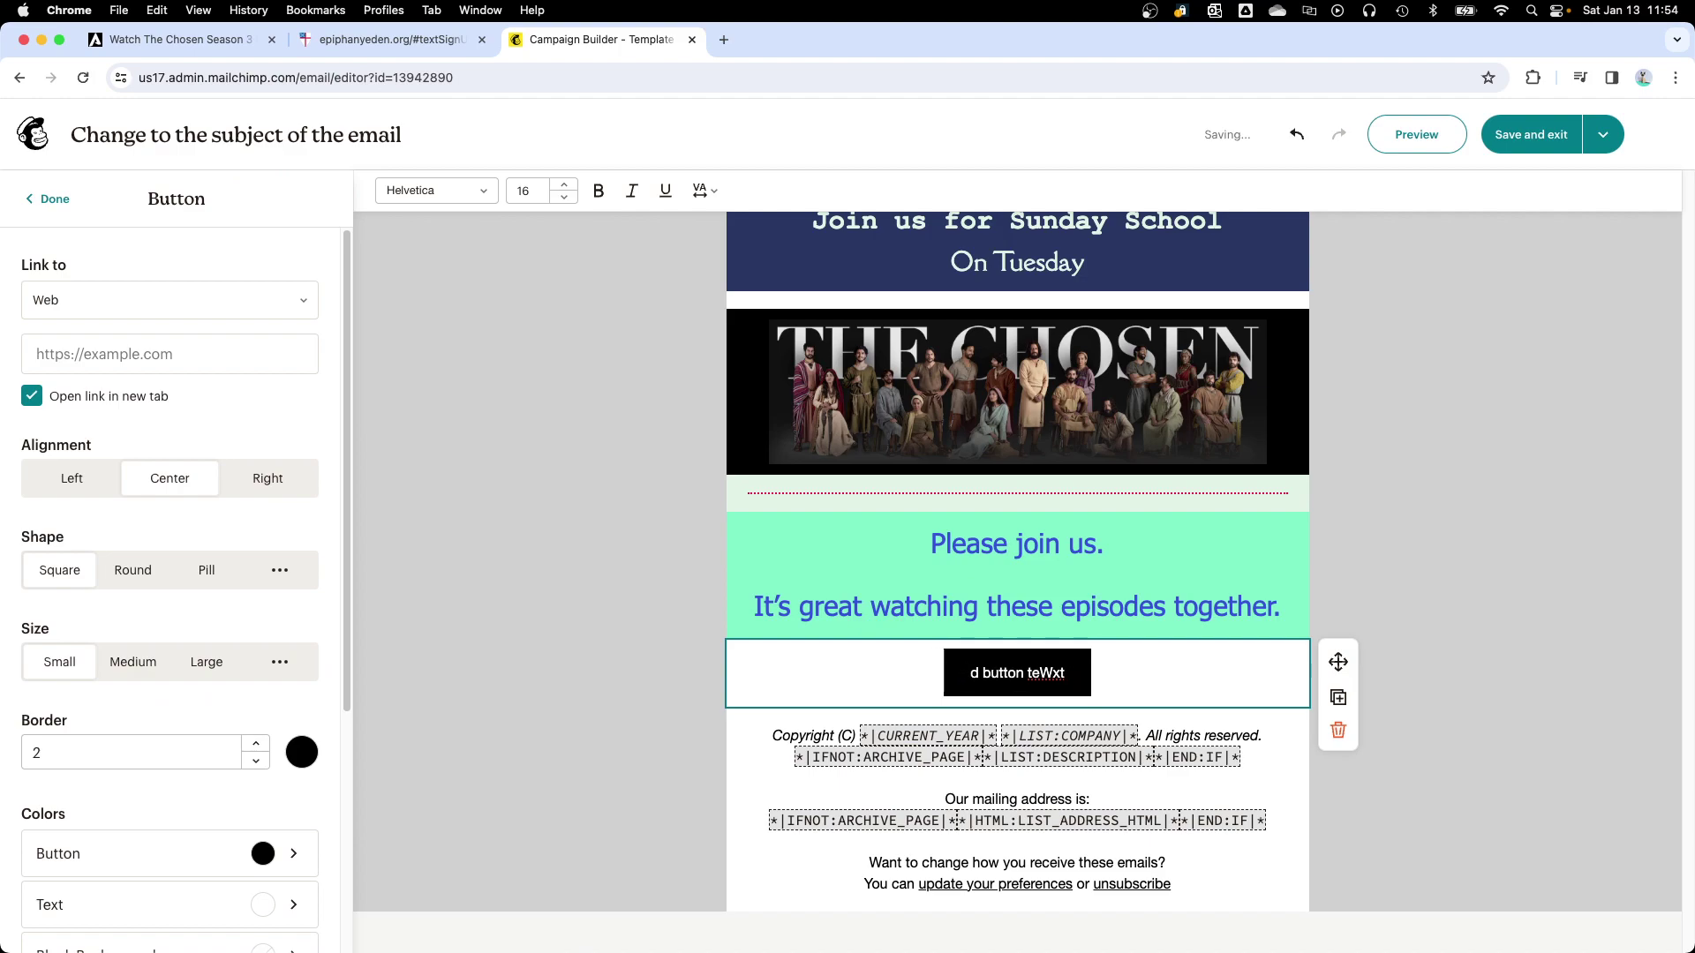
key("Delete")
key("Delete")
key("Delete")
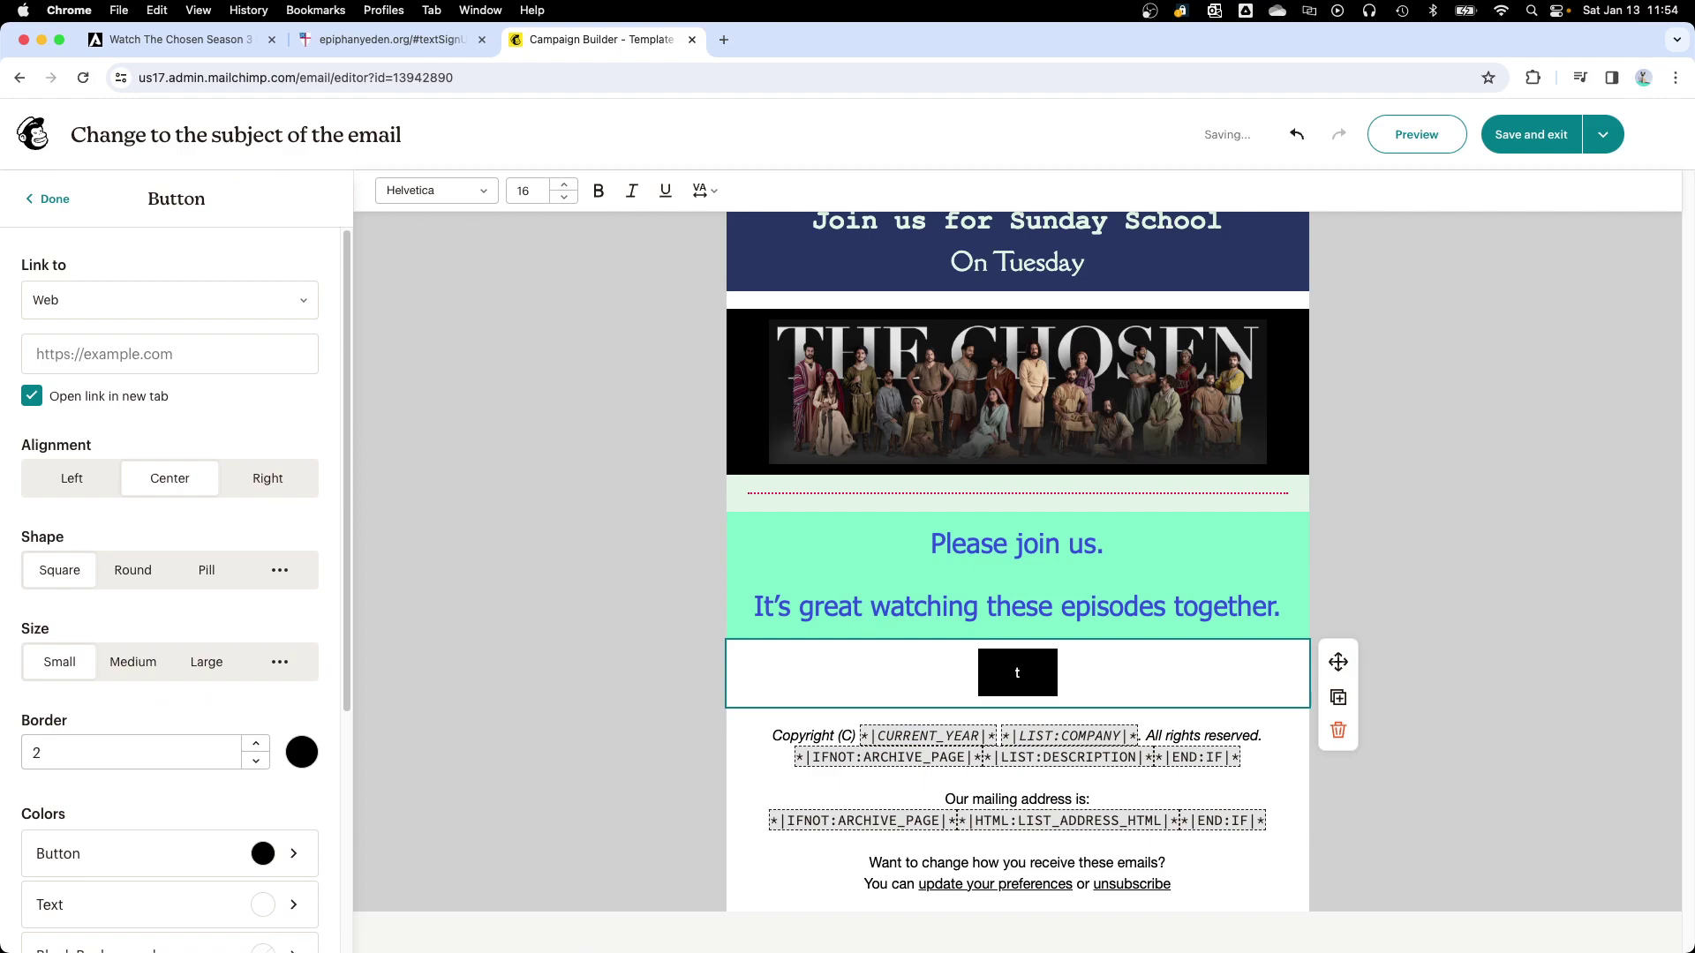
type("Watch Ep")
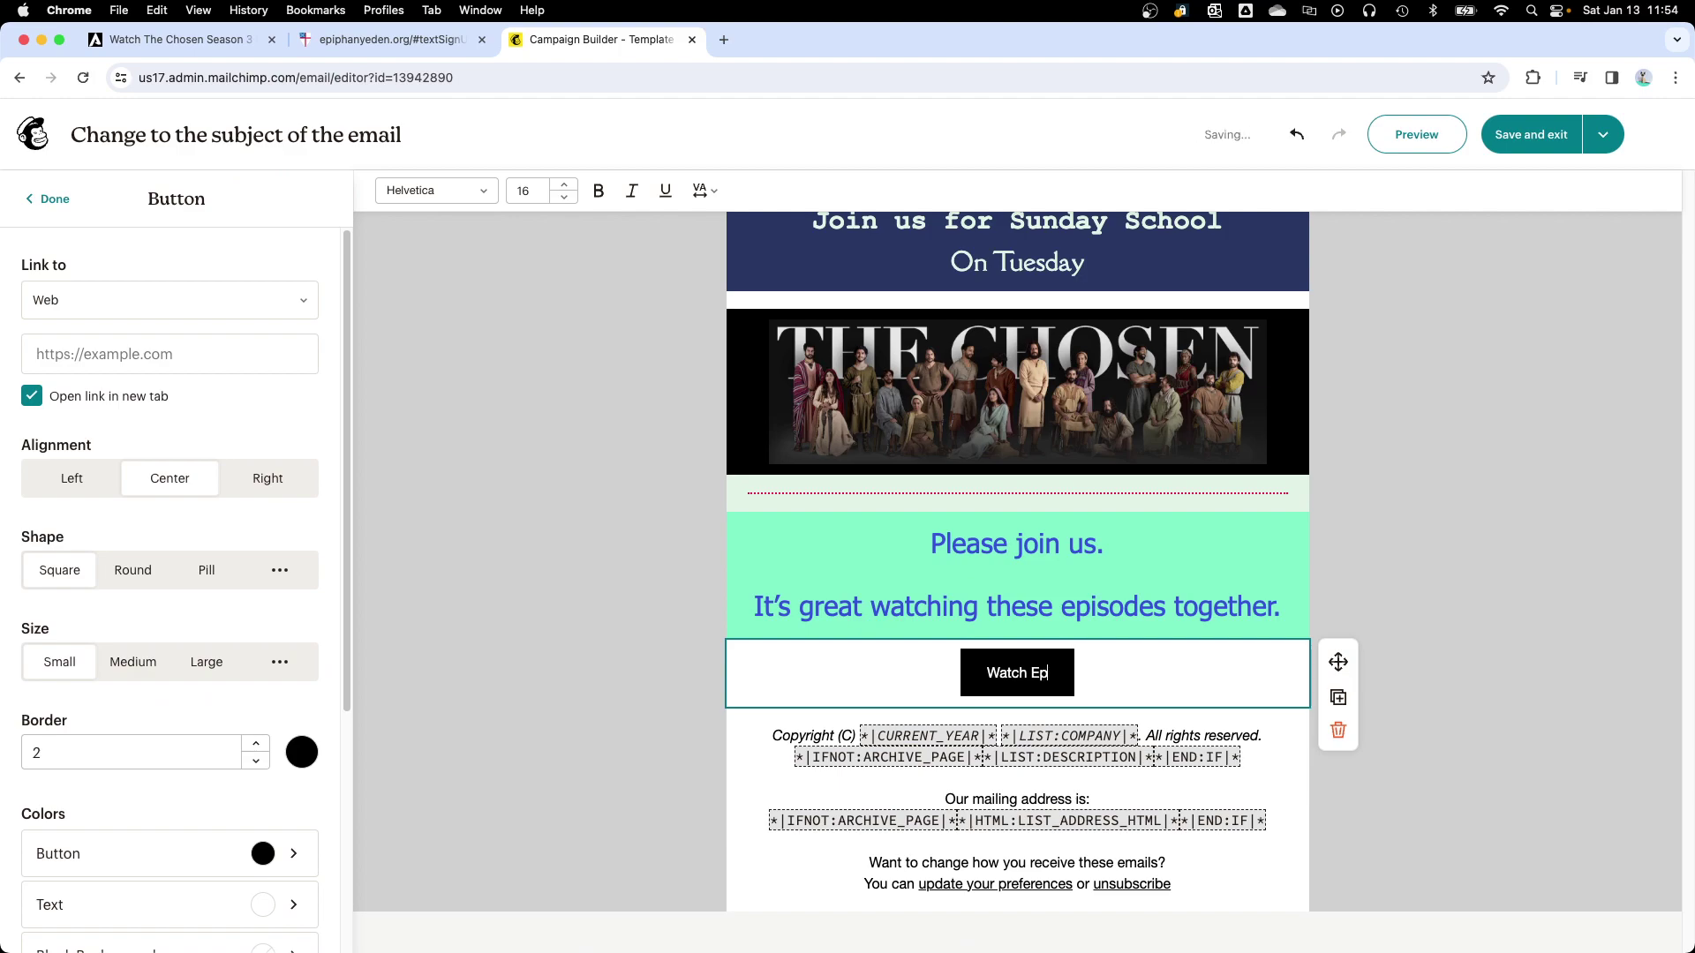
type("isode ")
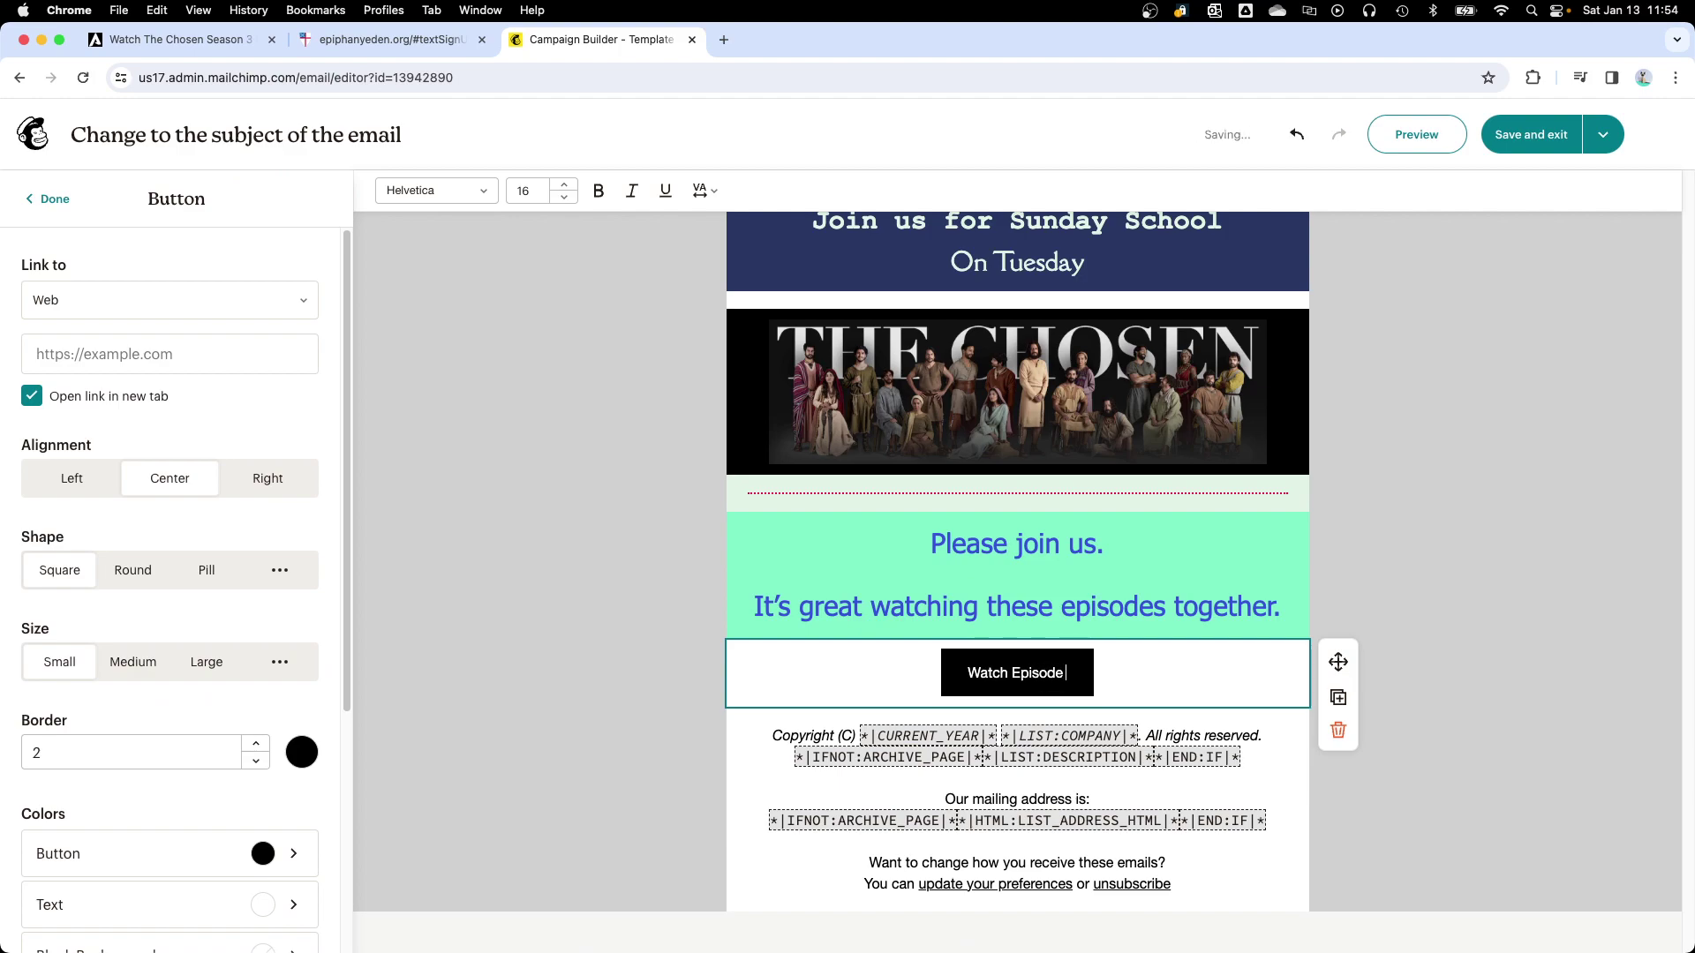
type("3")
key("BackSpace")
type("2")
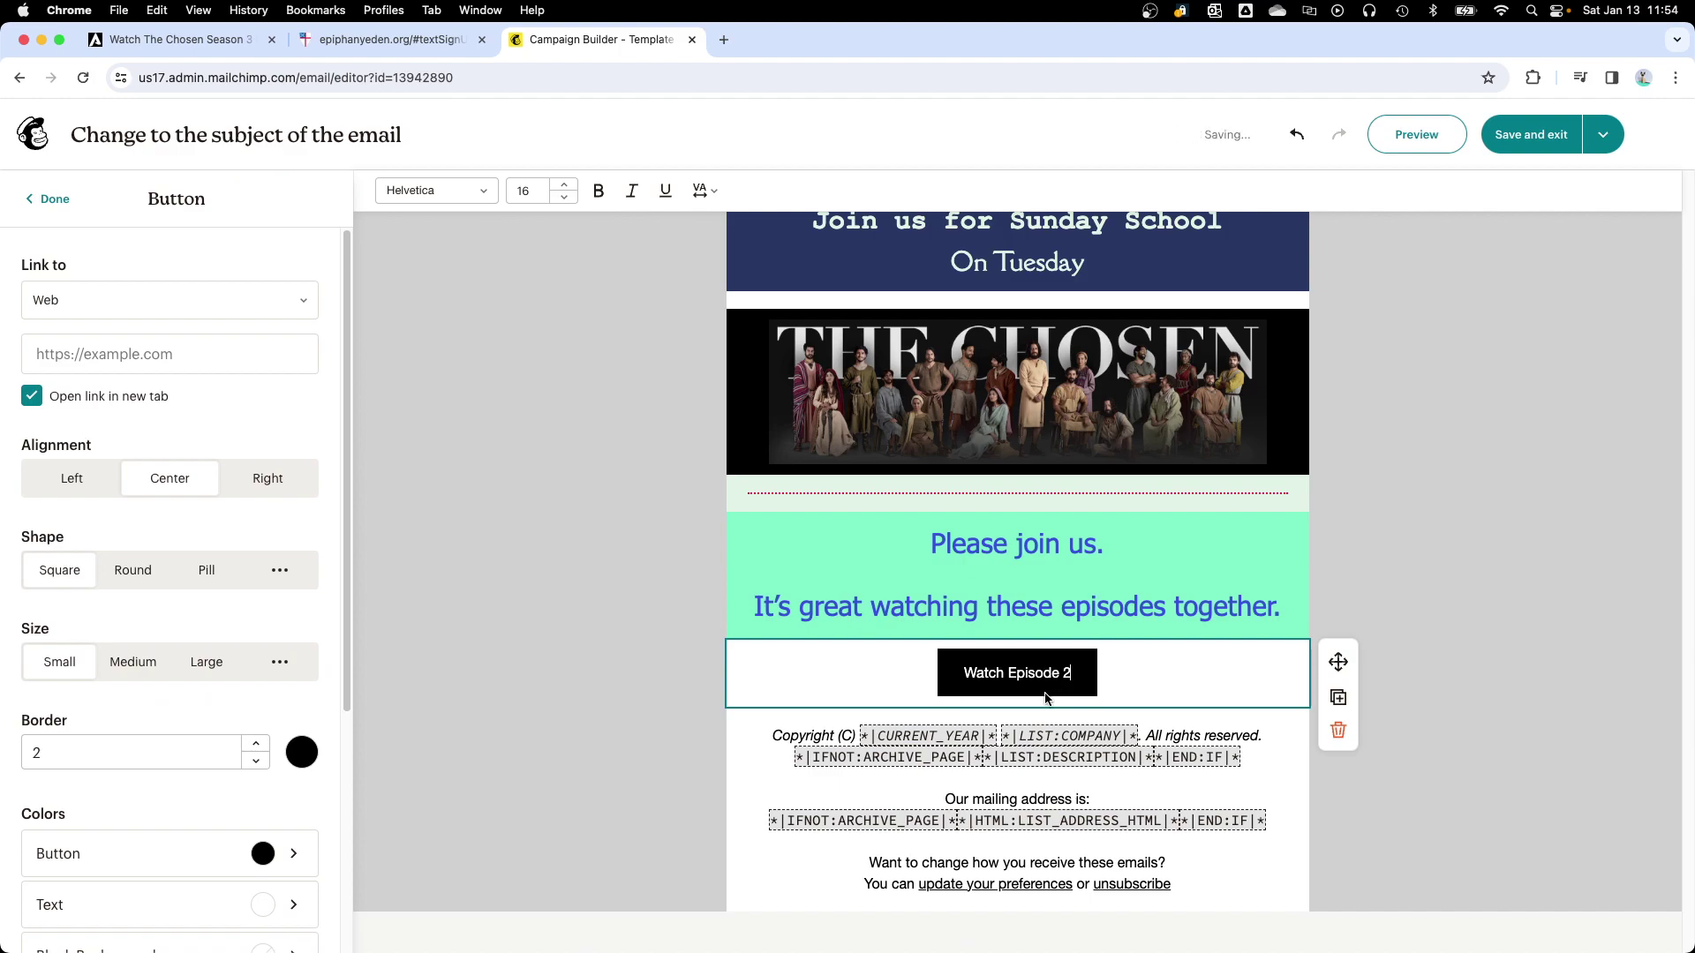
left_click(1005, 671)
type("Seas")
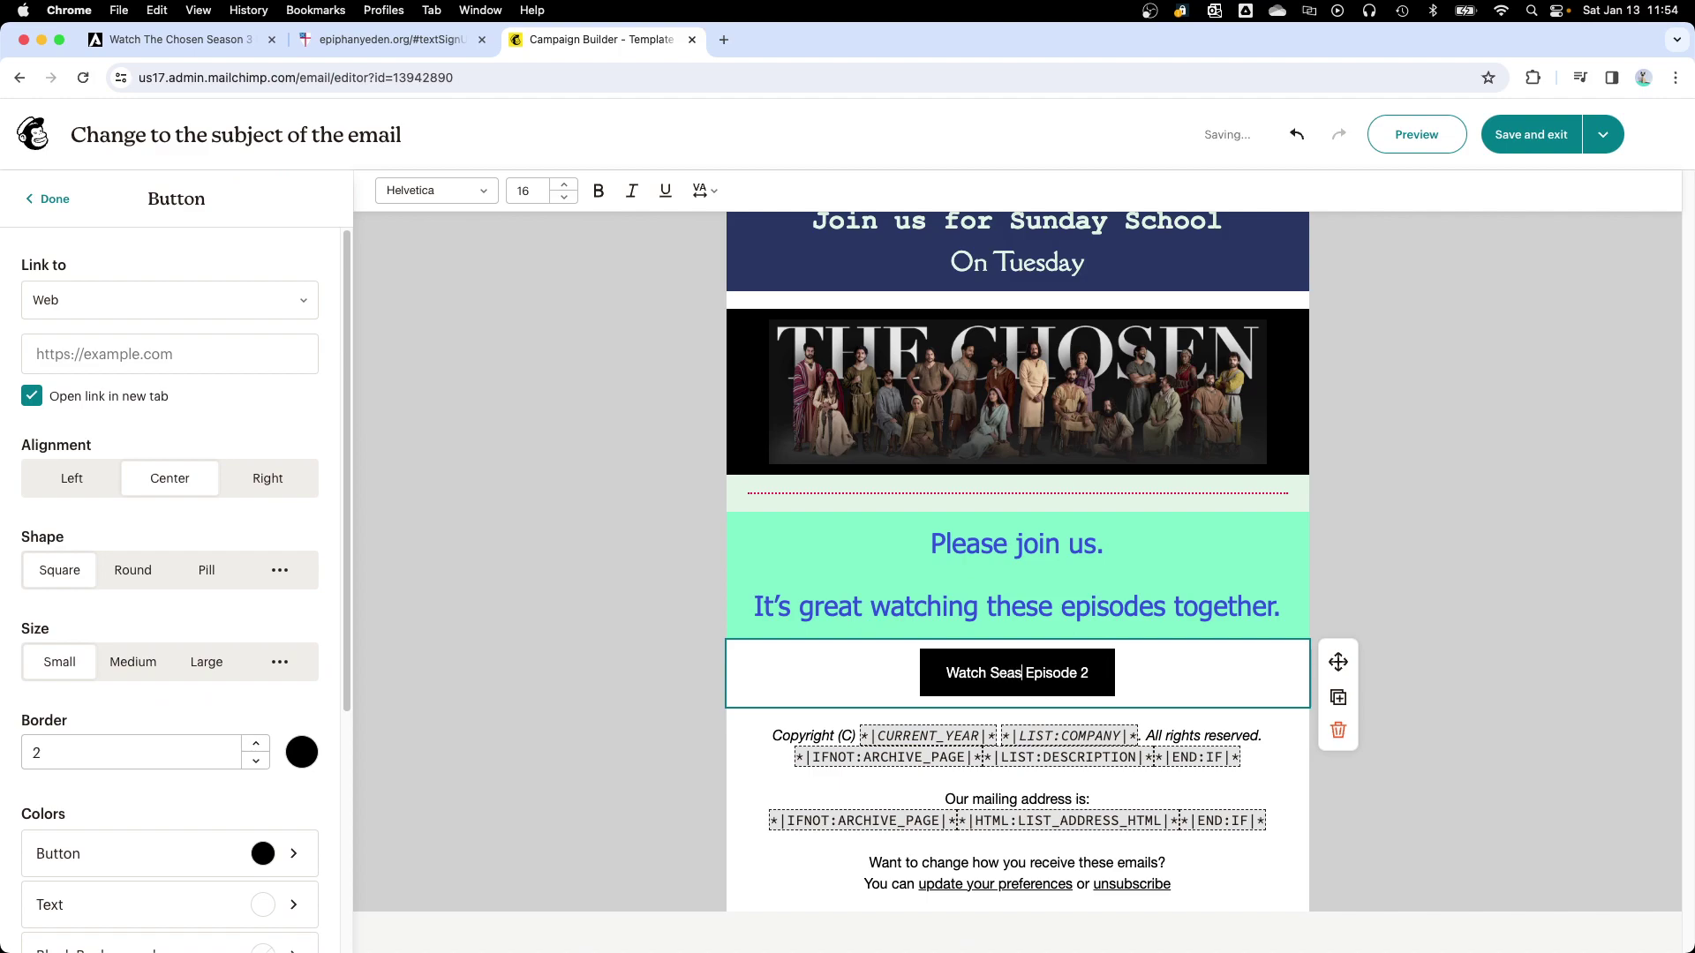
type("on 3")
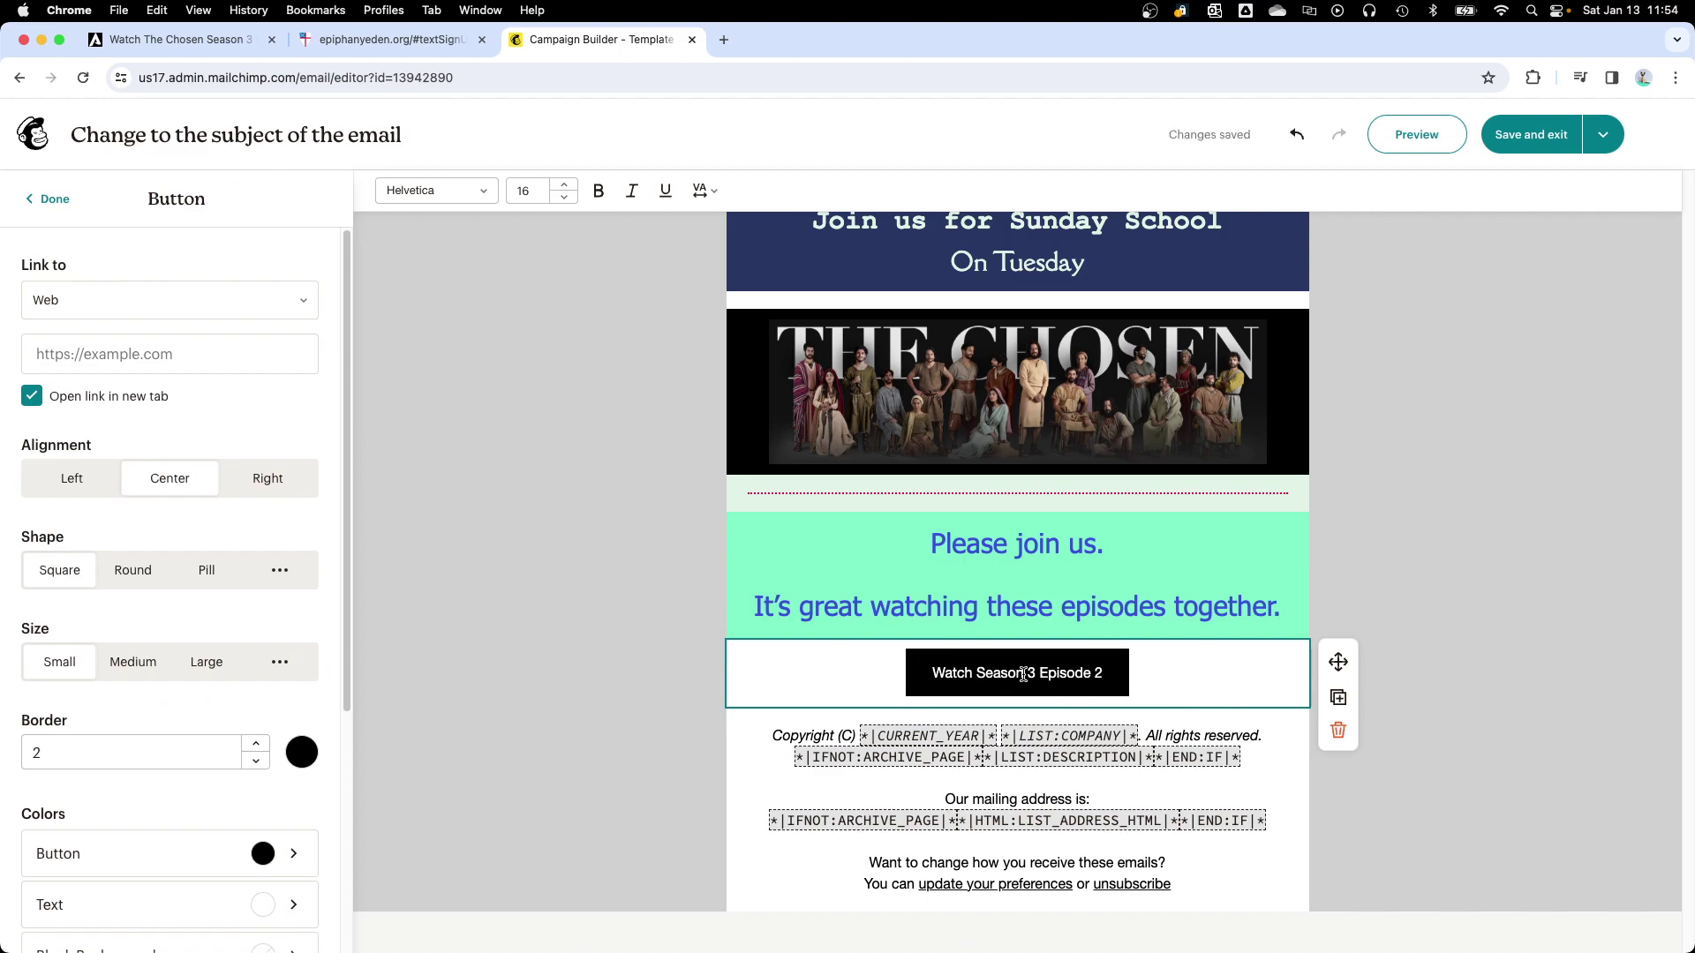
left_click(1023, 675)
Try left and right alignment for the button, settling on centred.
left_click(76, 479)
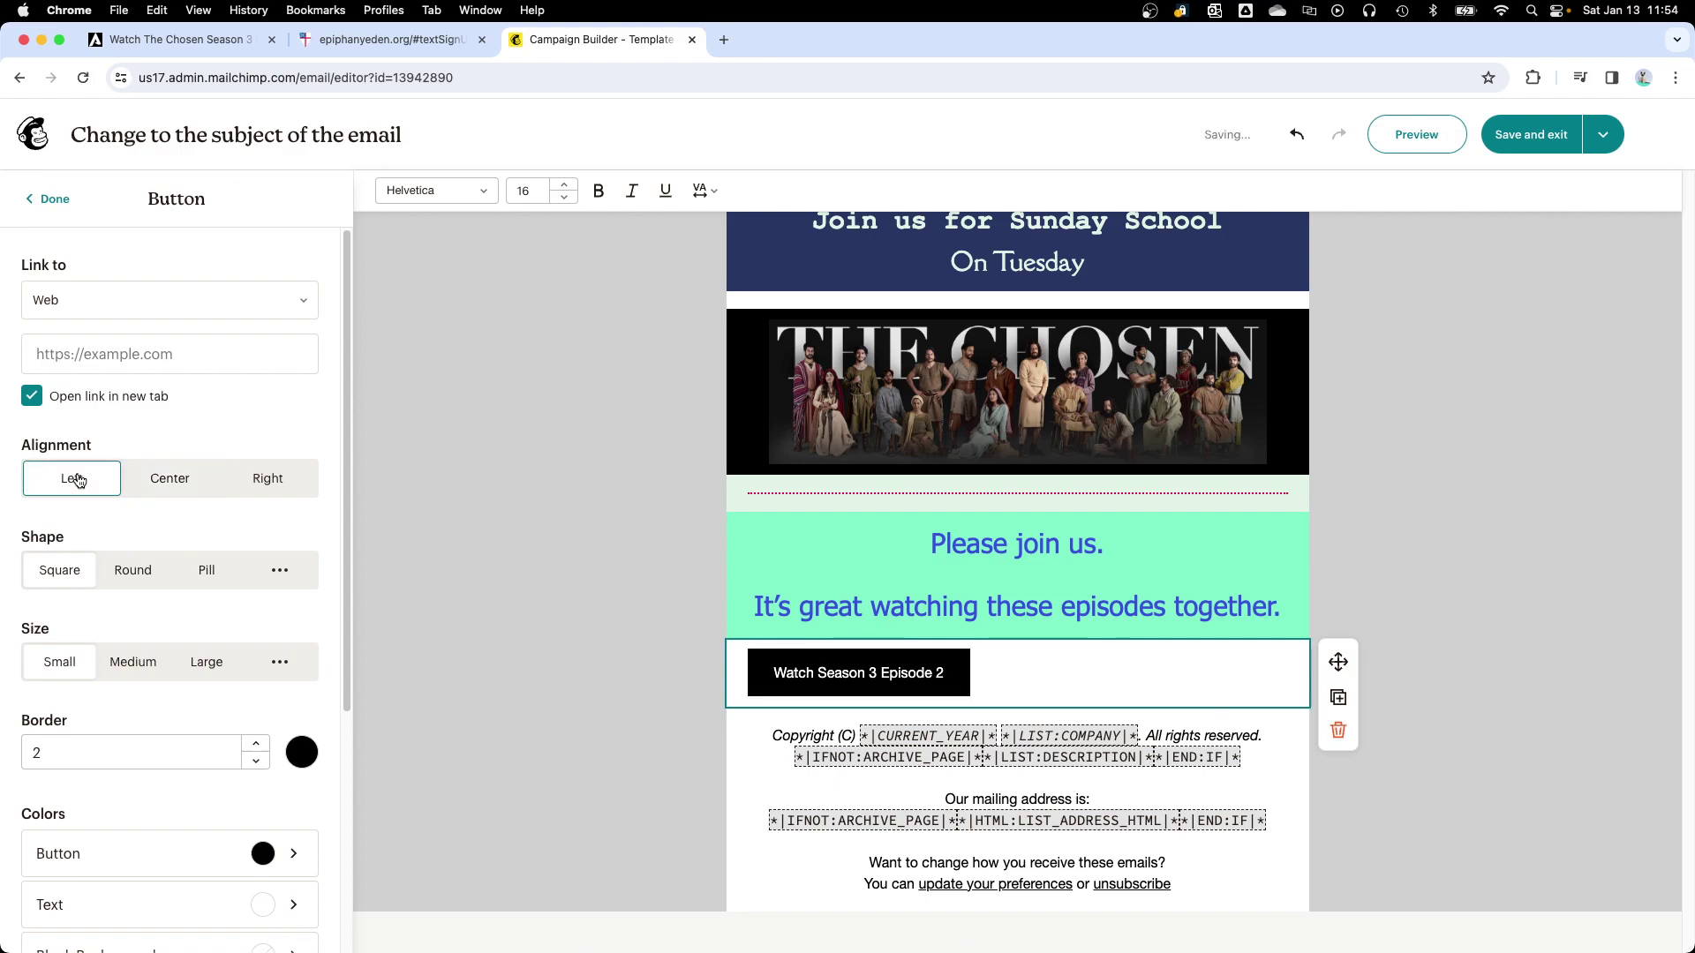
left_click(163, 484)
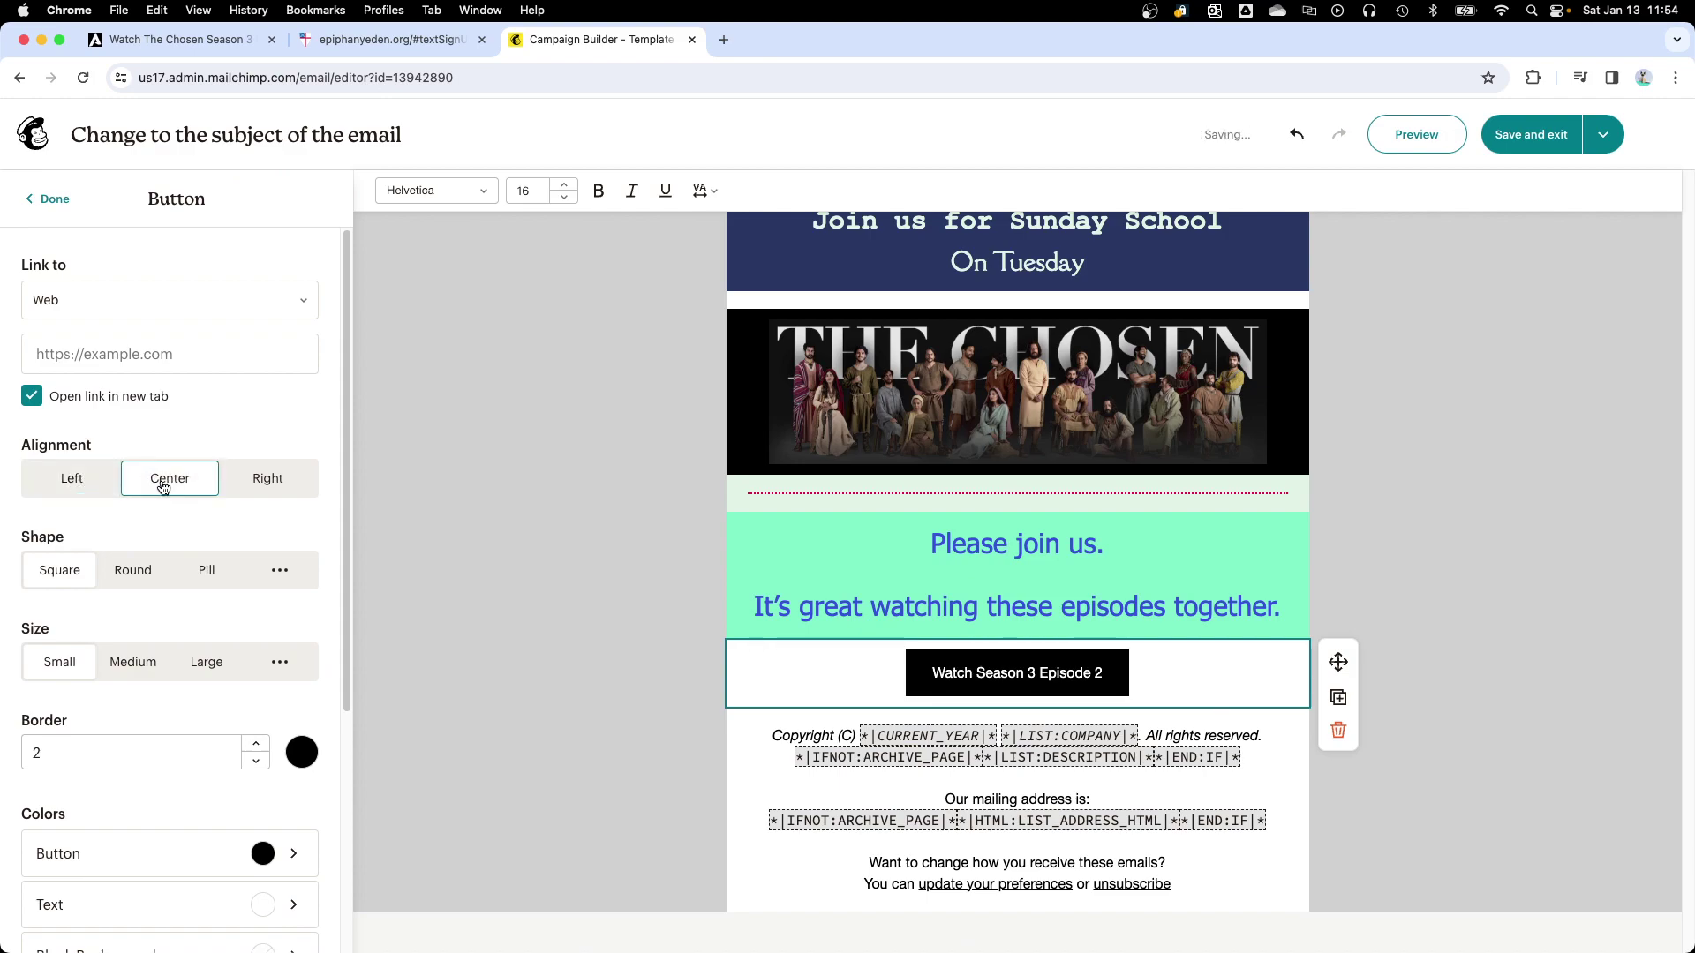
left_click(270, 482)
left_click(176, 483)
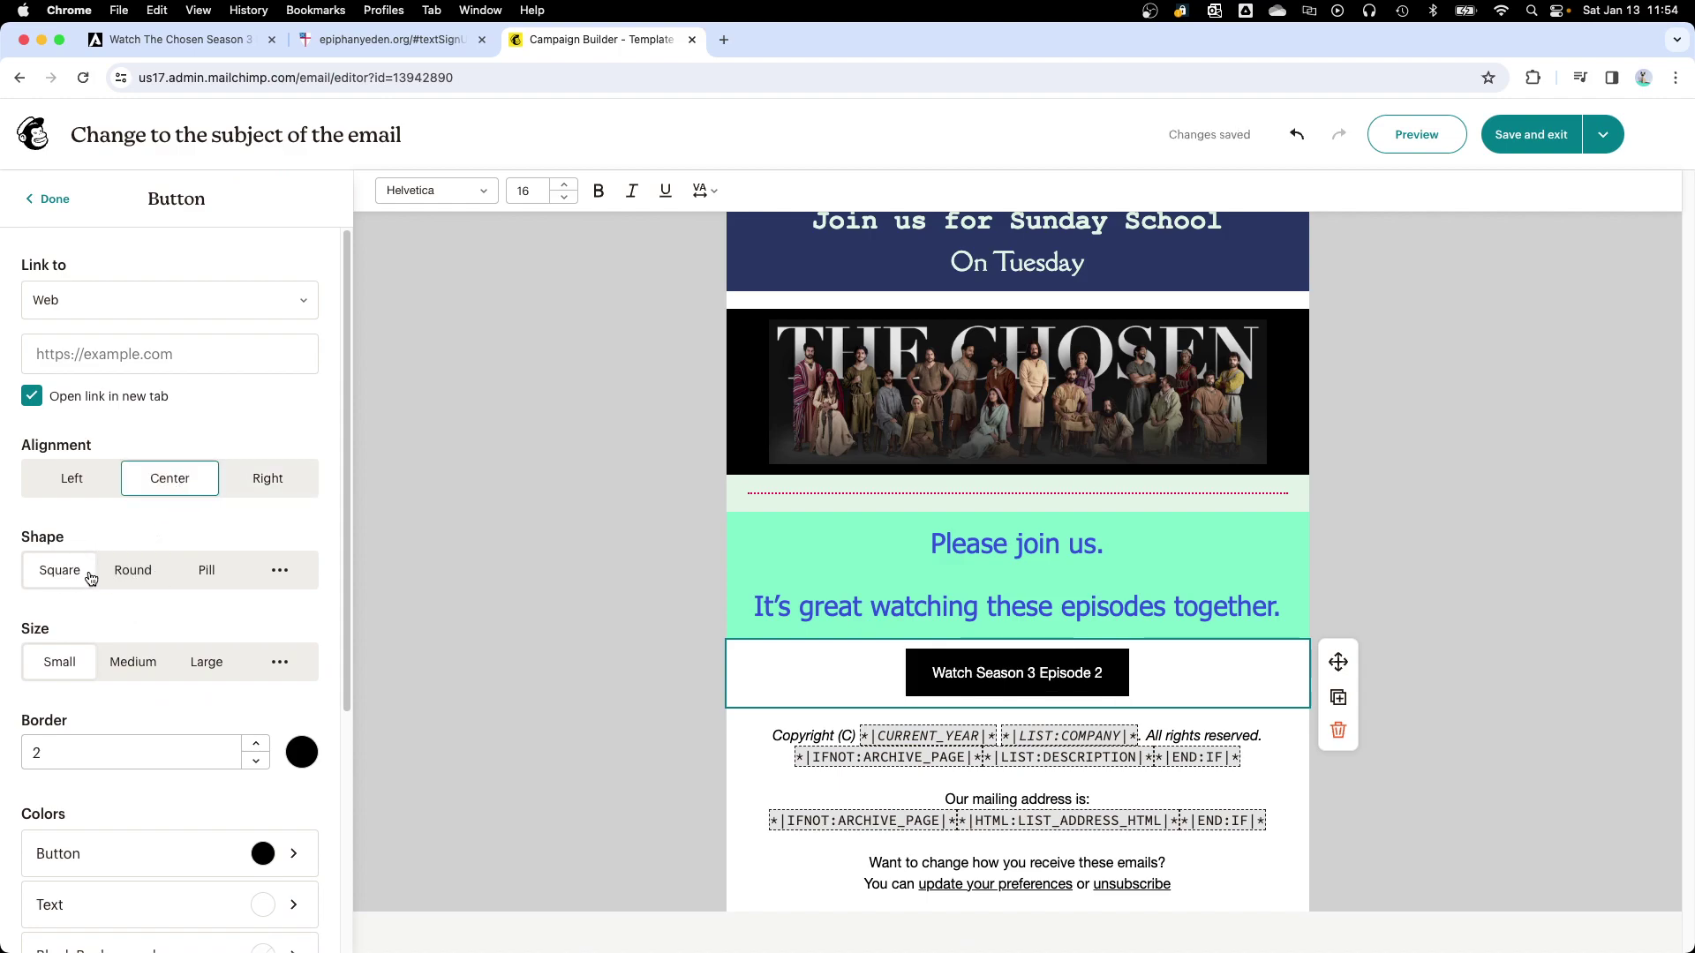
Try Round and a custom corner radius, then give the button the Pill shape.
left_click(131, 574)
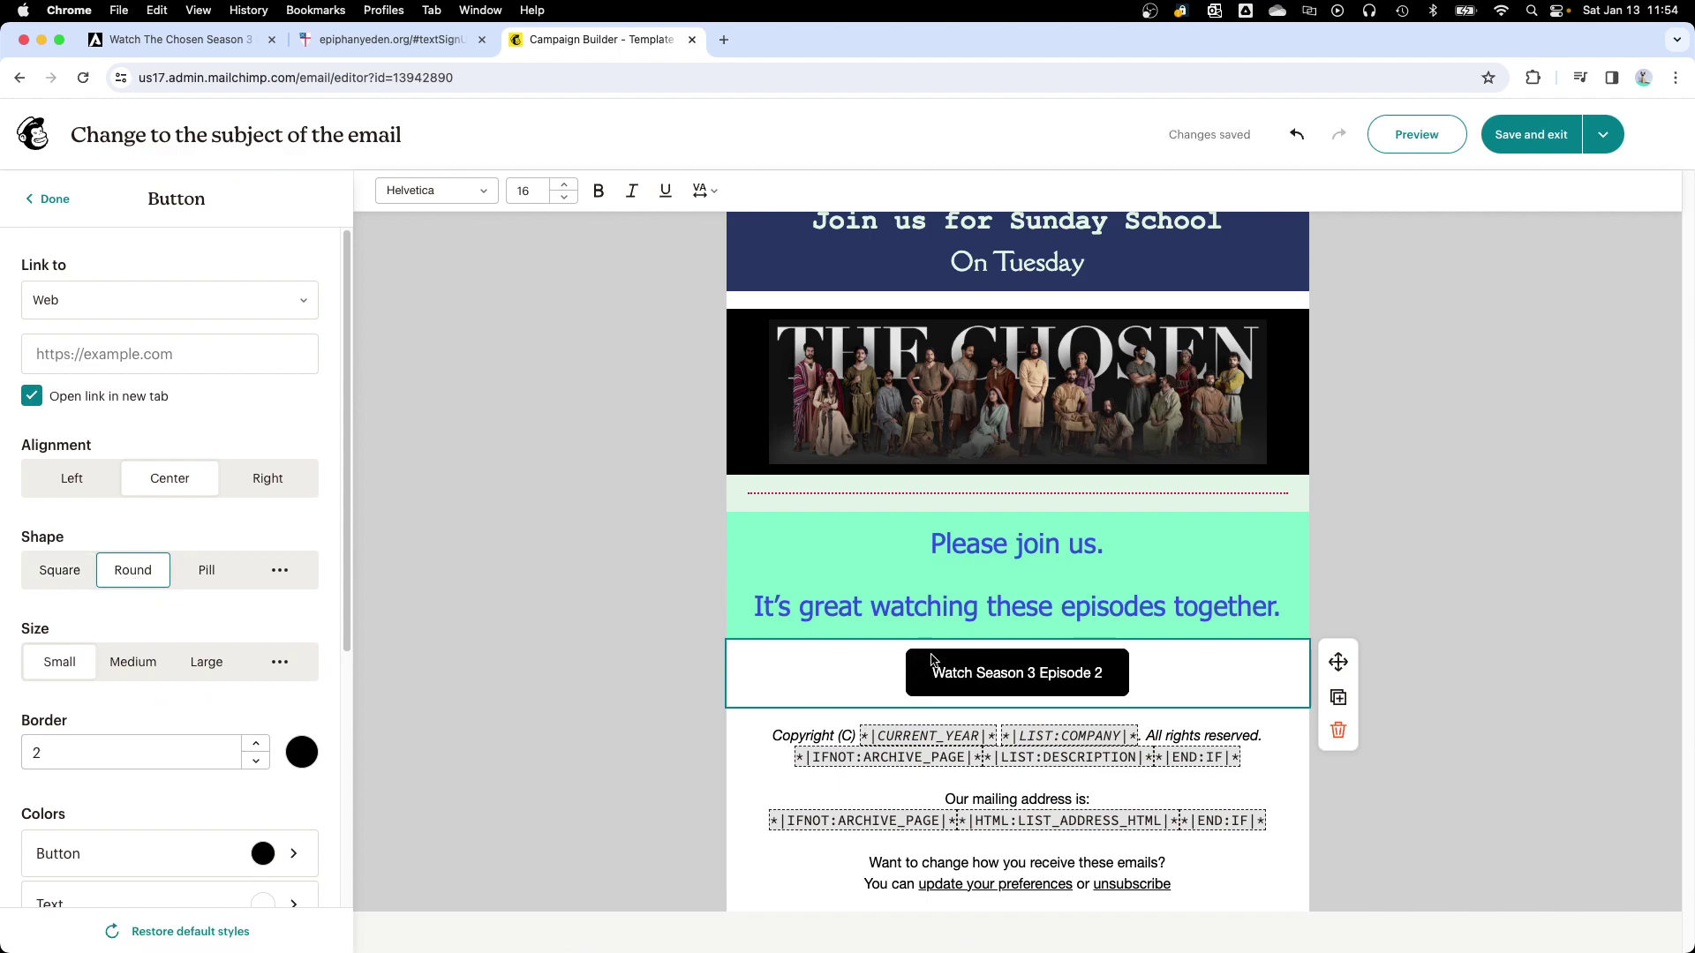
left_click(206, 570)
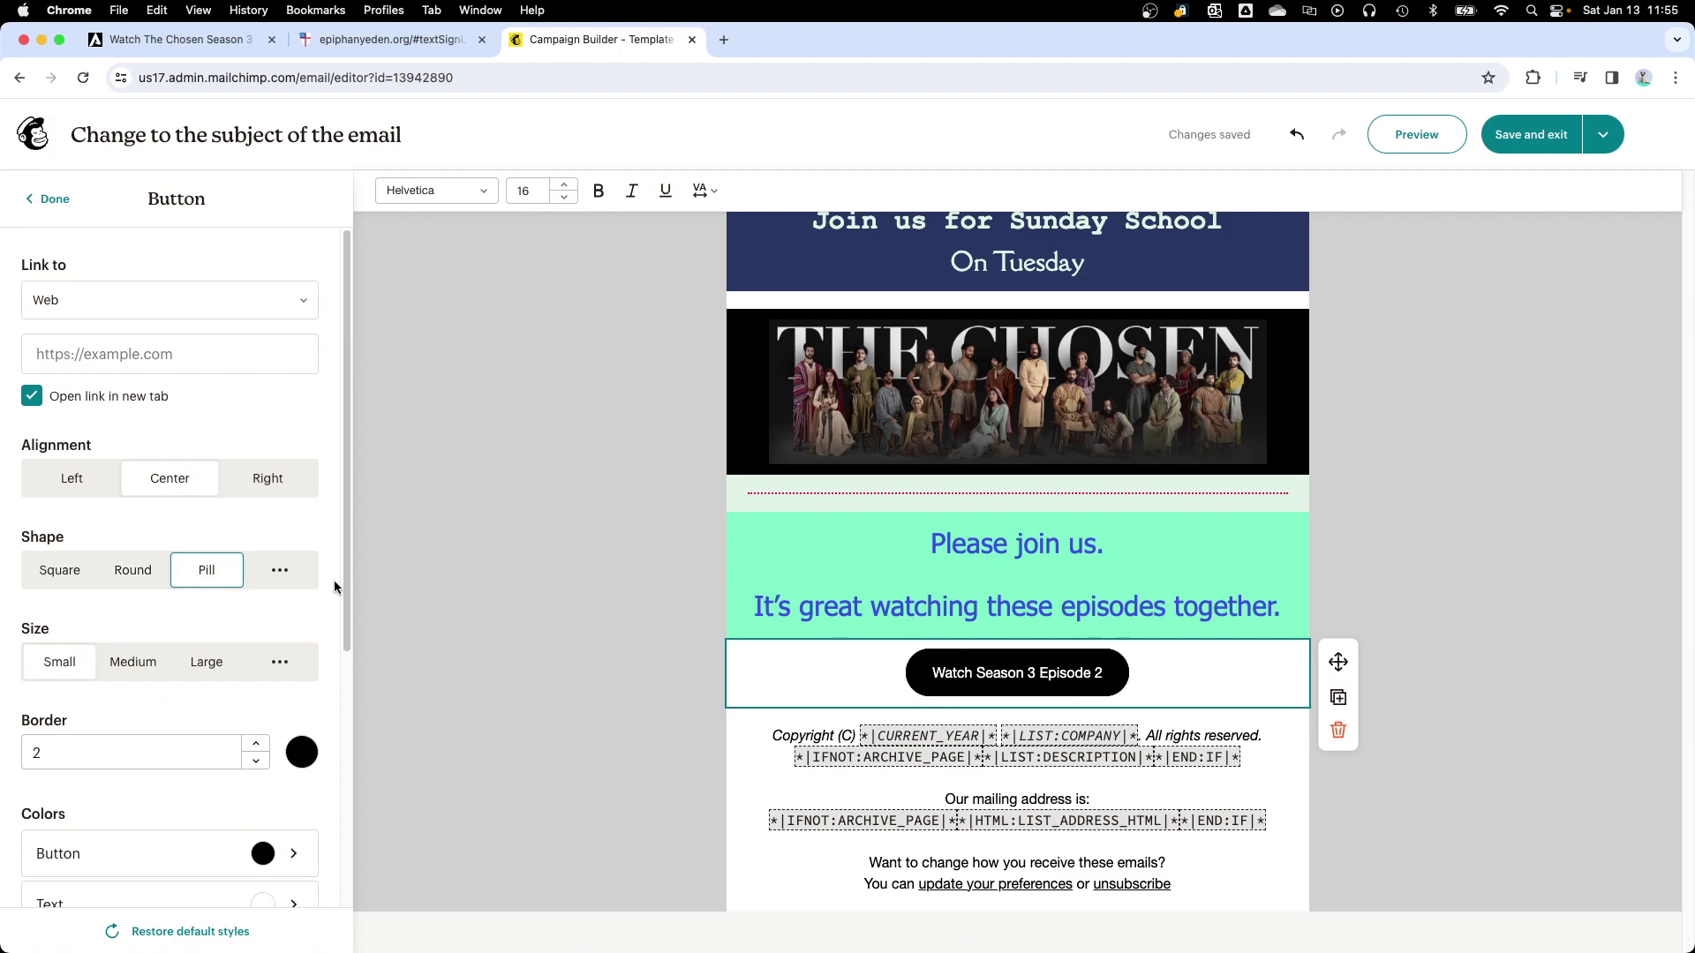
left_click(280, 572)
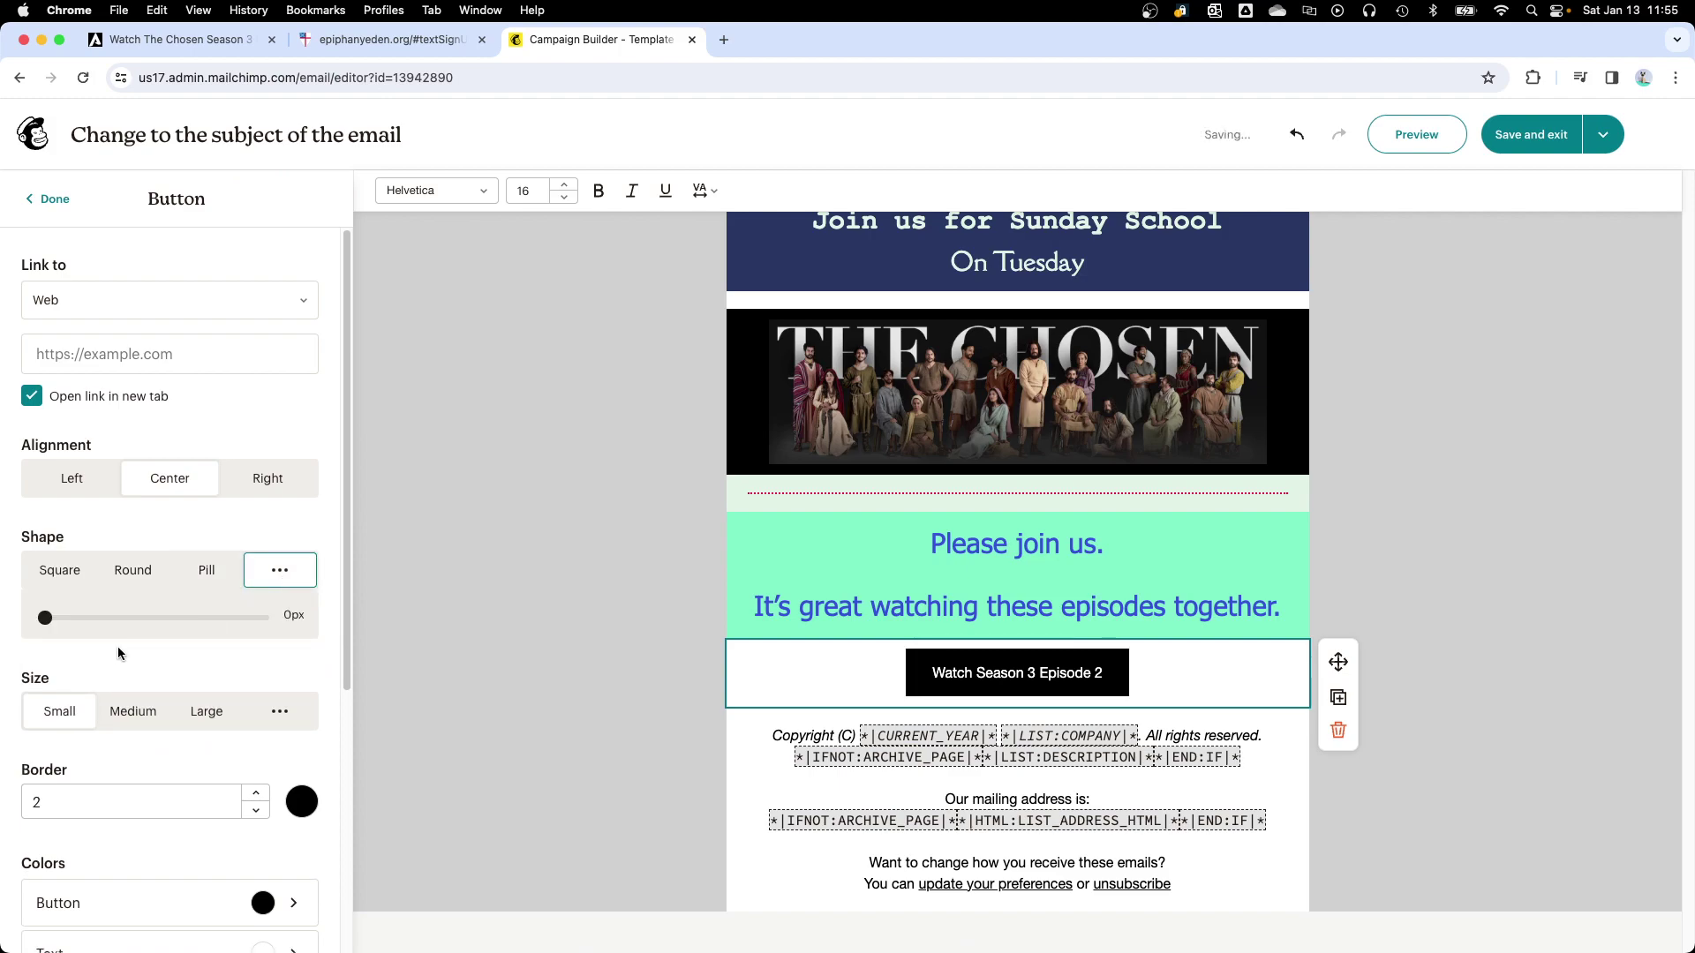
left_click_drag(78, 626, 149, 626)
left_click(208, 571)
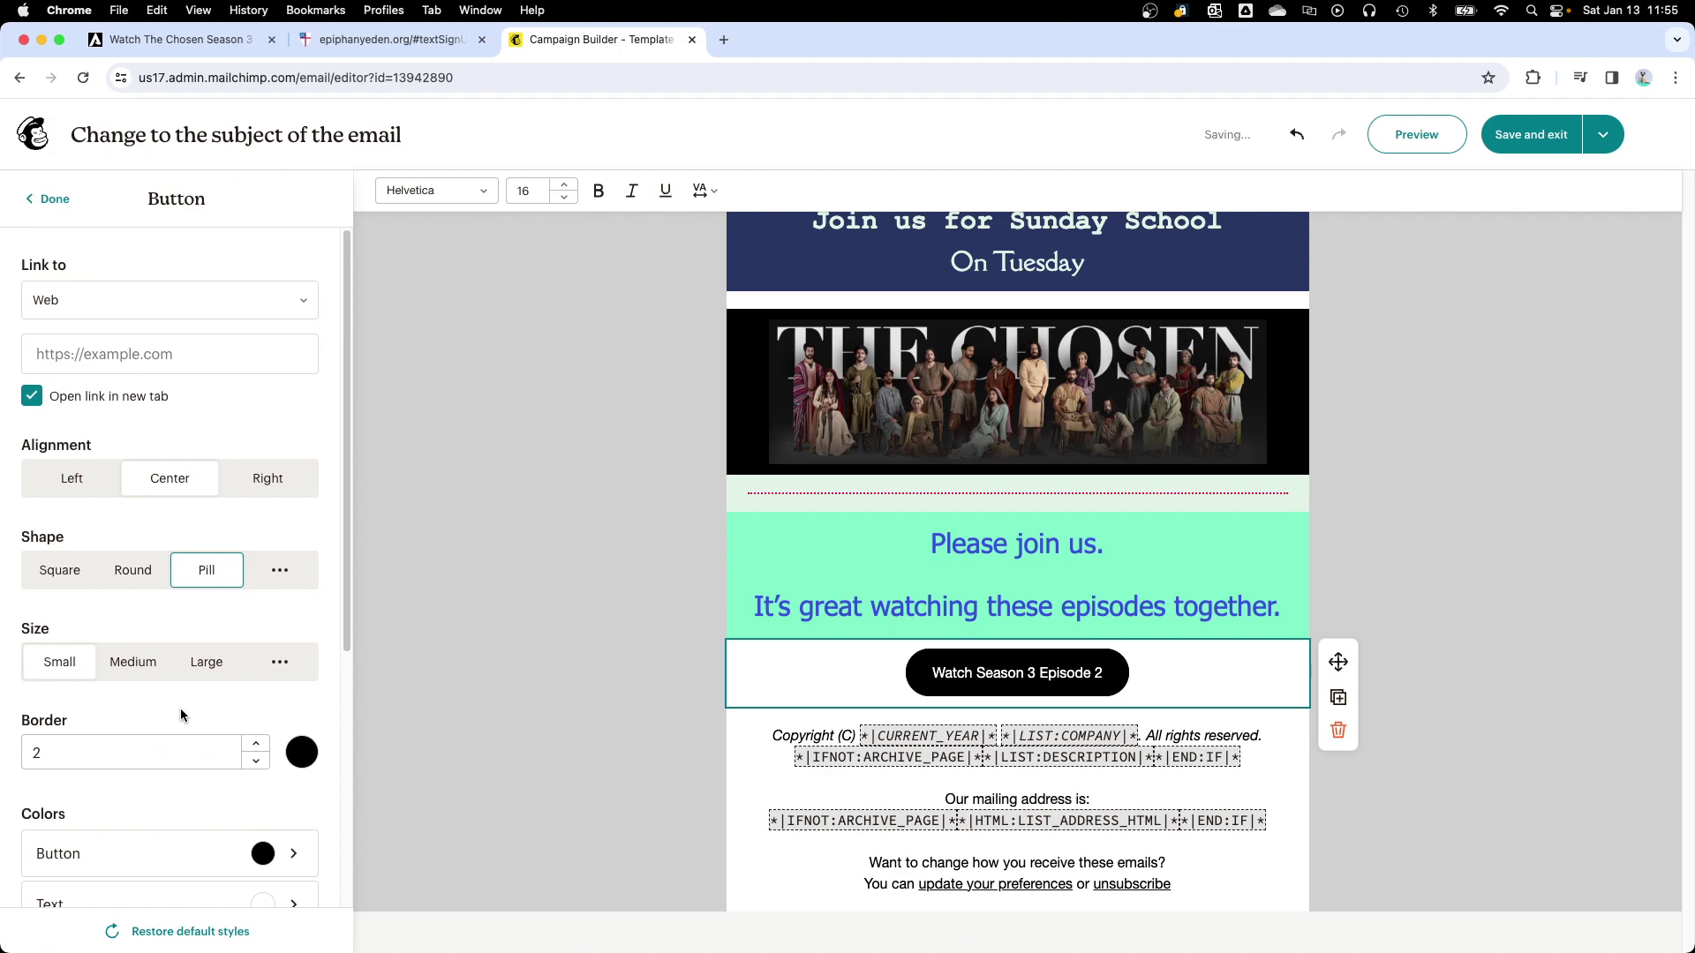
scroll(180, 708, "down", 3)
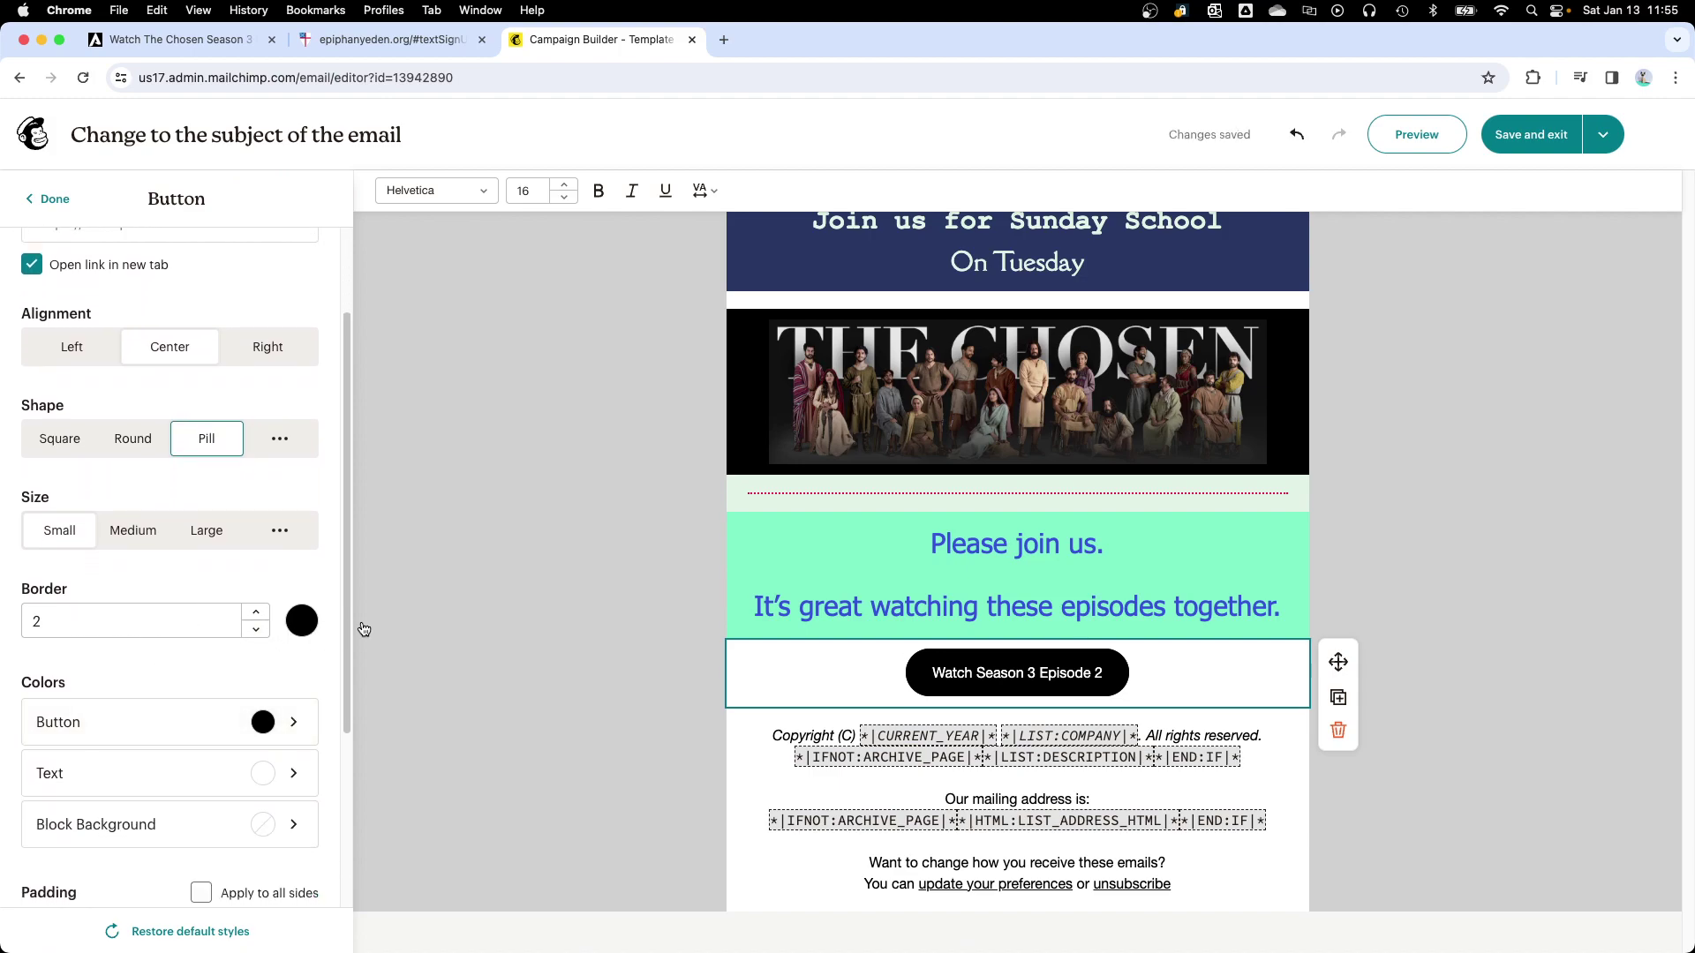
Set the button's border colour to red #F30606, then reselect the button.
left_click(300, 620)
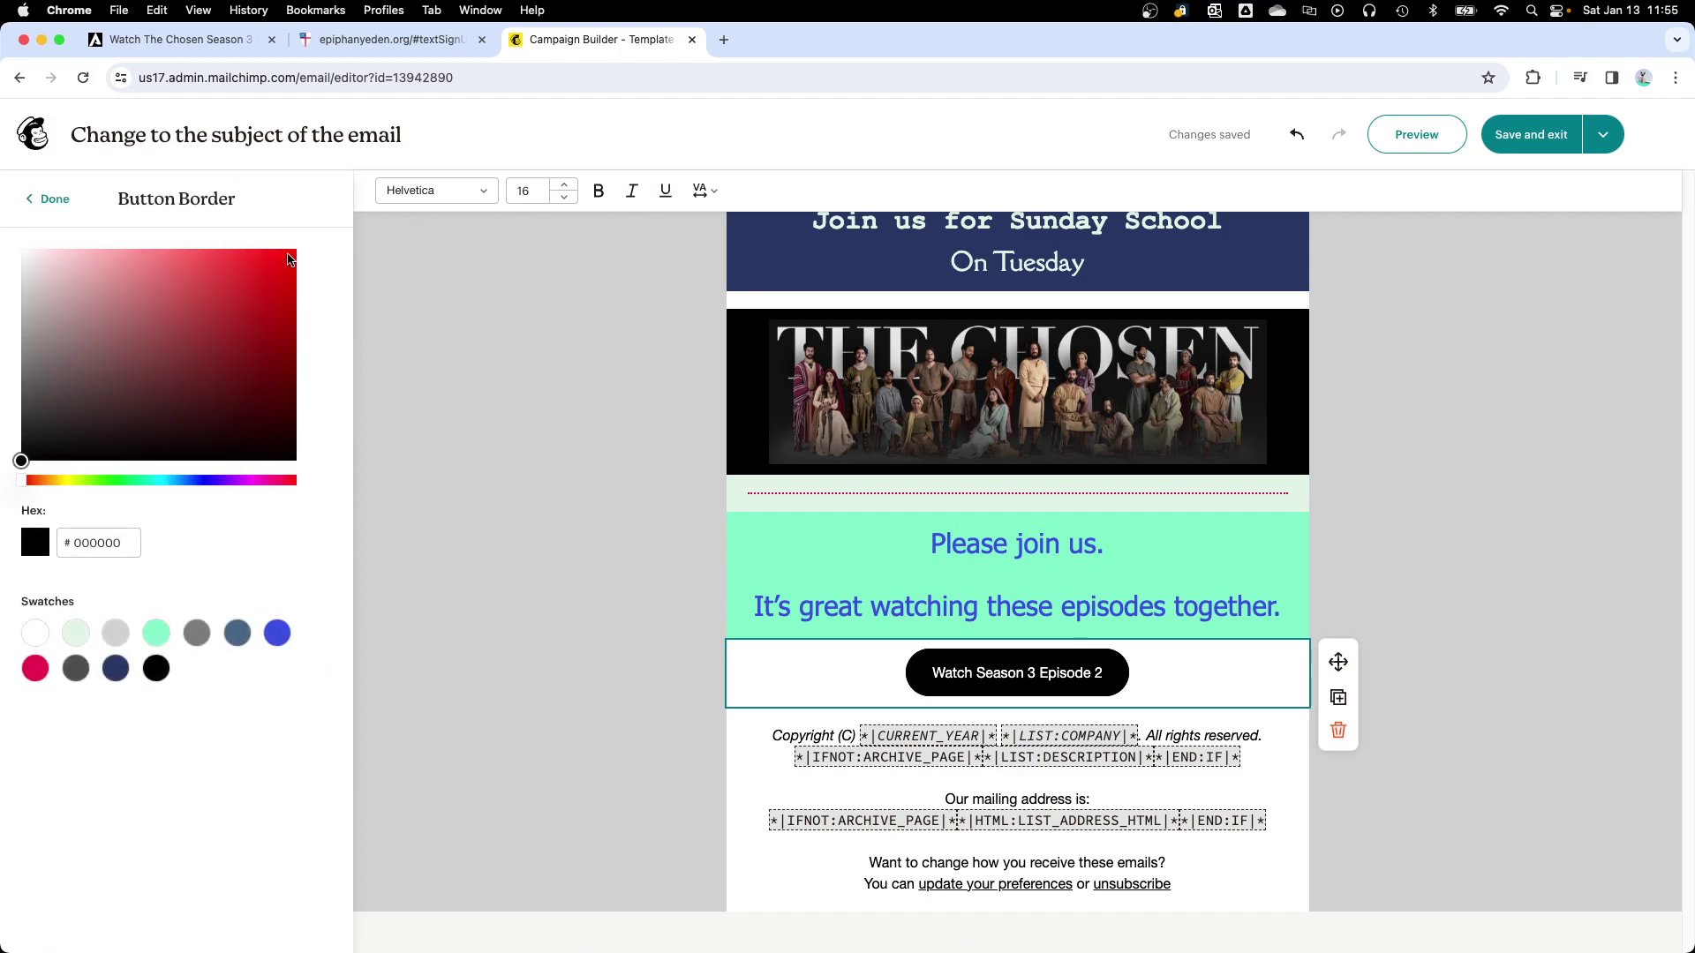
left_click(290, 258)
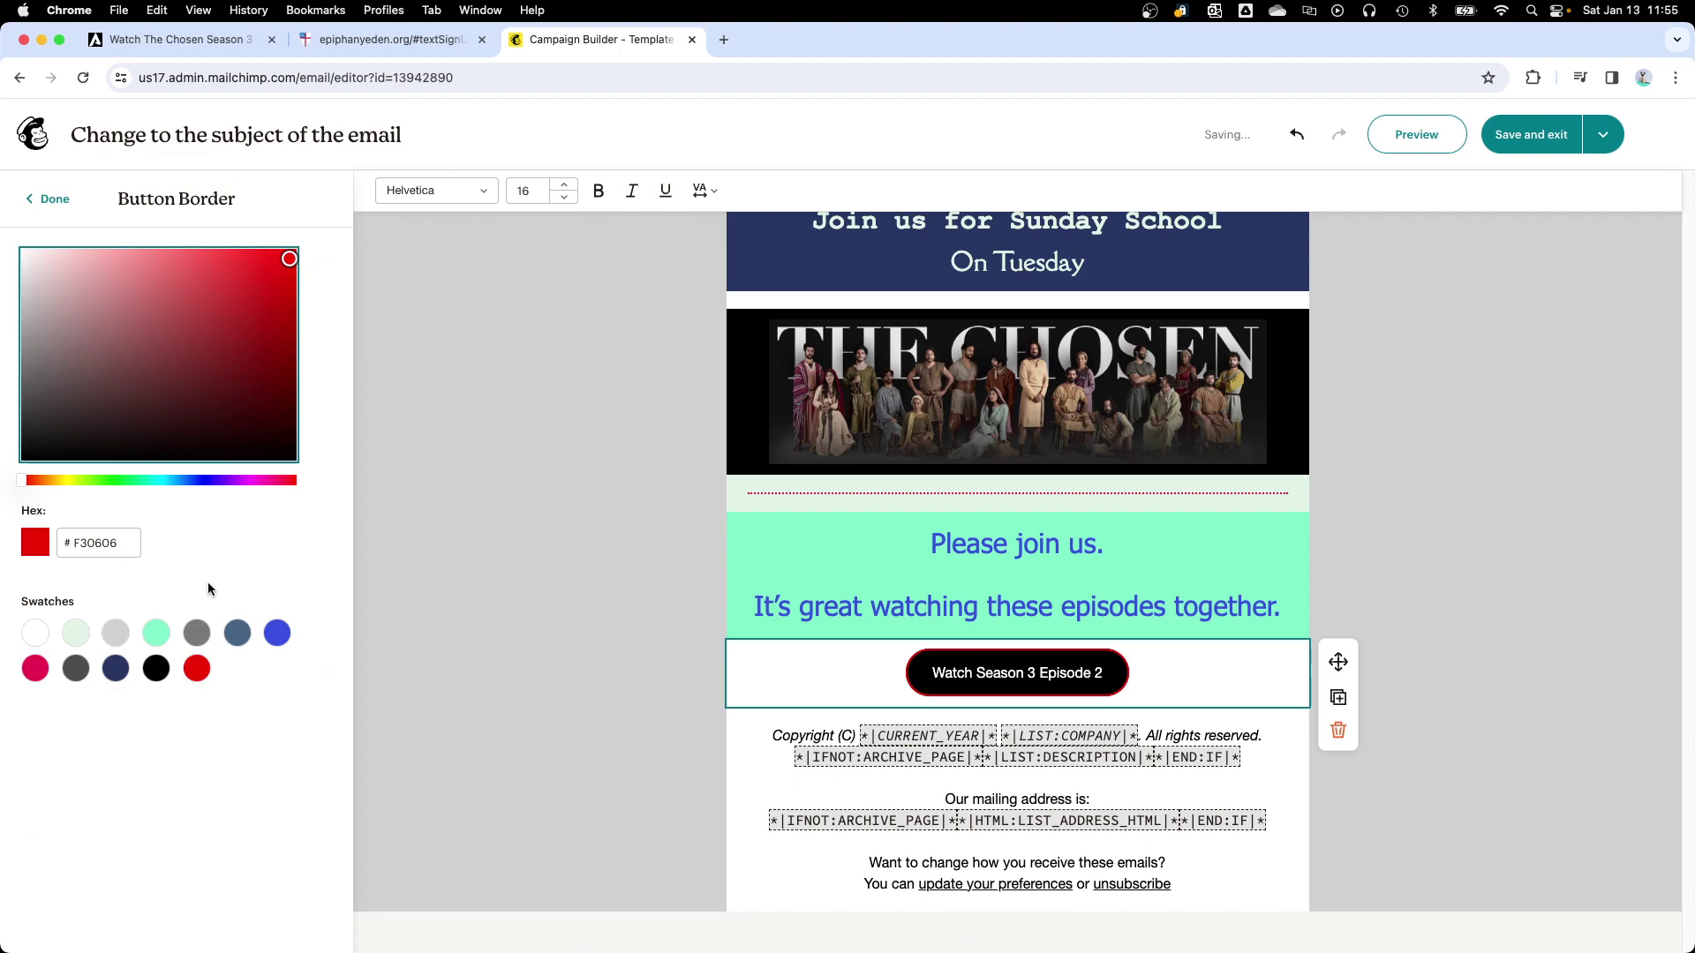
left_click(411, 681)
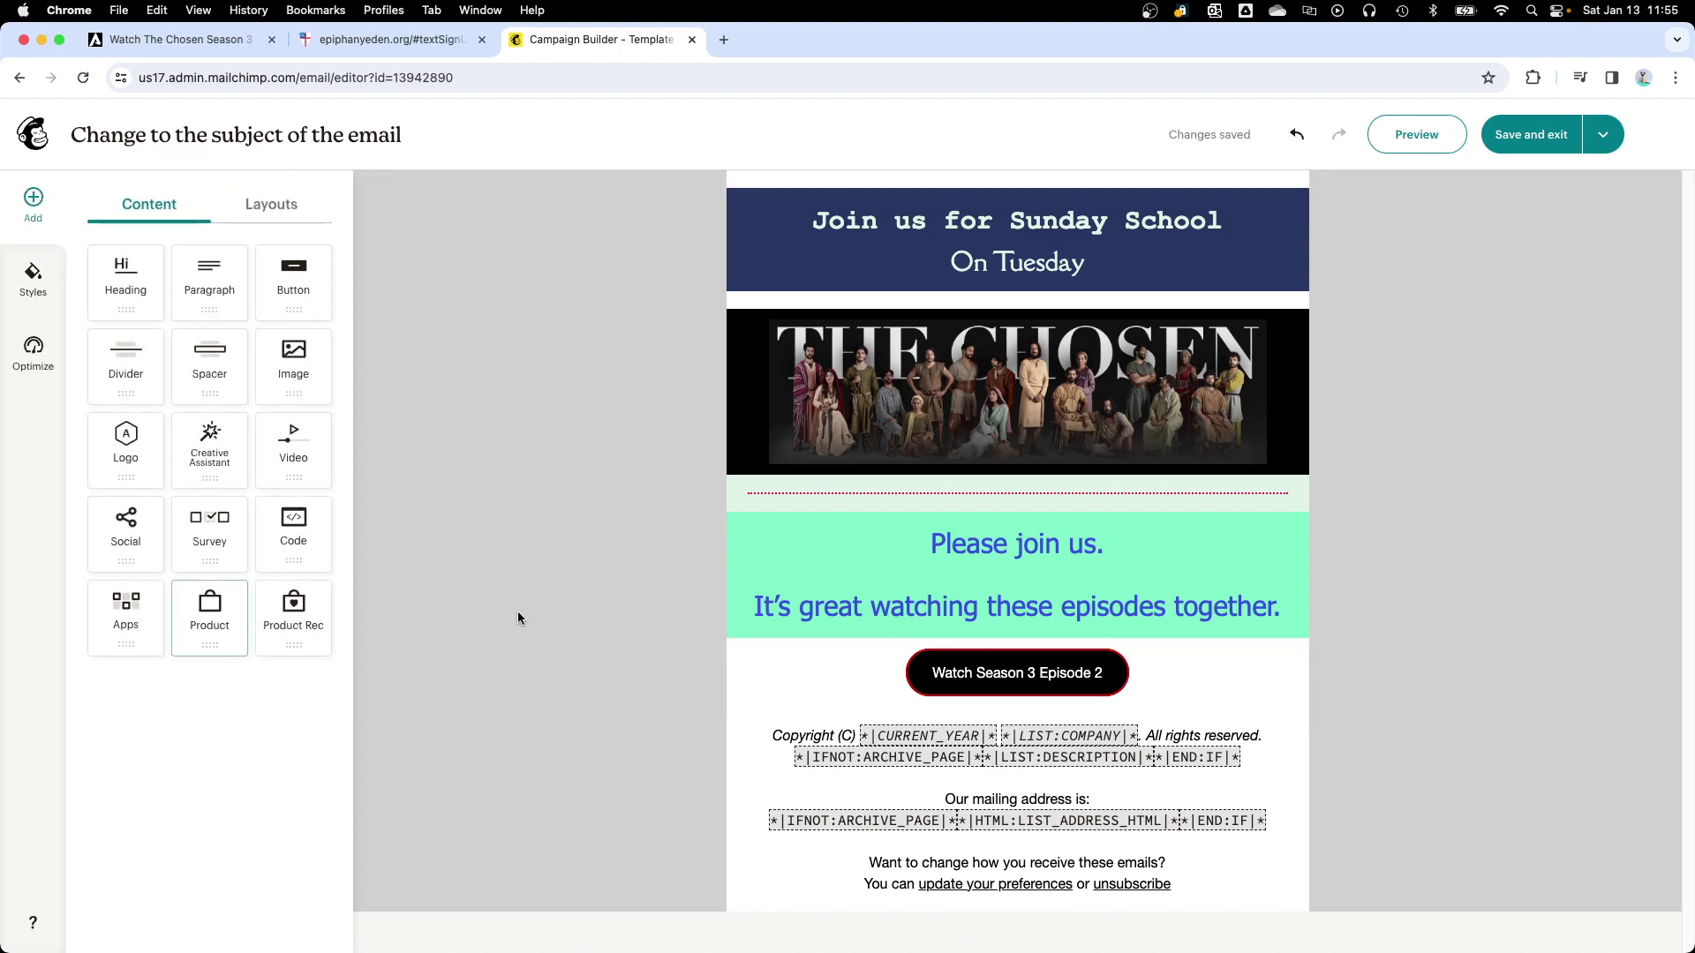
left_click(1095, 685)
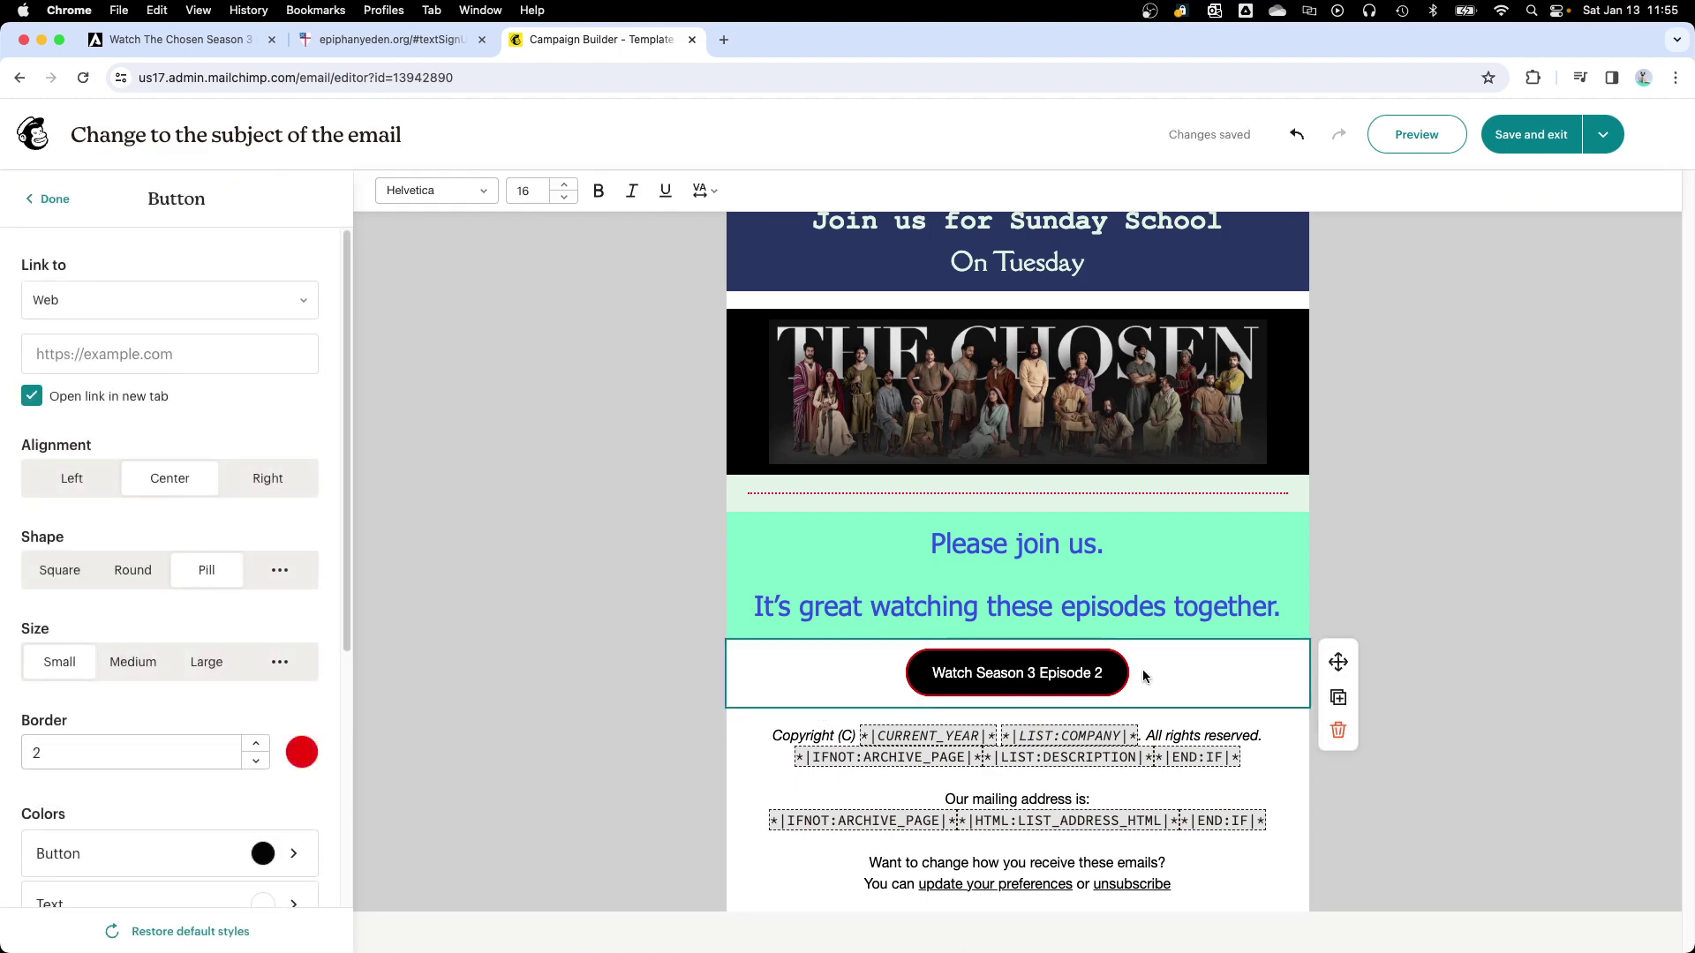
Bring the button's border width down to 1 with the spinner arrows.
left_click(258, 749)
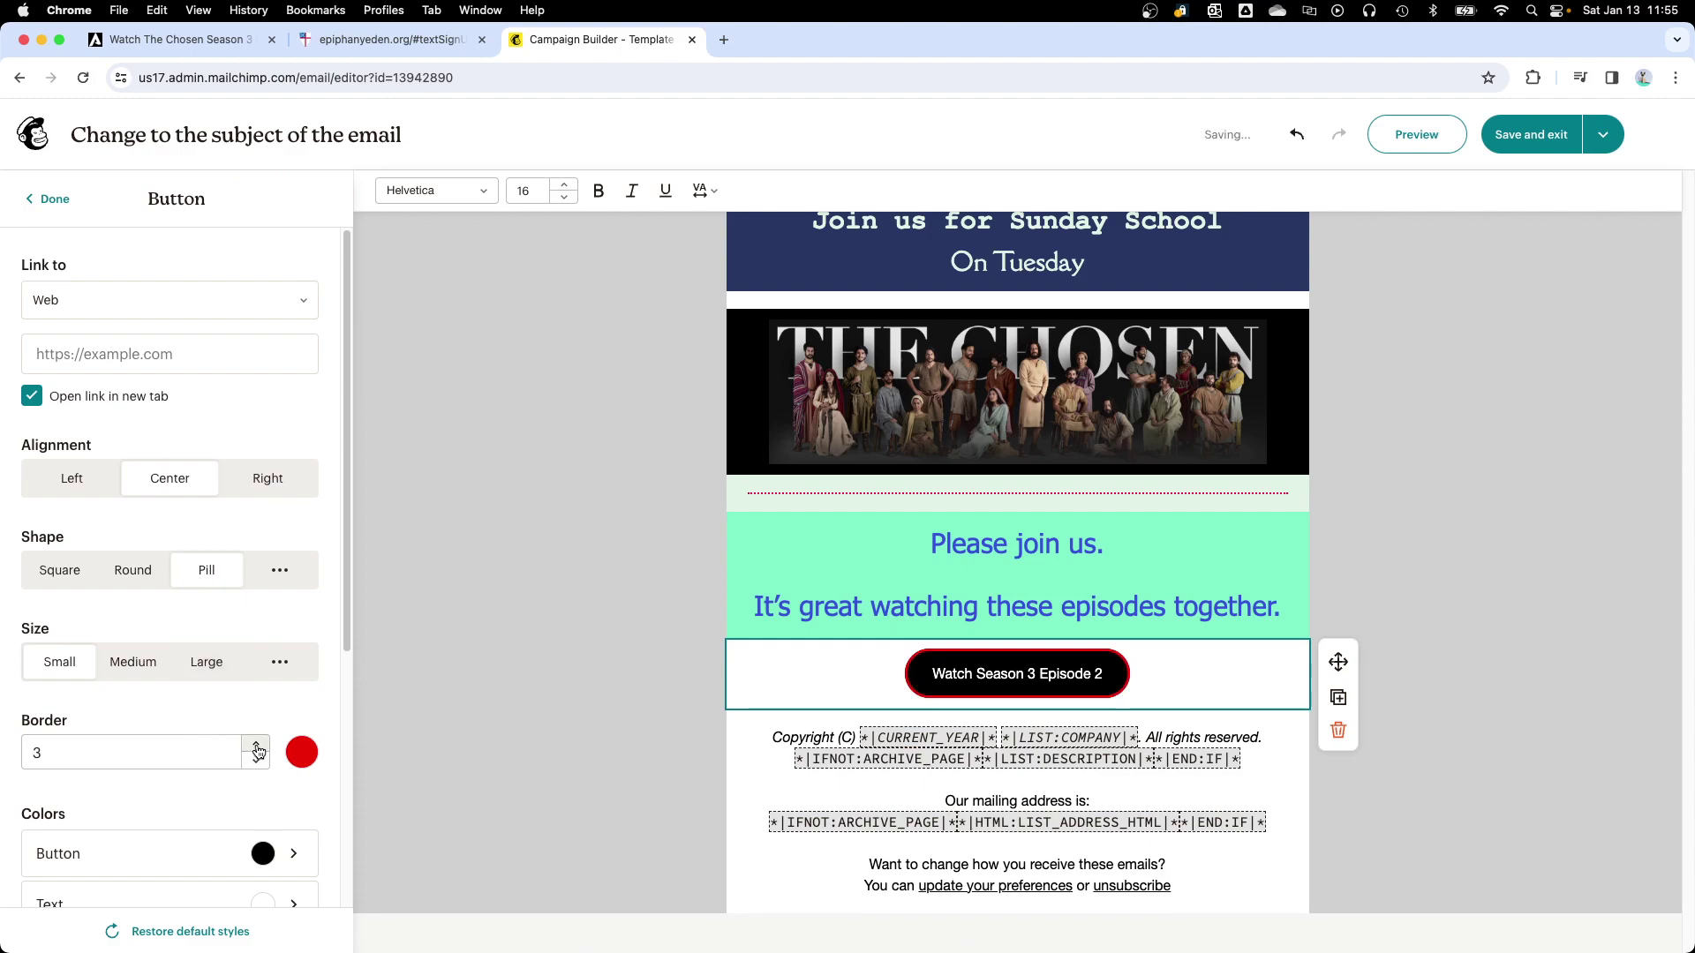
left_click(258, 749)
left_click(255, 764)
left_click(255, 765)
left_click(255, 765)
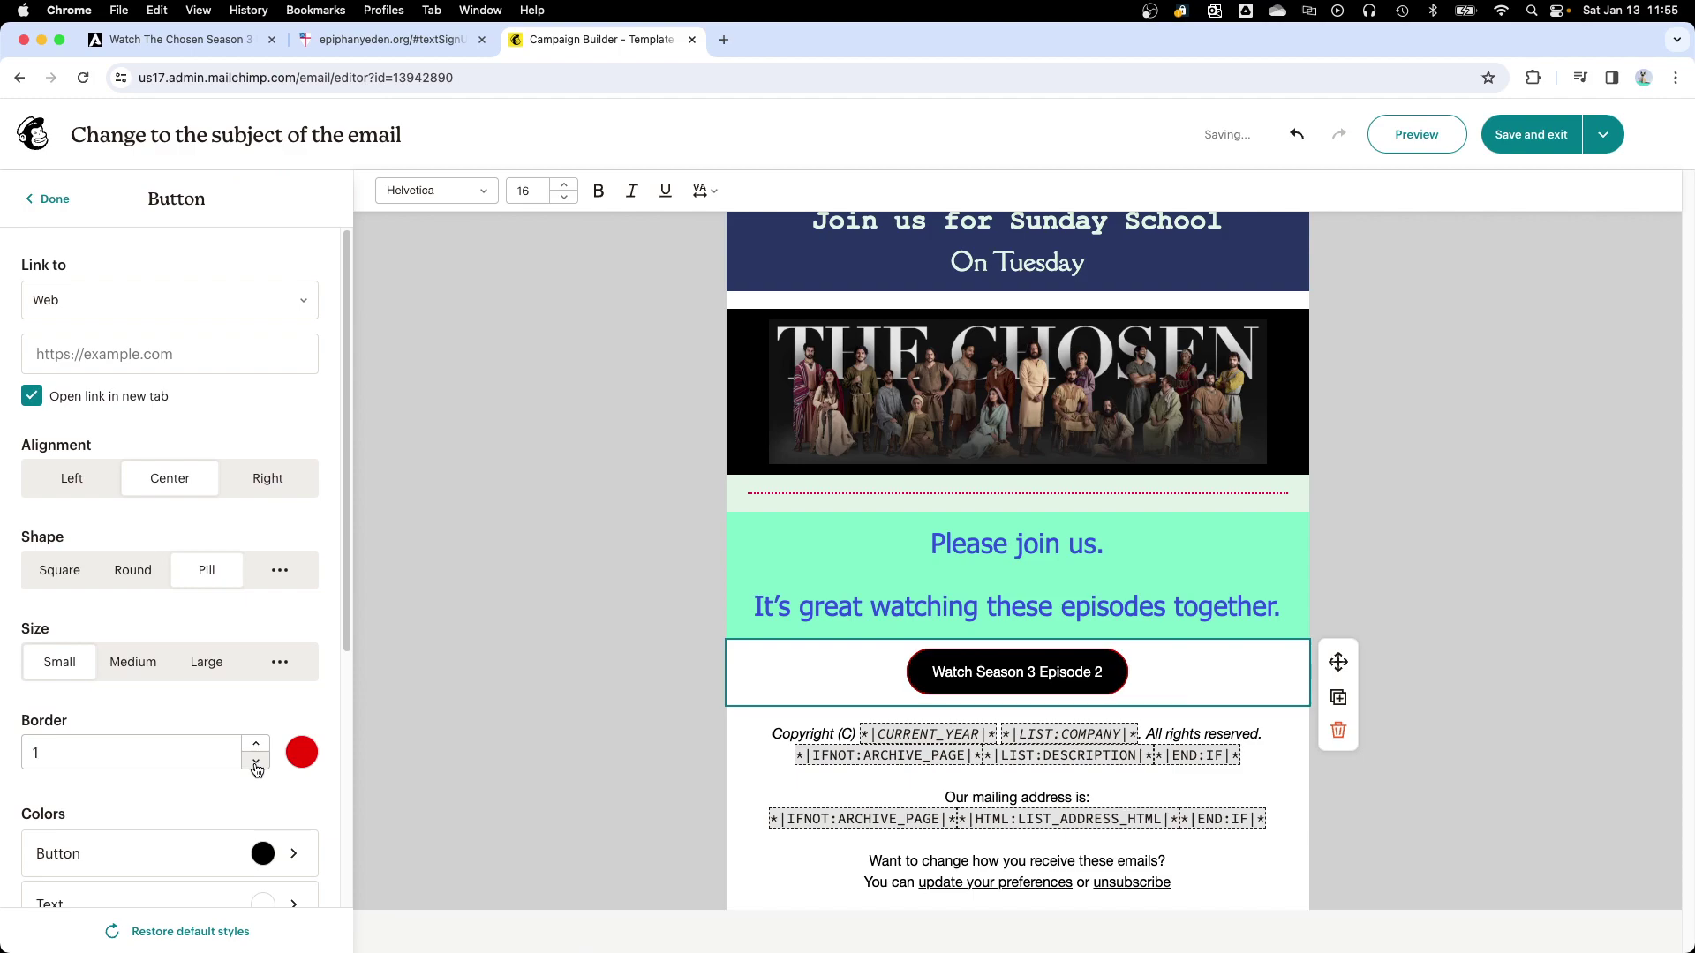
left_click(133, 756)
key("BackSpace")
type("0")
Reselect the button and check its border colour choices without changing them.
left_click(492, 686)
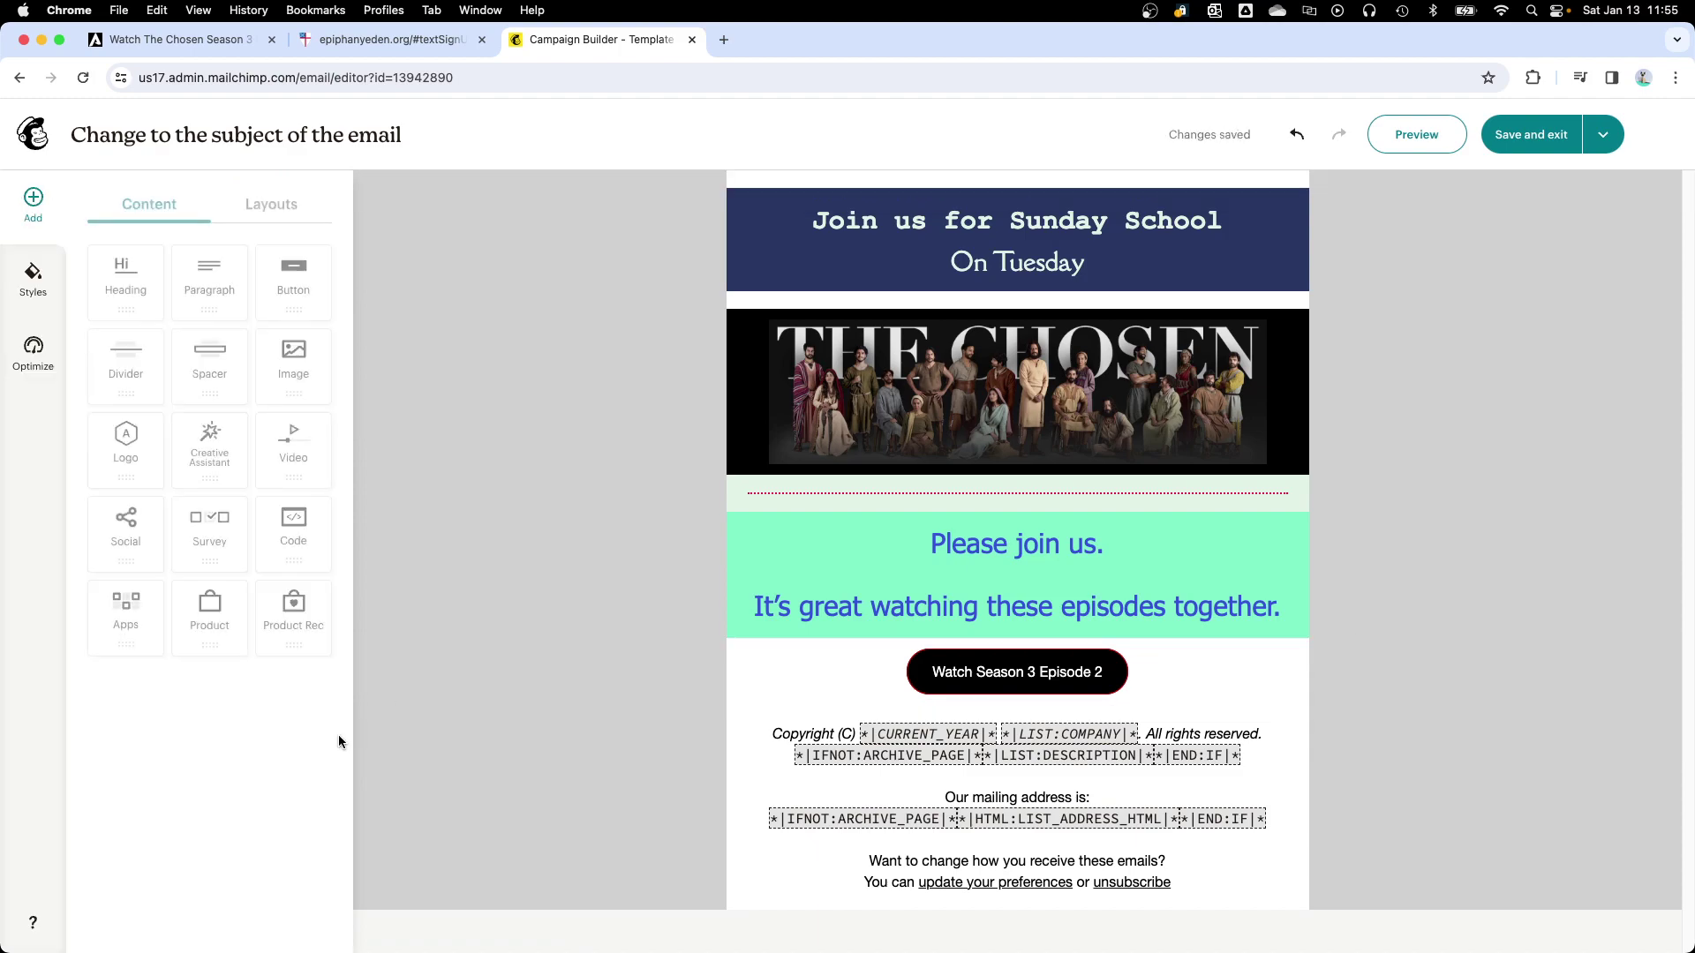
left_click(1066, 664)
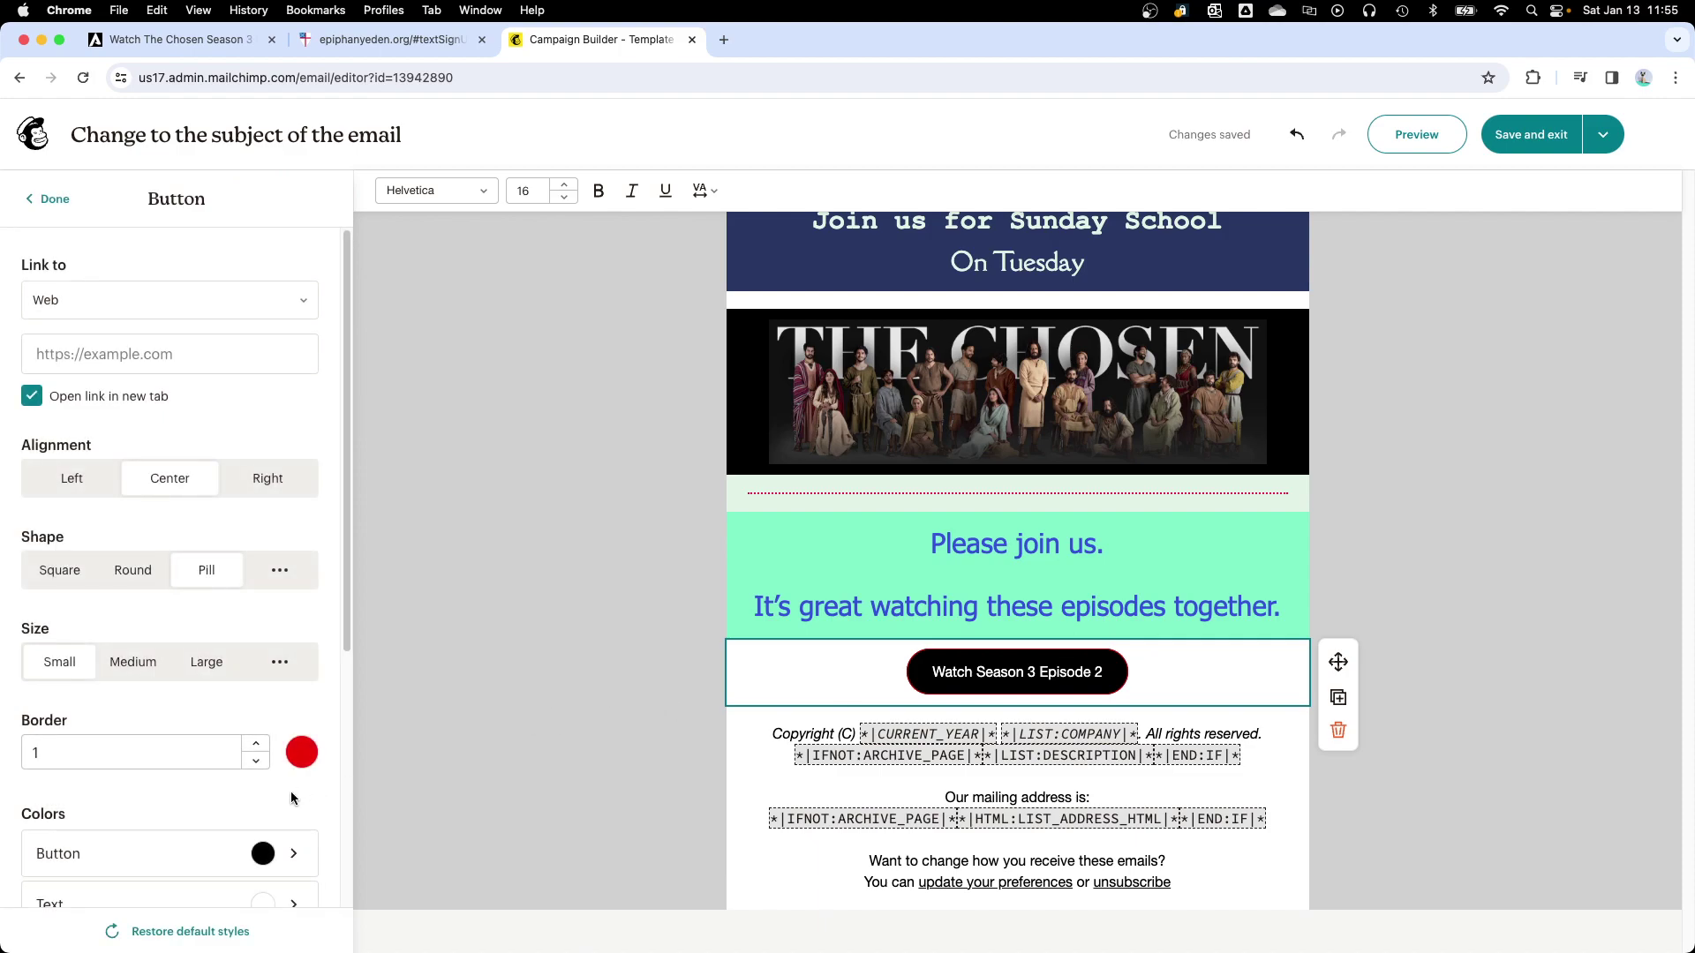
left_click(298, 754)
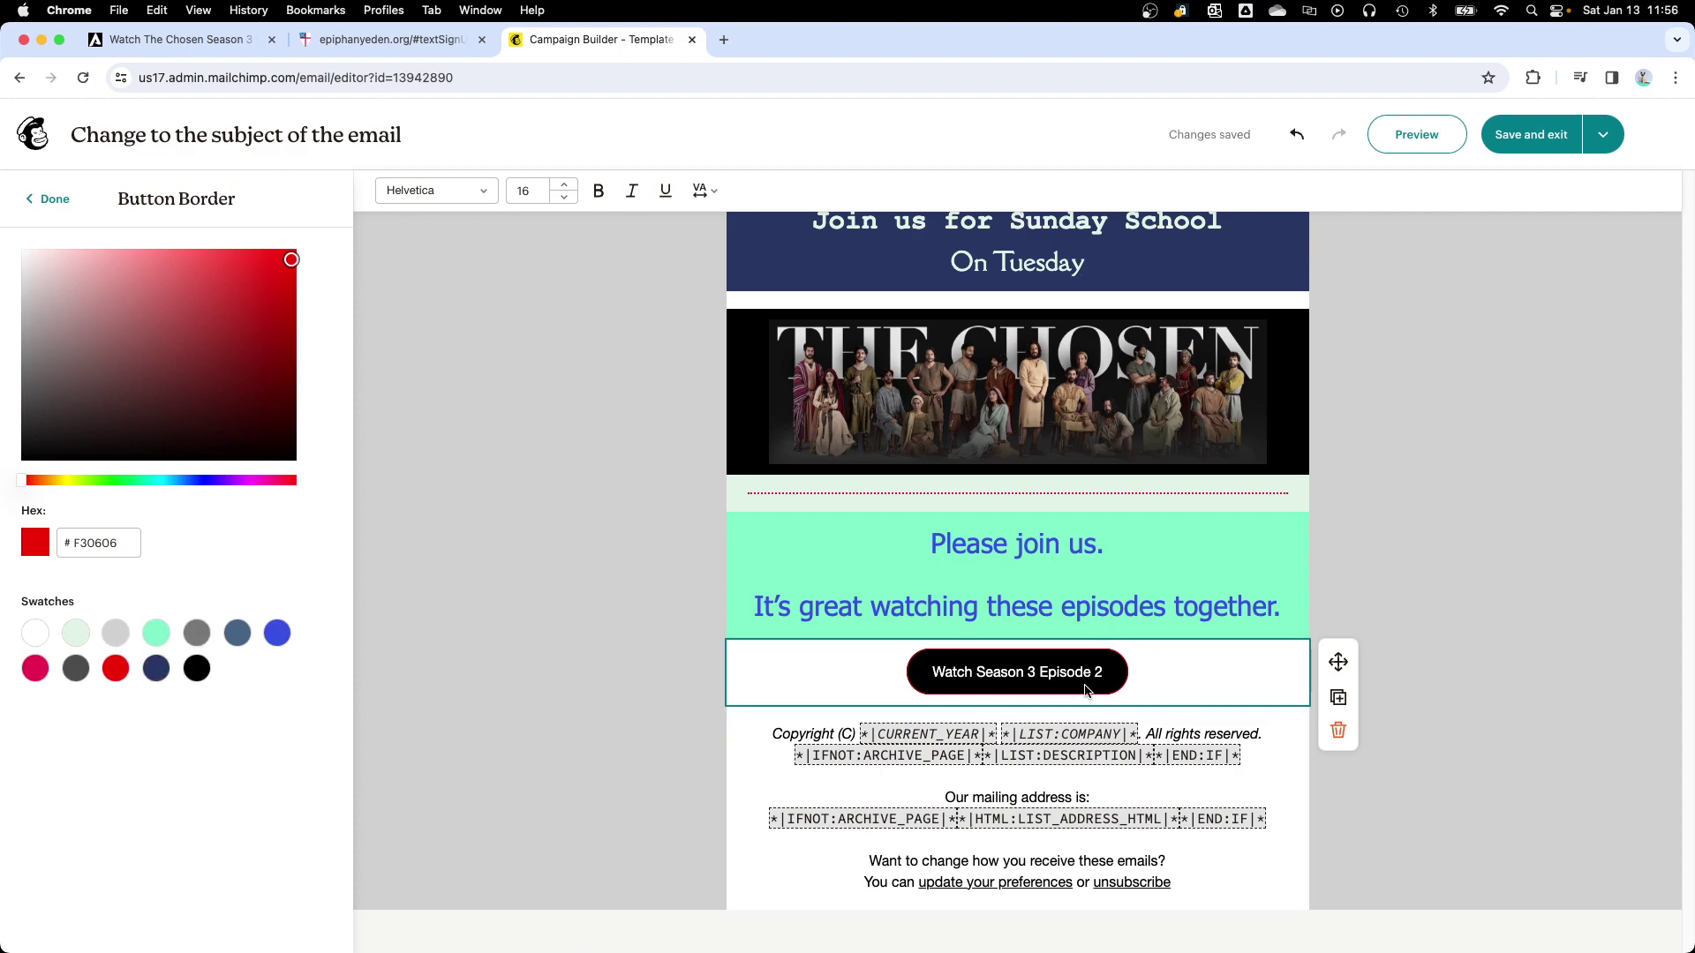
left_click(67, 203)
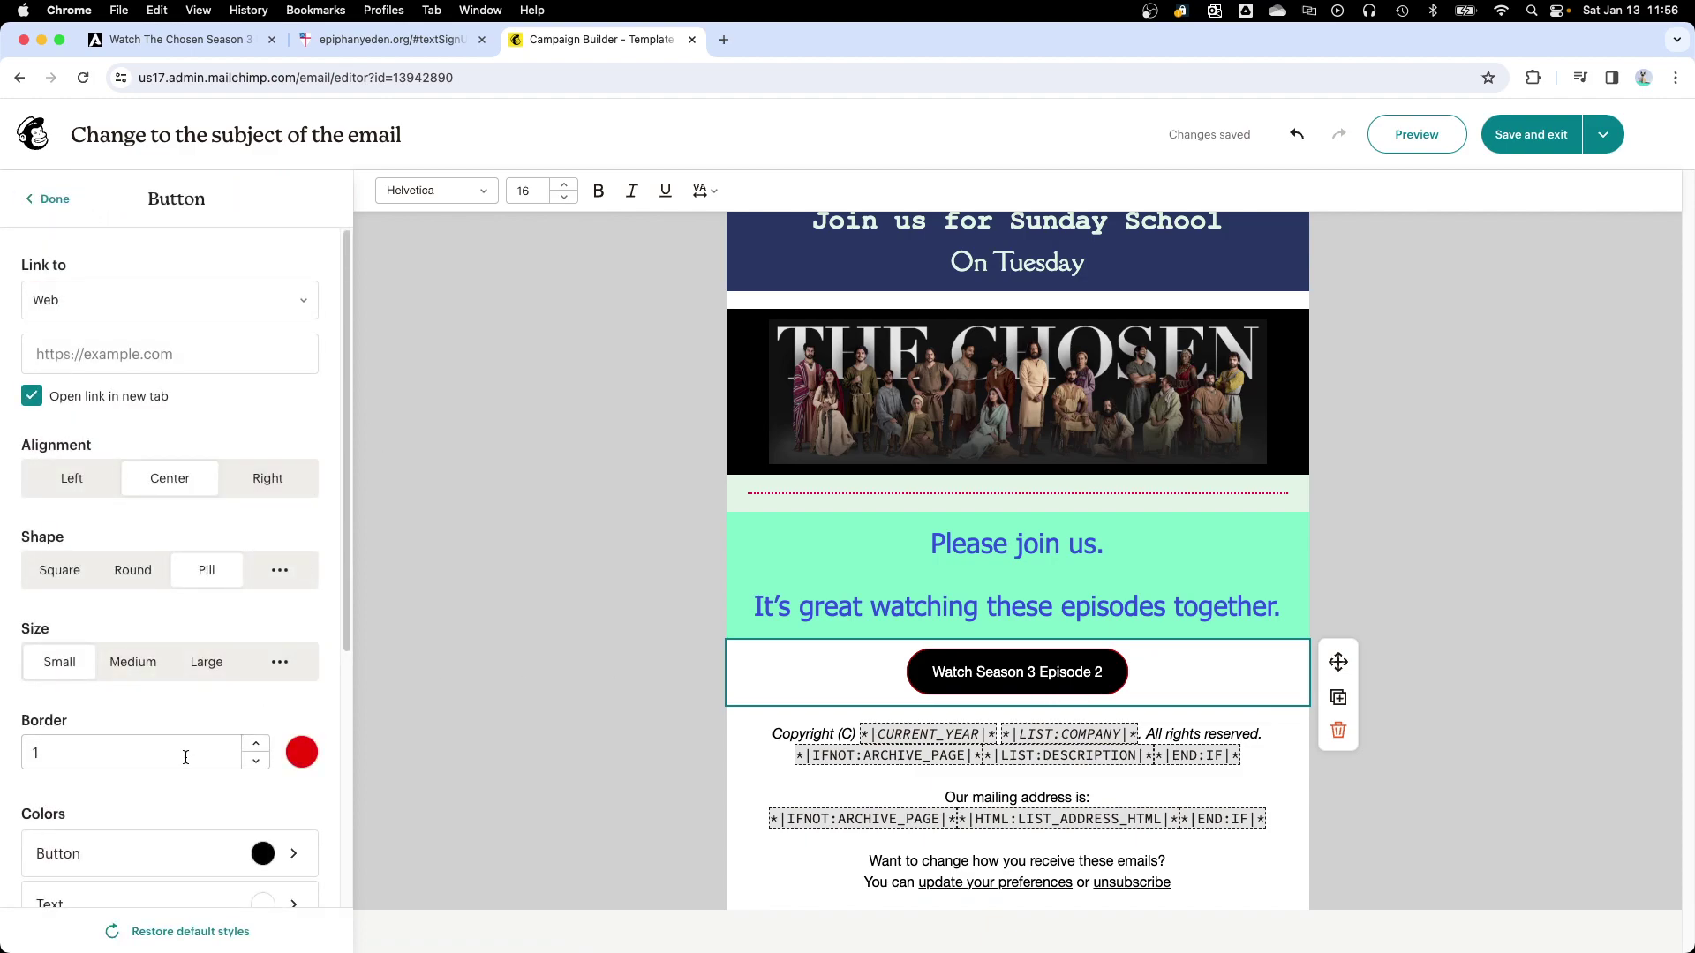
scroll(186, 756, "down", 5)
Set the button's fill colour to blue #384FDF.
left_click(266, 454)
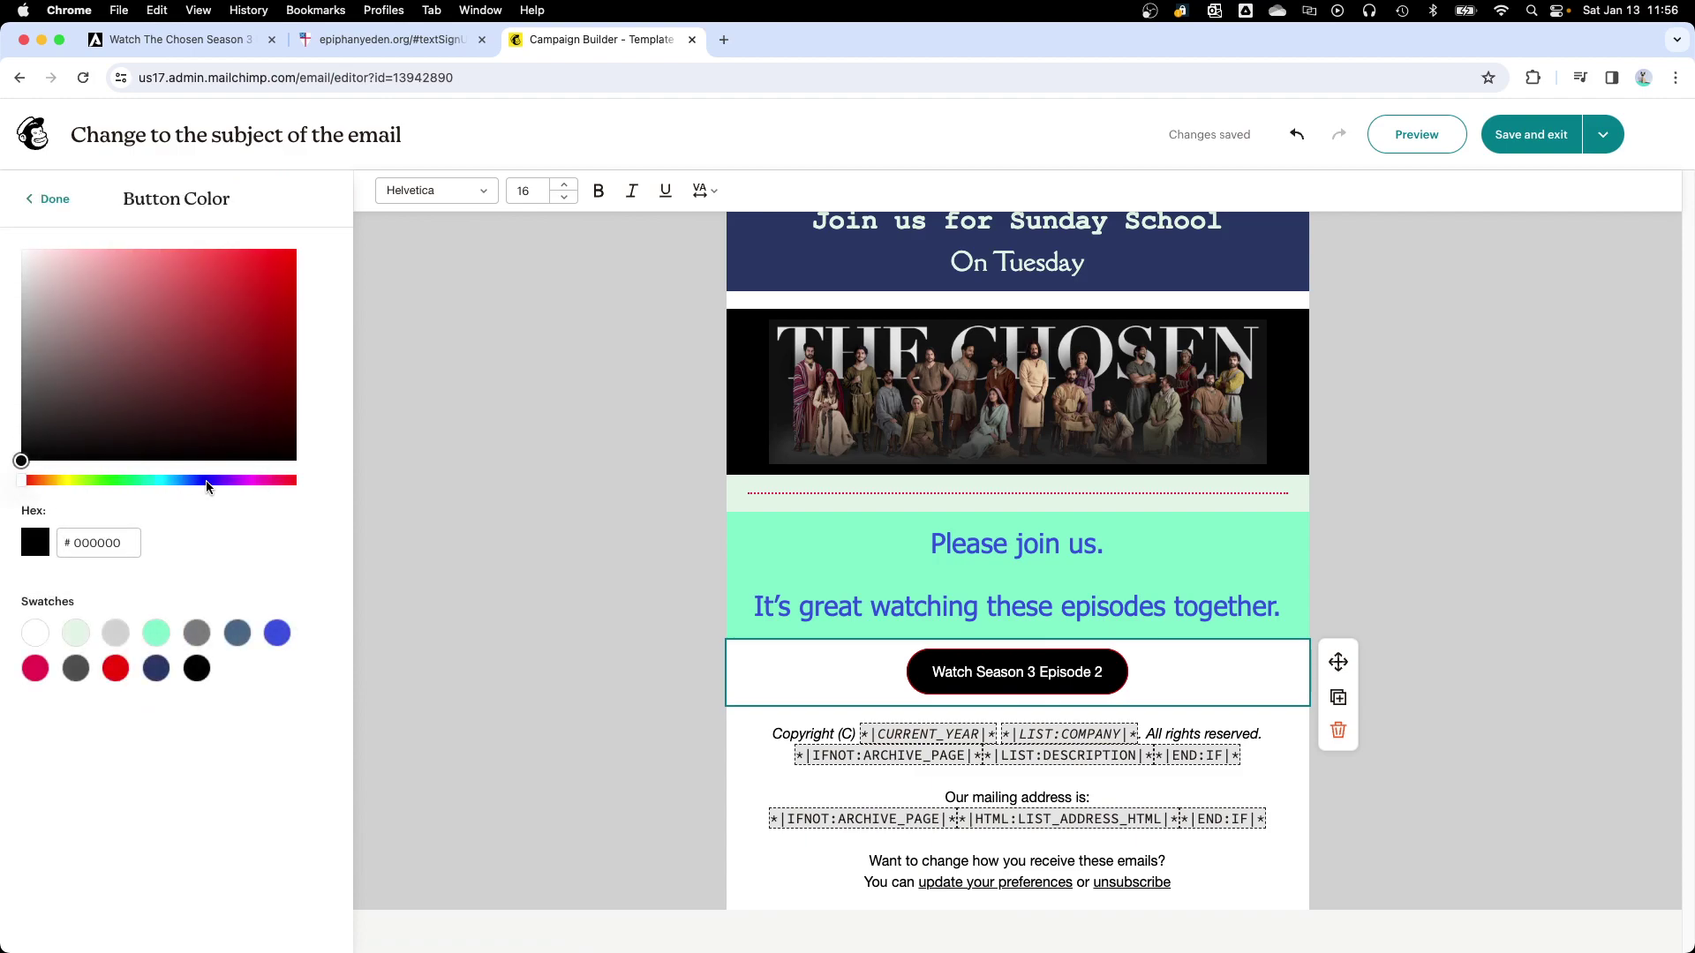
left_click(205, 480)
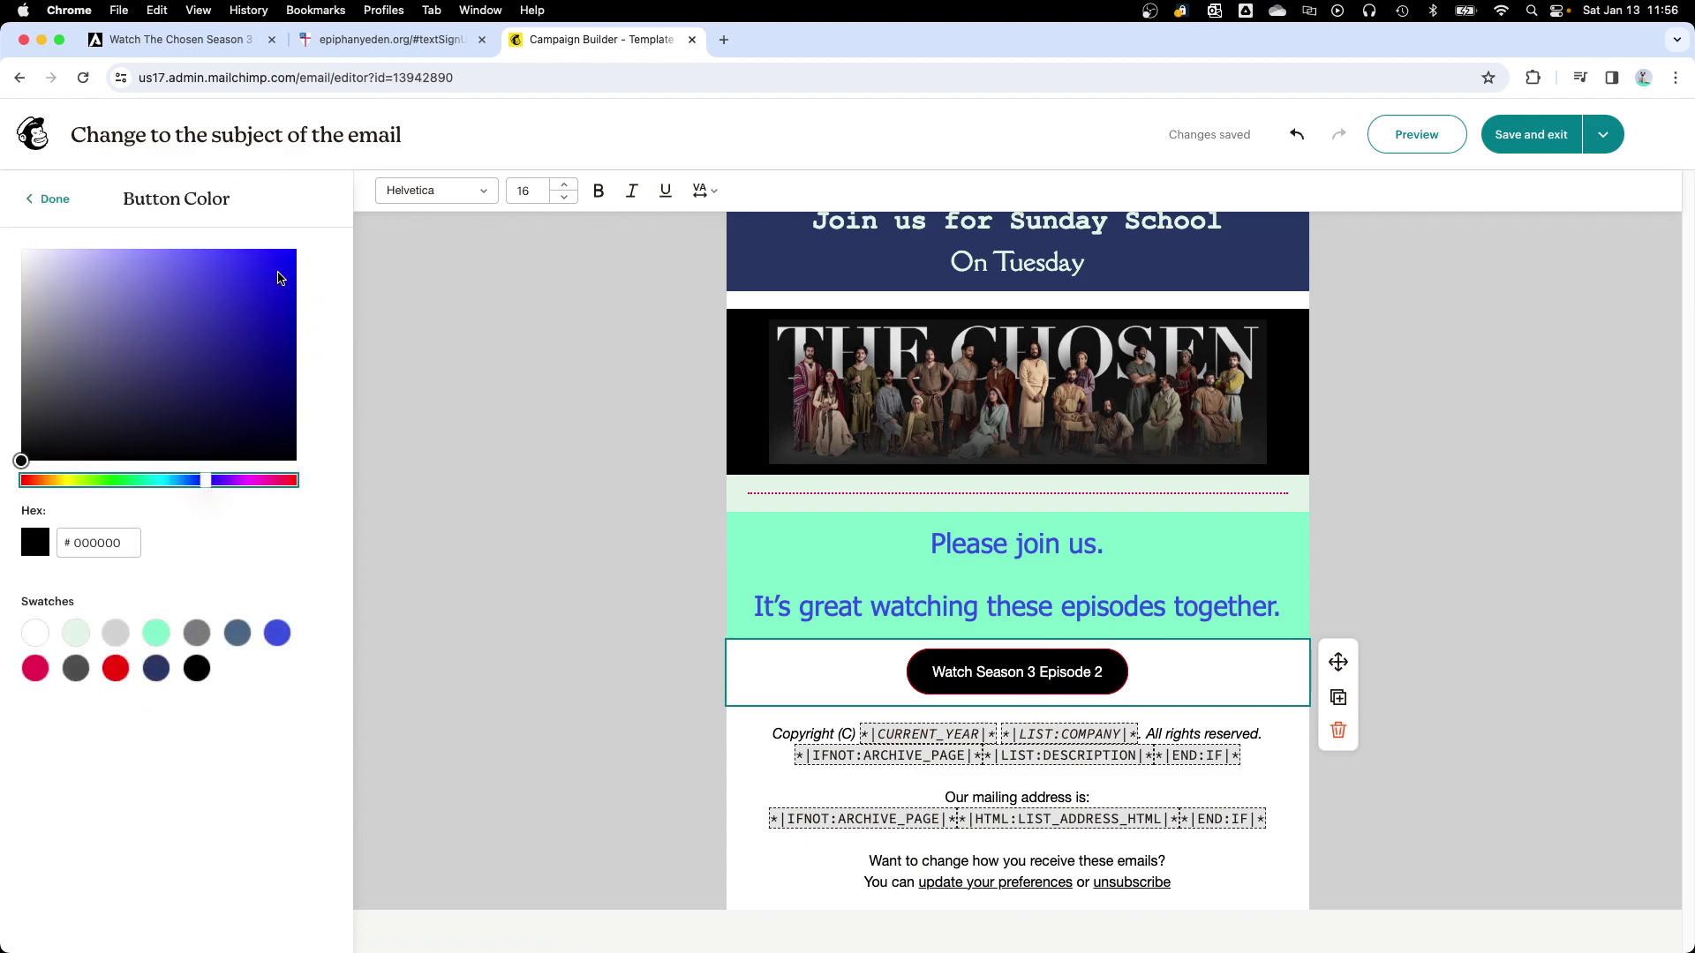
left_click(279, 634)
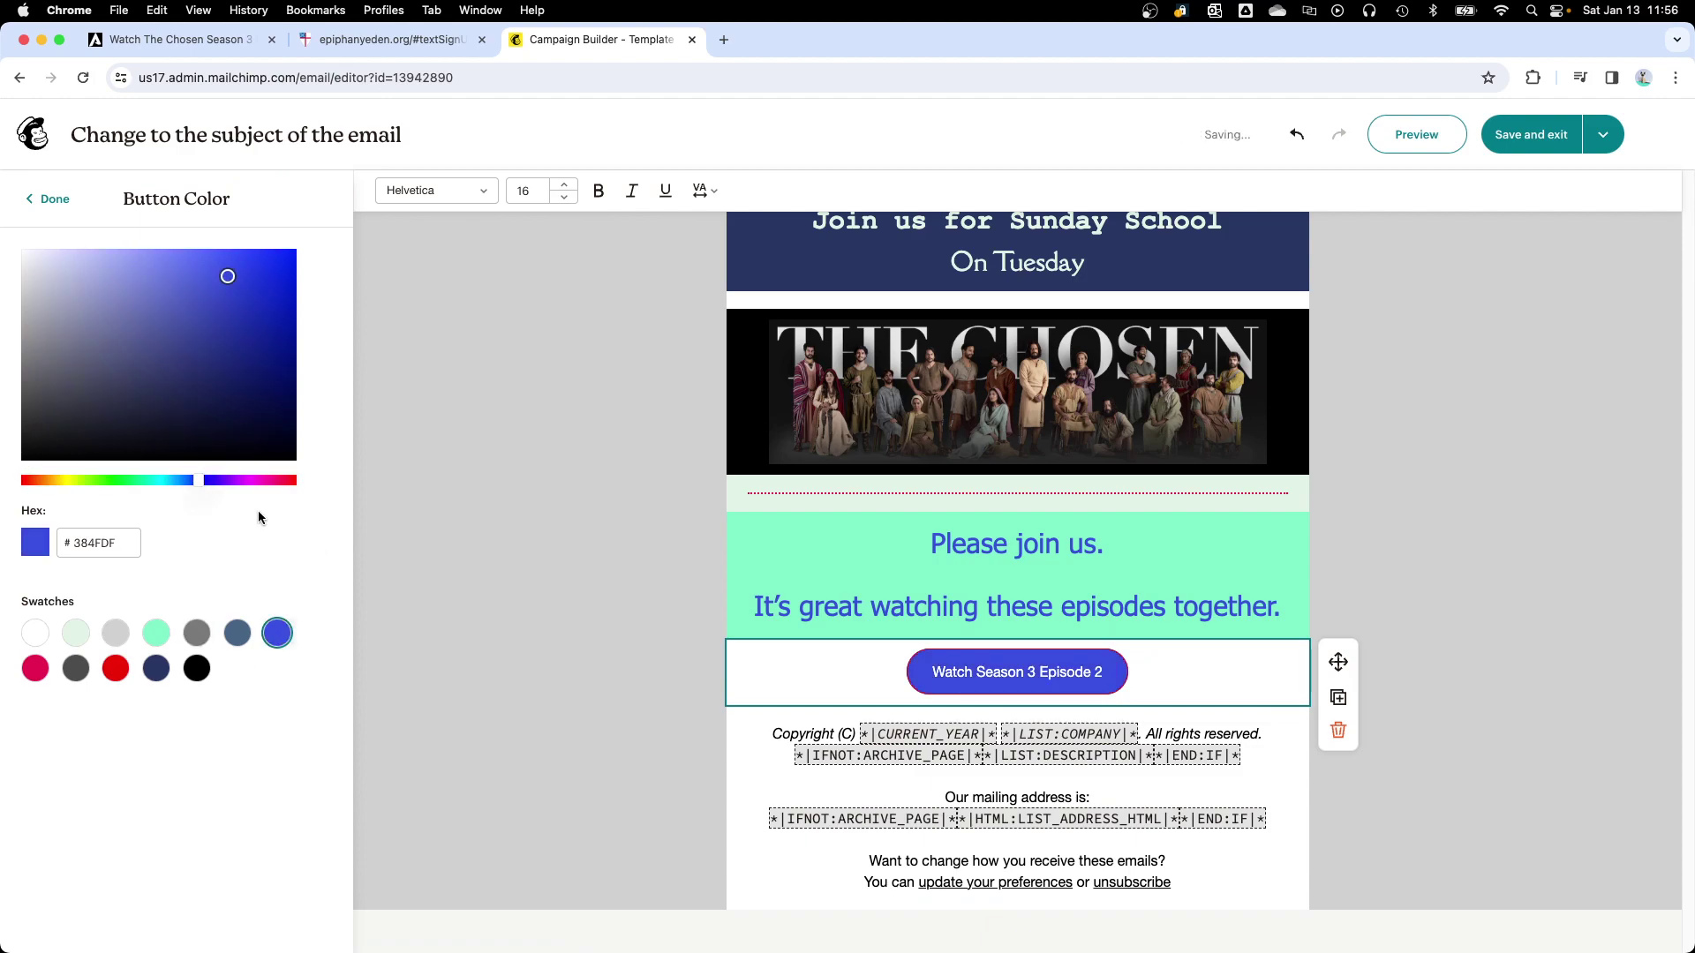
left_click(137, 544)
left_click_drag(128, 542, 28, 548)
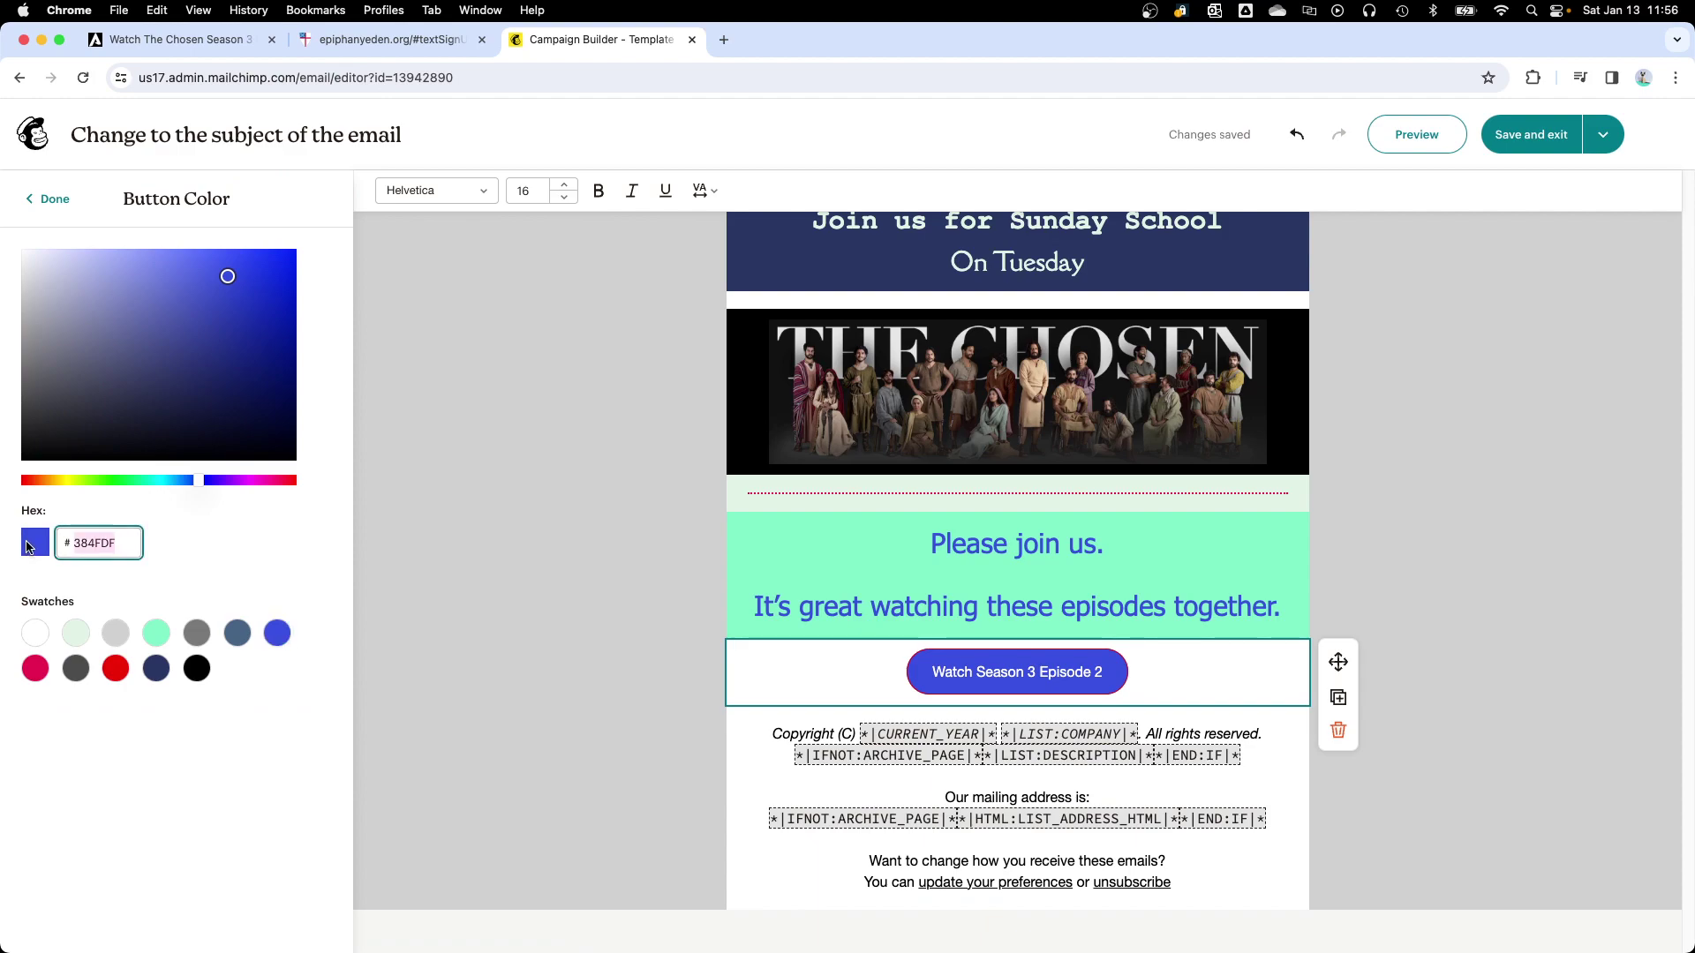
left_click(246, 526)
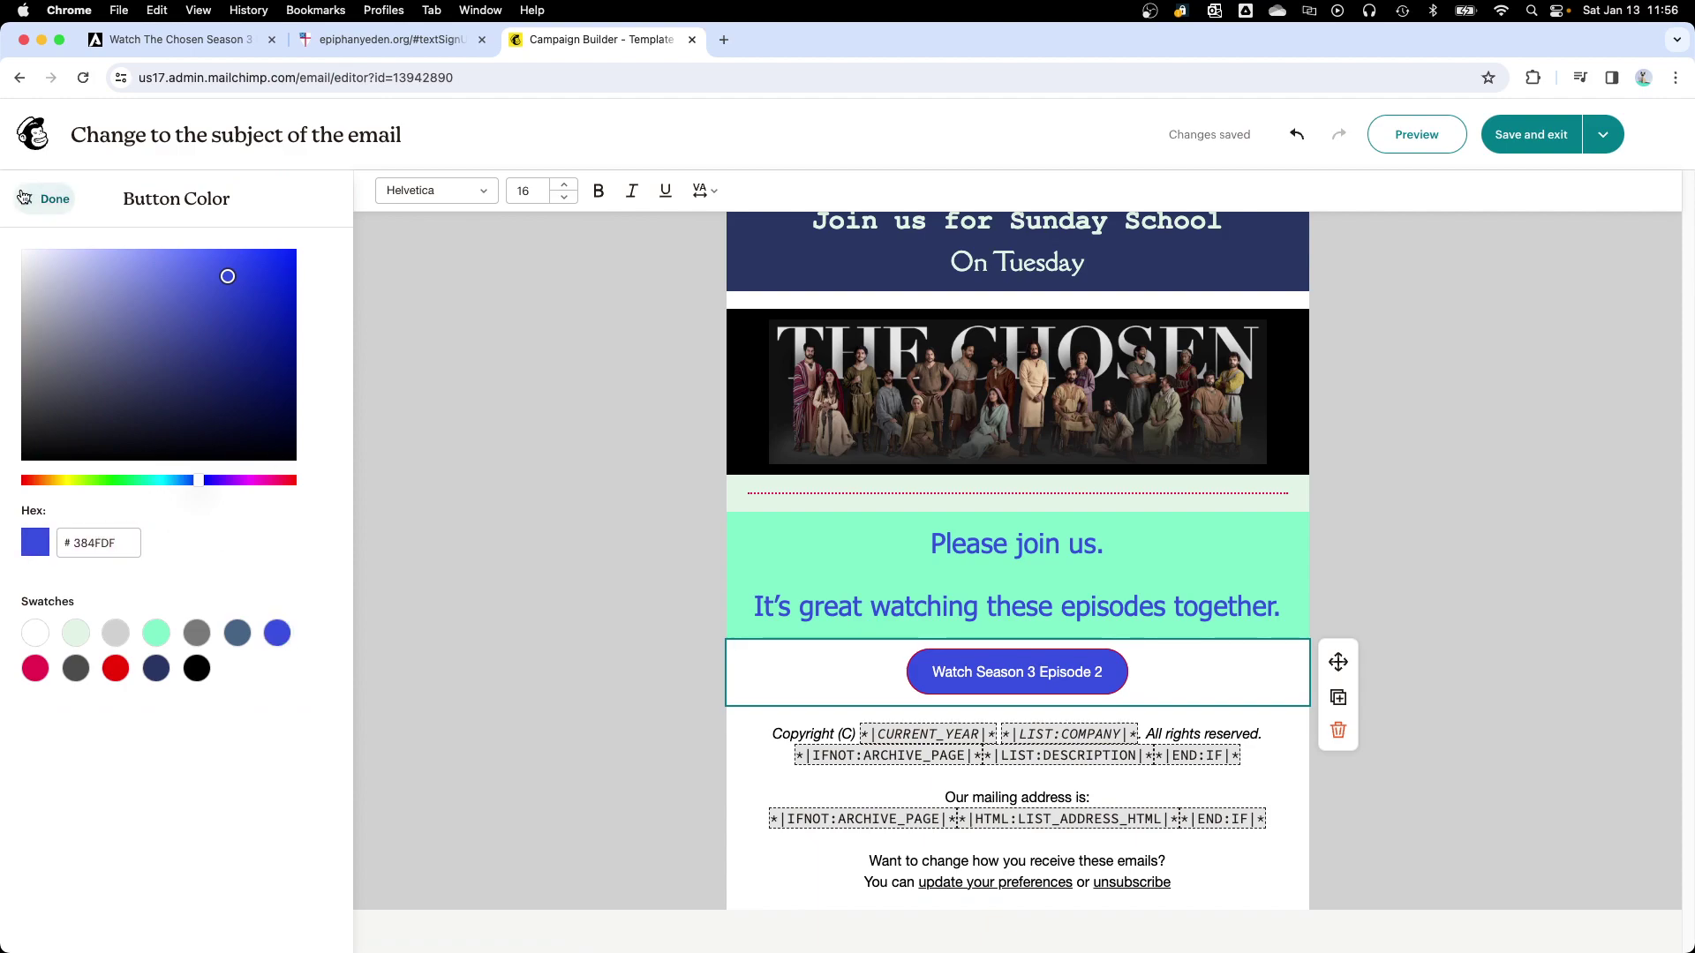
left_click(49, 202)
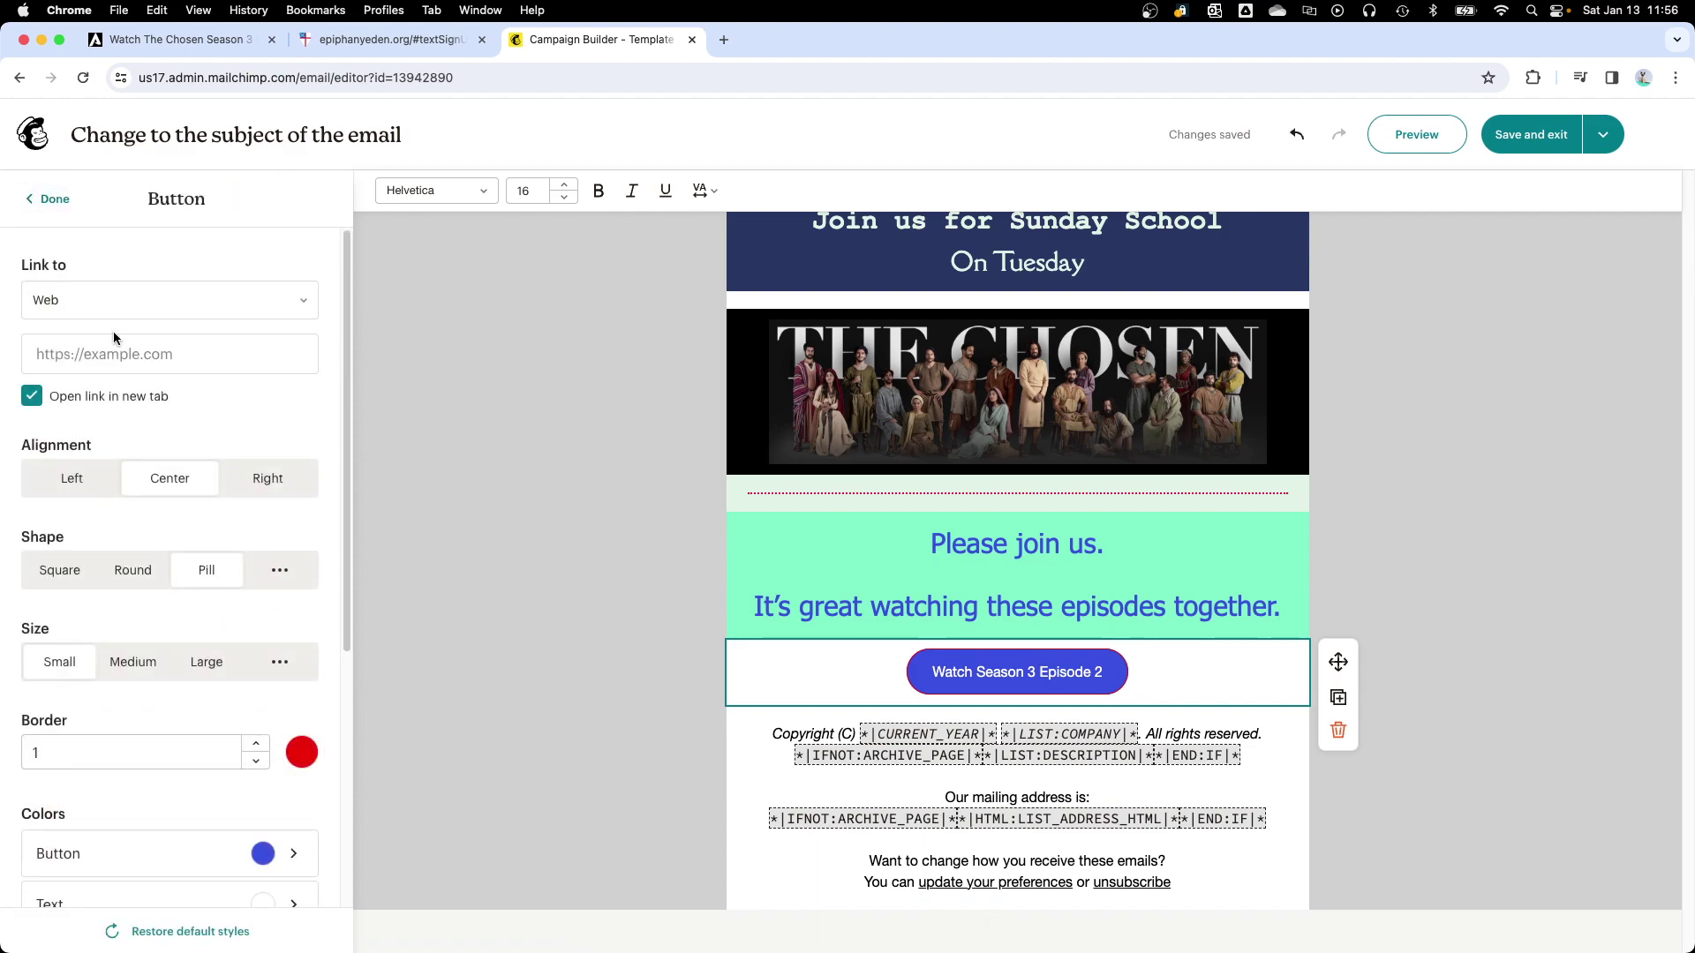
Set the button's border colour to the same blue #384FDF.
left_click(308, 753)
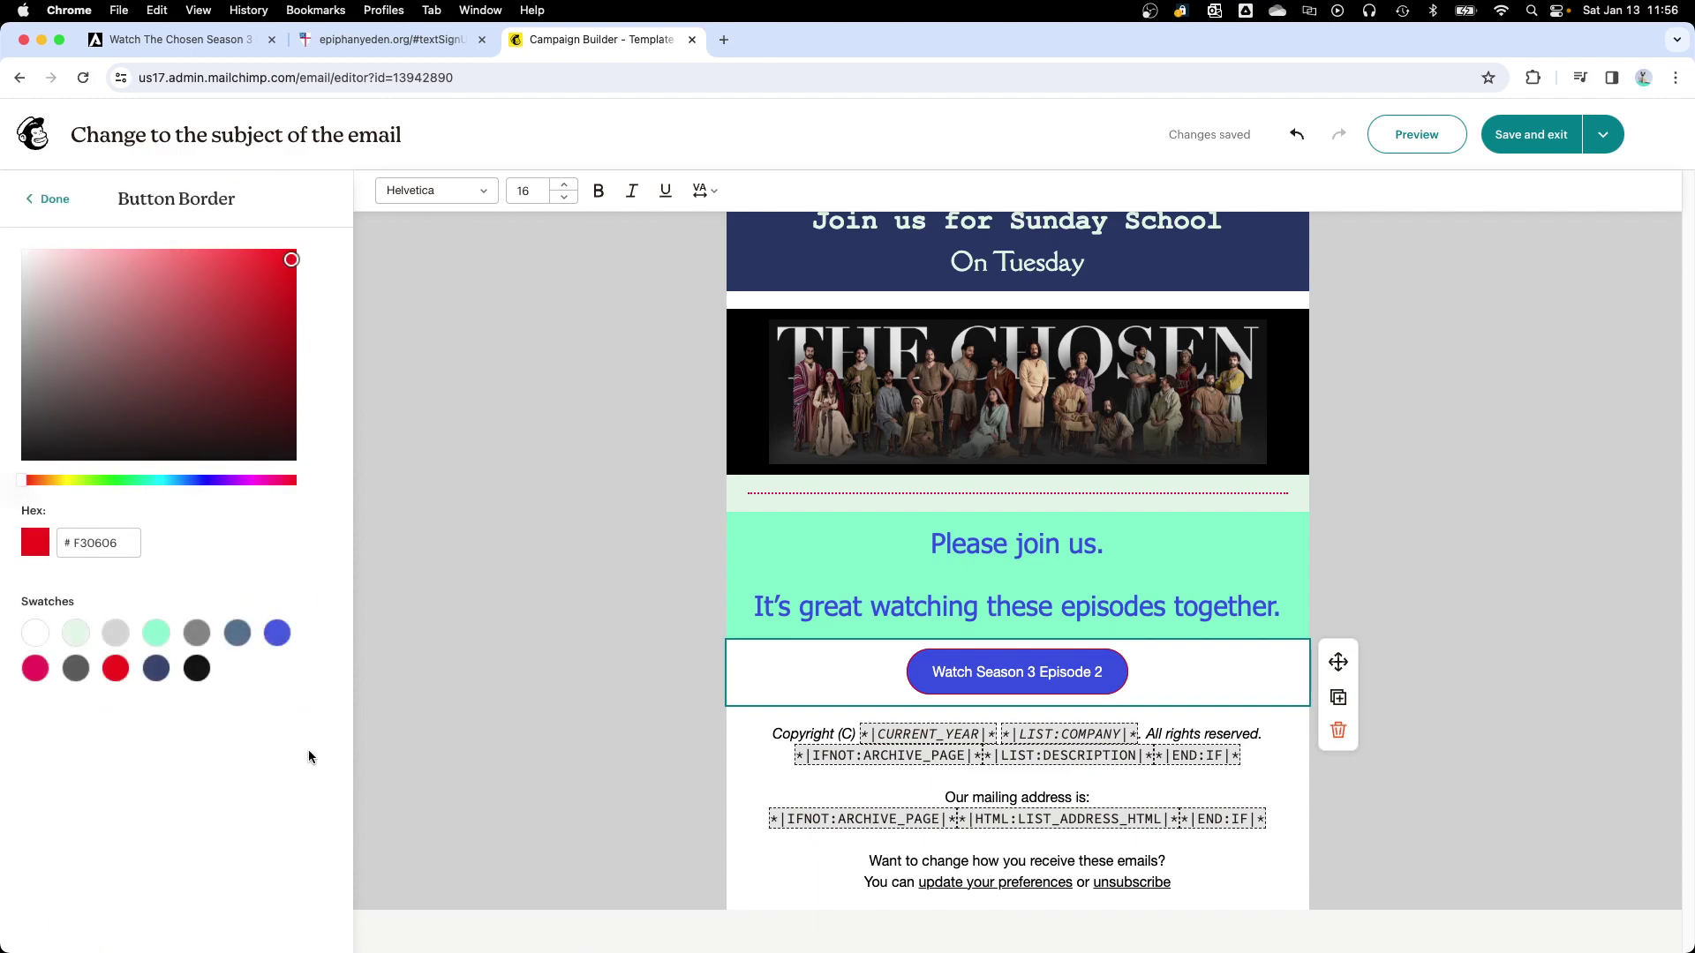
left_click(277, 633)
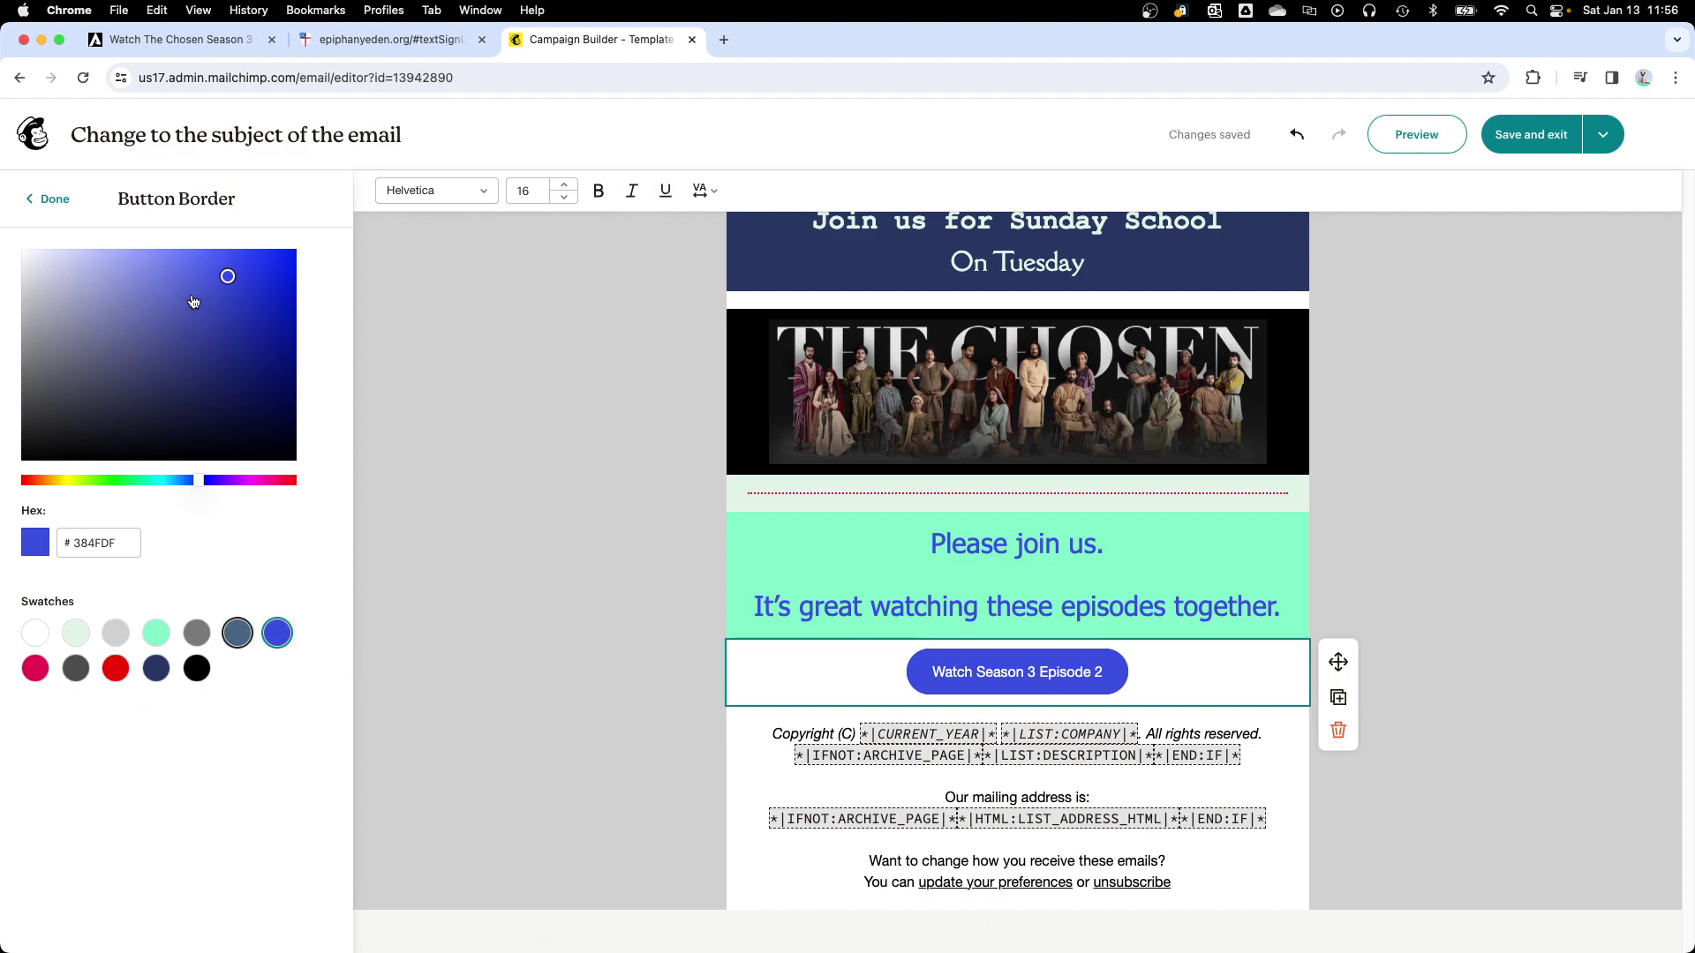
left_click(48, 202)
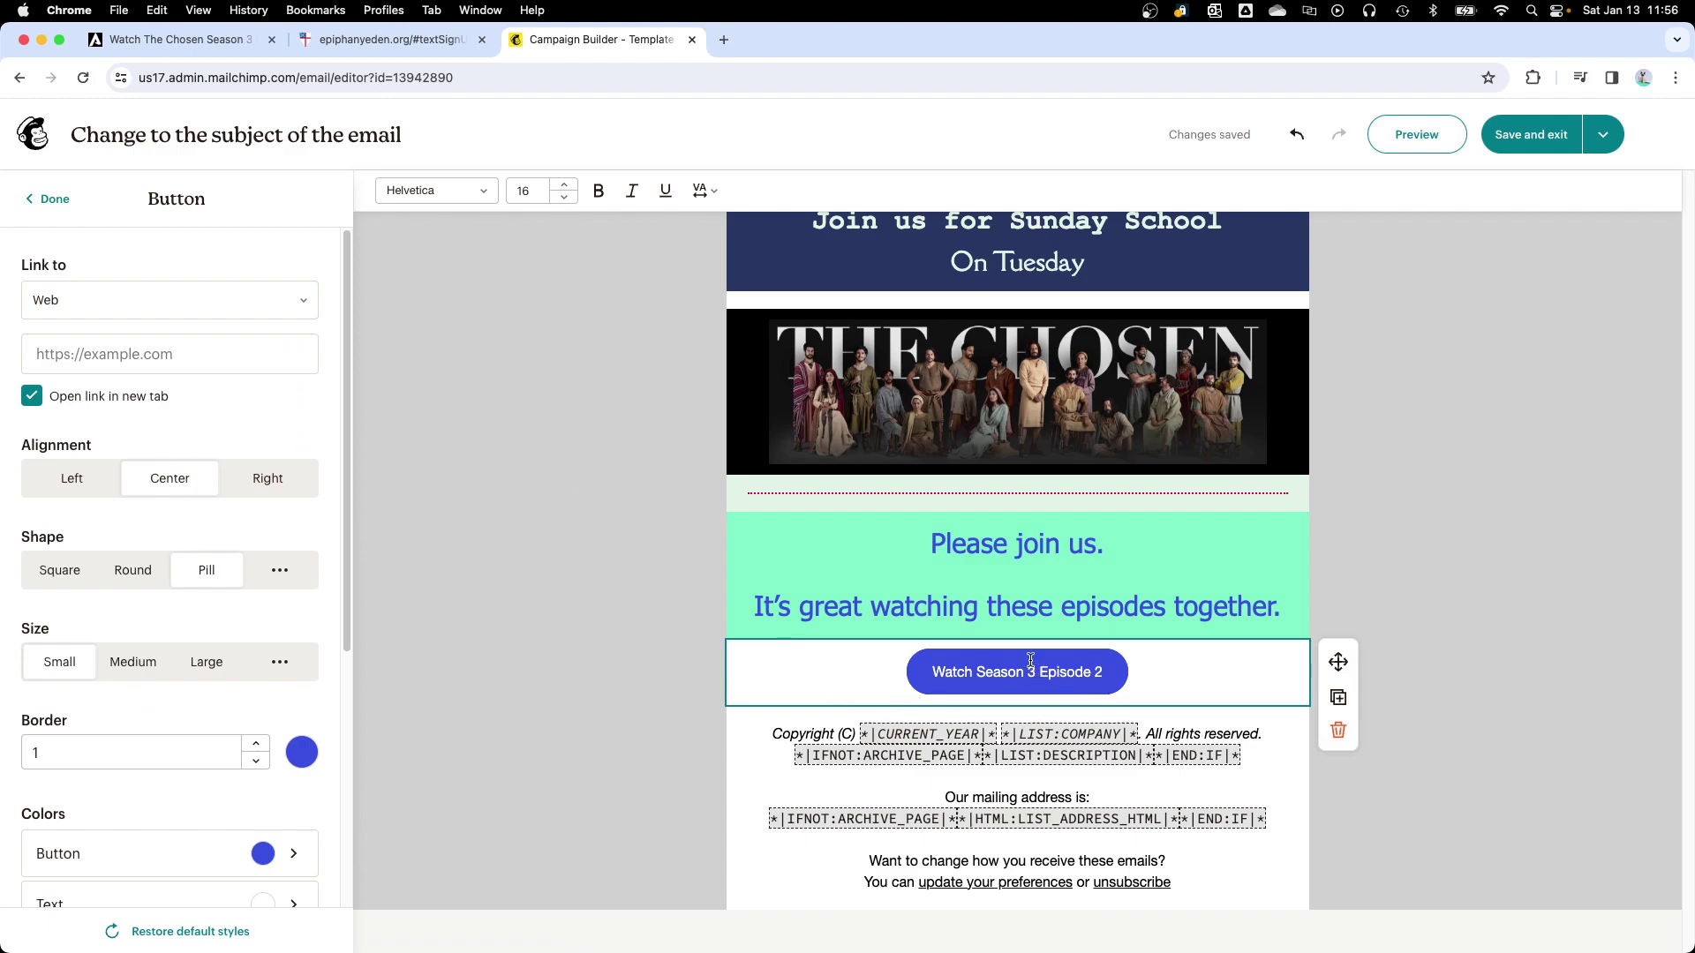
left_click(286, 339)
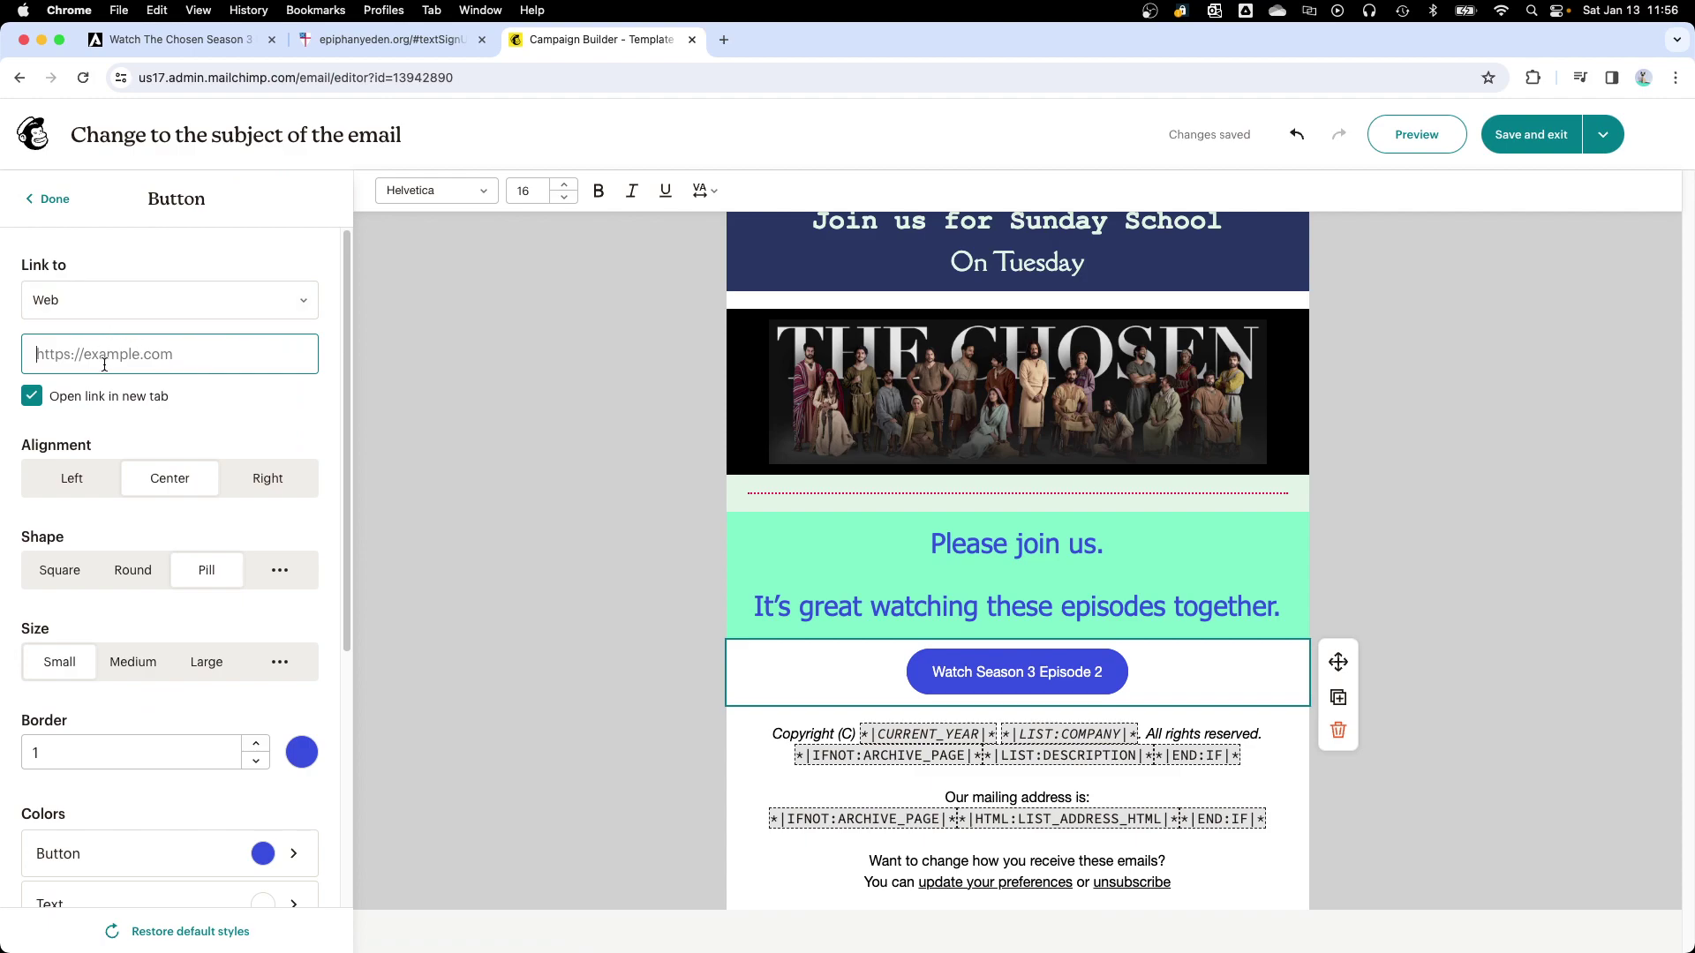
Select the full URL of The Chosen's 'Two by Two' episode page, then return to Mailchimp.
left_click(199, 41)
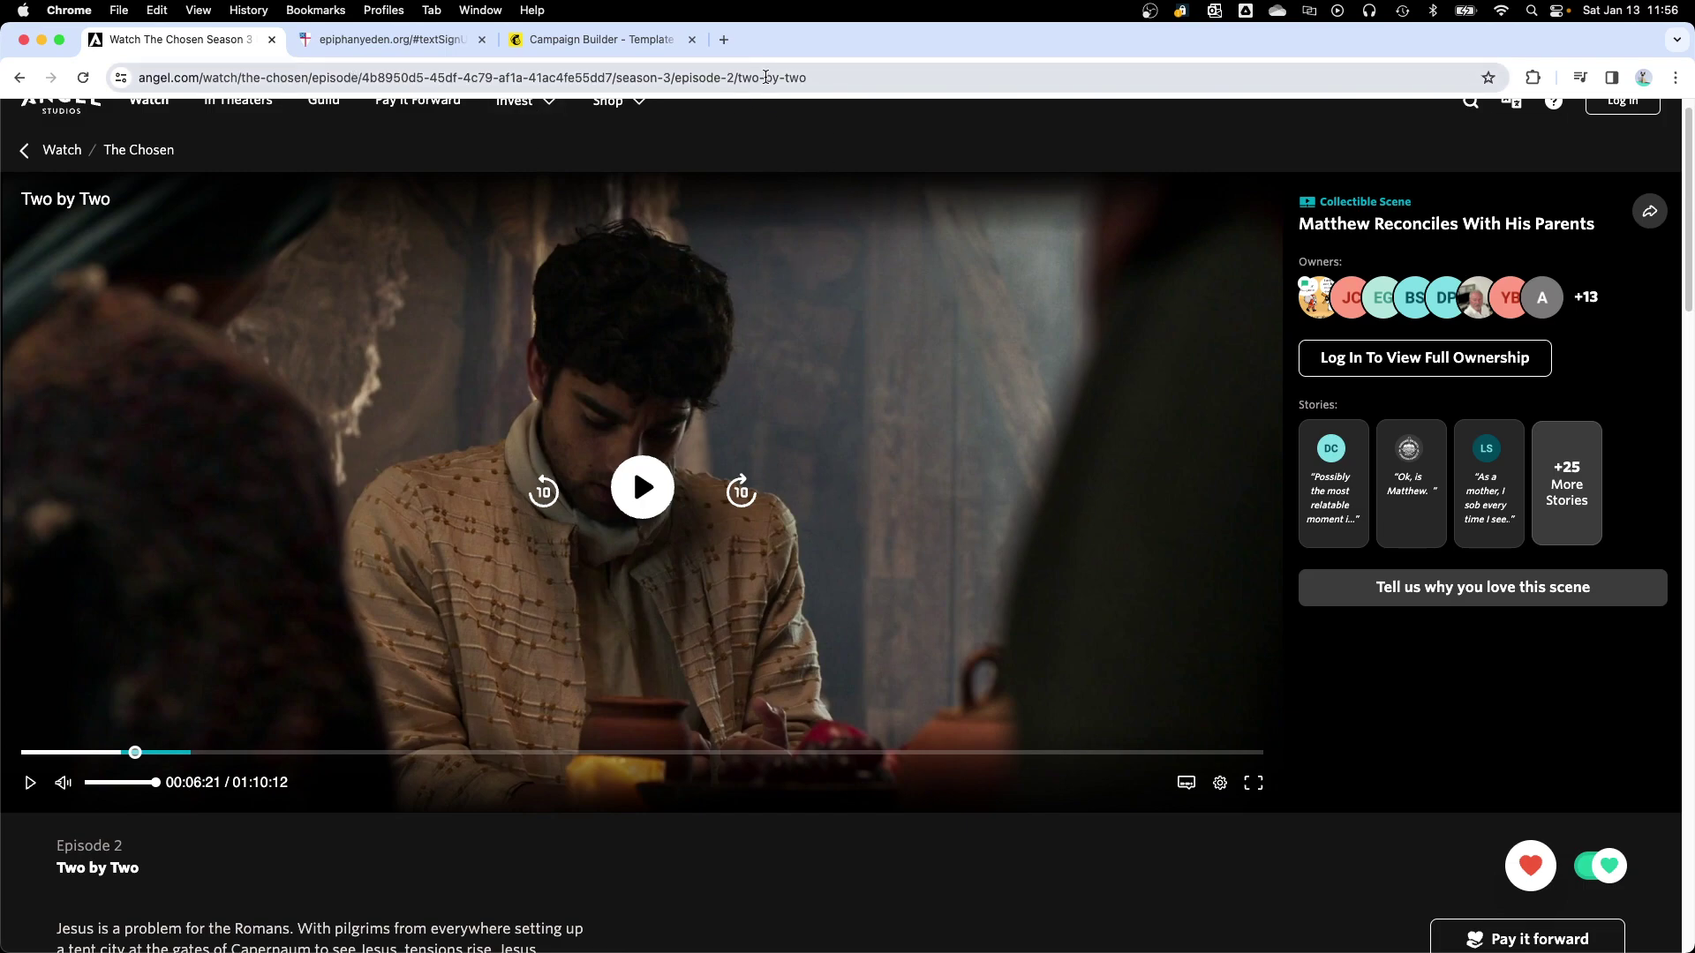
left_click(880, 77)
left_click_drag(880, 78, 846, 77)
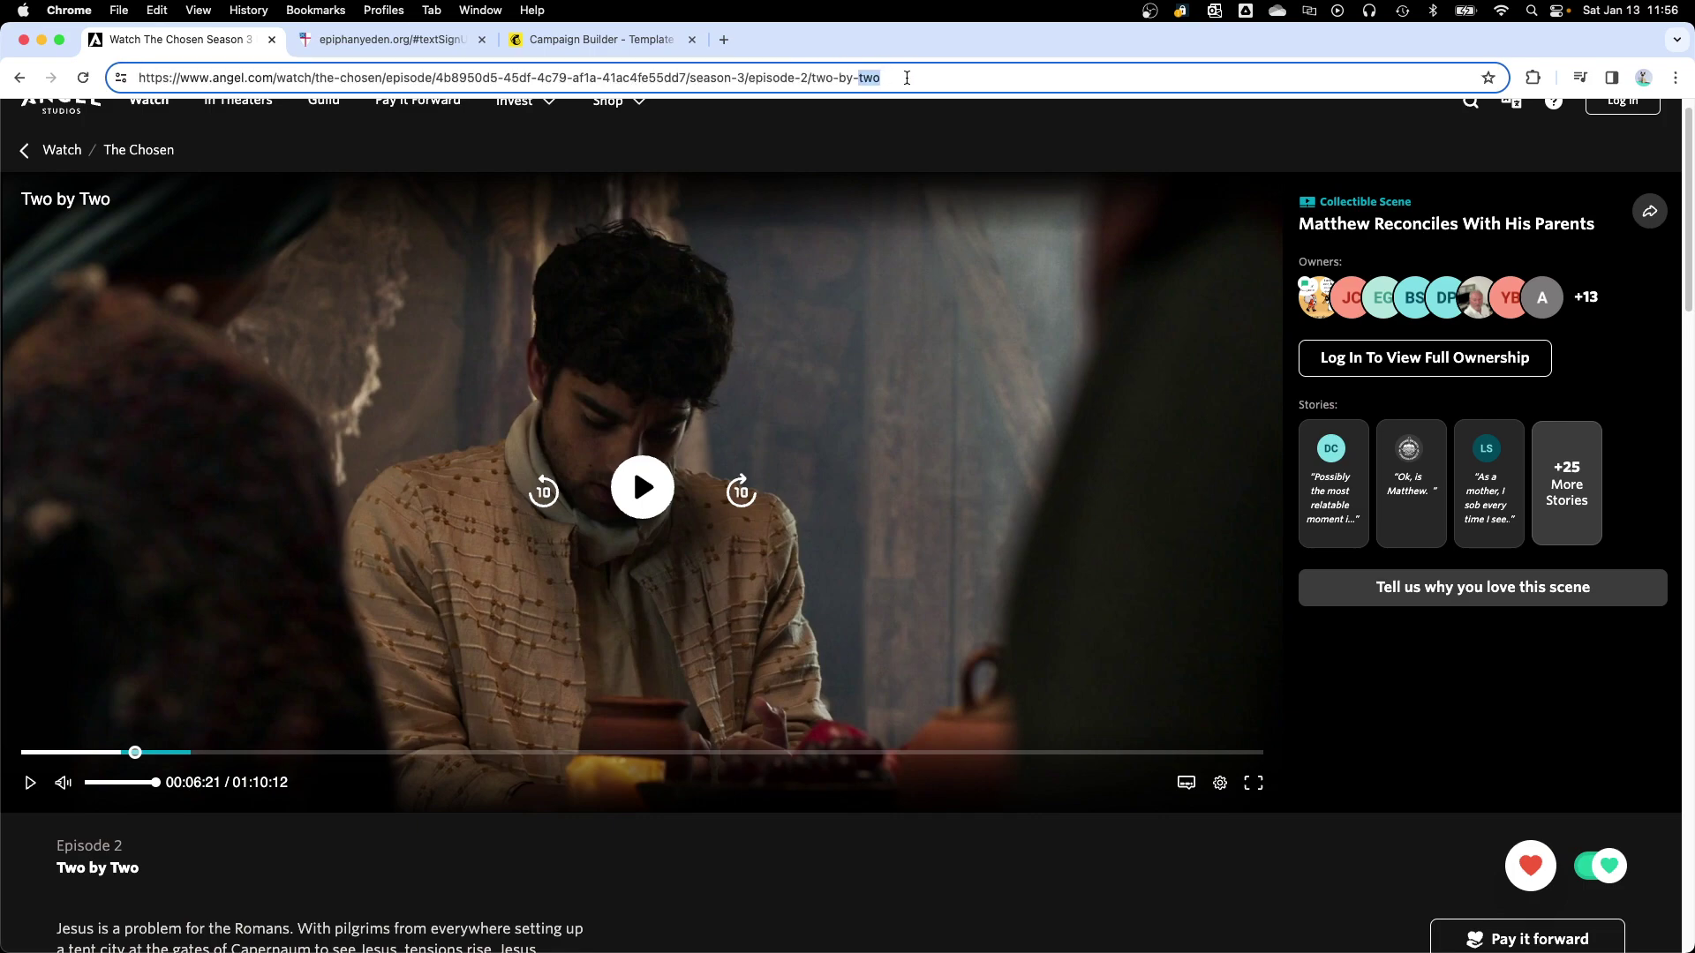
triple_click(906, 77)
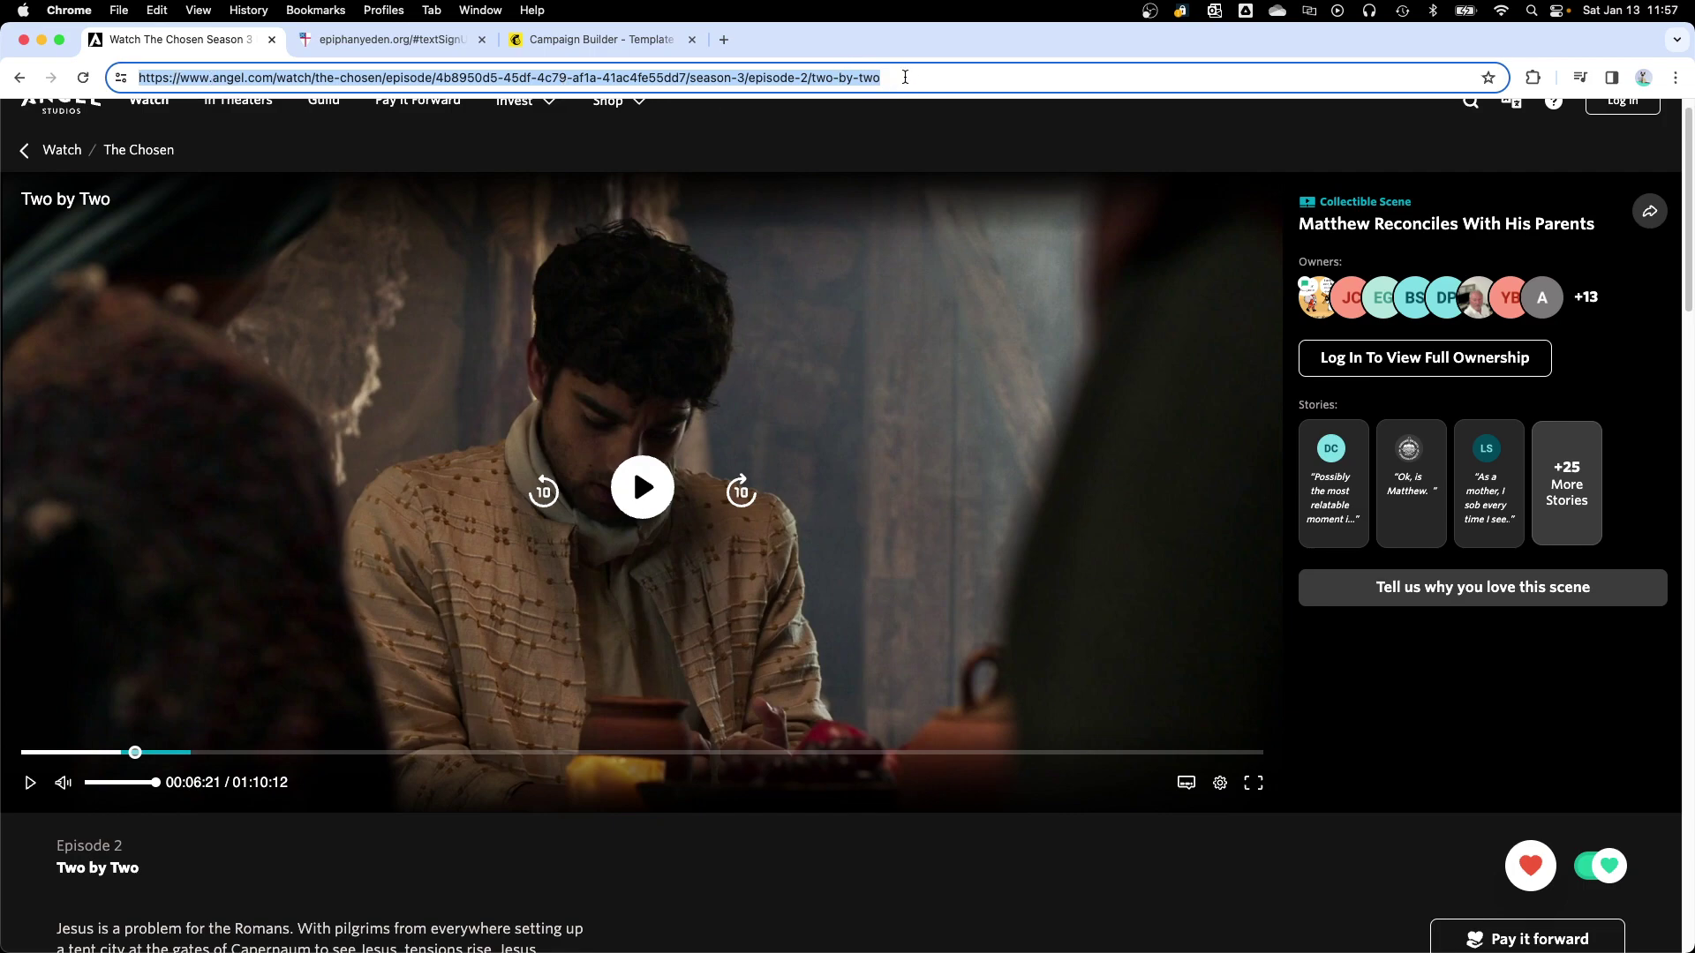
left_click(590, 42)
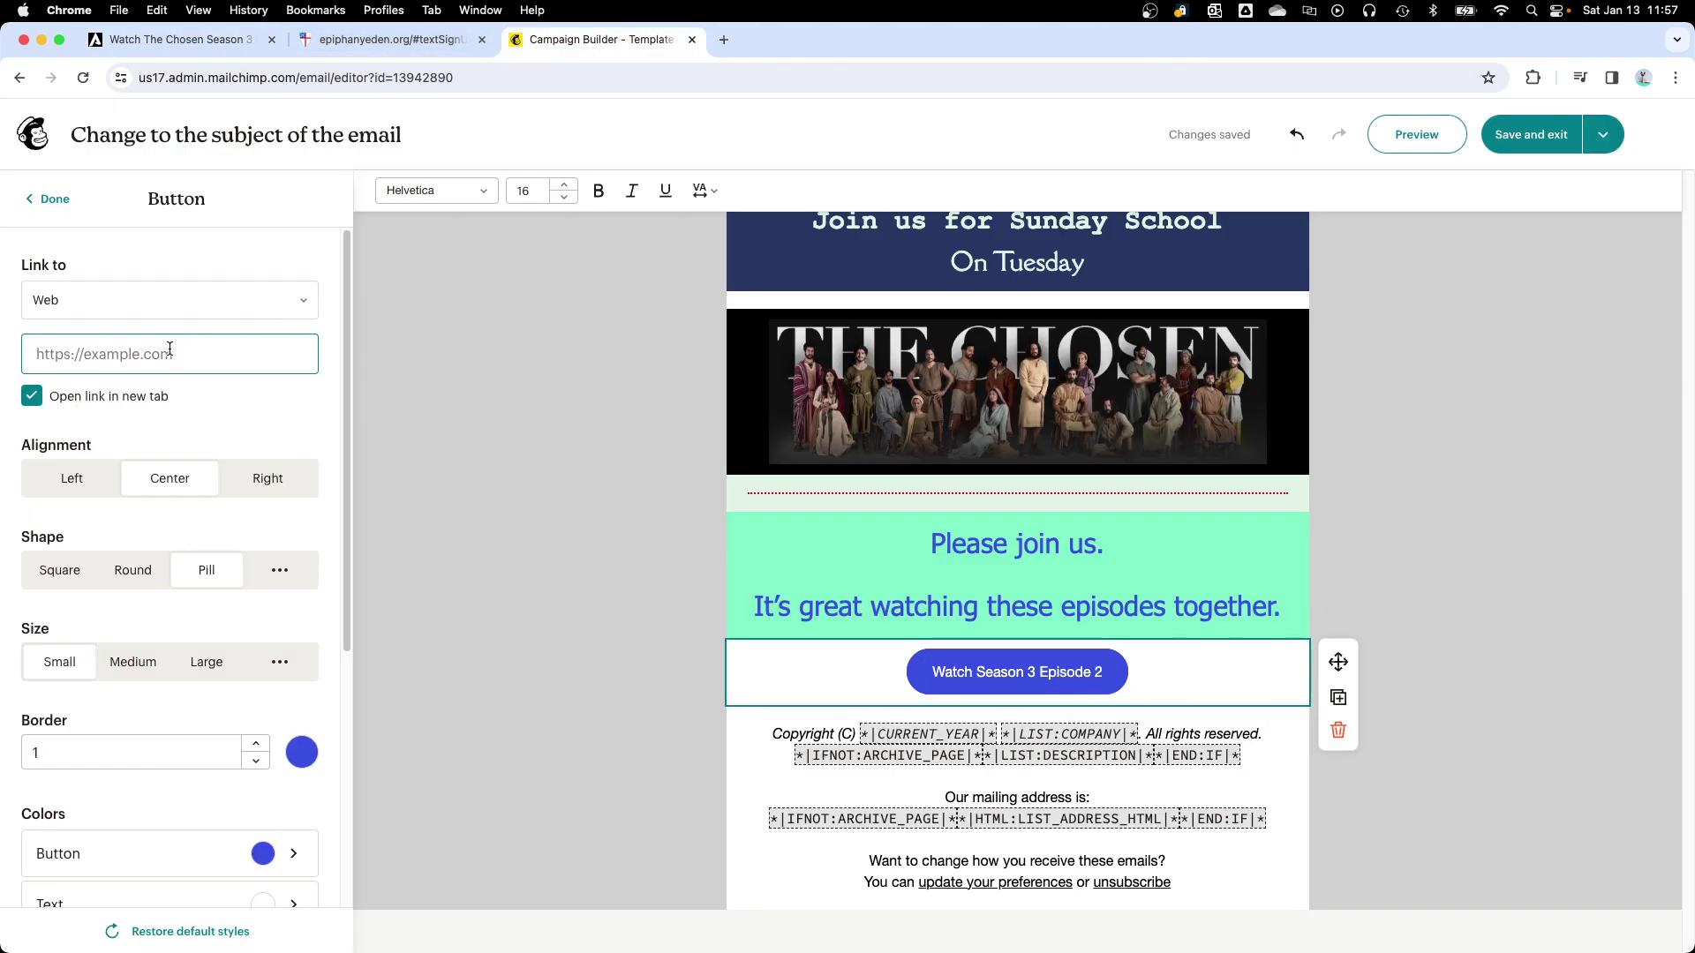
Paste the angel.com episode URL as the button's web link and close the button settings.
key("super+v")
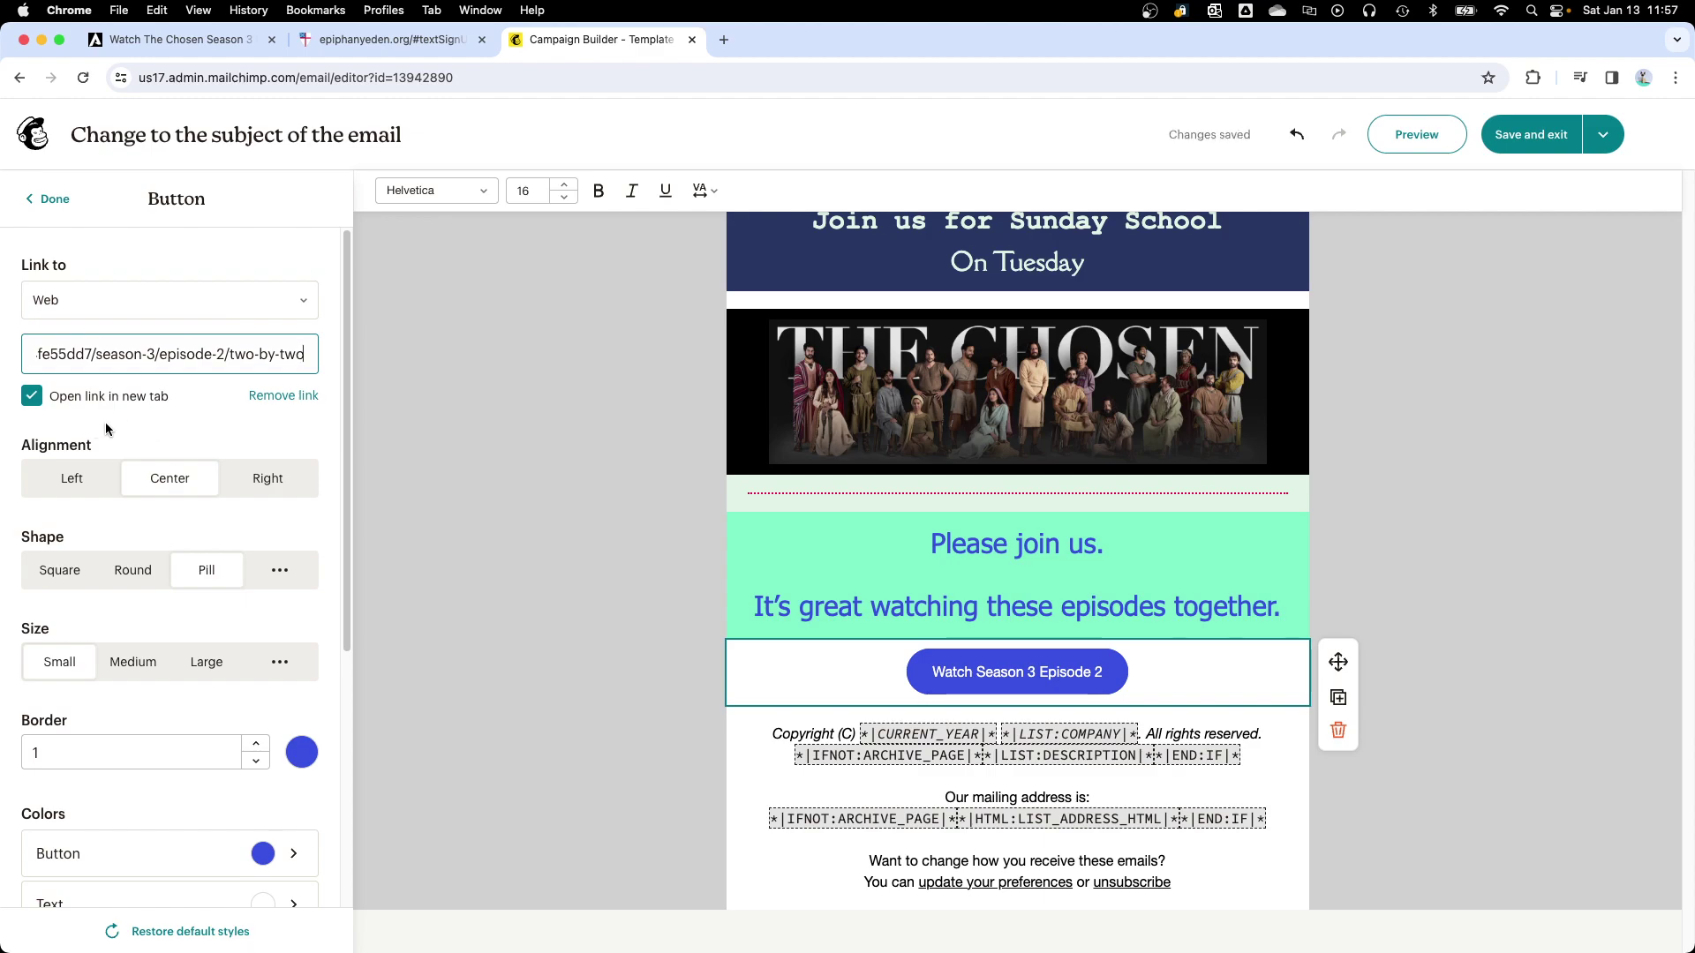
left_click(248, 438)
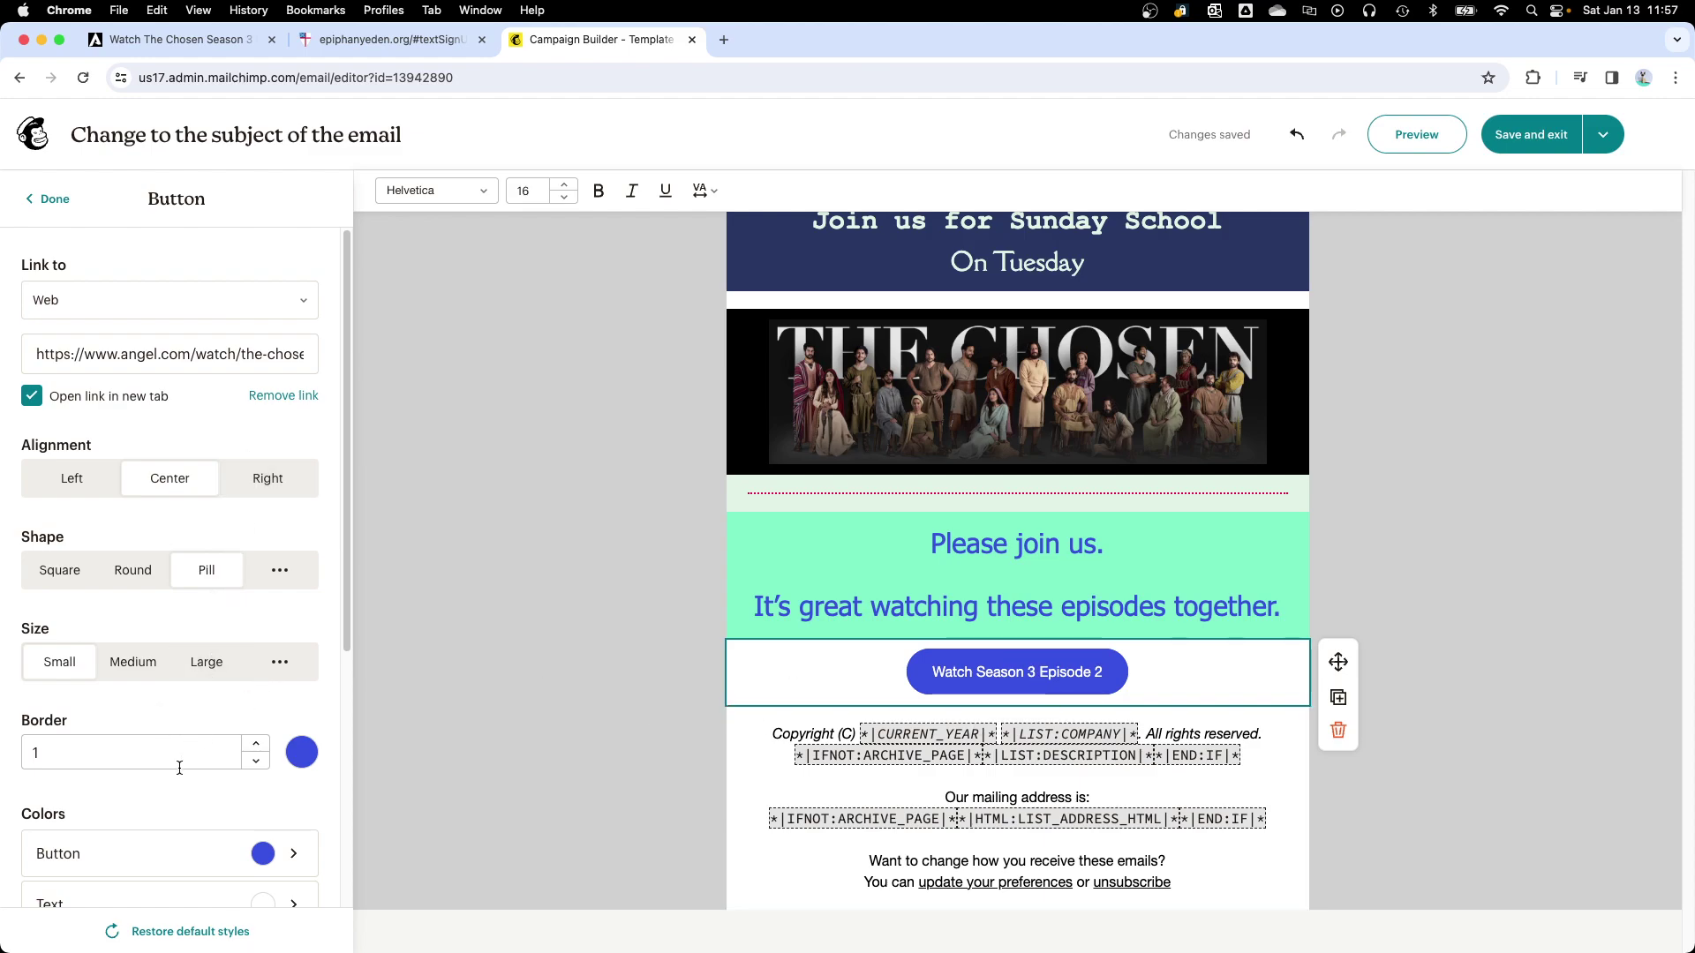
scroll(180, 768, "down", 5)
scroll(180, 768, "up", 5)
left_click(56, 201)
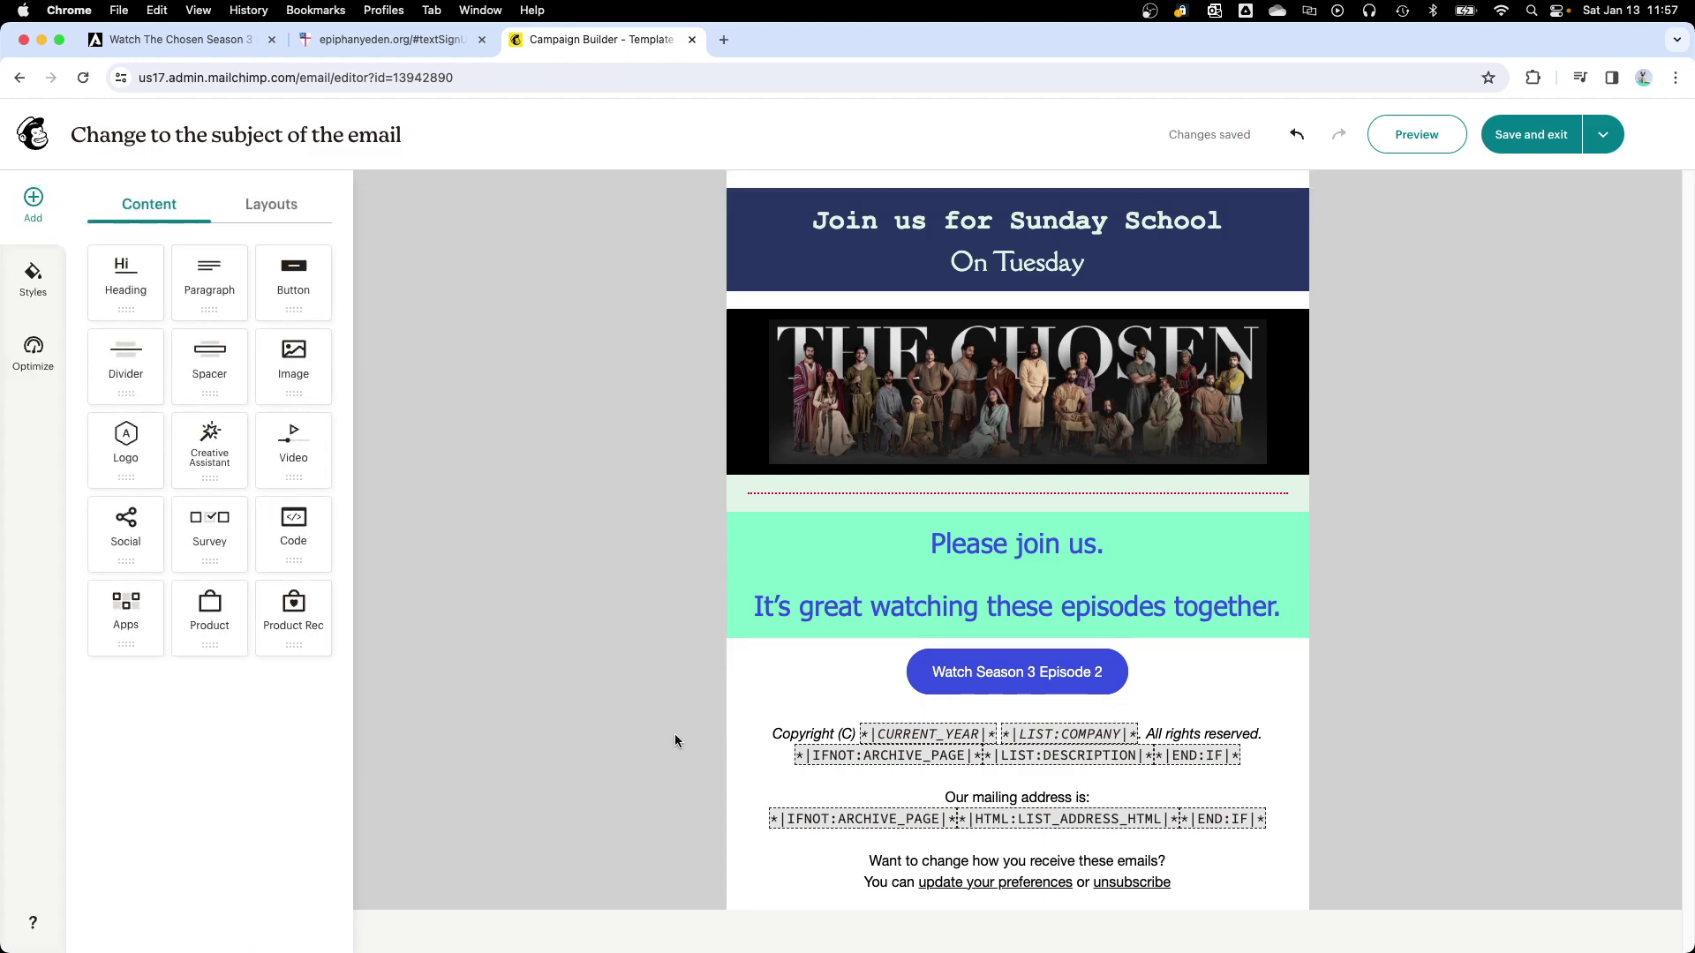
Set the button block's background colour to grey #797979.
left_click(821, 677)
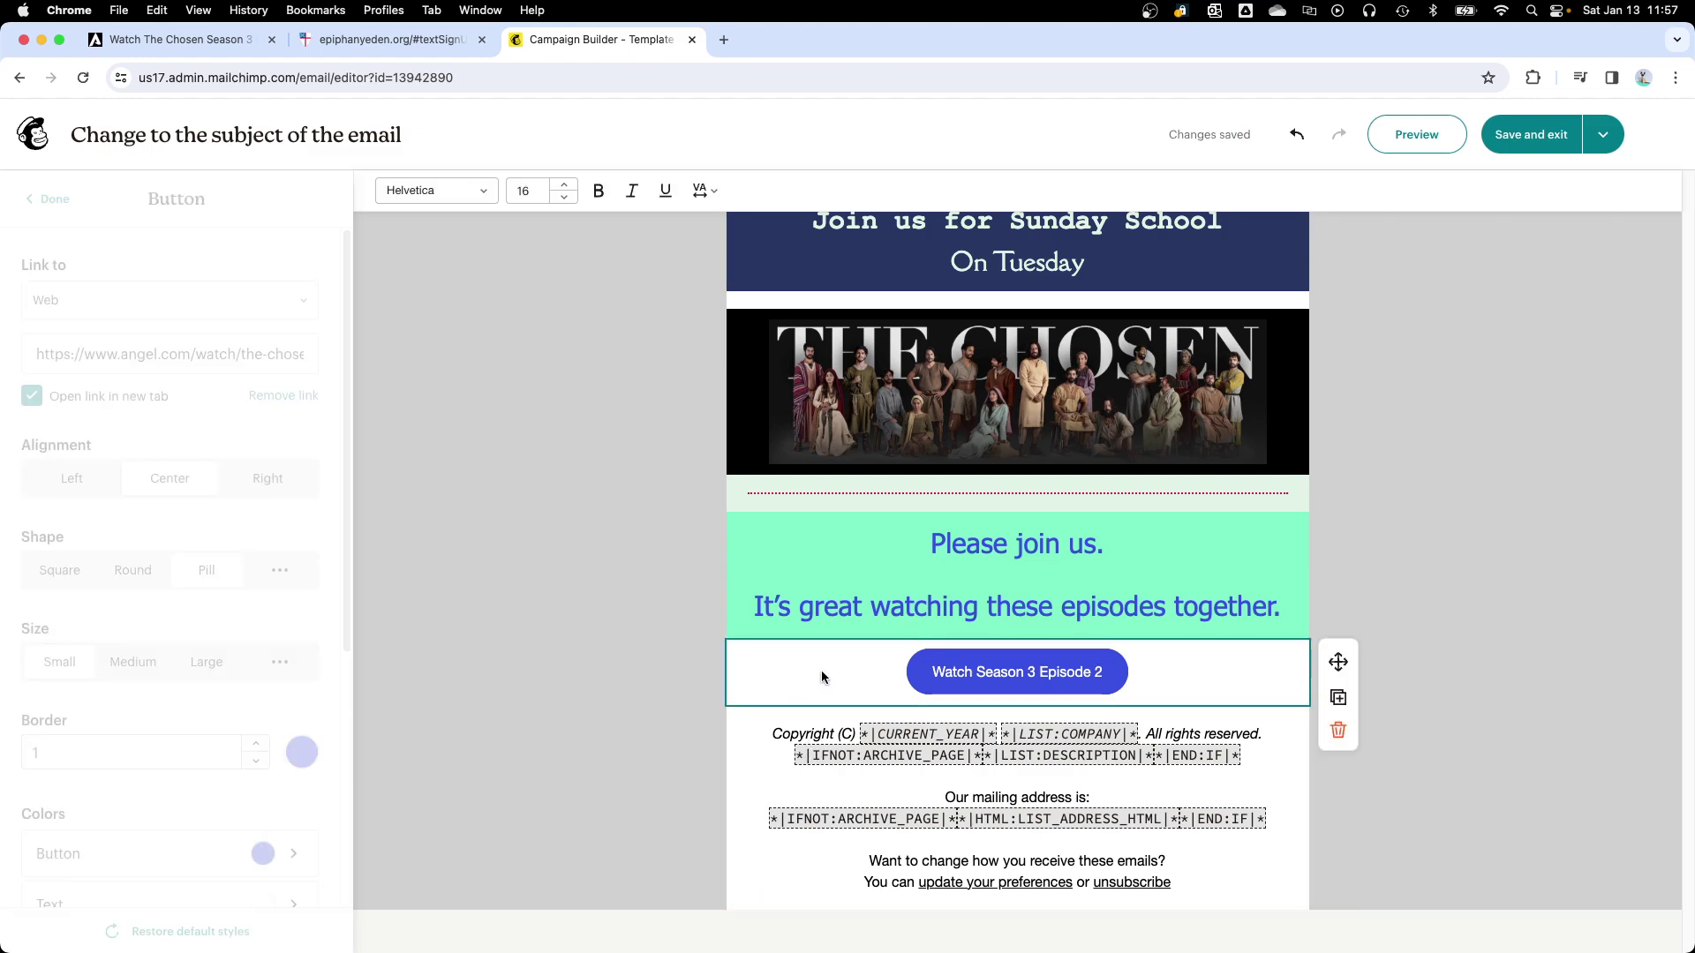
scroll(155, 808, "down", 5)
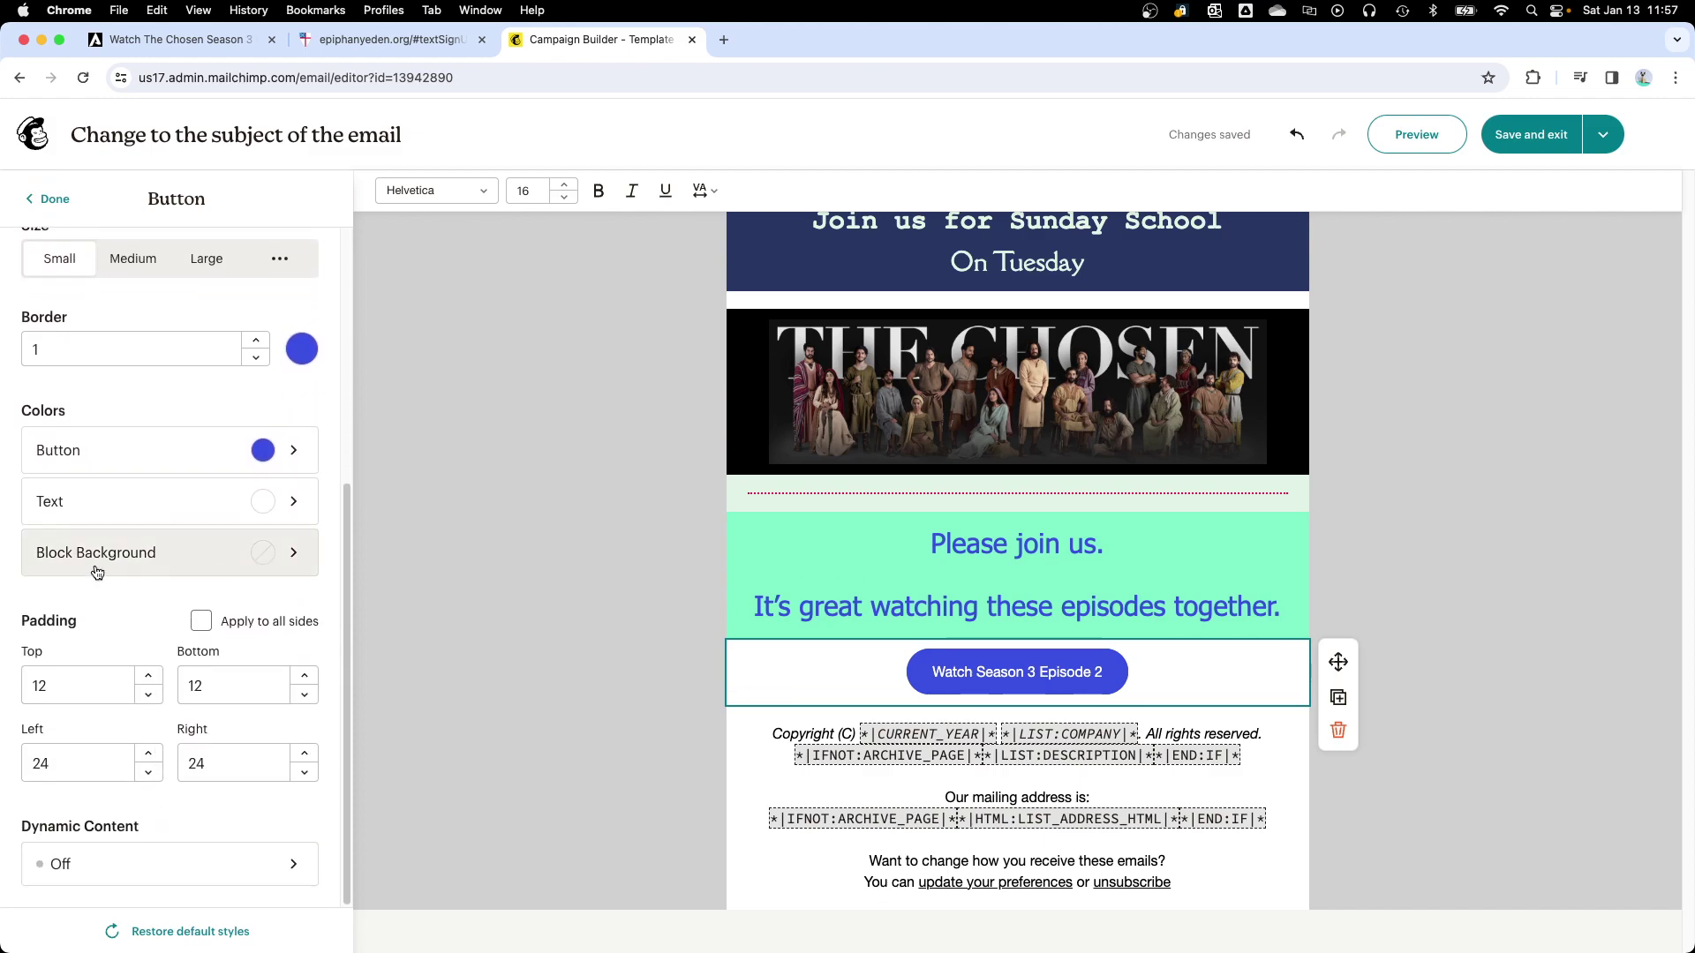
left_click(254, 552)
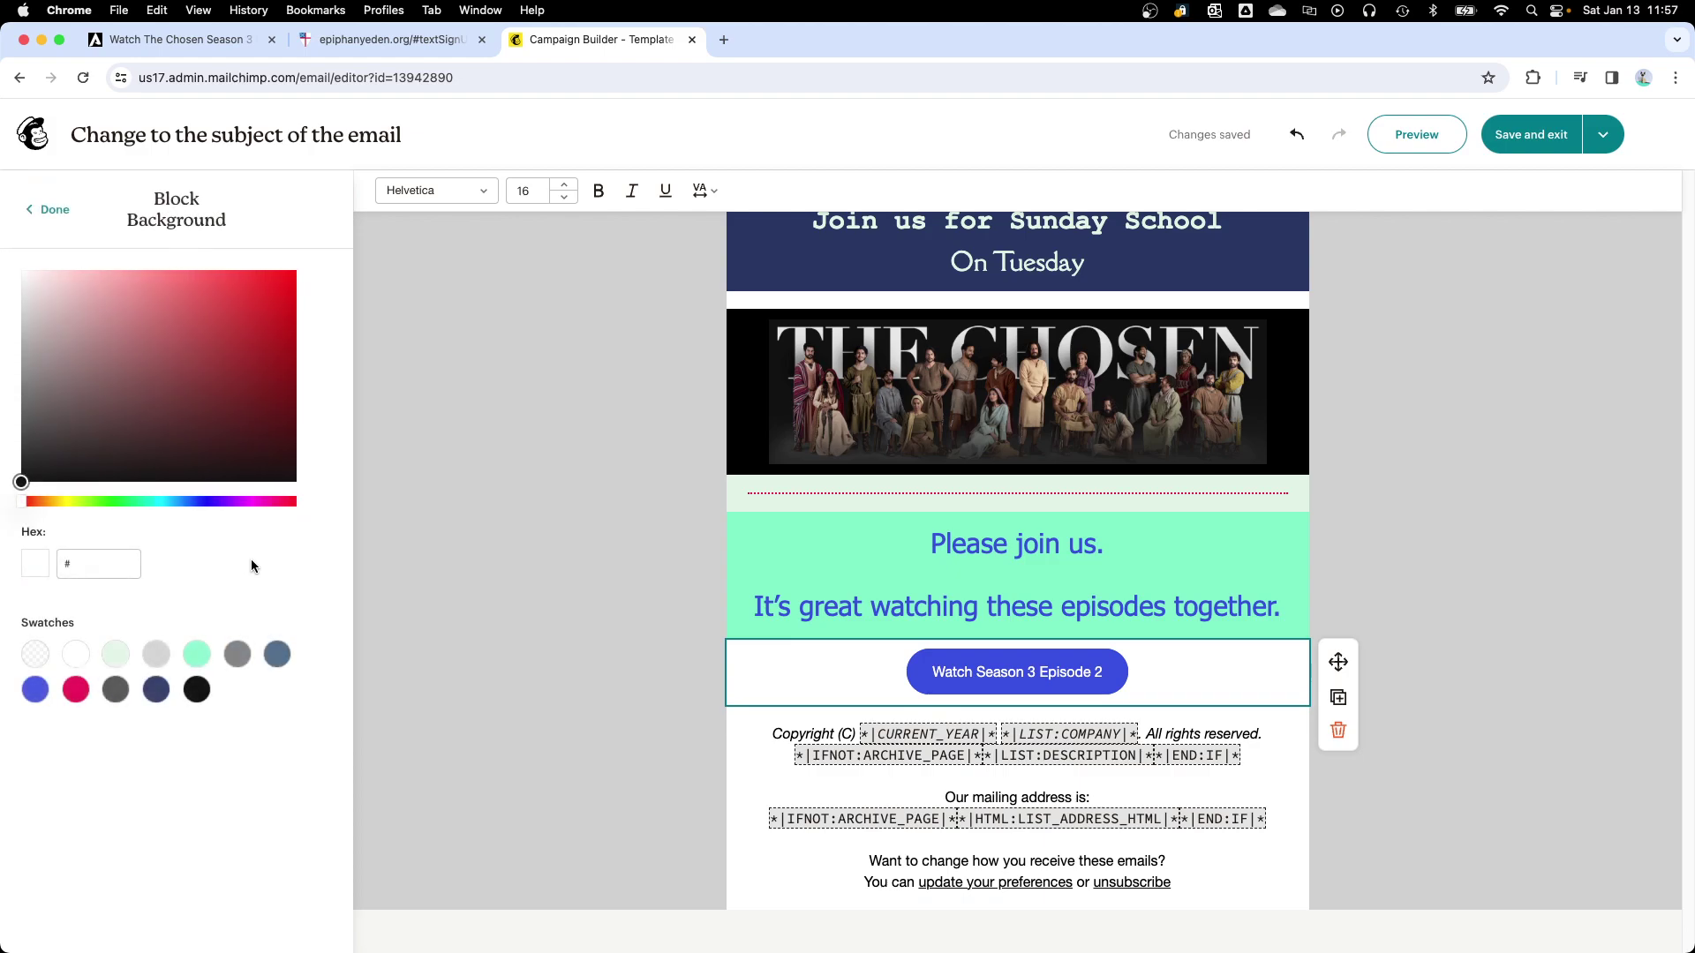
left_click(237, 661)
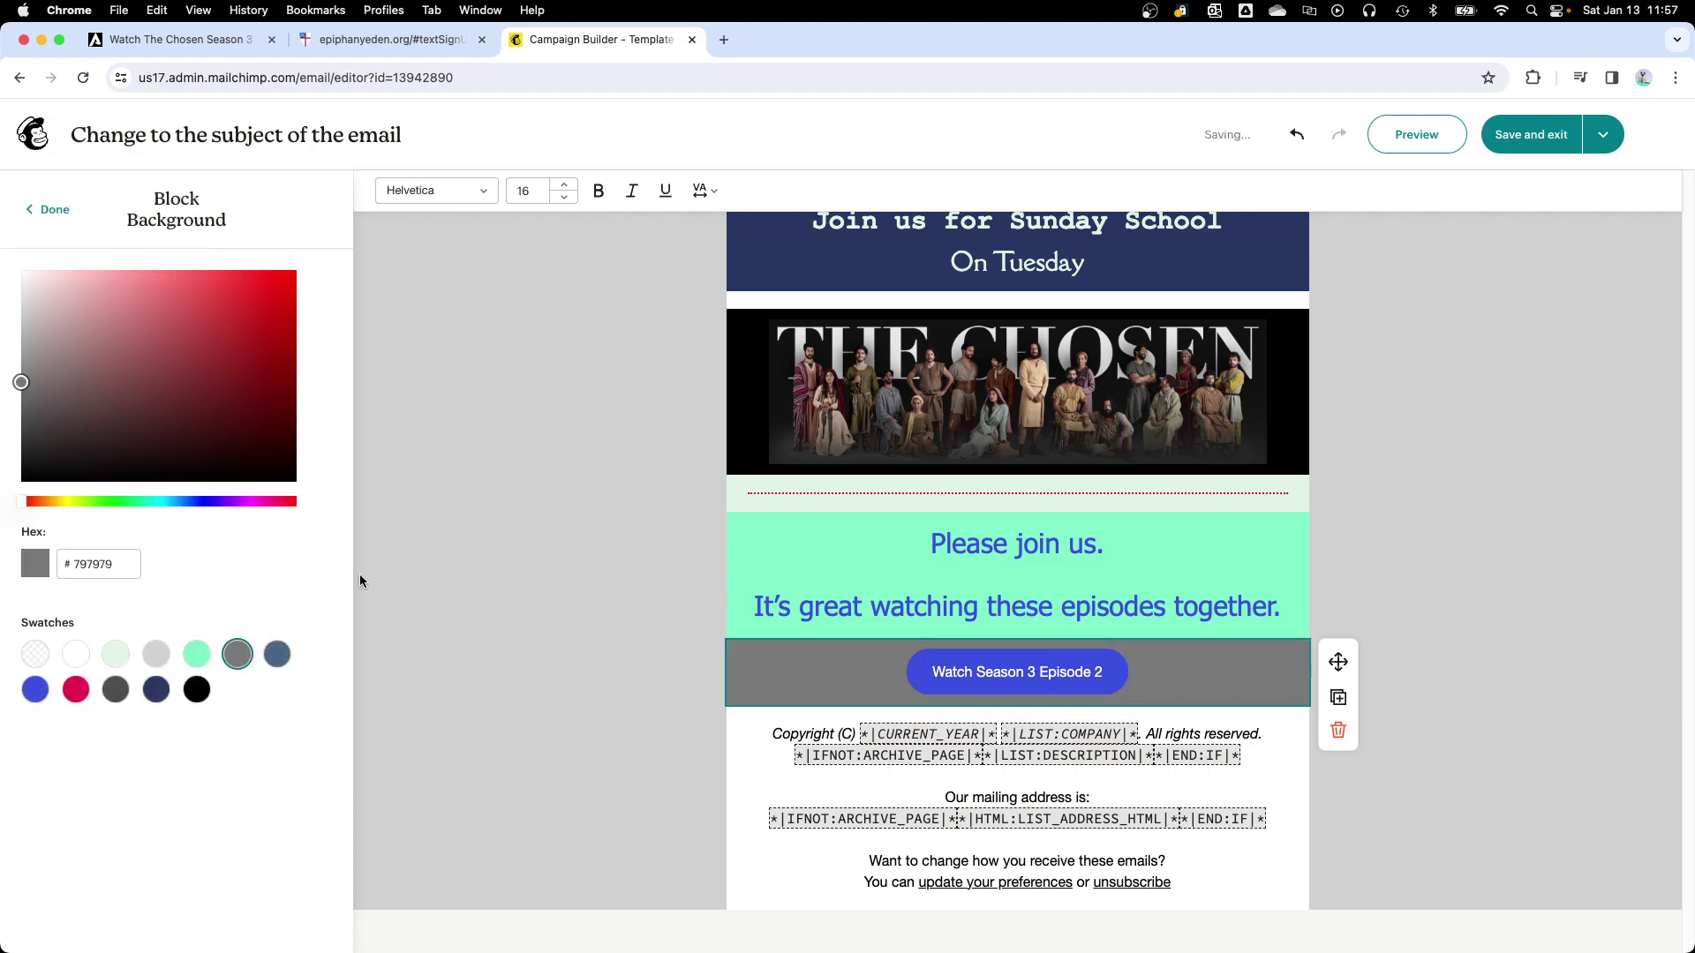
left_click(59, 211)
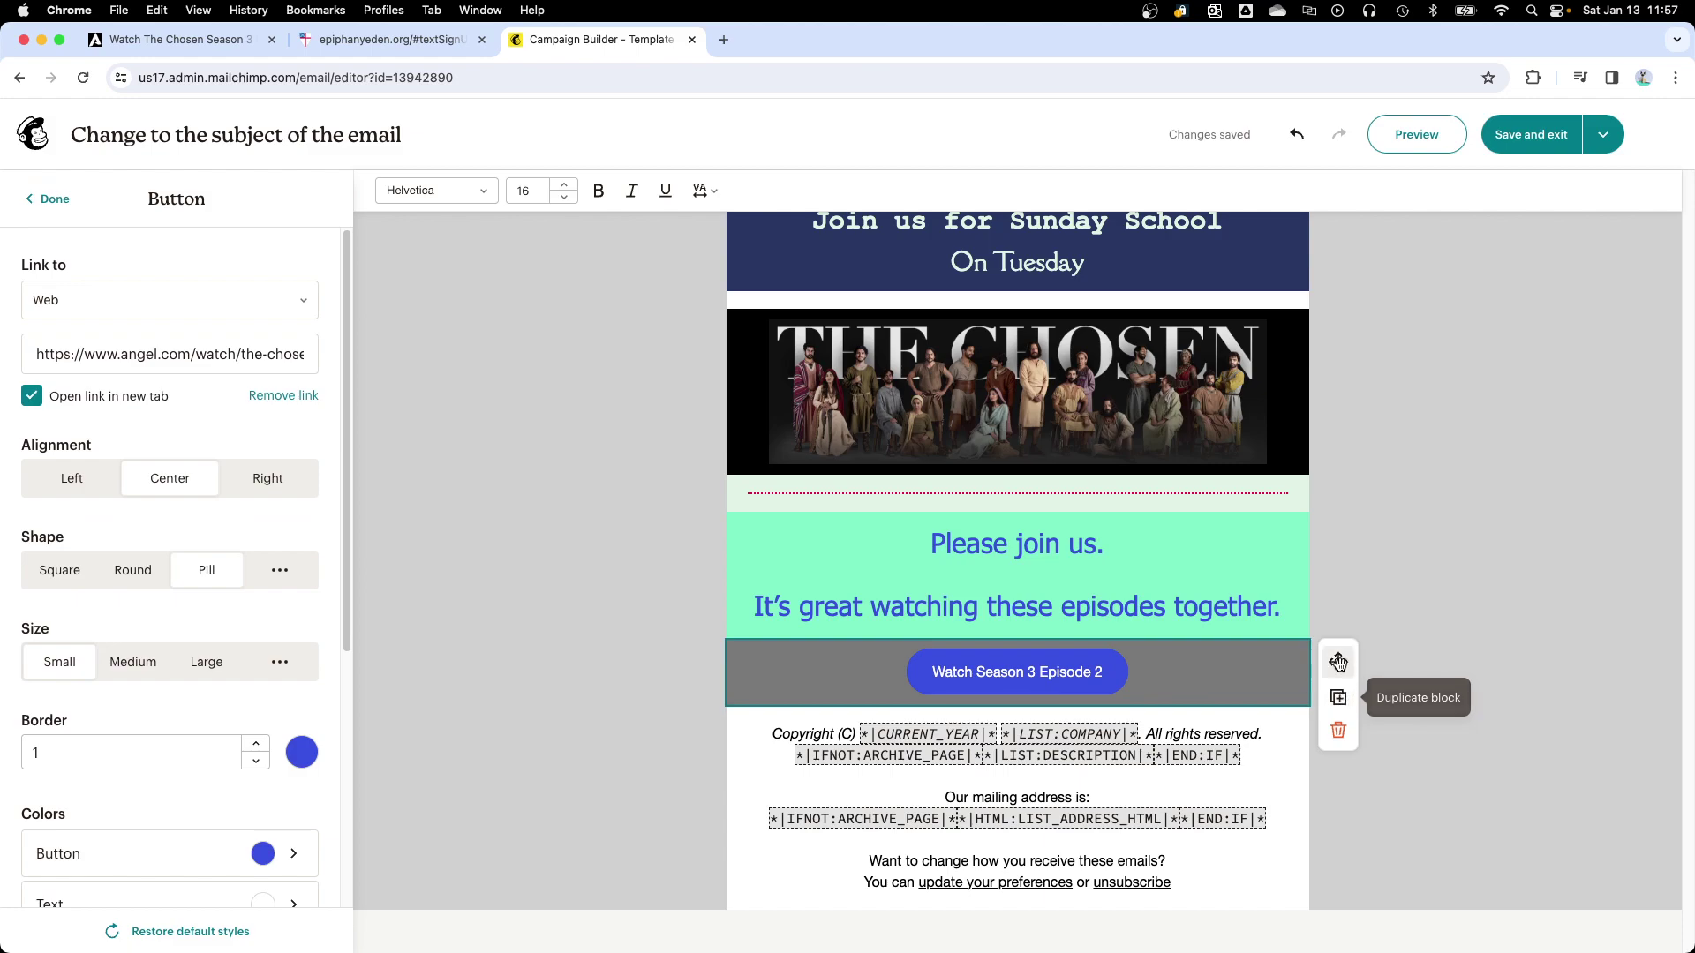
Move the button above 'Please join us' and put a copy of the dotted red divider below it.
left_click_drag(1338, 669, 1175, 506)
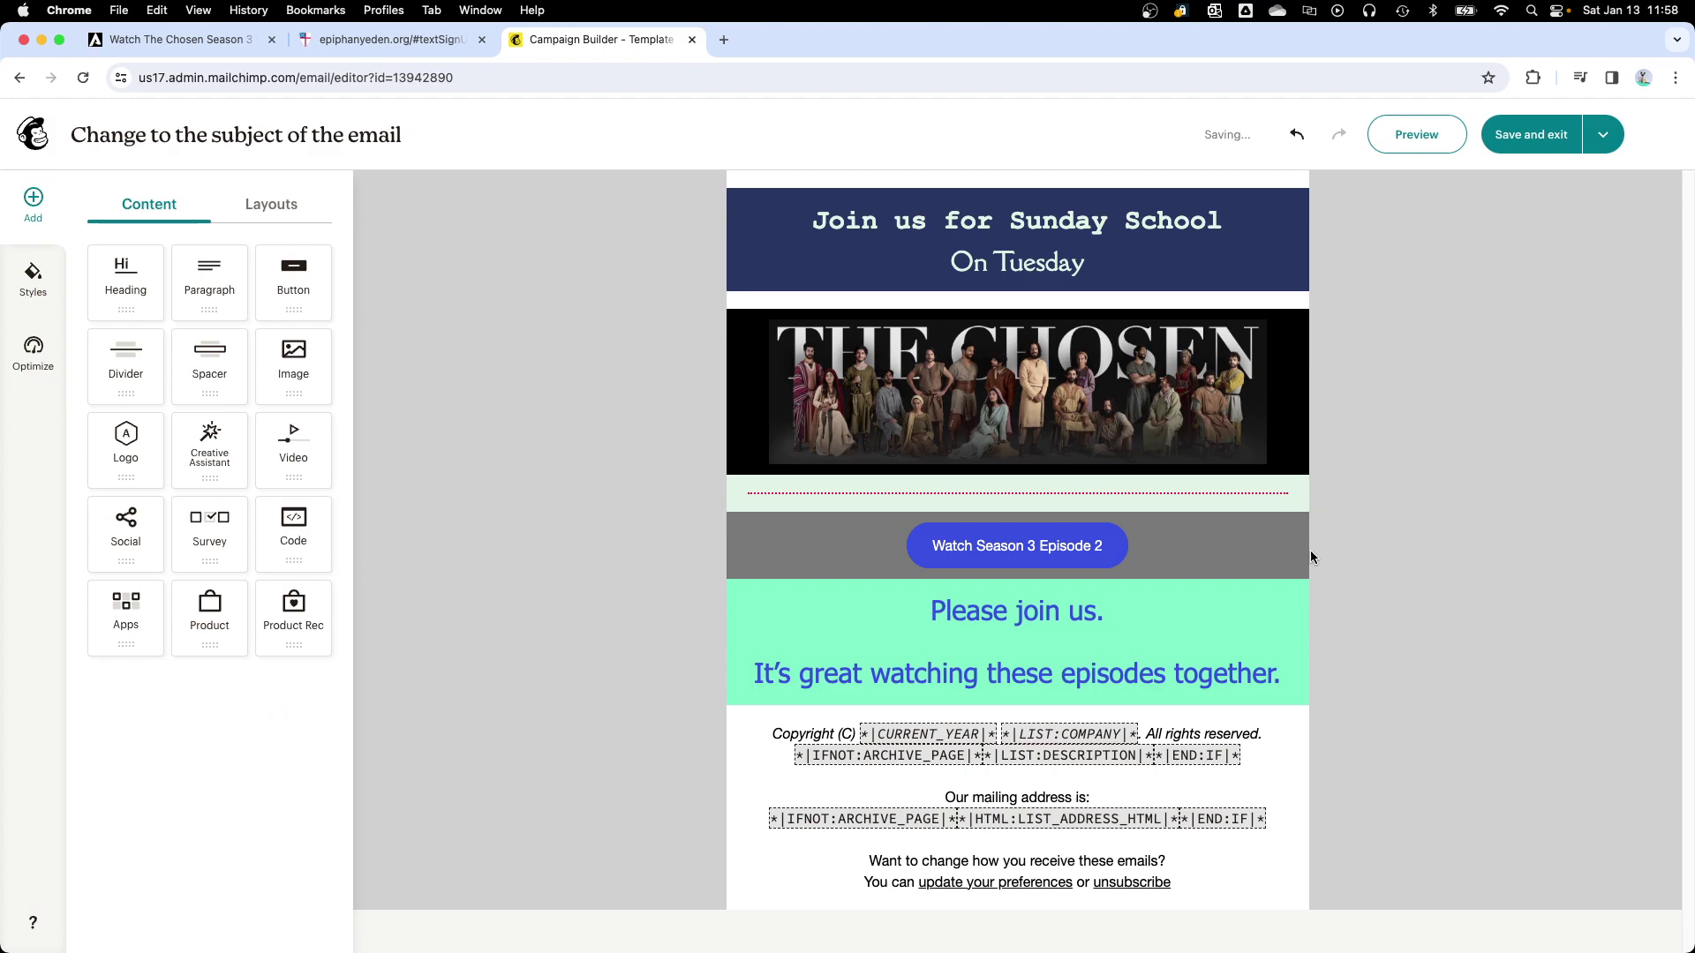
left_click(1225, 499)
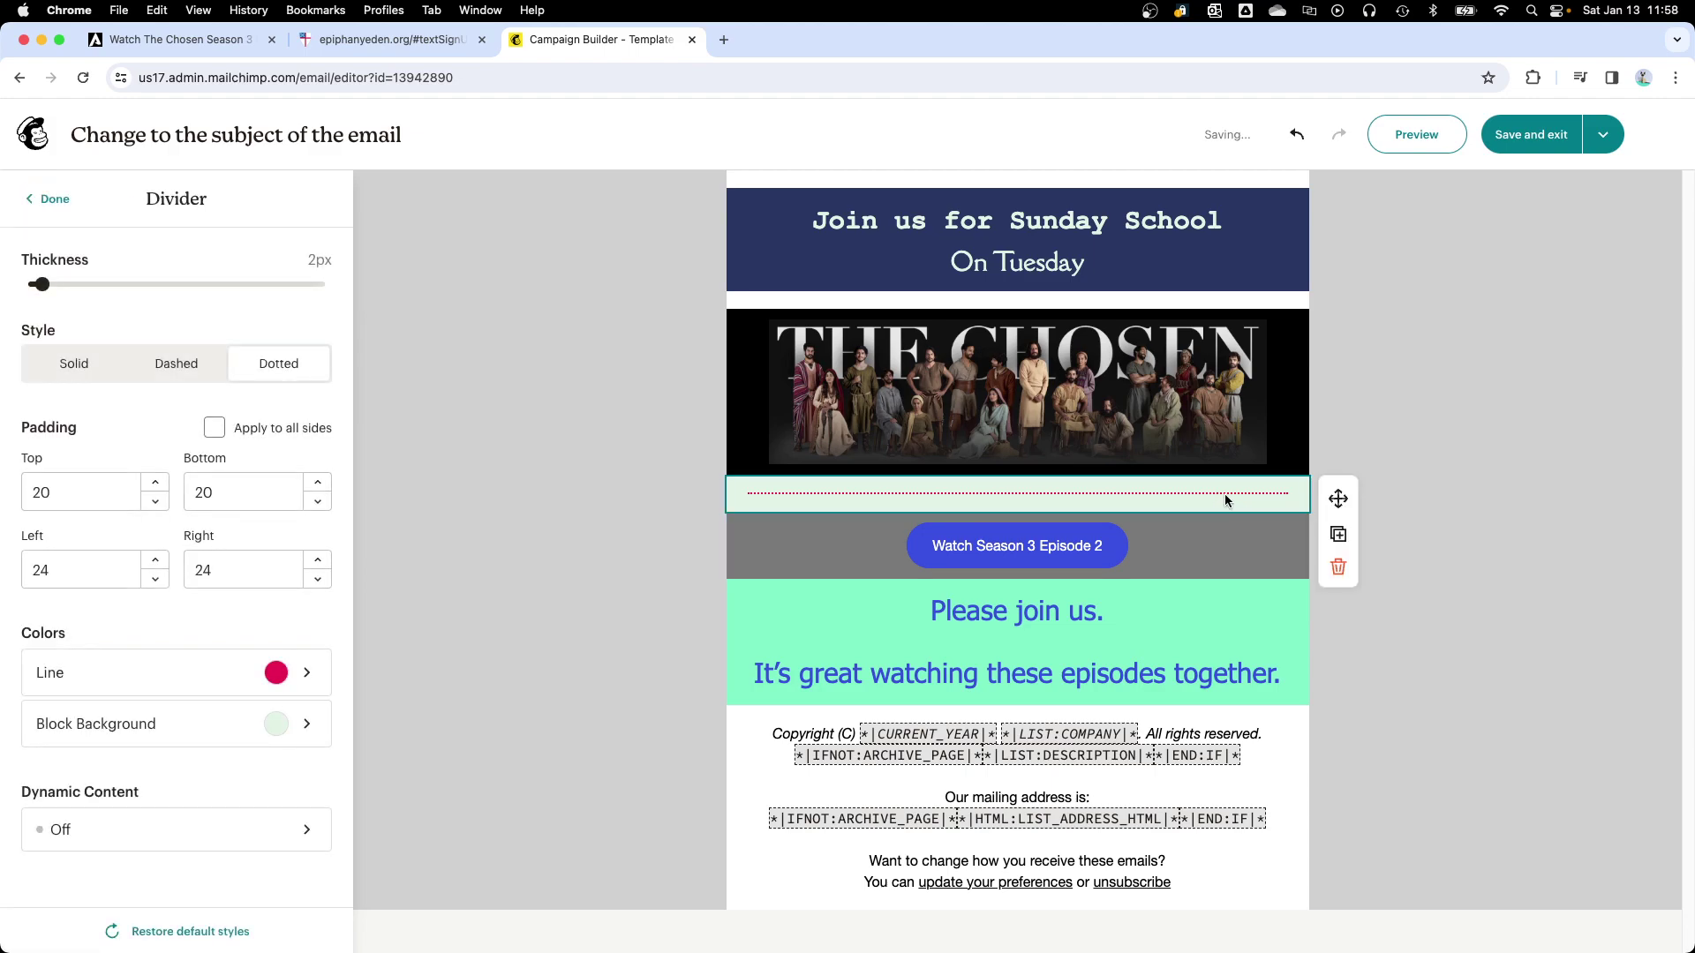
left_click(1339, 536)
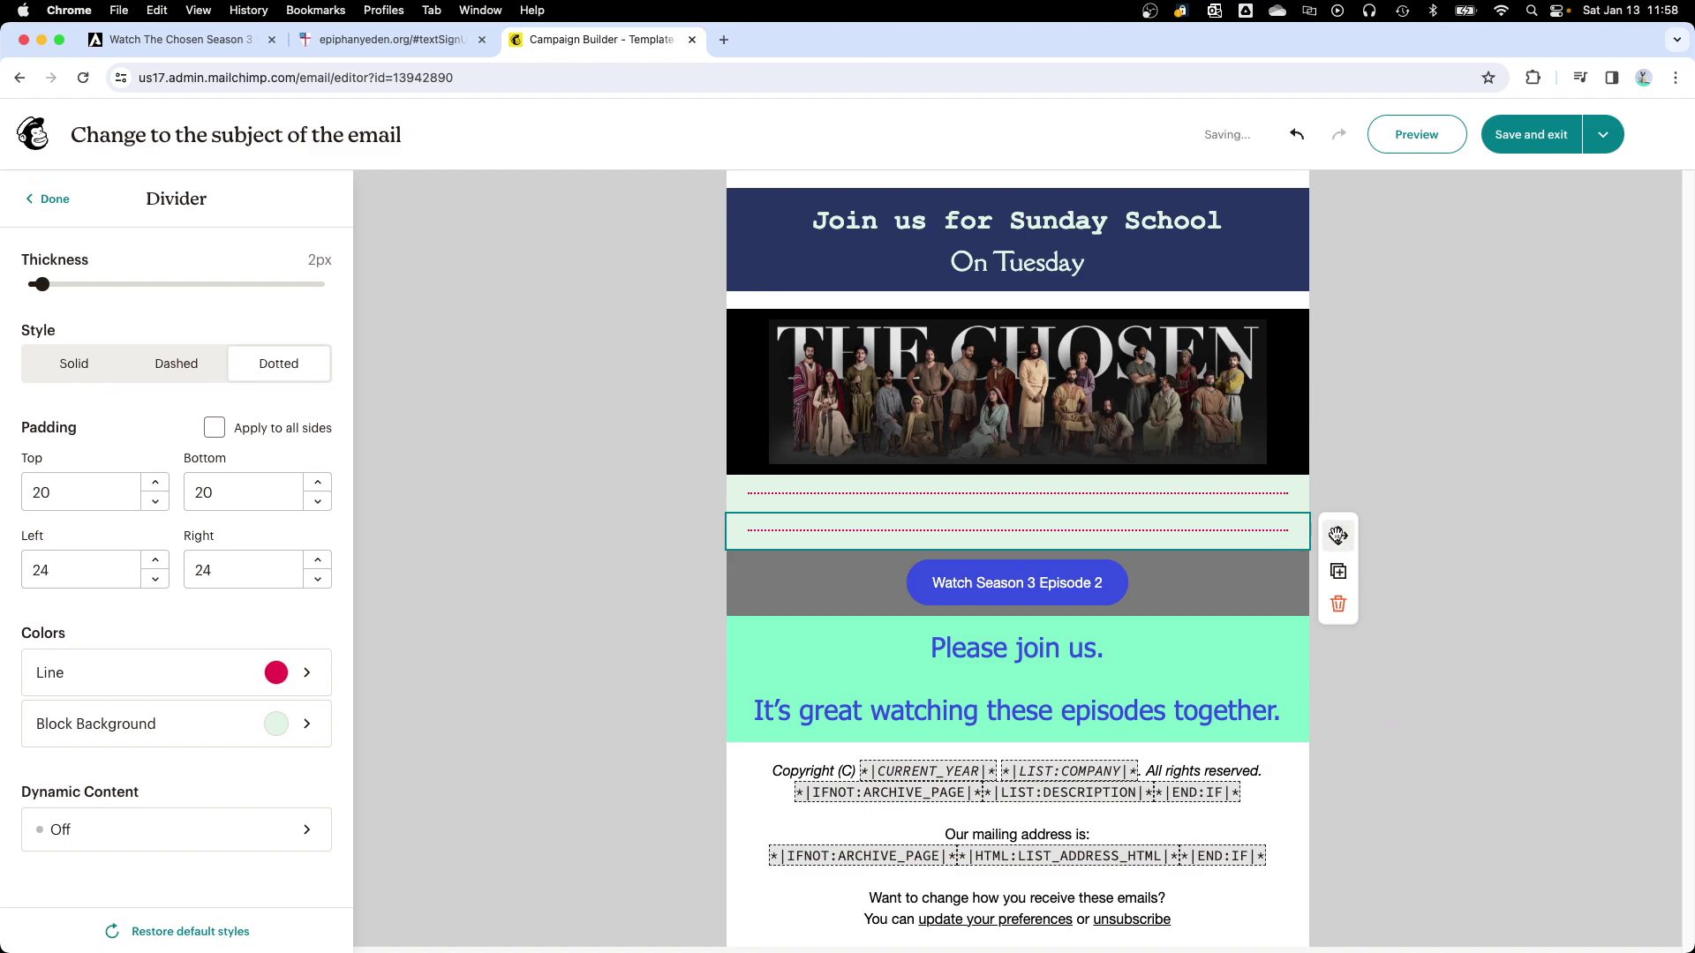
left_click_drag(1334, 582, 1293, 607)
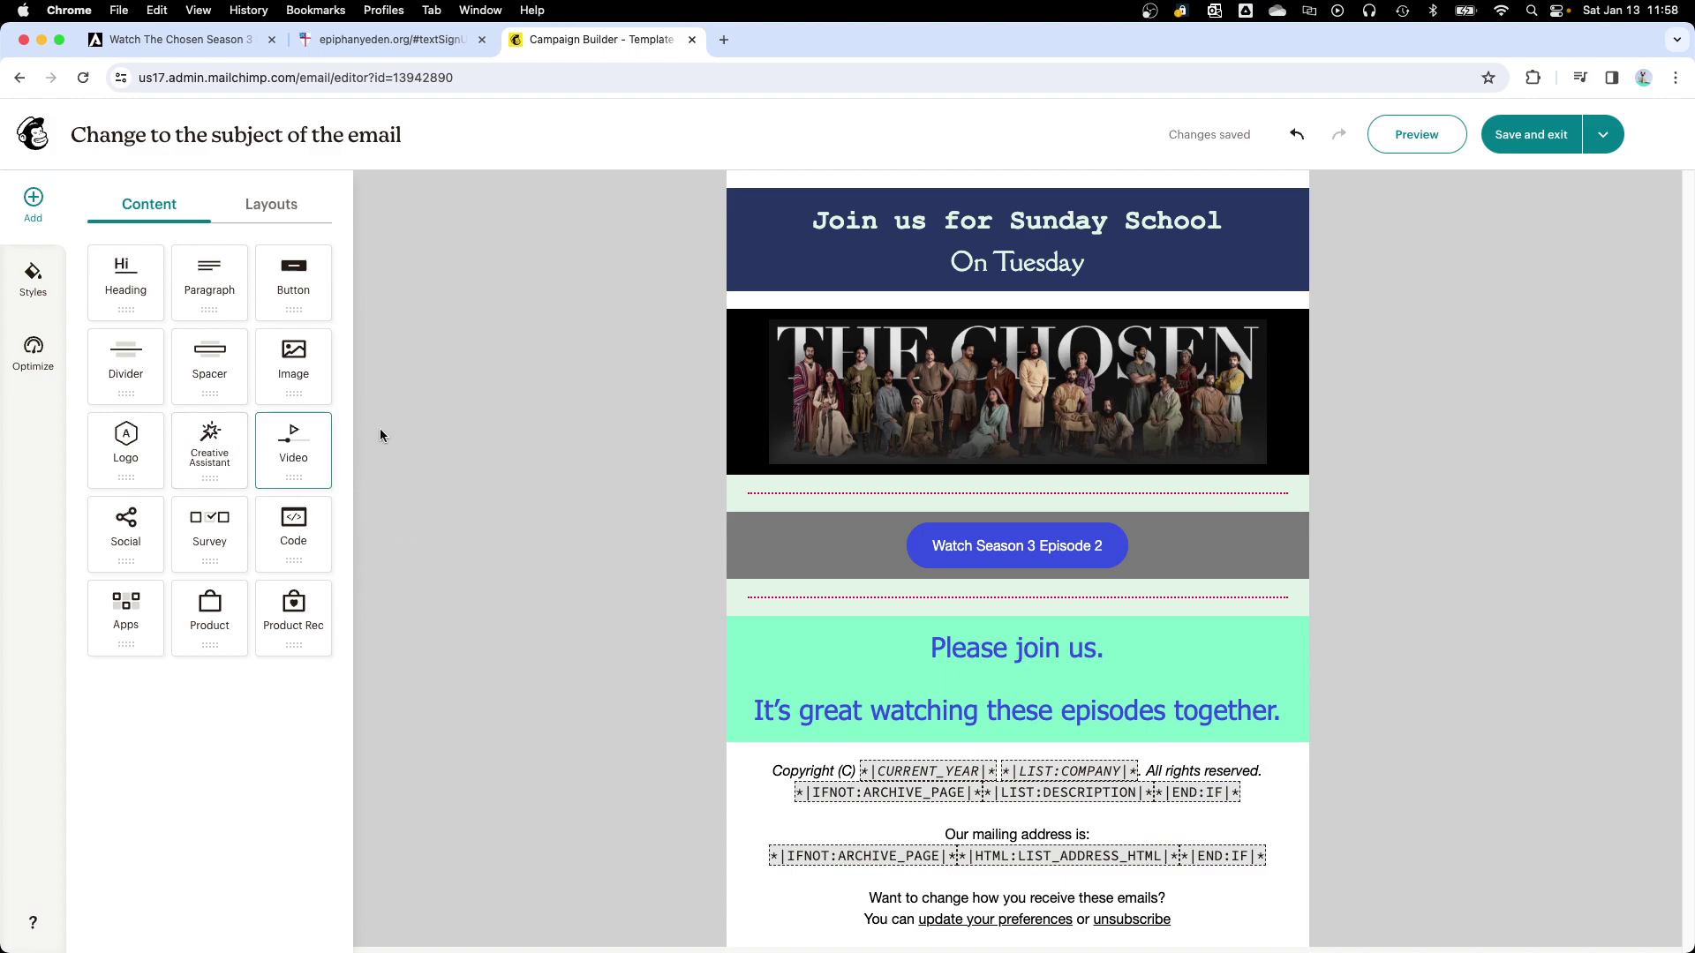
Drop a Creative Assistant block beneath the Please join us invitation text.
left_click(212, 455)
left_click_drag(209, 450, 995, 749)
left_click_drag(994, 743, 993, 742)
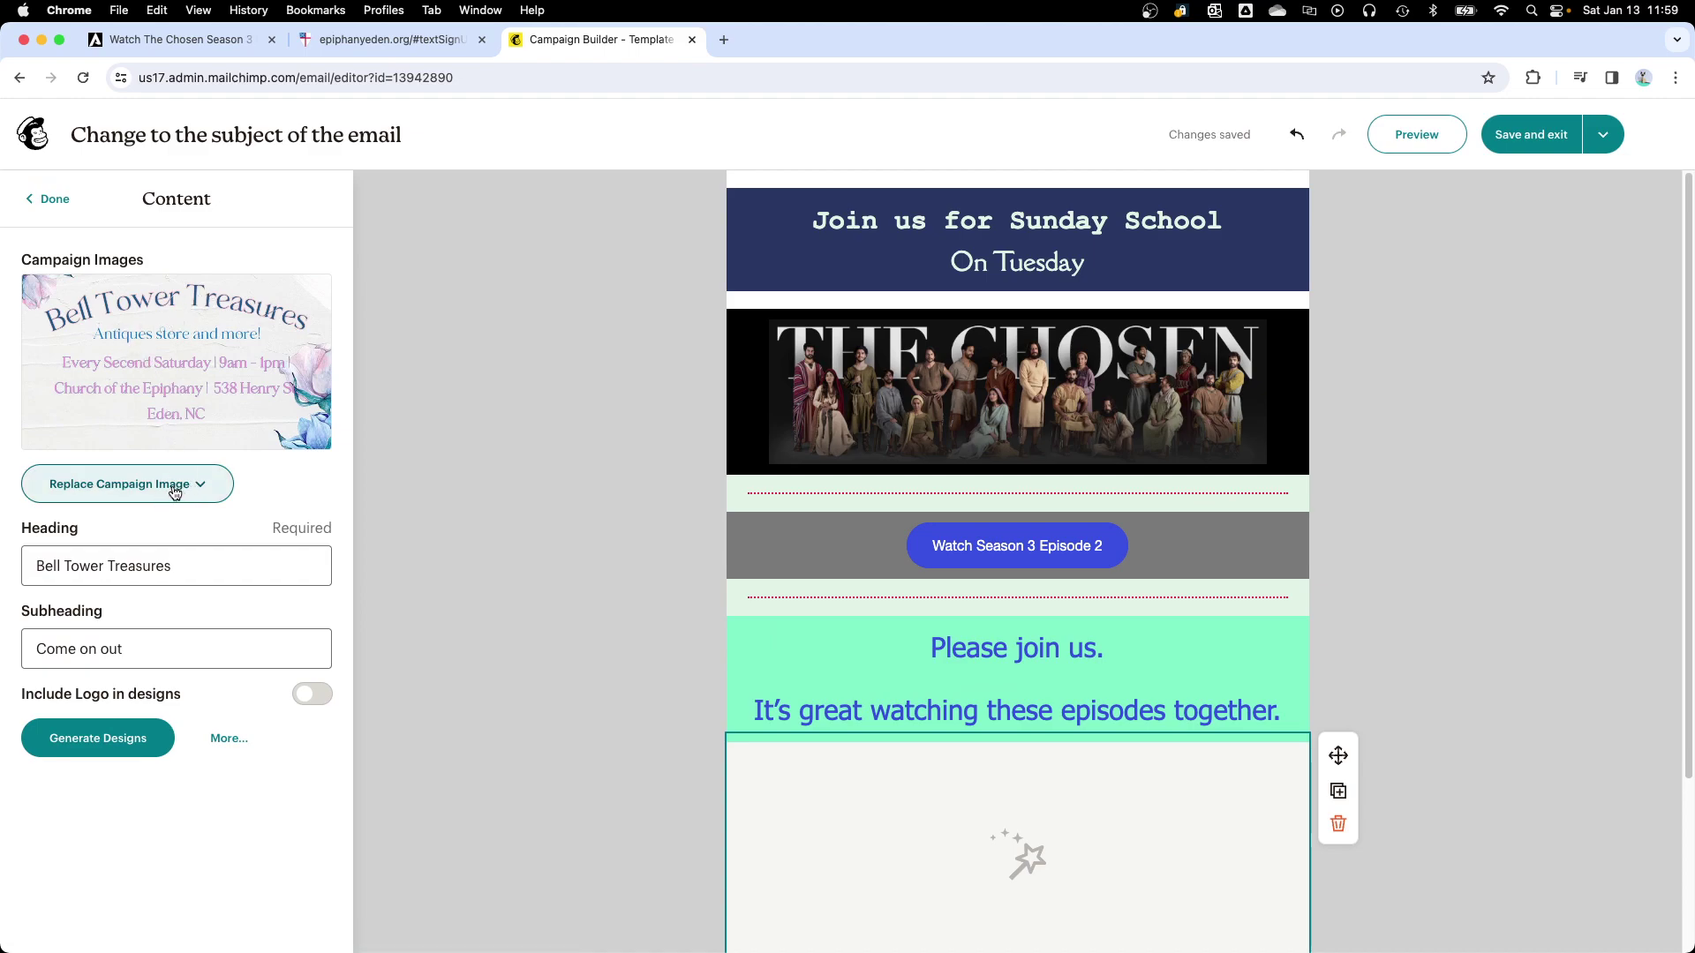
Replace the Bell Tower Treasures campaign image with TheChosenCast.png uploaded from Downloads.
left_click(174, 492)
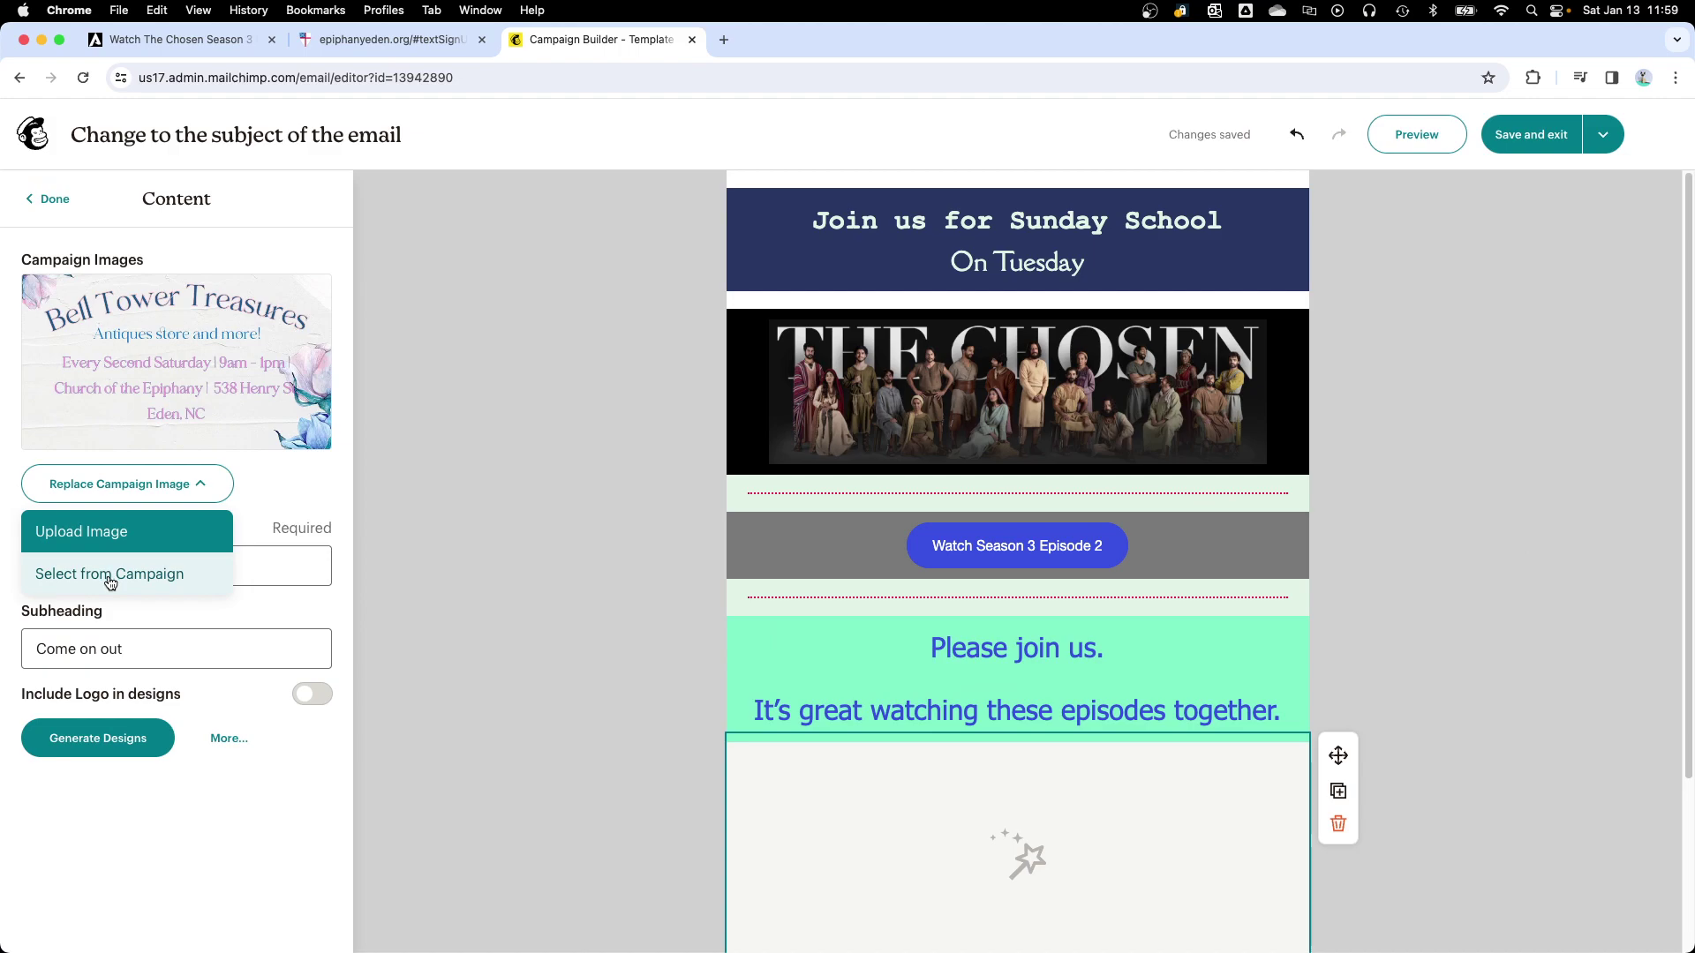
left_click(101, 534)
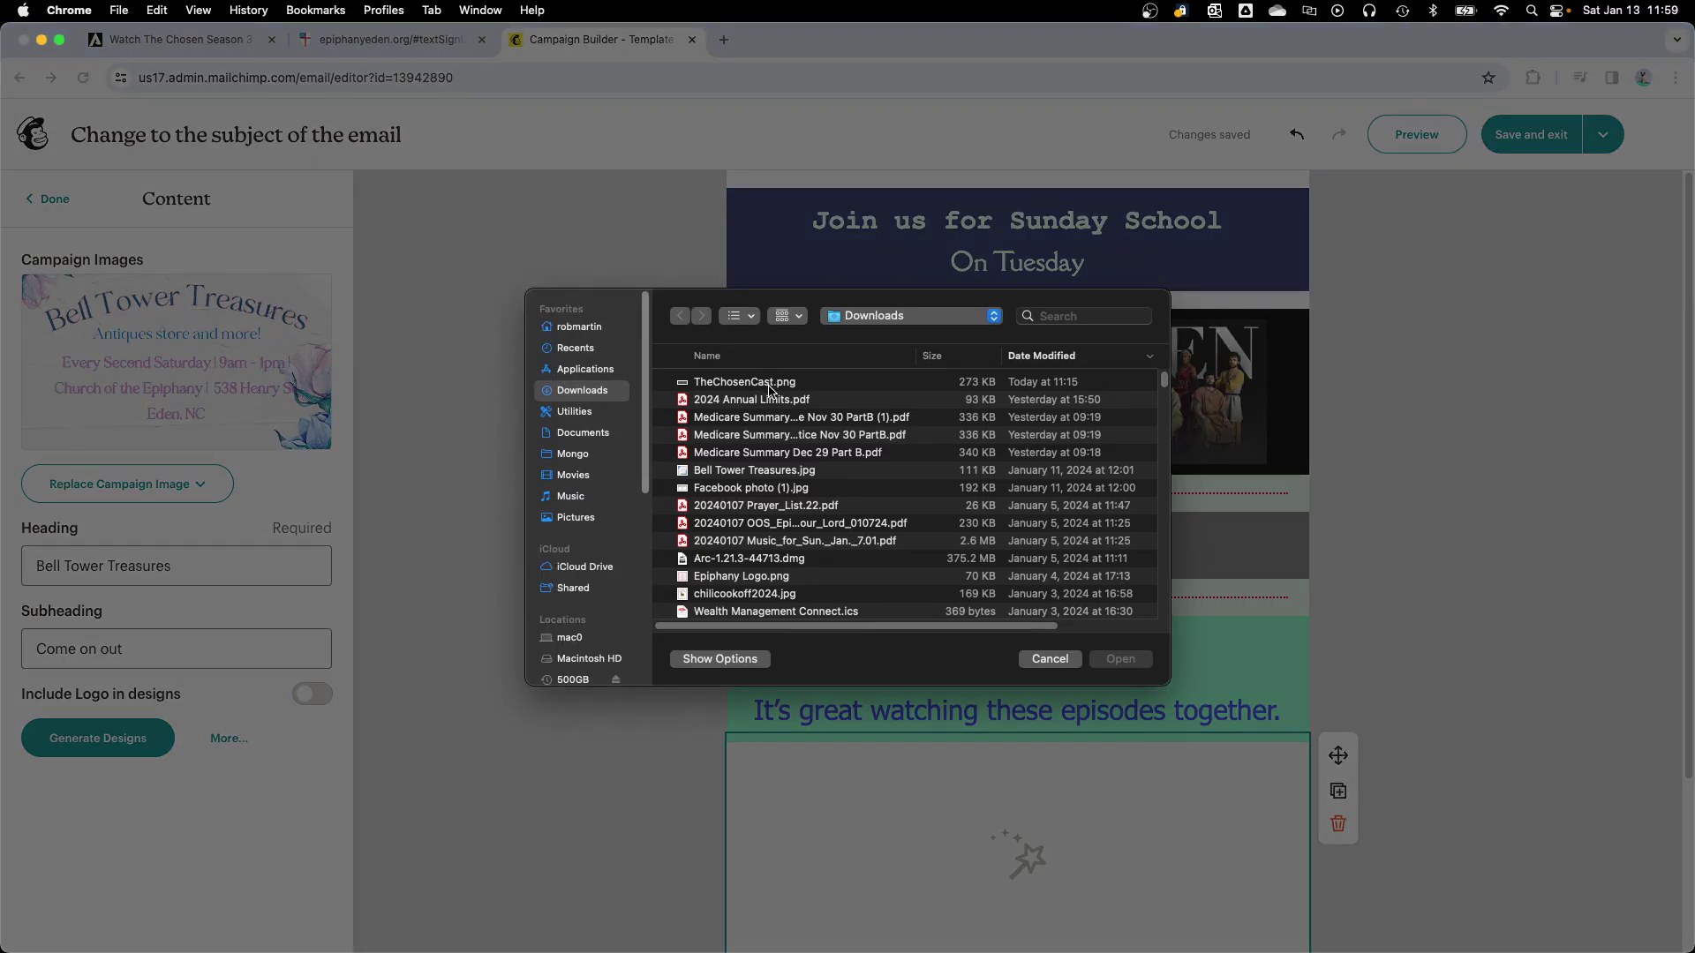
left_click(766, 386)
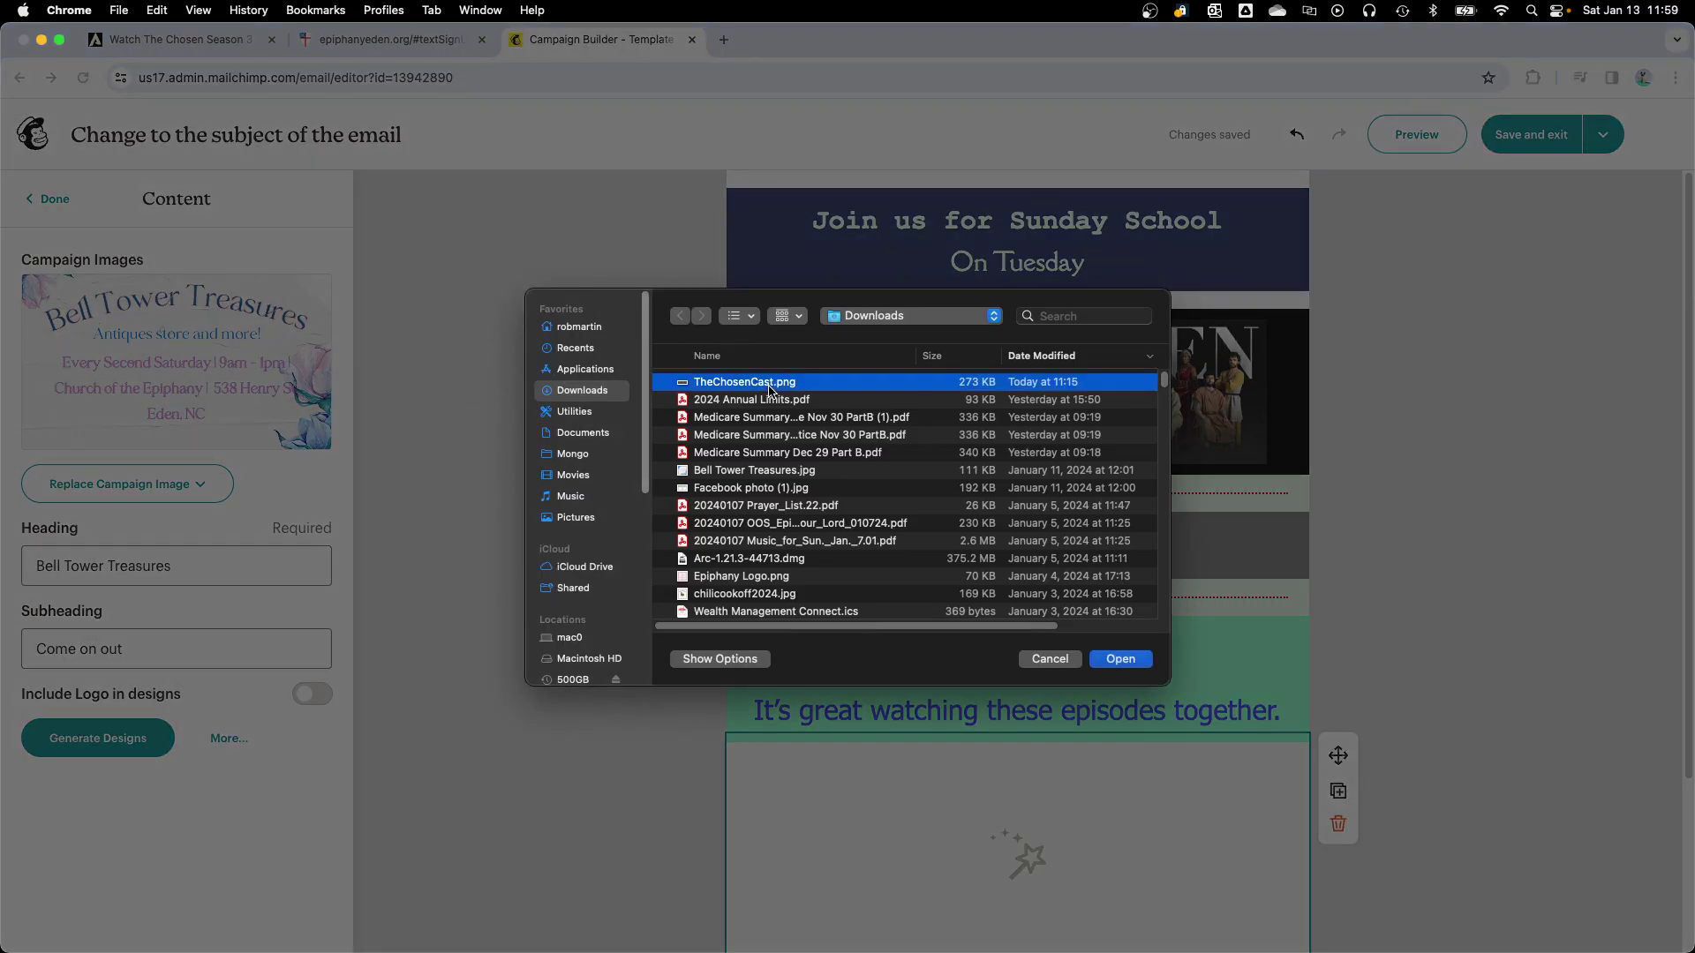
left_click(1132, 662)
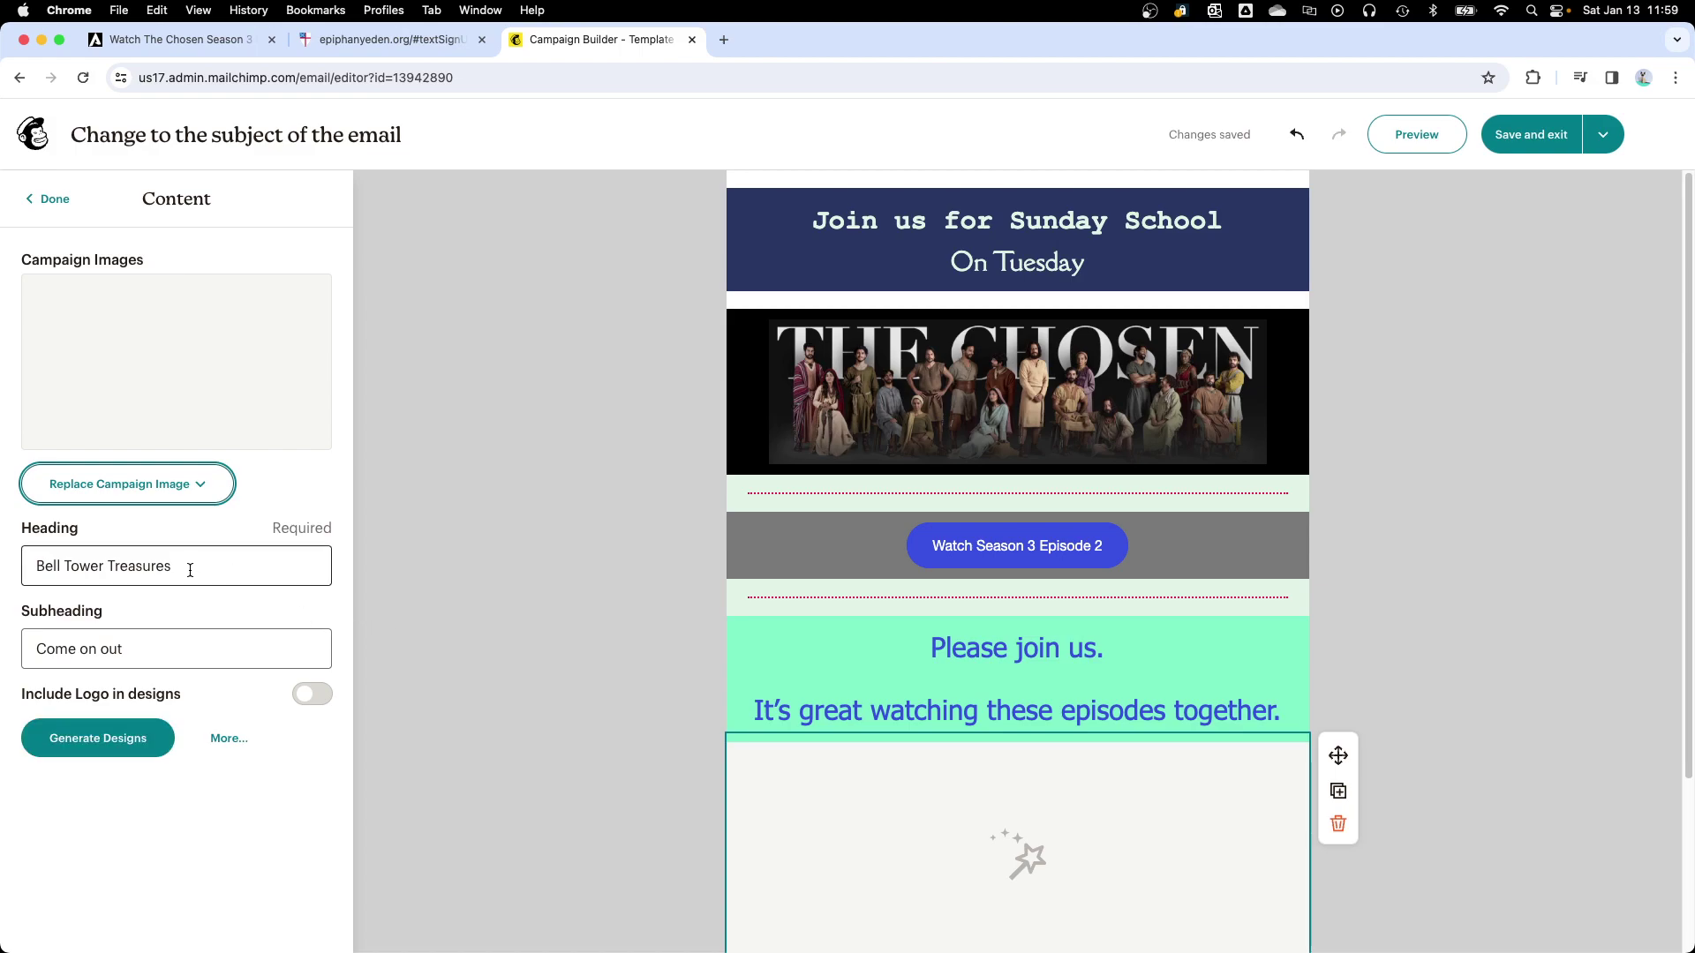
Retype the Creative Assistant heading as 'Watch The Chosen With US' and subheading as 'Tuesday Night 7 pm'.
left_click_drag(186, 571, 11, 563)
type("W")
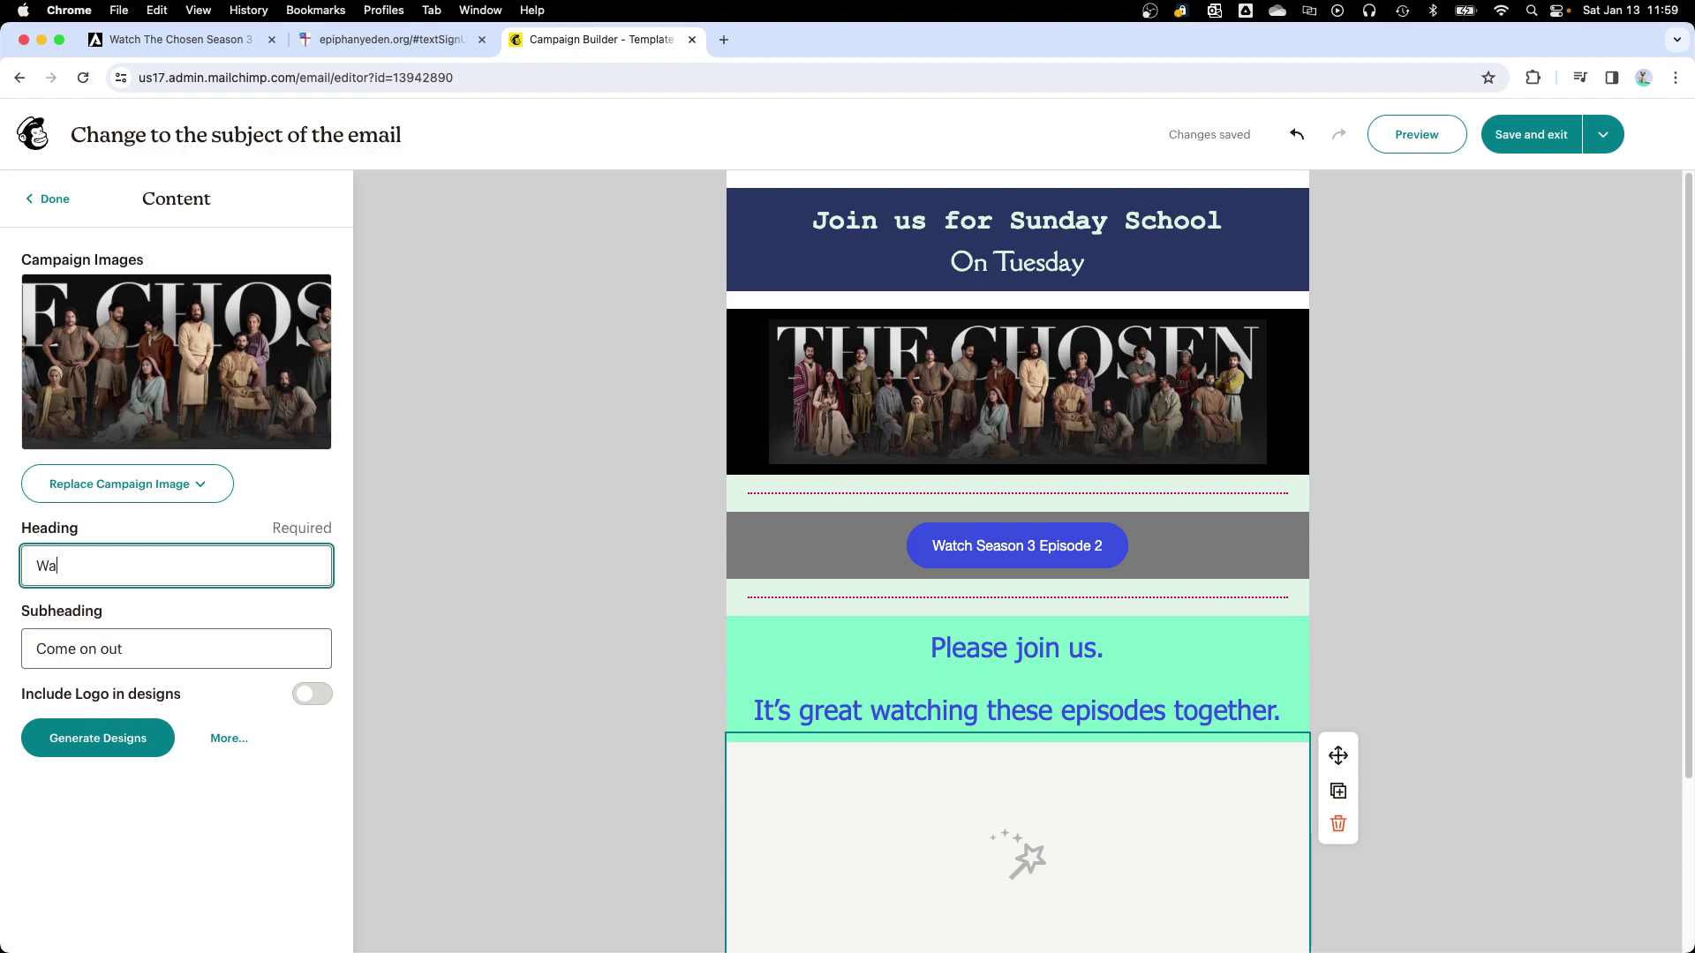
type("atch")
type("The Chosen With US")
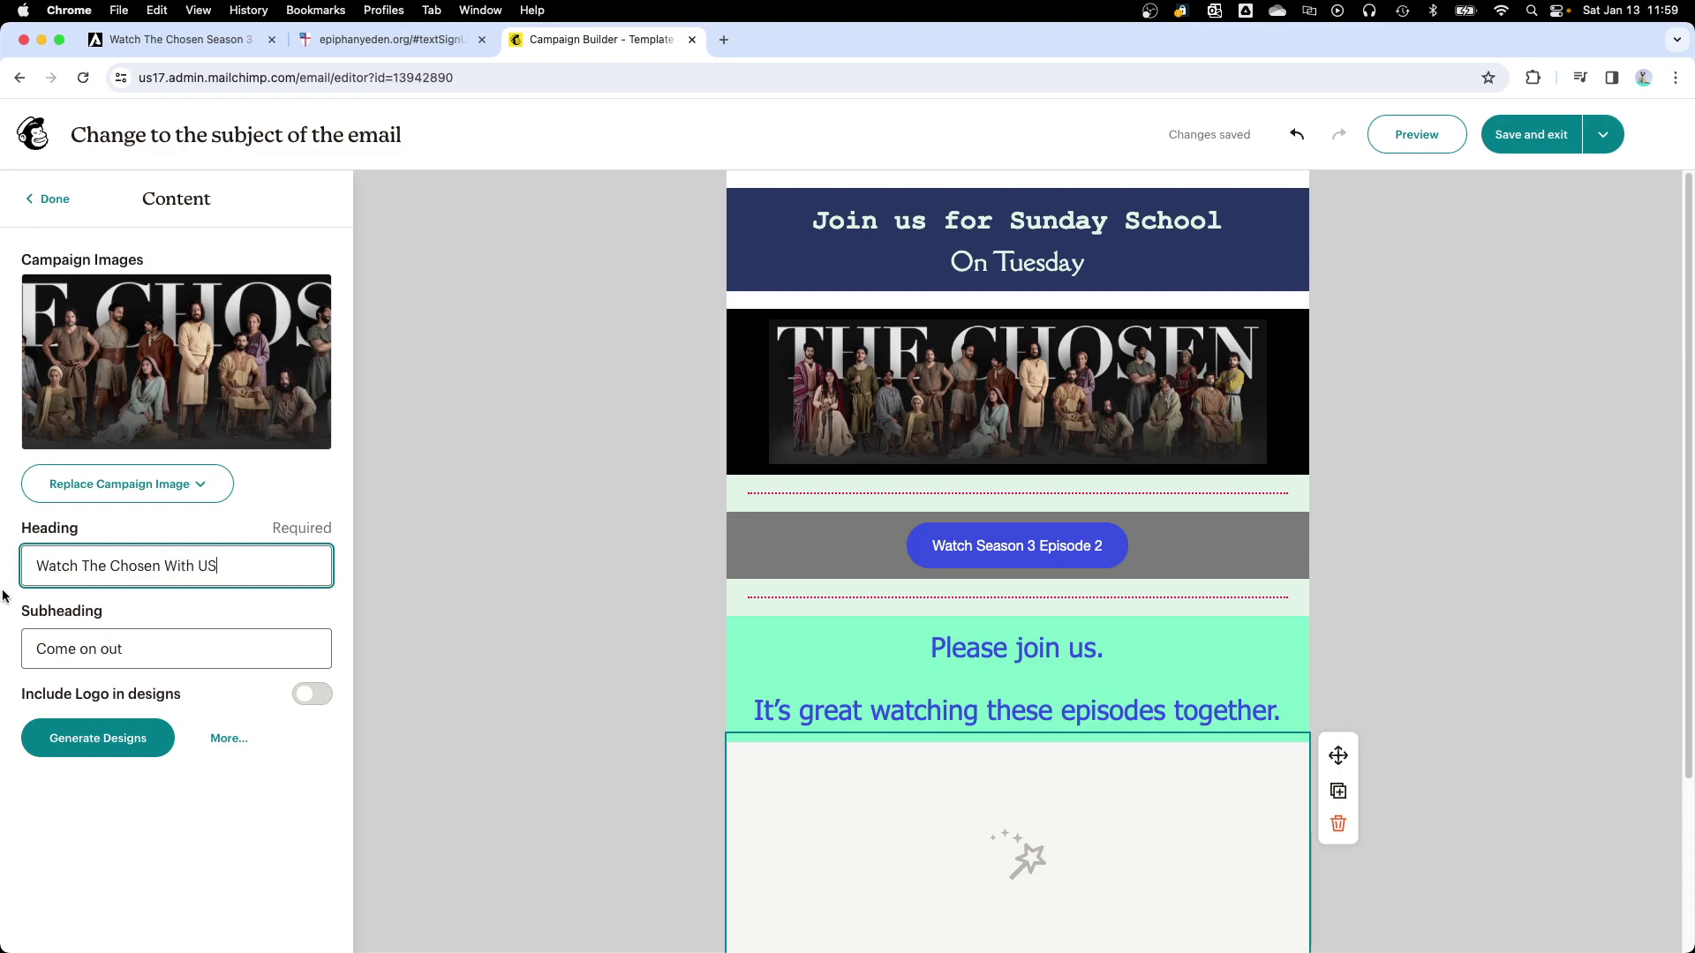
left_click_drag(147, 649, 4, 638)
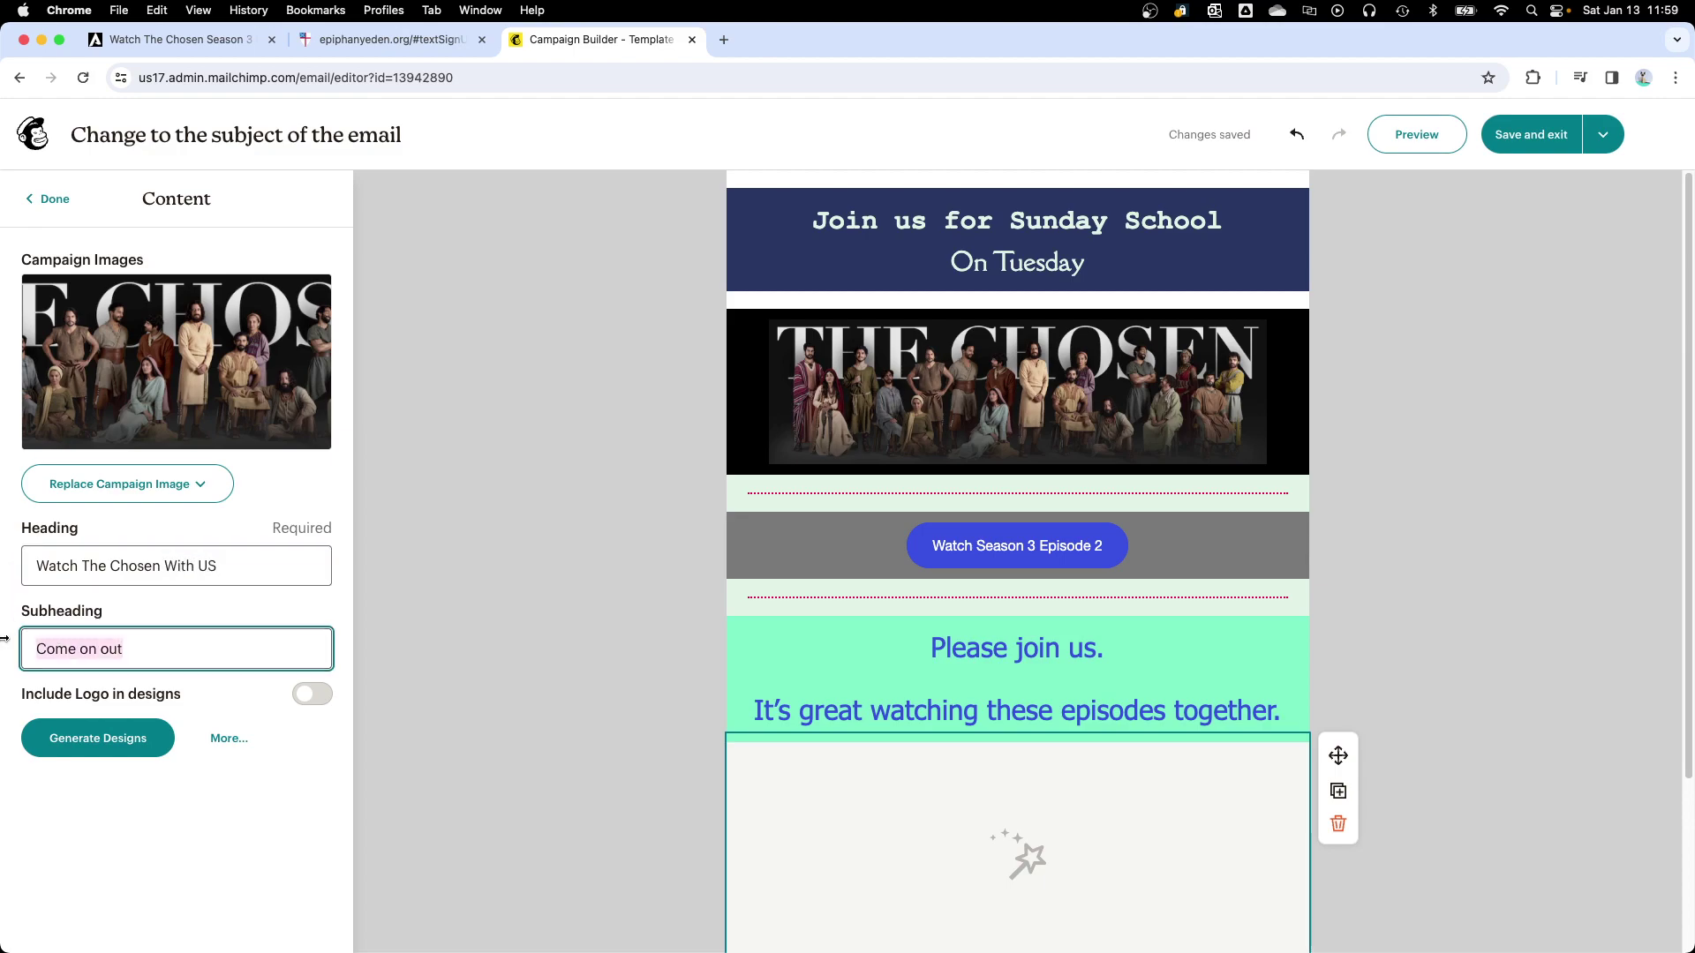
type("Tuesday Night 7 pm")
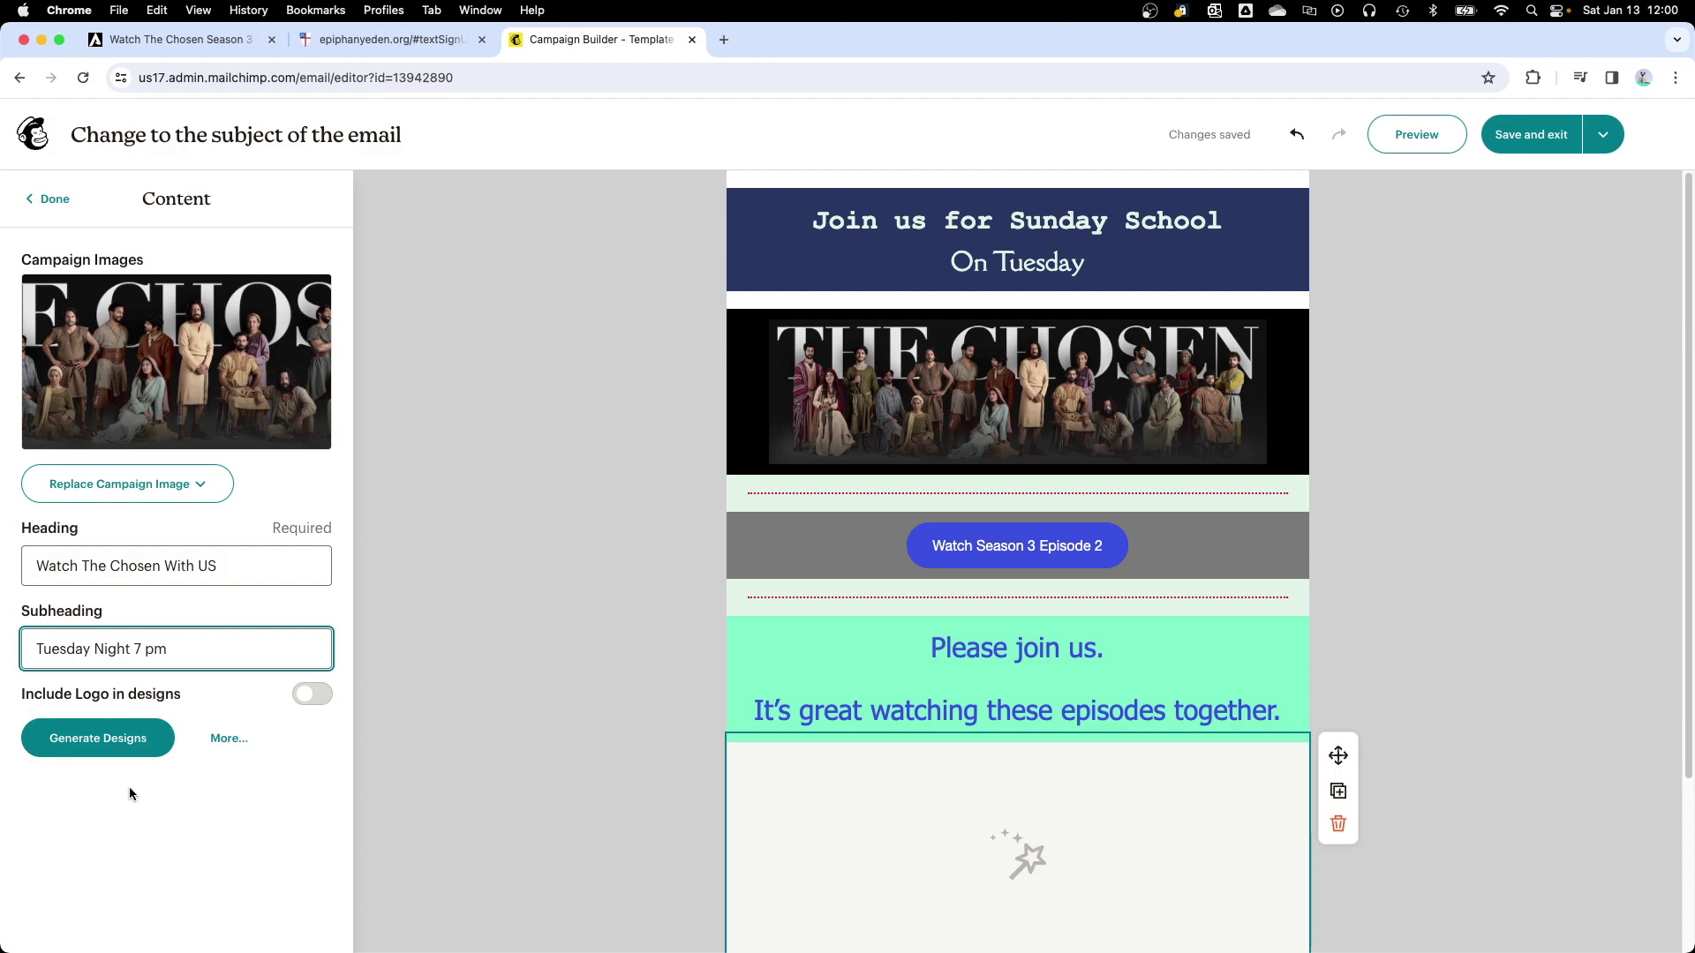
Generate banner designs and apply the full-width curved-edge 'Watch The Chosen With US' design.
left_click(79, 750)
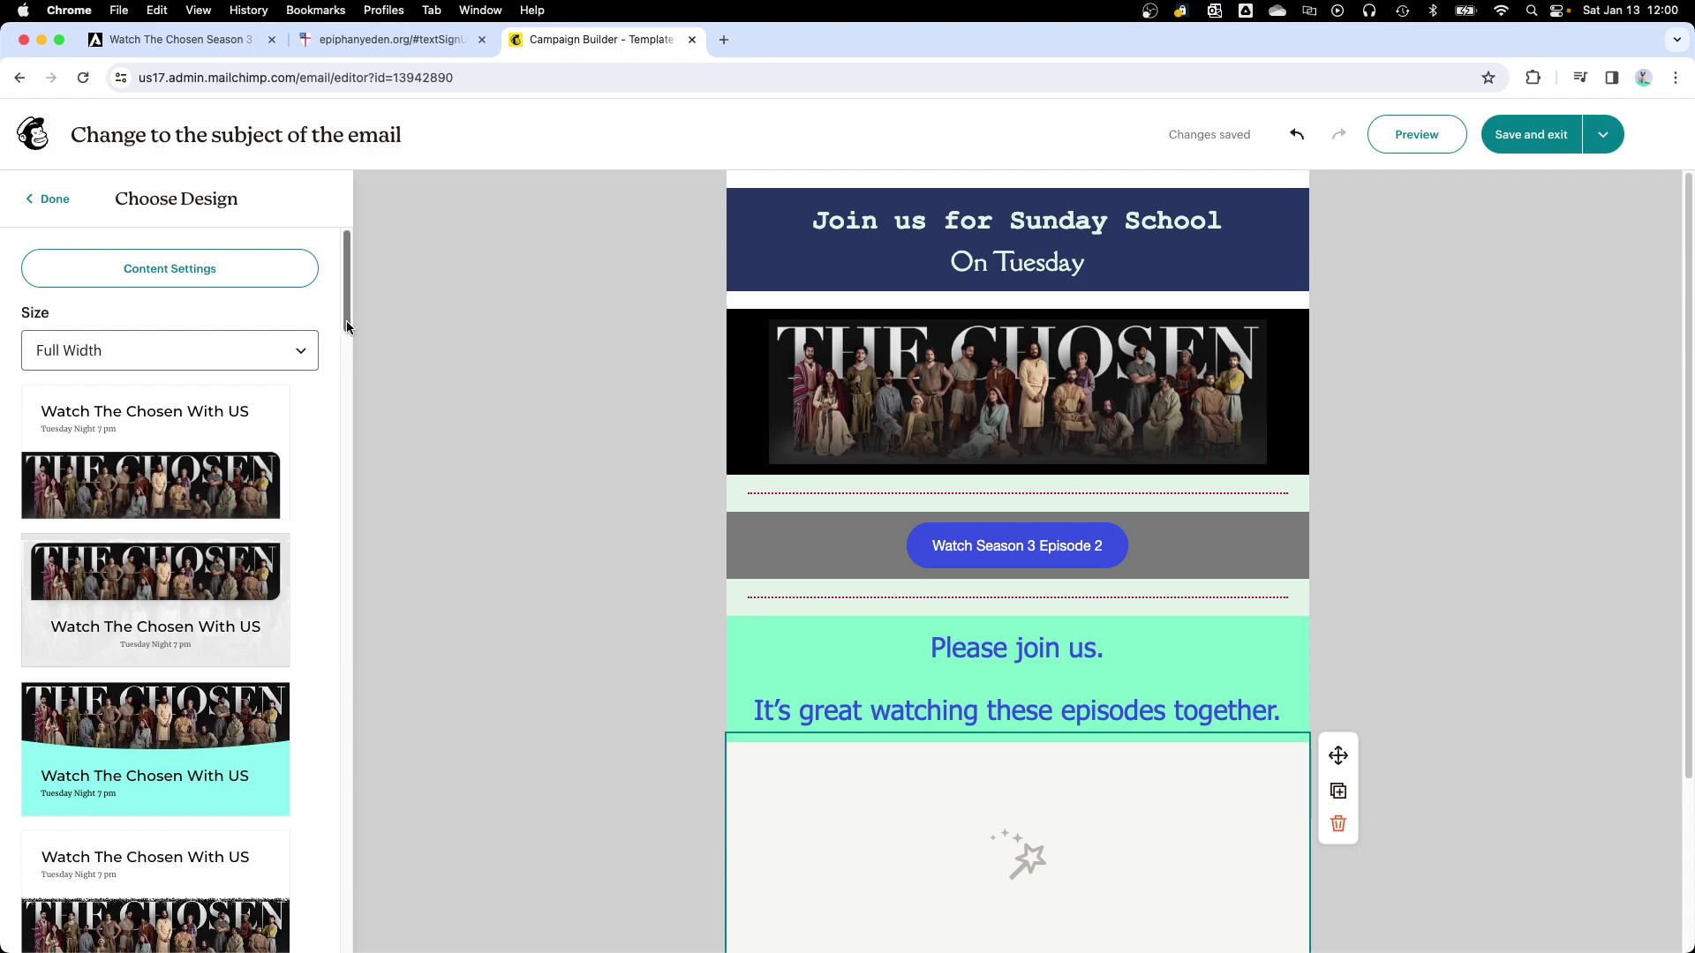
left_click_drag(346, 321, 352, 359)
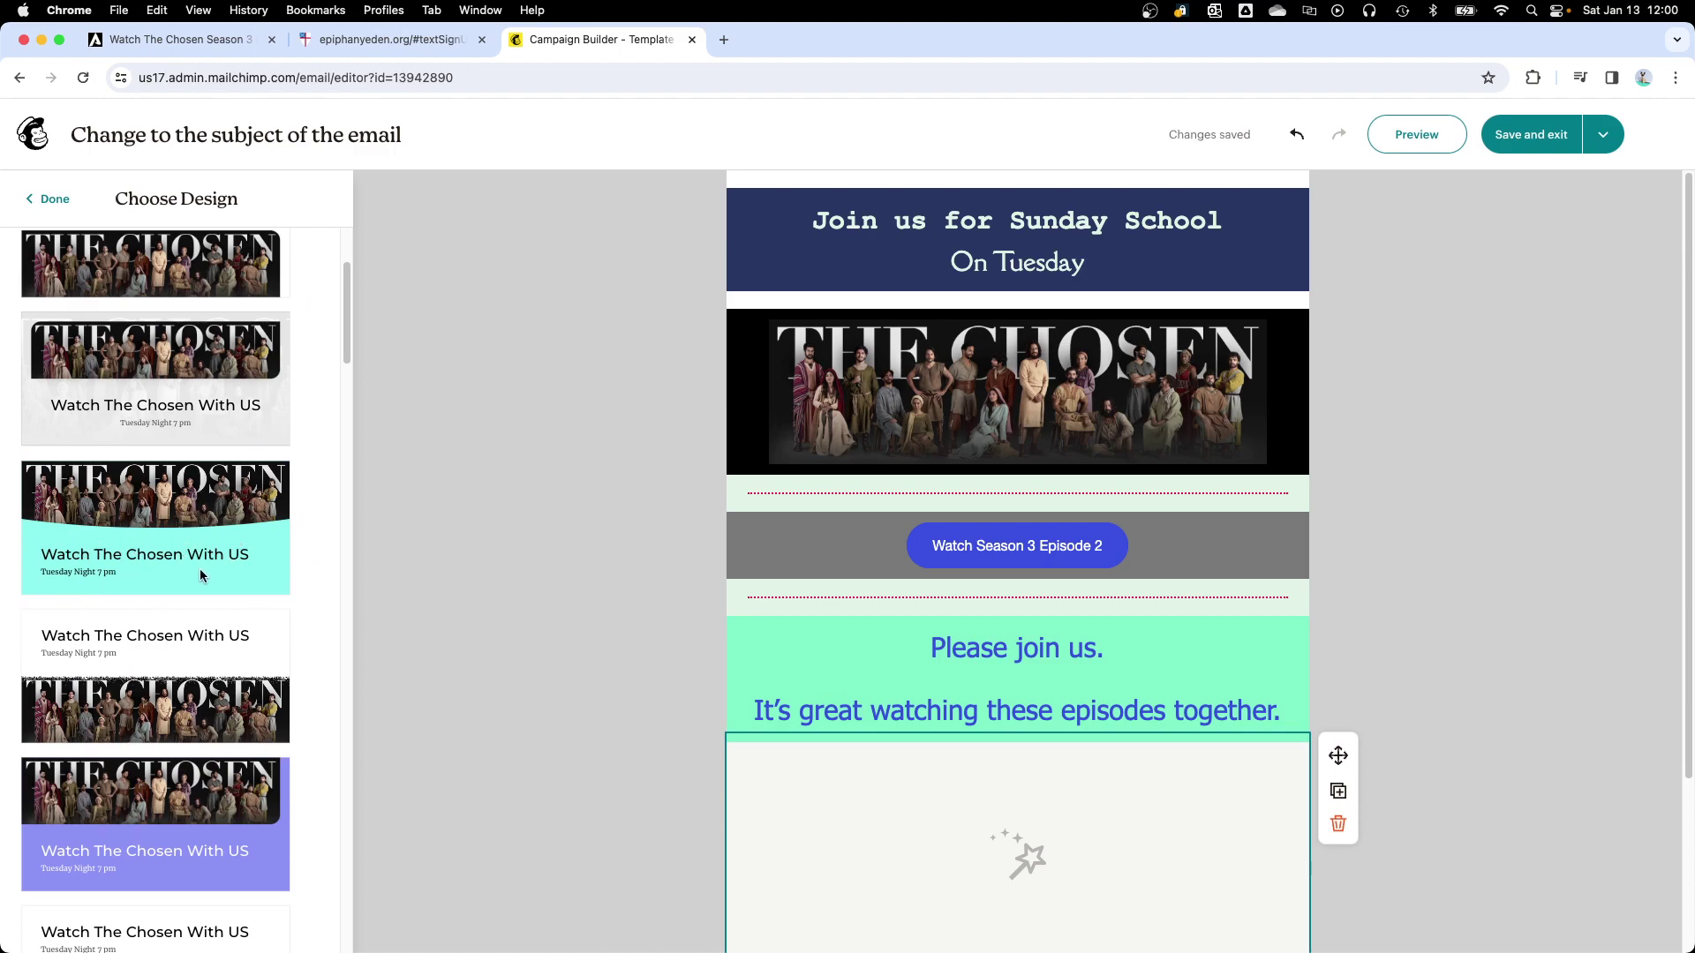
left_click_drag(348, 353, 333, 874)
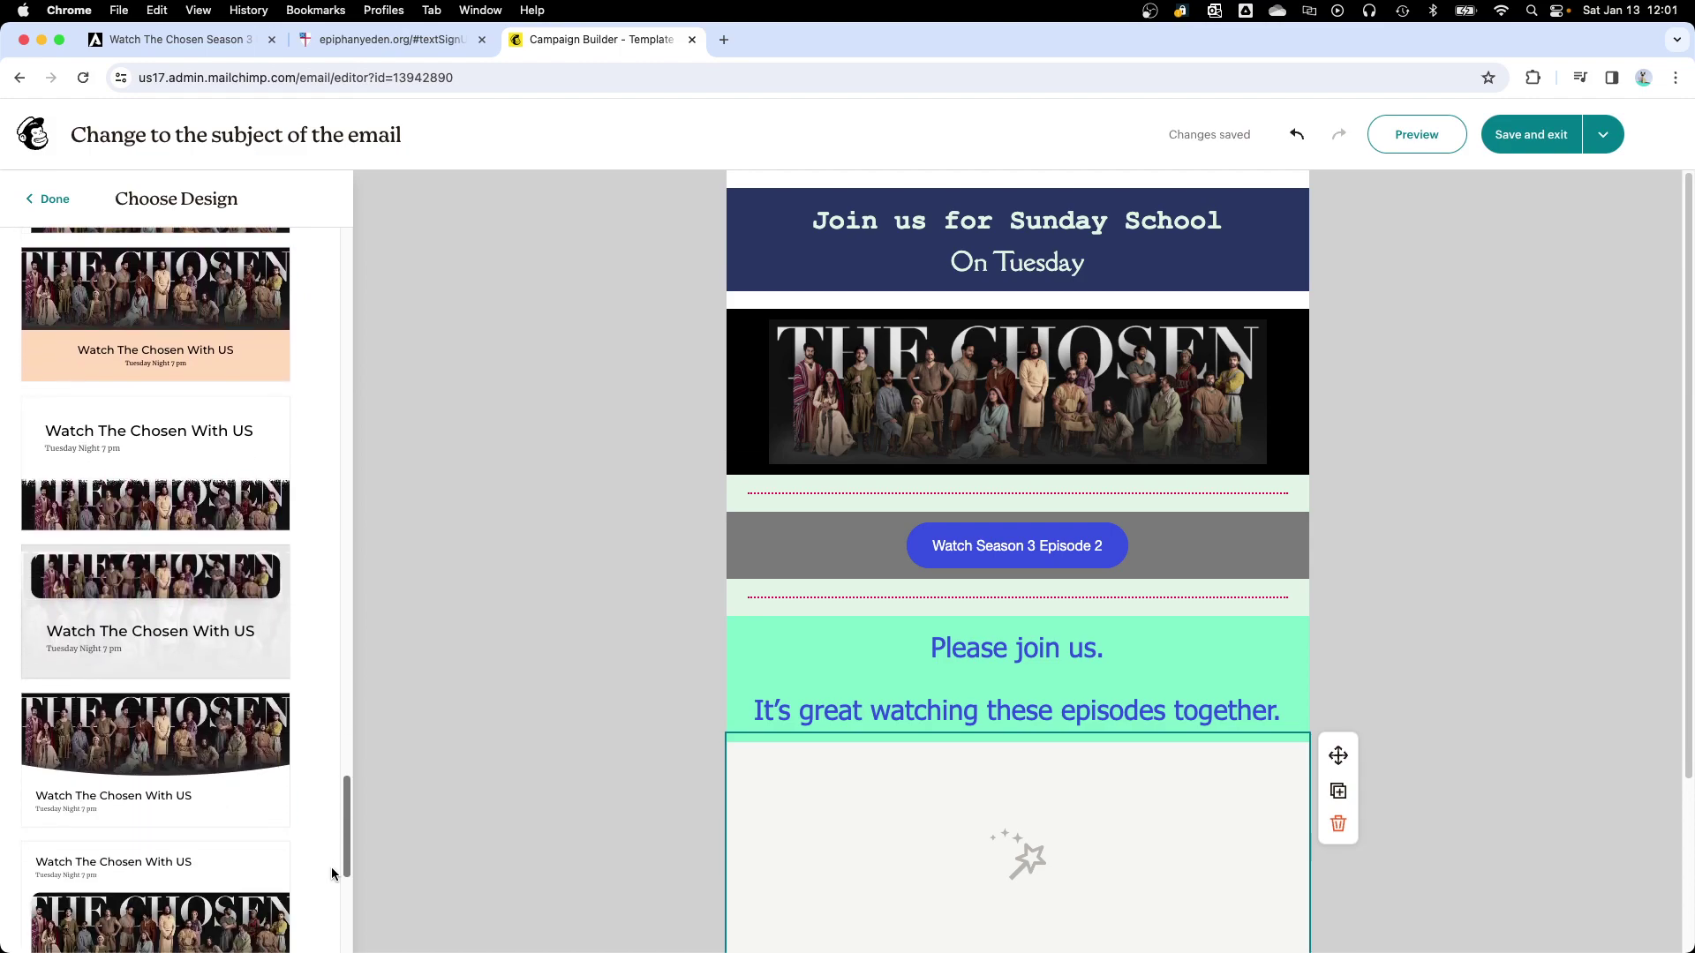
left_click(167, 761)
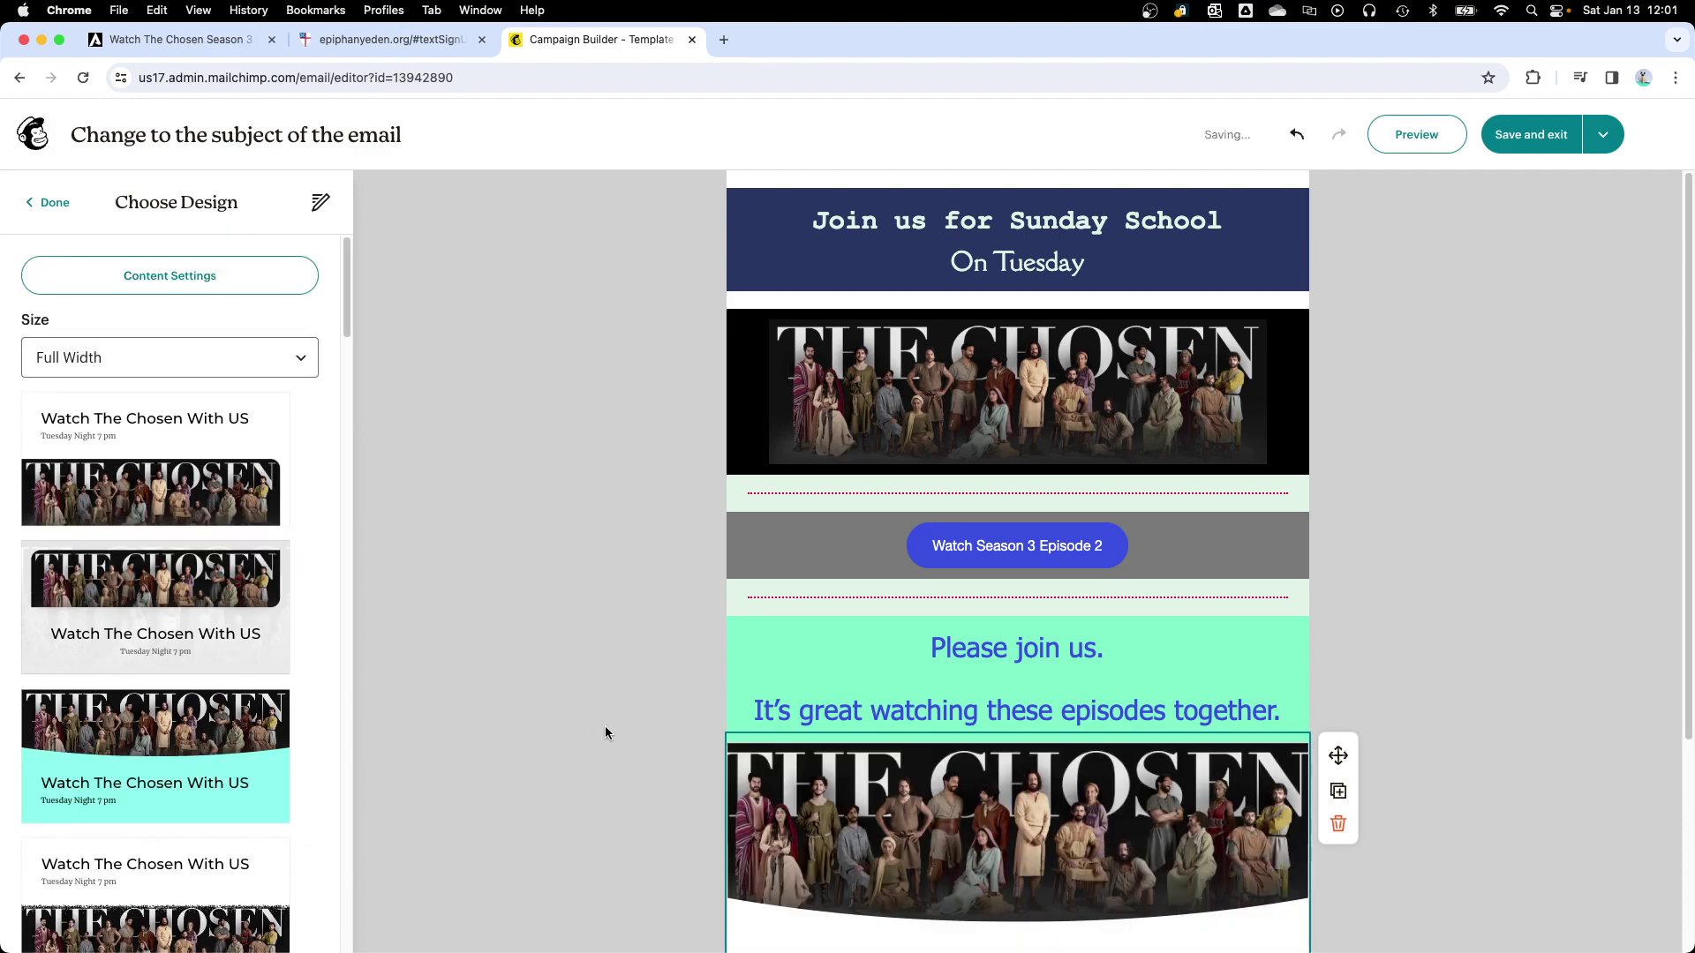
scroll(1486, 777, "down", 3)
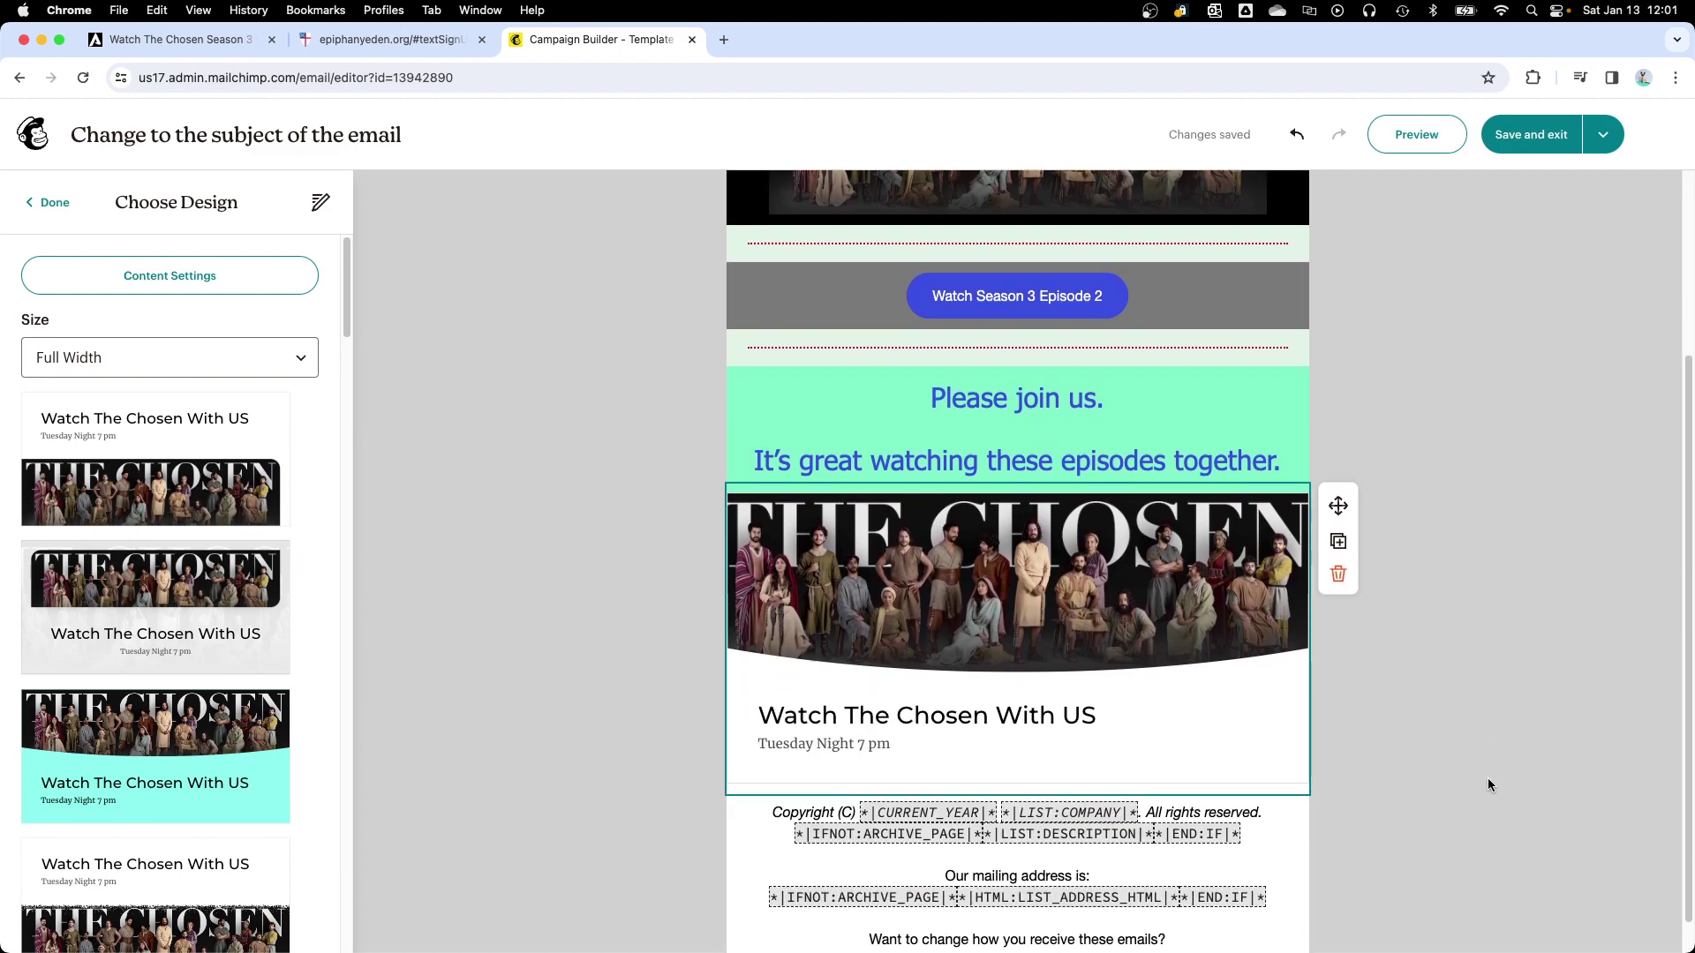
scroll(1488, 785, "down", 1)
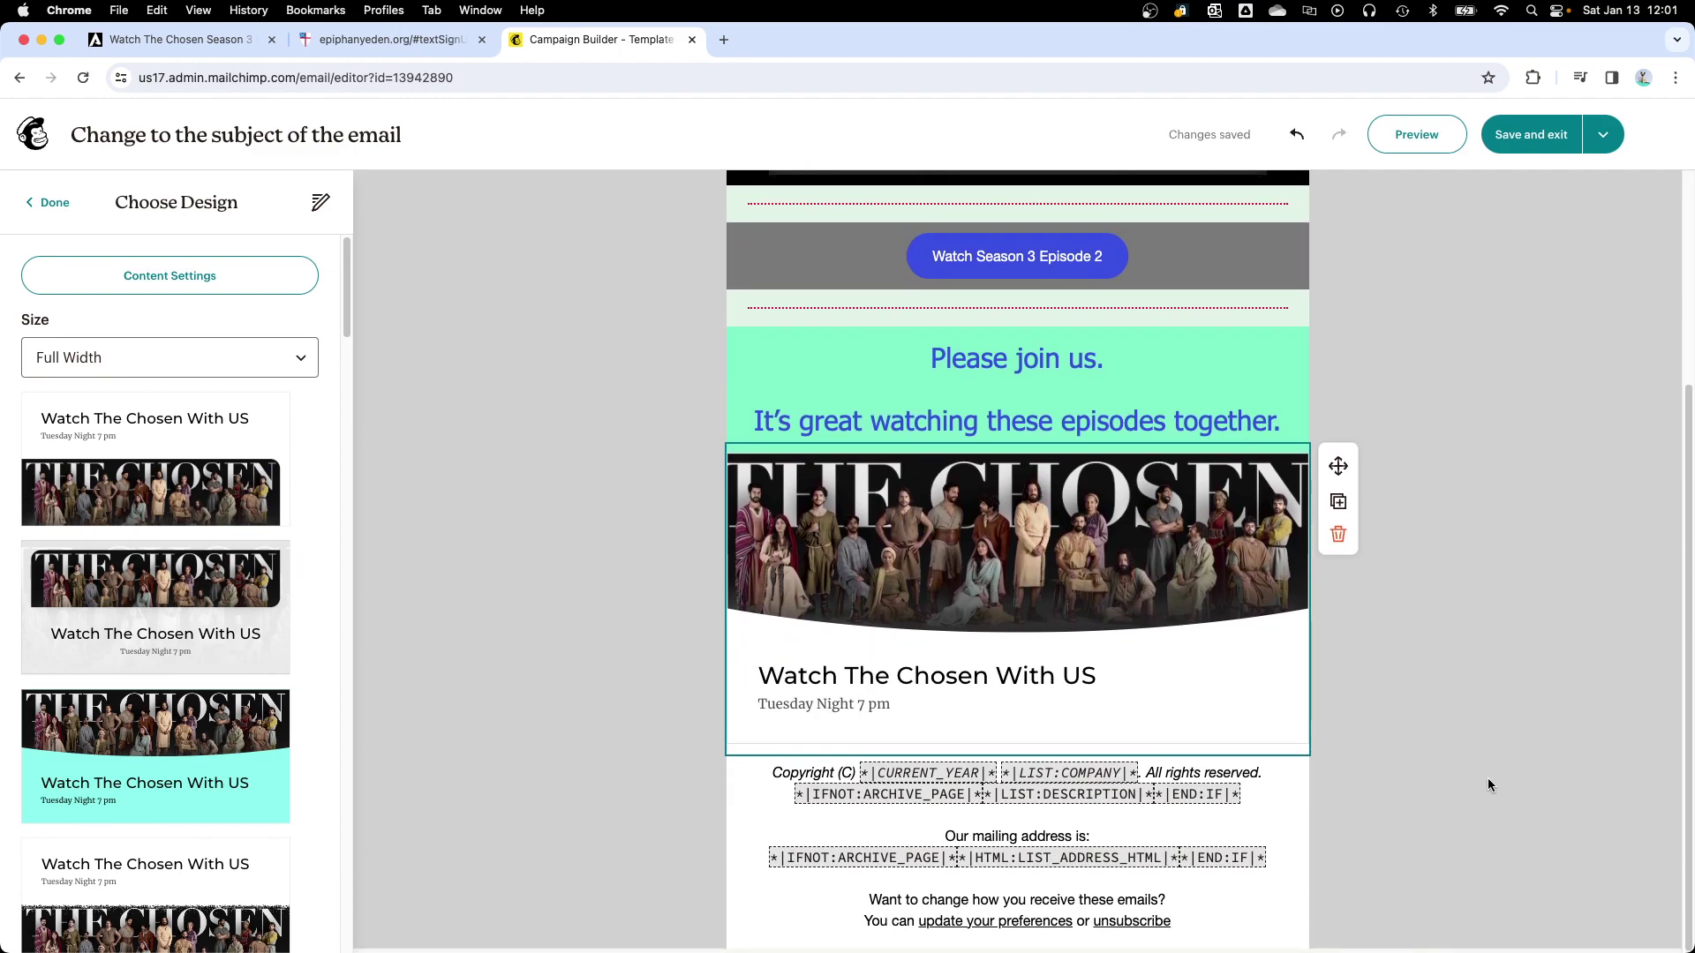
scroll(1487, 777, "up", 1)
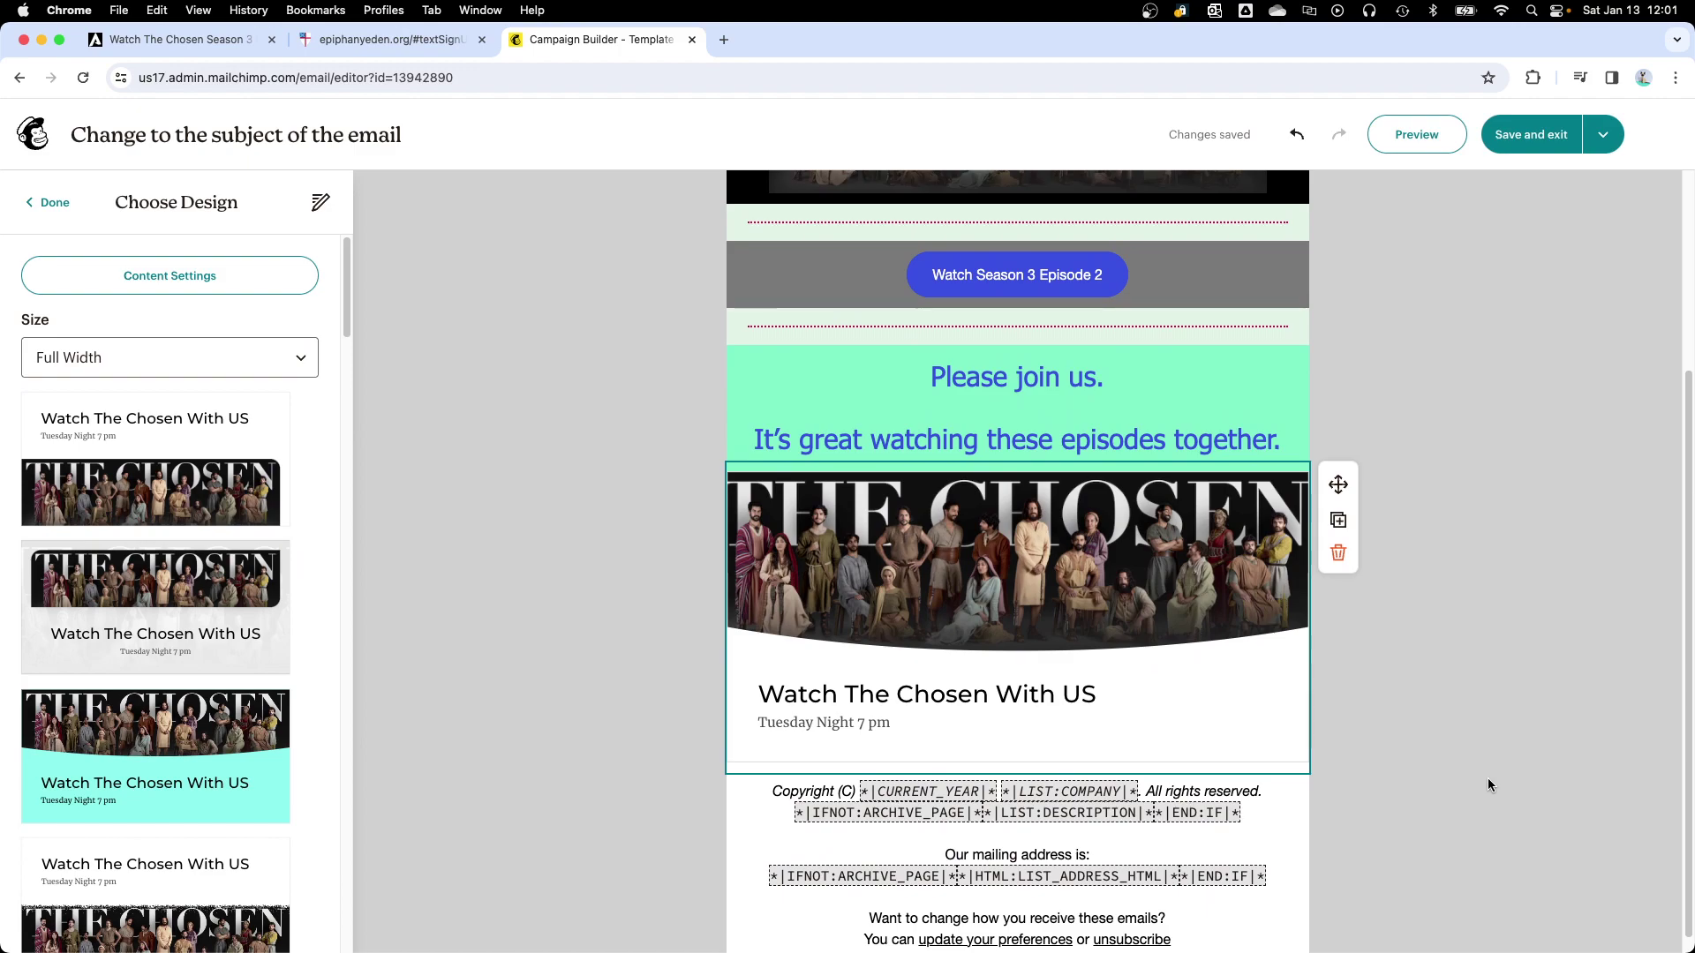
Move the curved Chosen banner under the navy Sunday School header and delete the old Chosen image block.
left_click(1338, 486)
left_click_drag(1338, 484, 1154, 482)
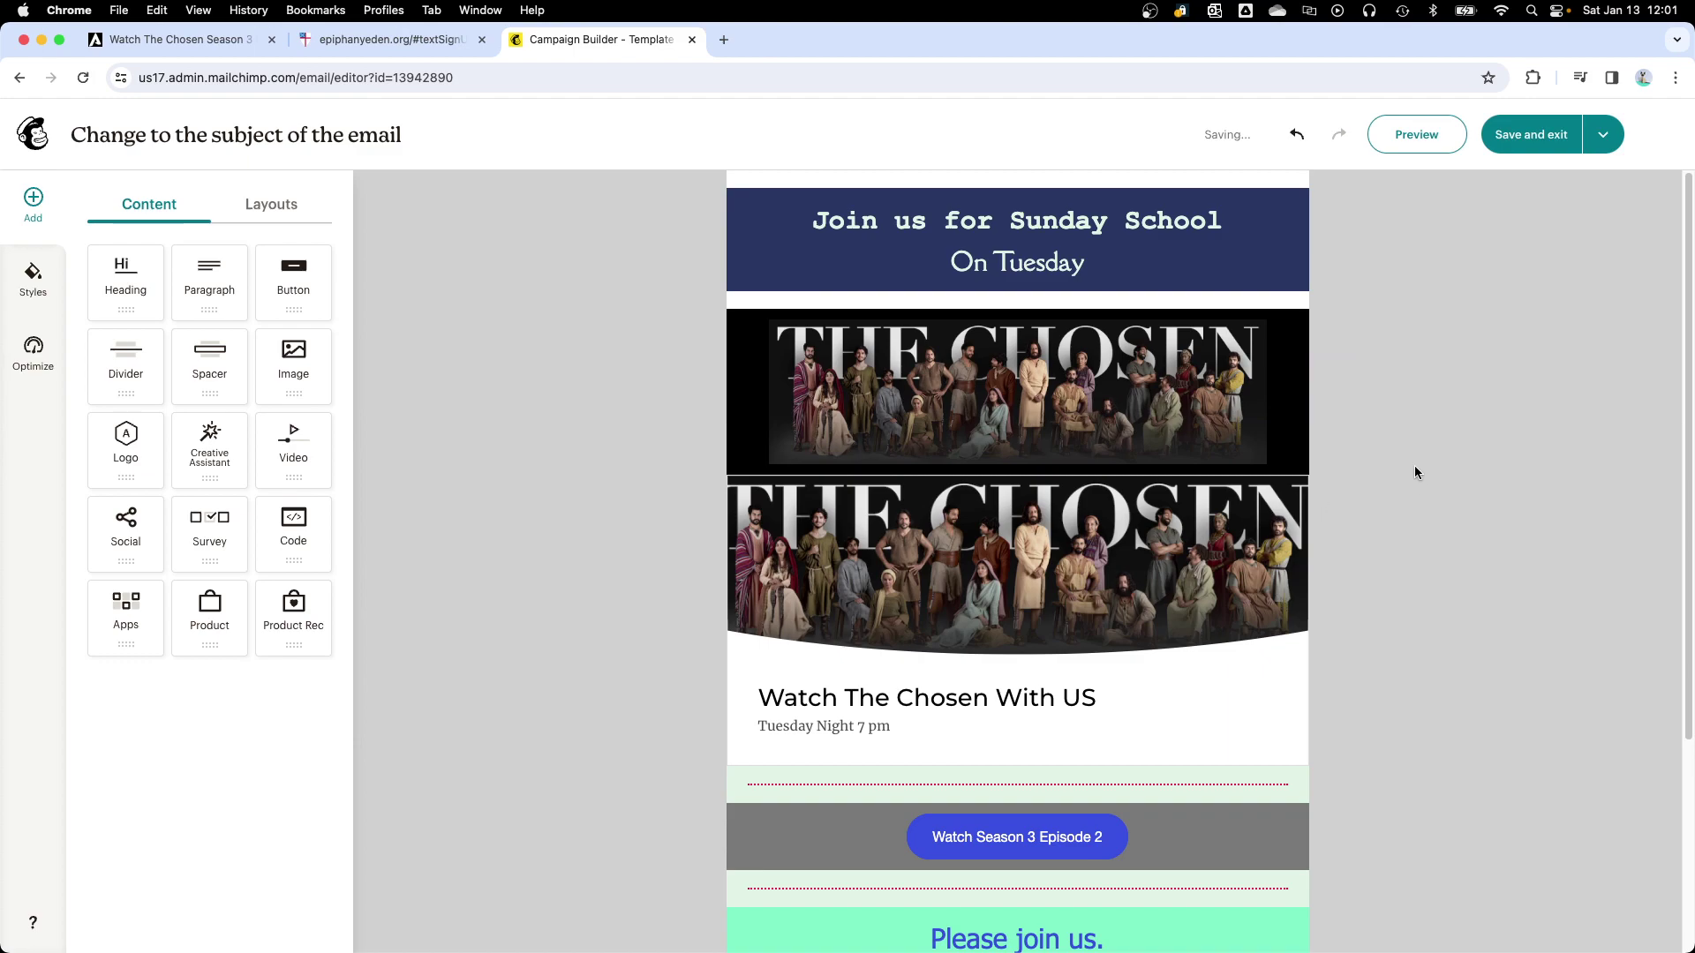
left_click(1111, 401)
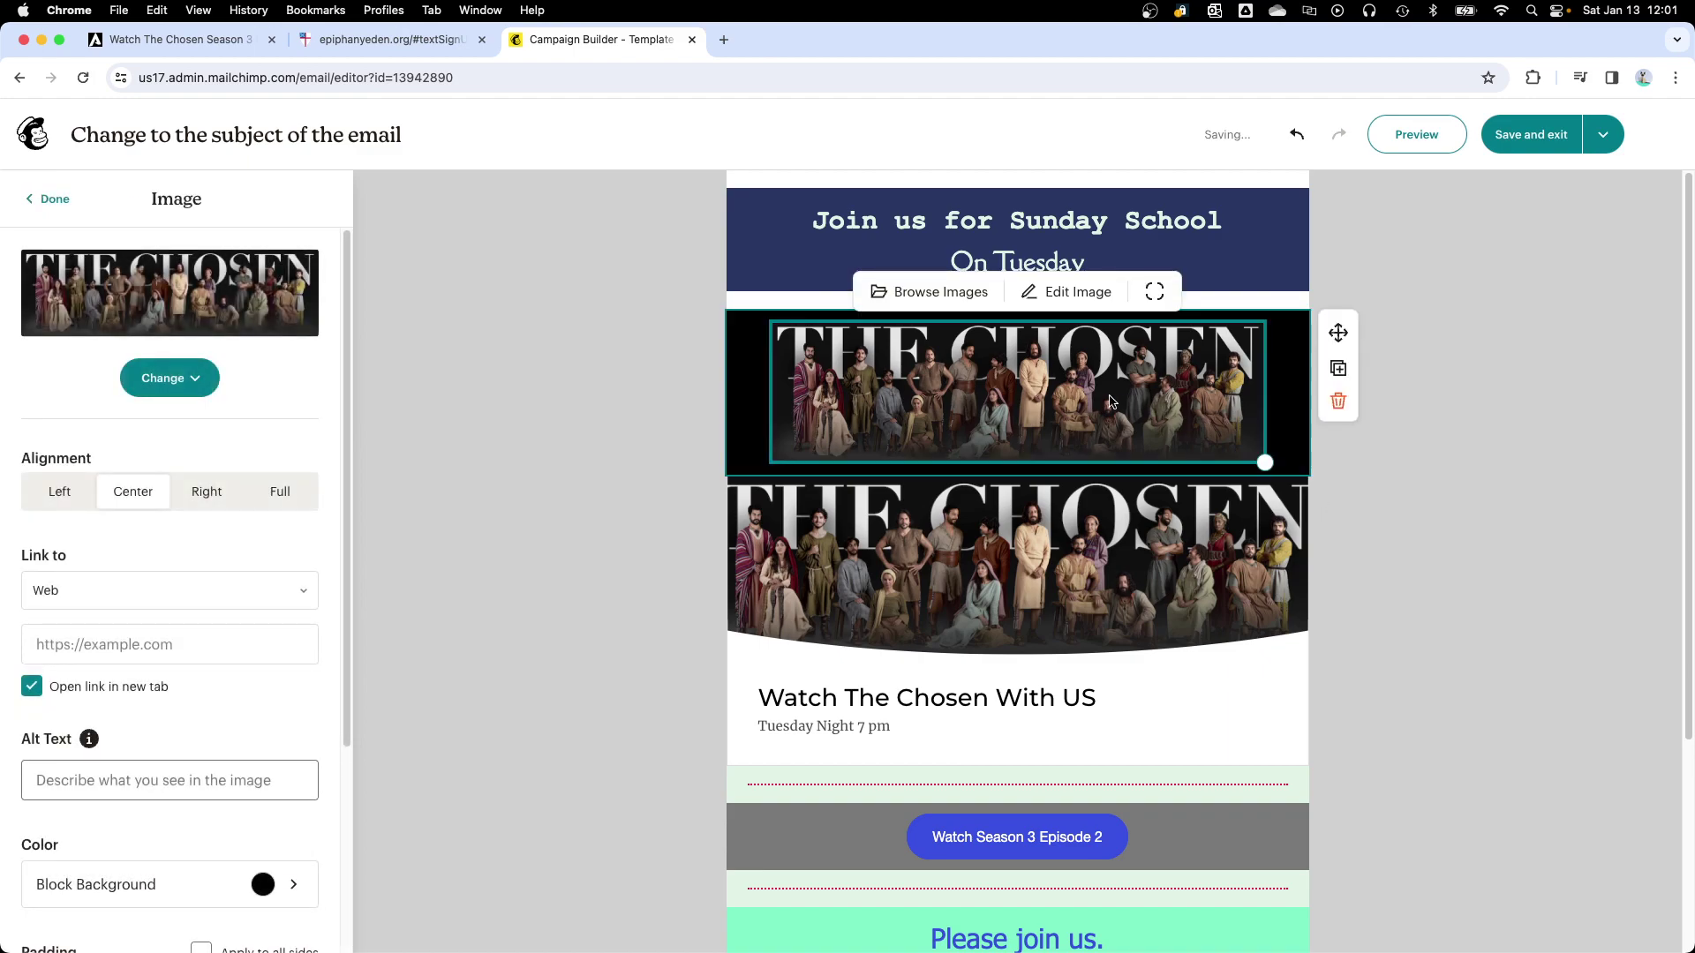
left_click(1337, 404)
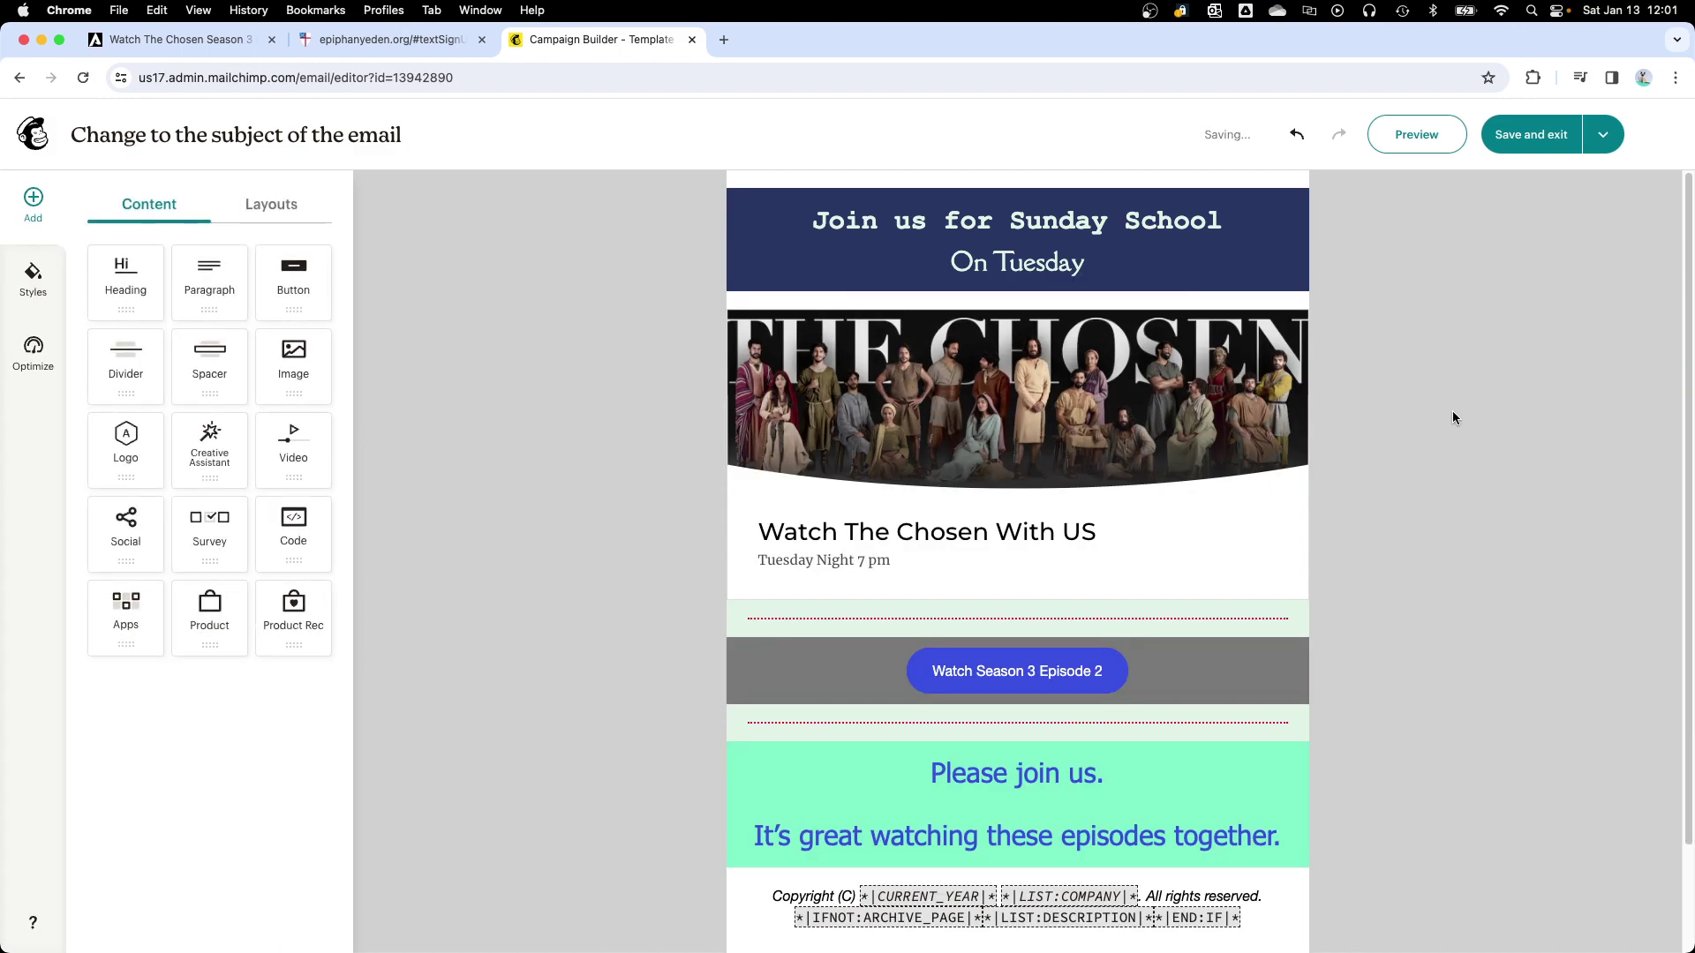
scroll(1456, 554, "down", 3)
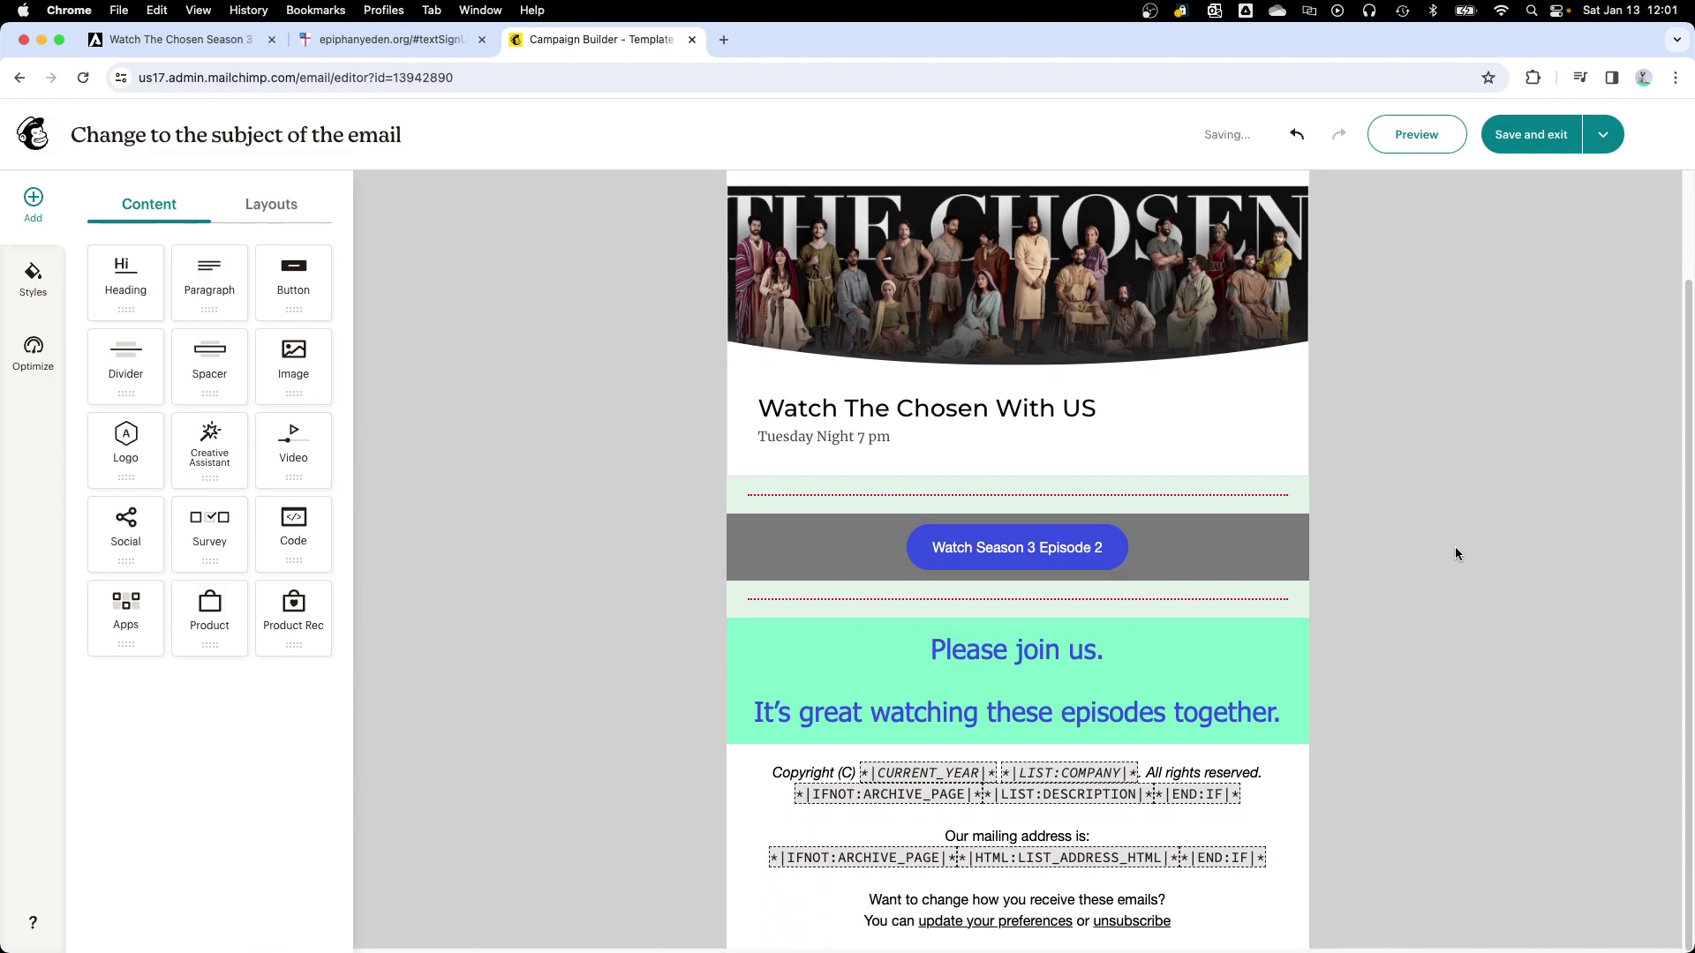
scroll(1454, 548, "up", 1)
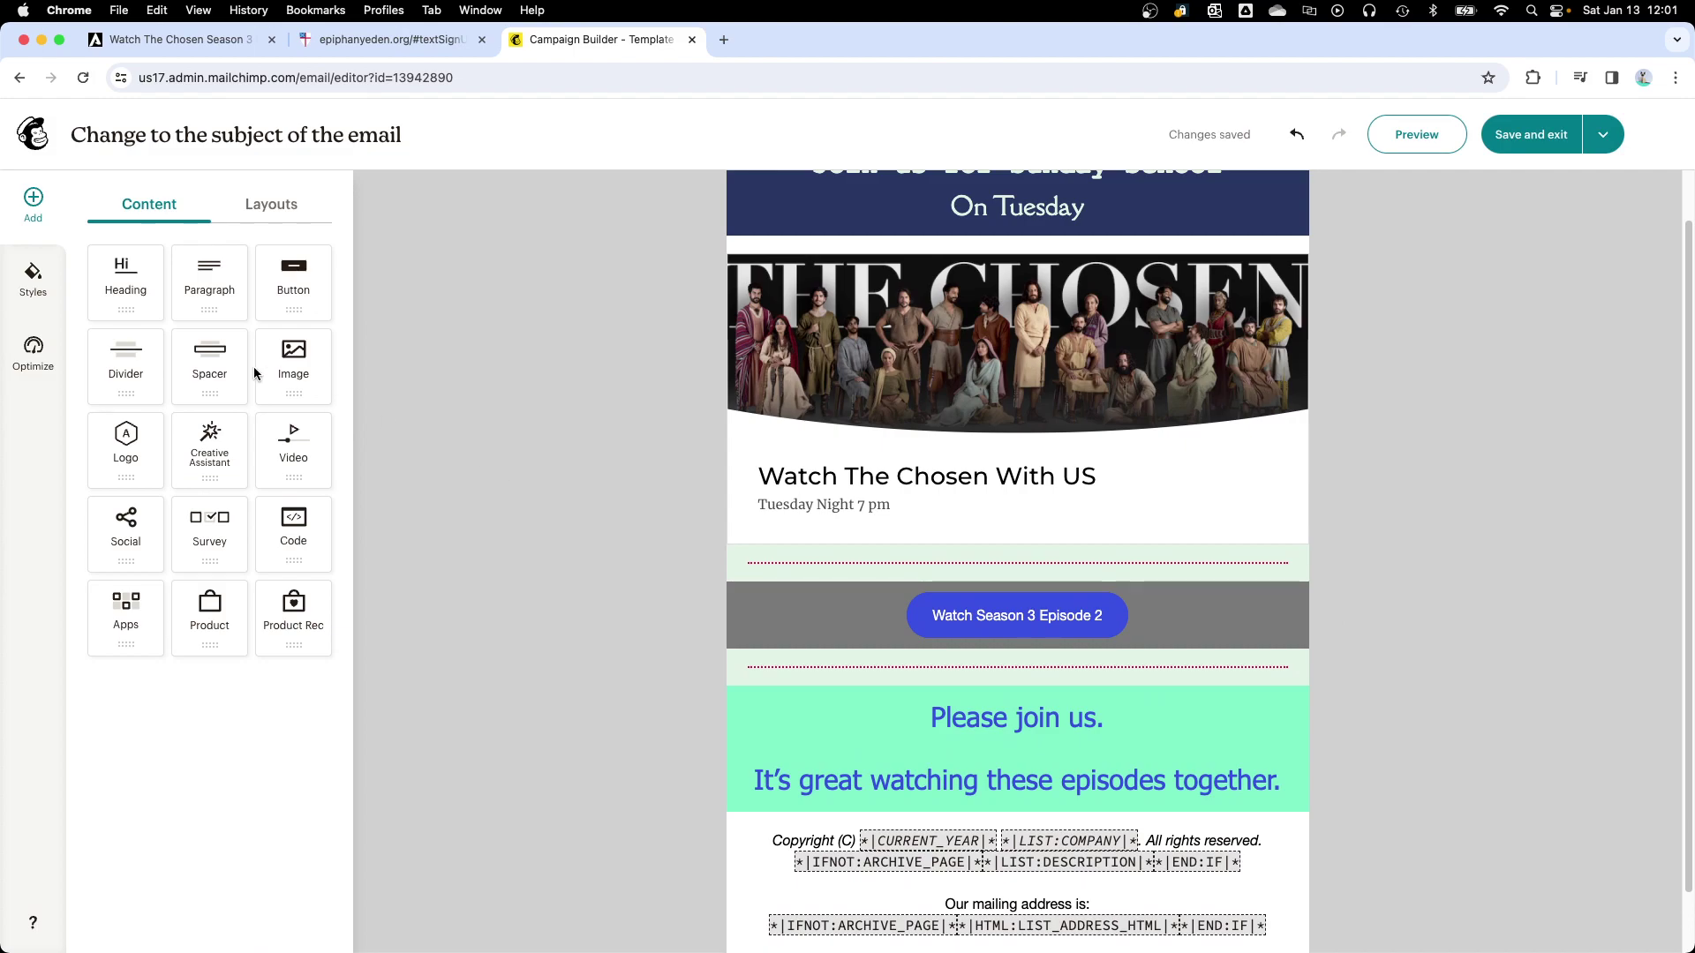
Insert a new button block just above the Please join us text, then deselect it.
left_click_drag(293, 281, 935, 686)
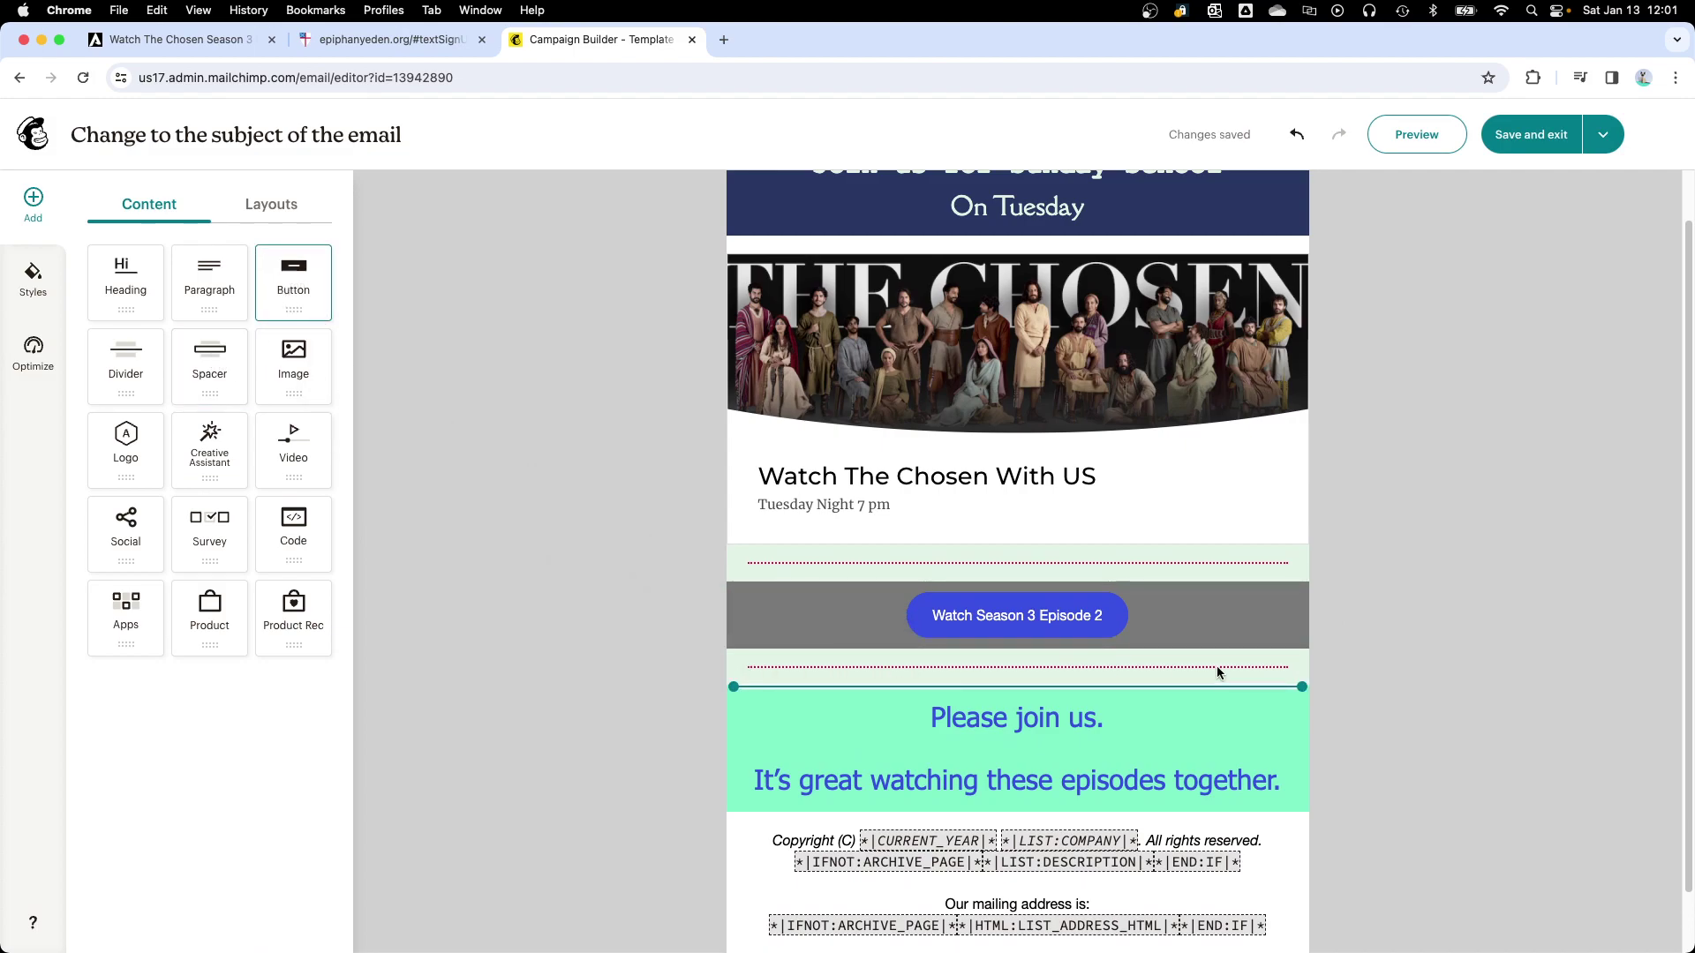
left_click_drag(1216, 672, 1216, 673)
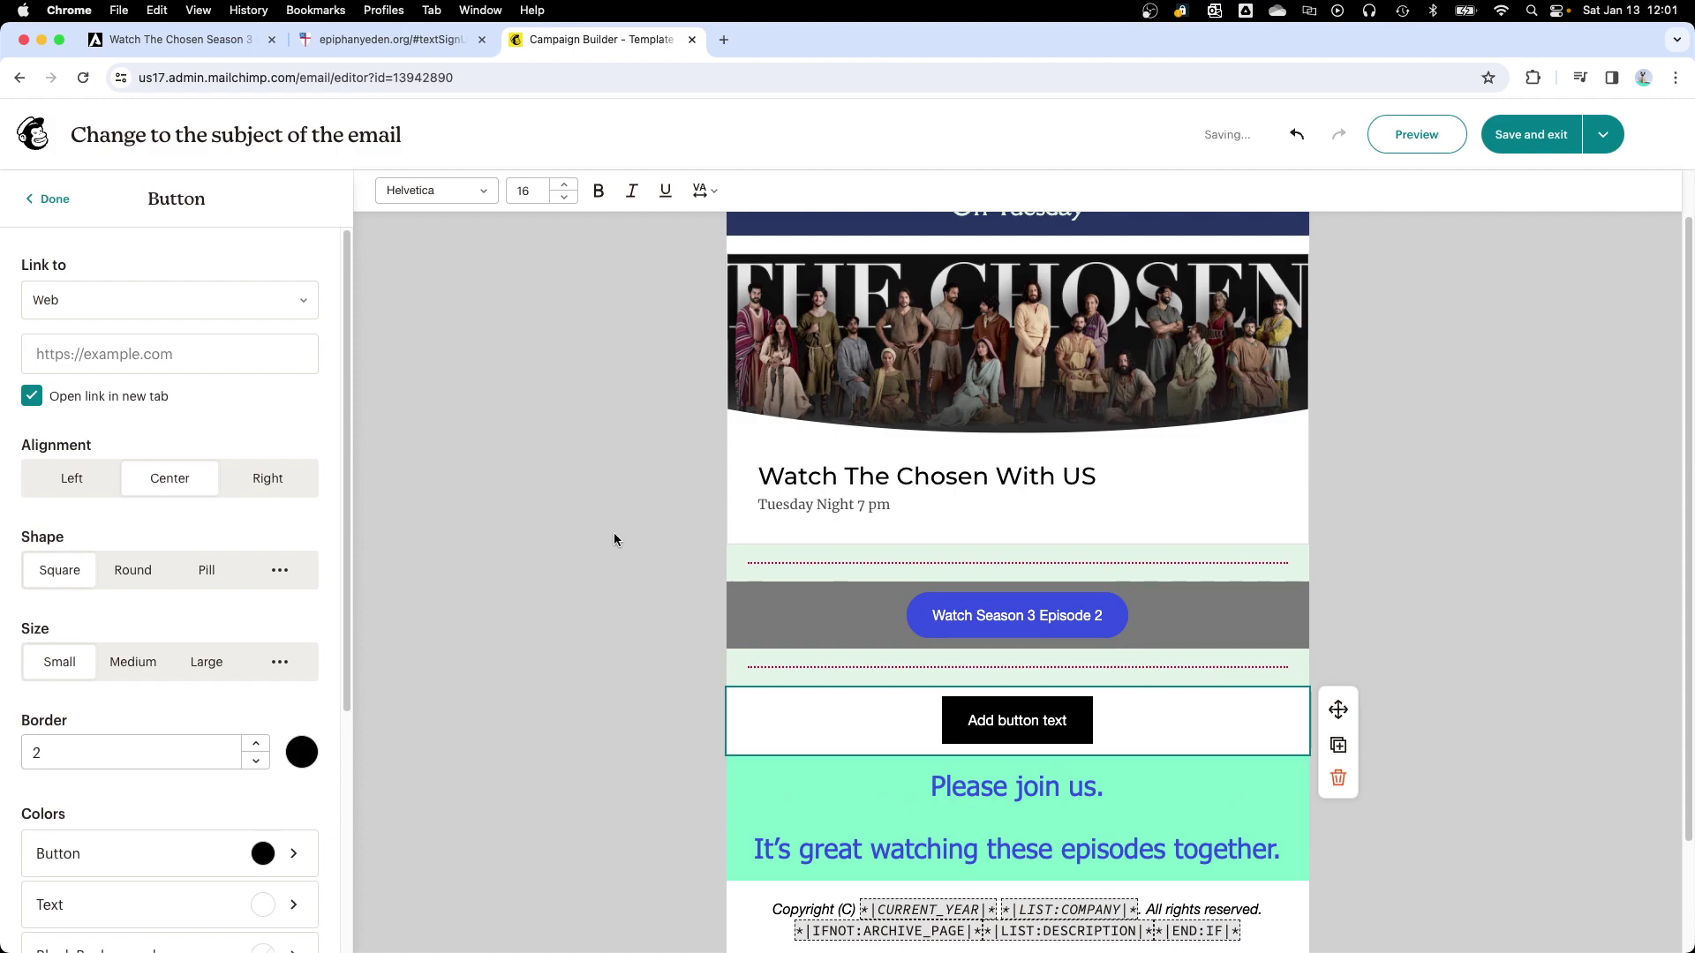
left_click(680, 462)
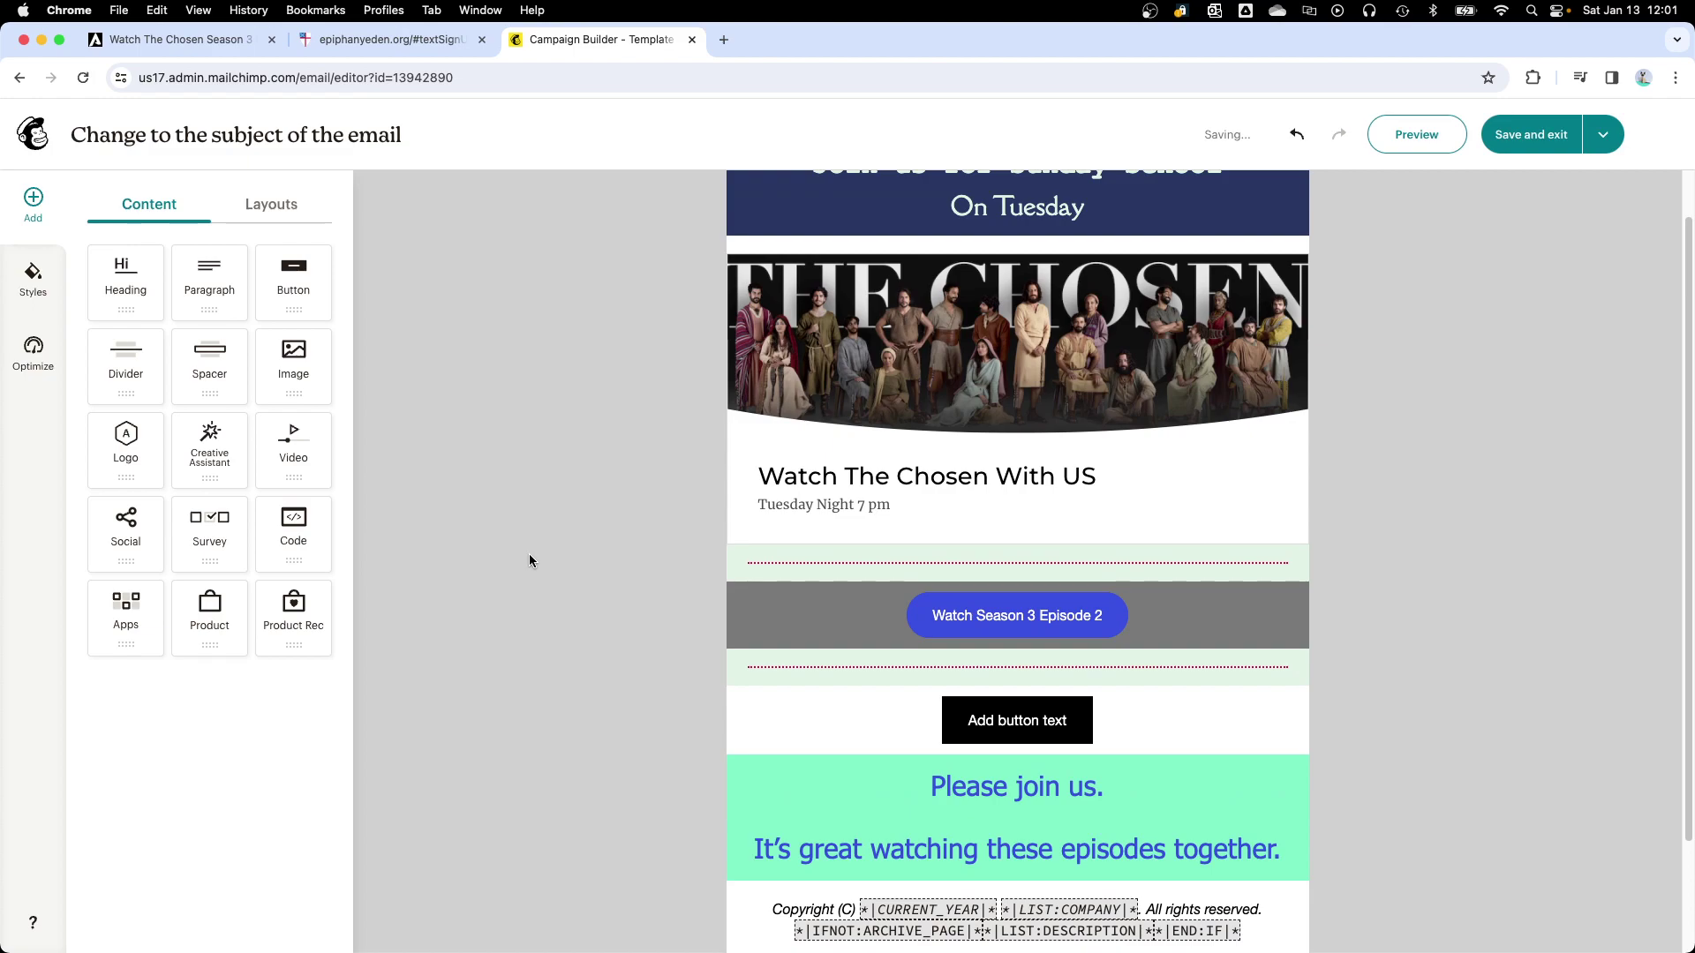
scroll(530, 560, "up", 2)
scroll(530, 560, "down", 5)
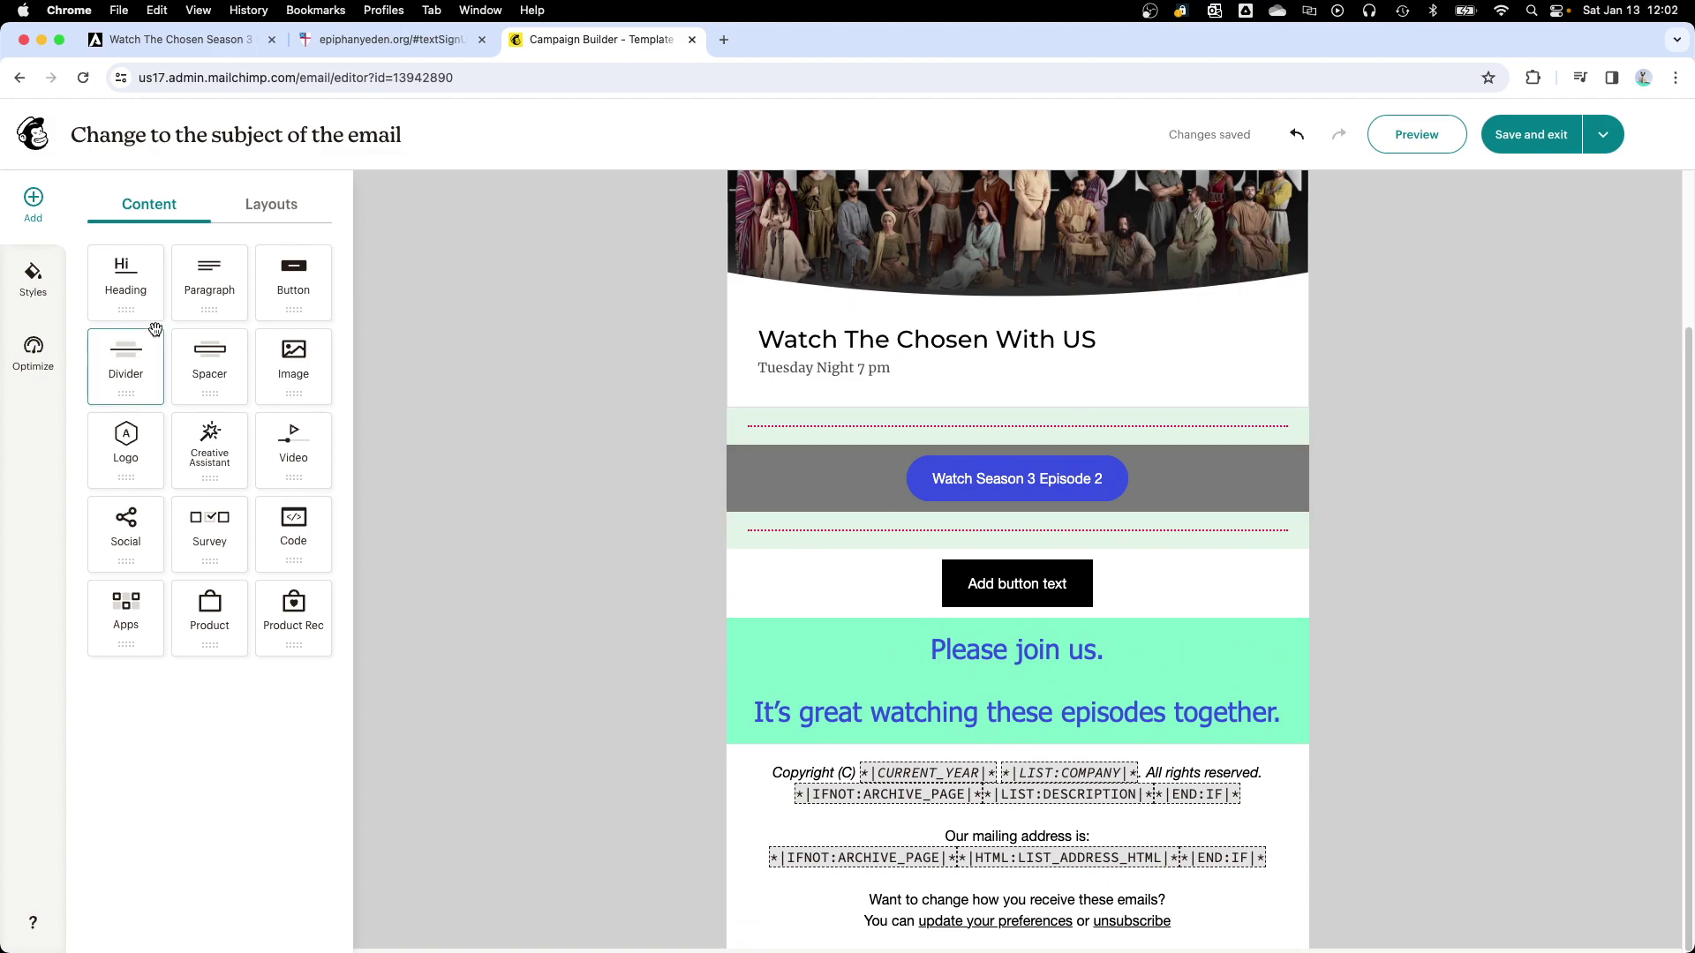
scroll(470, 378, "up", 3)
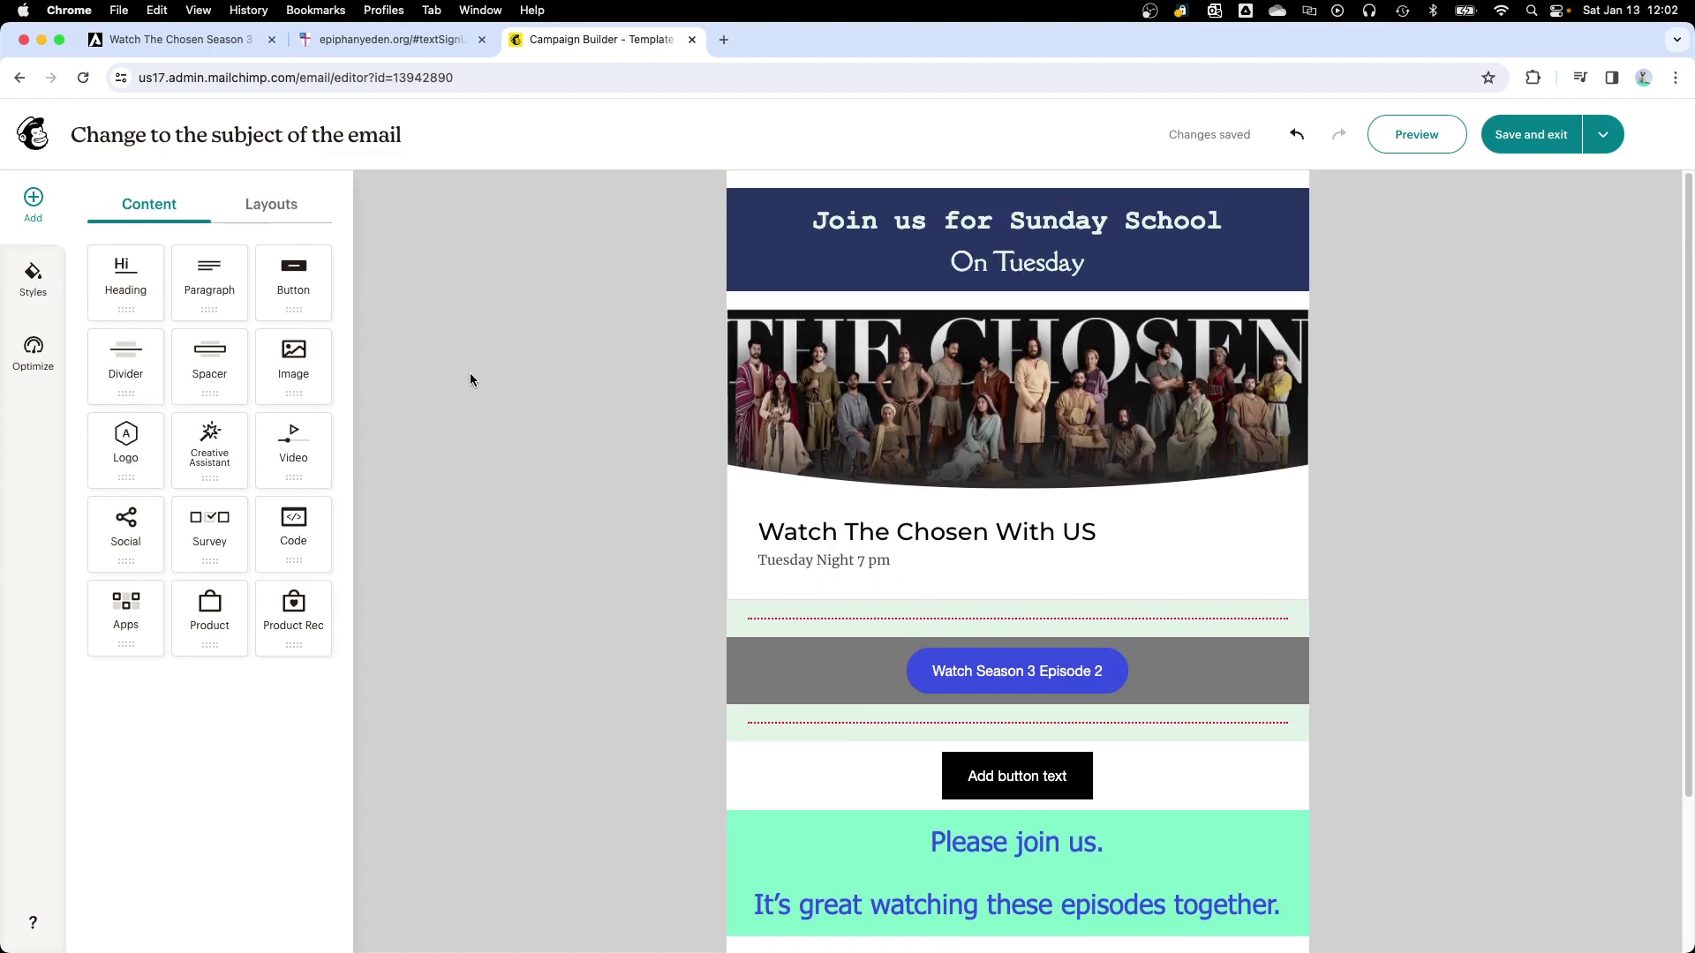
Save and exit the design, then rename the campaign 'Example Email with images and button'.
left_click(1538, 141)
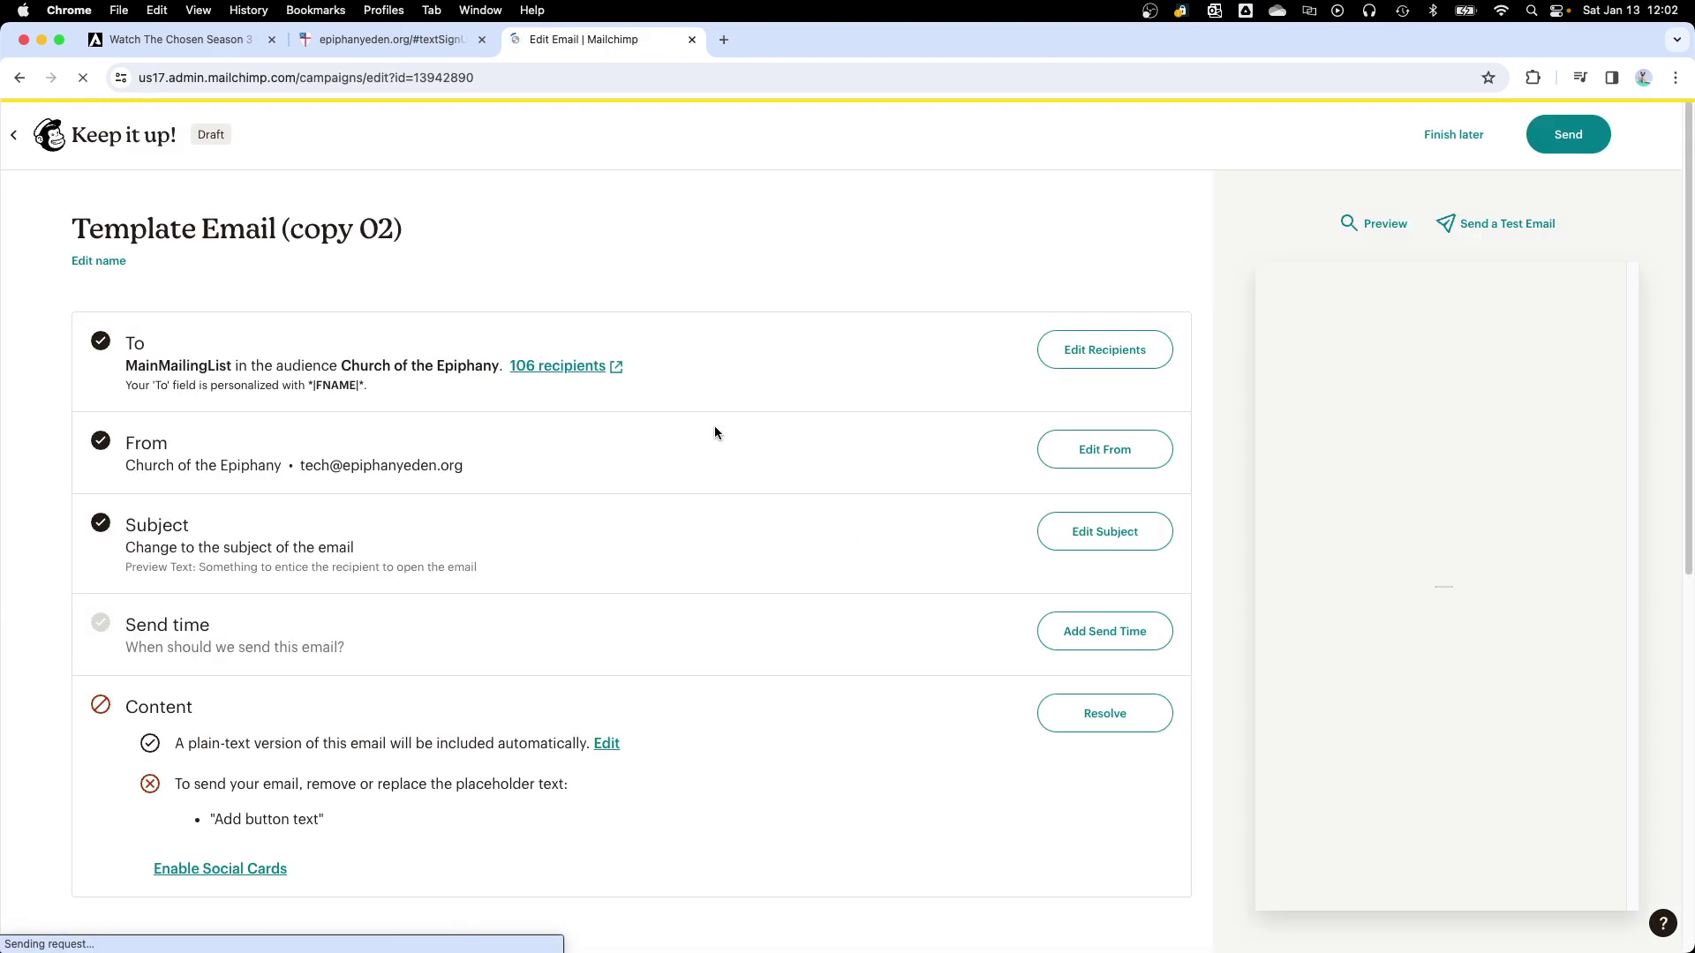
left_click(88, 262)
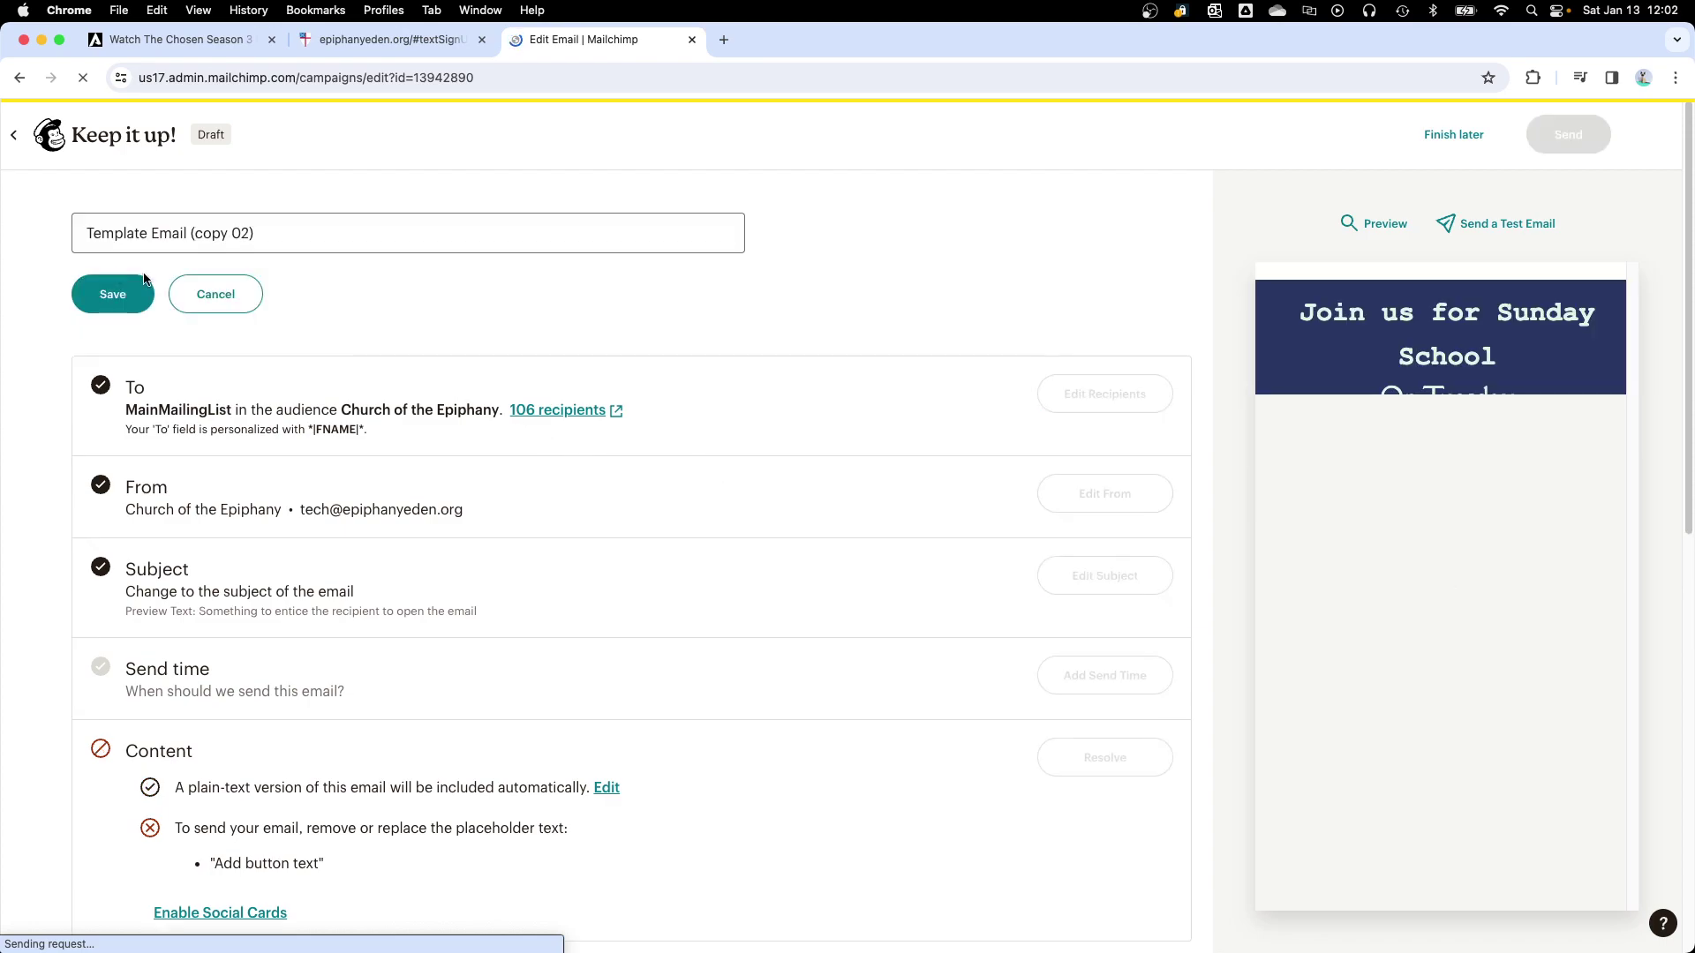
left_click(275, 245)
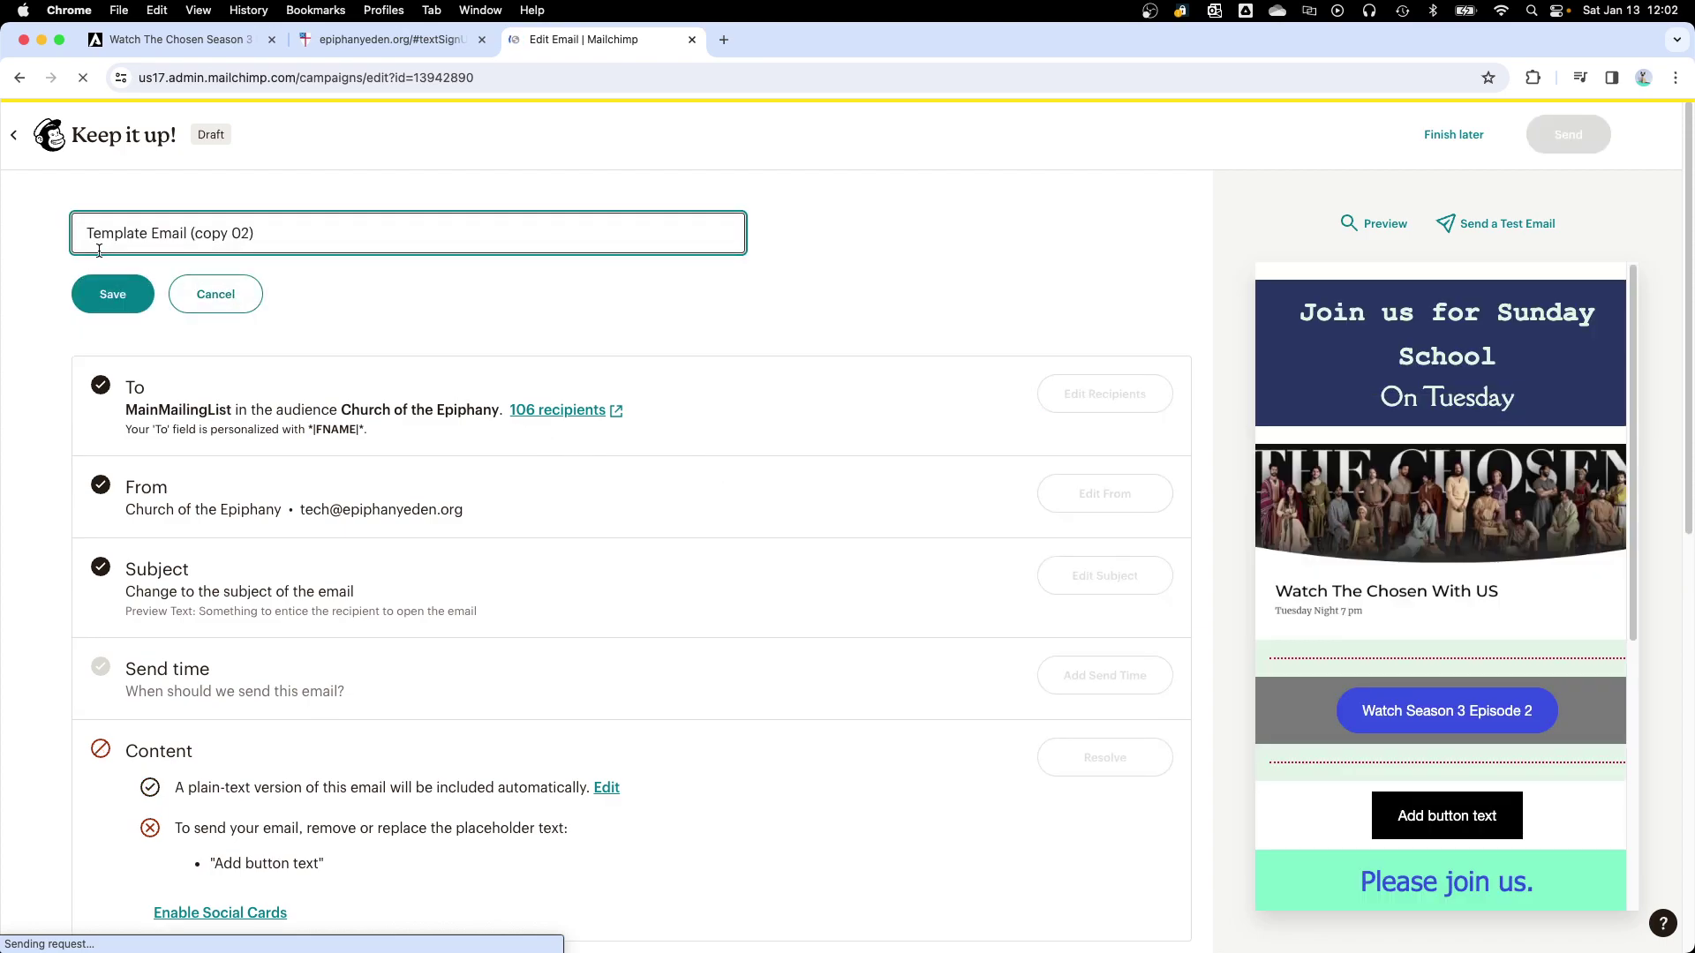
triple_click(251, 229)
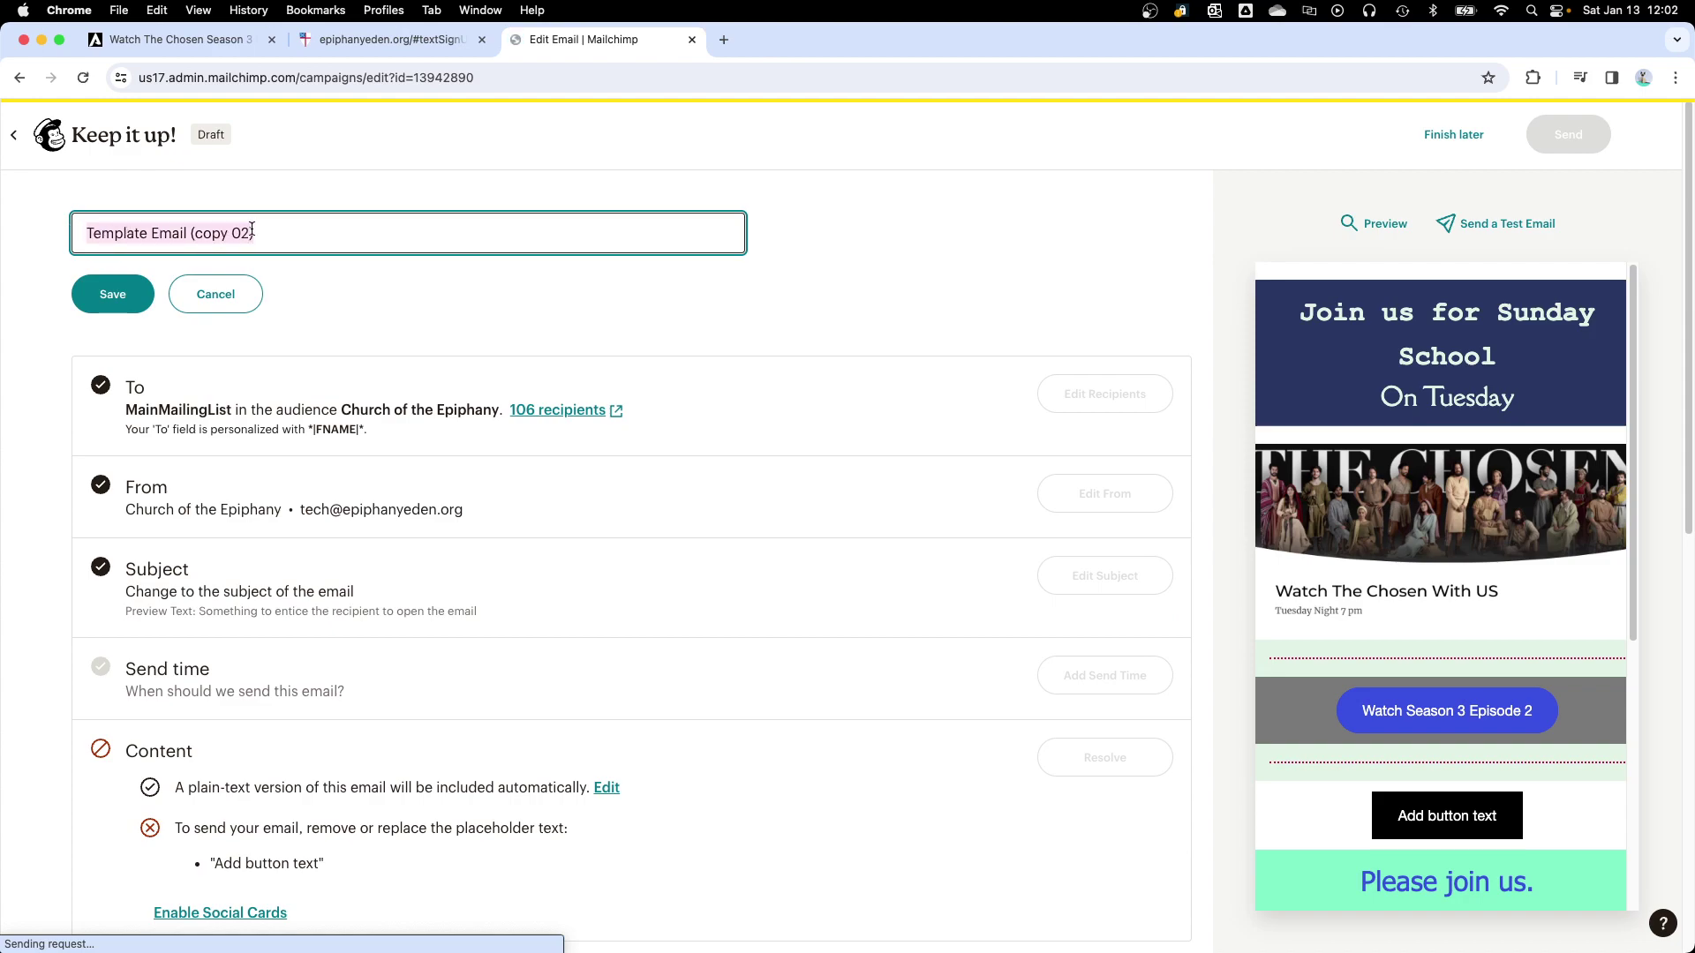
type("Example Email wi")
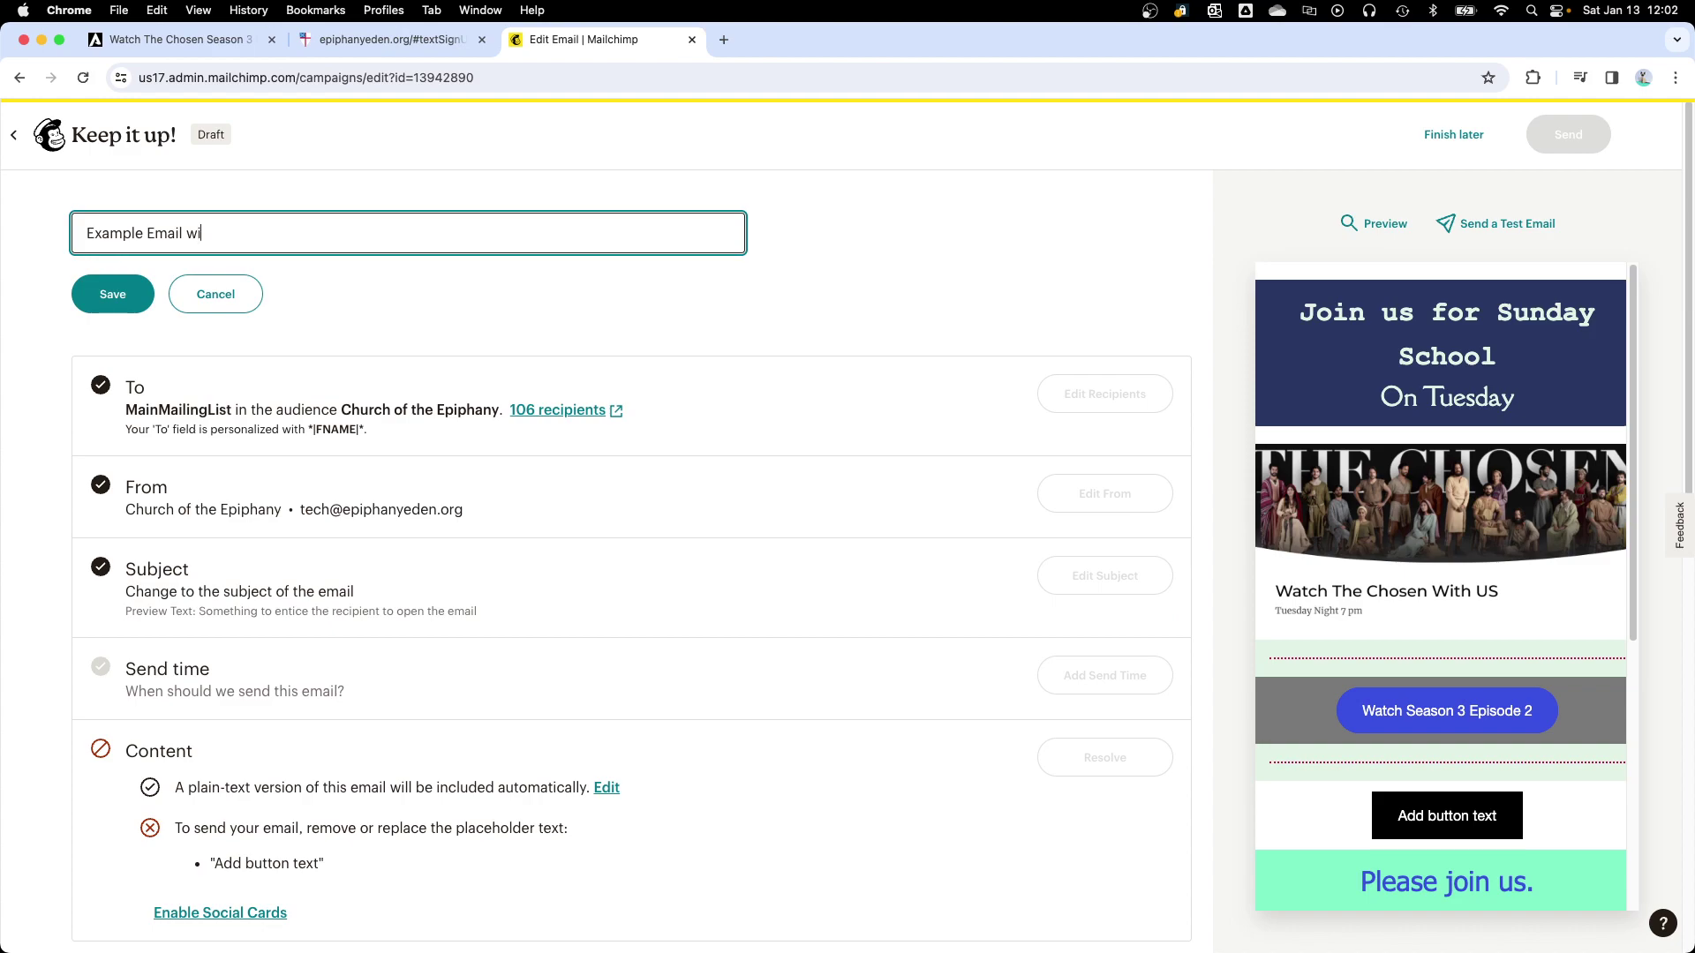
type("ges and button")
left_click(112, 294)
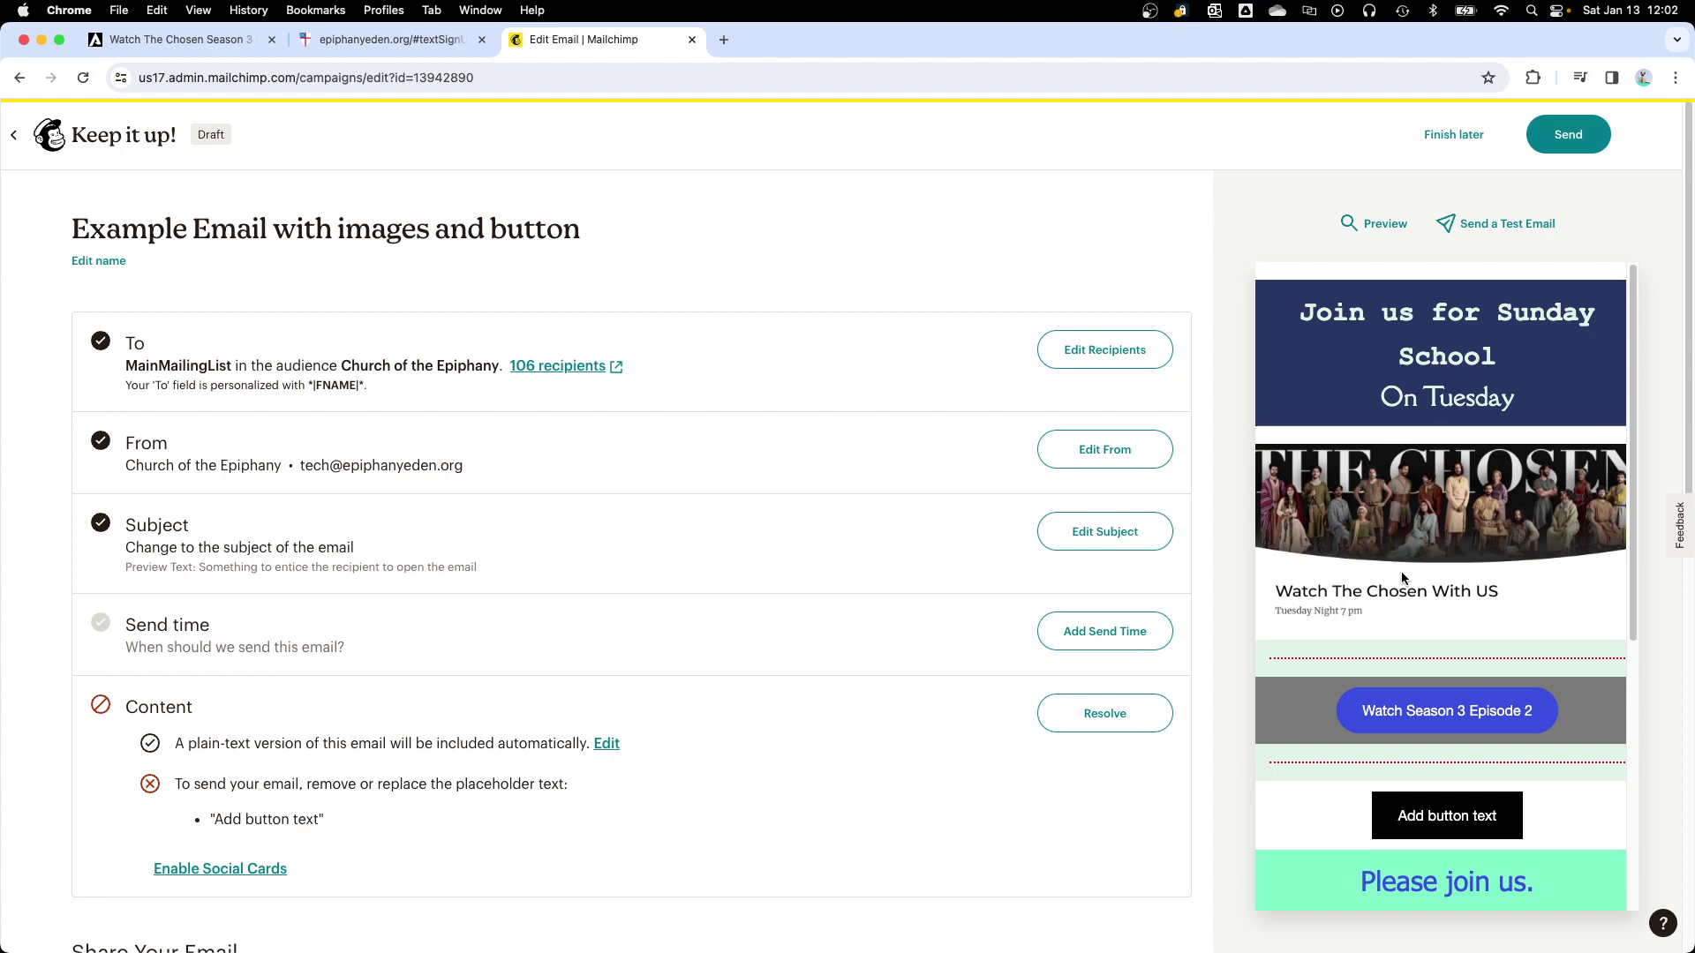
scroll(1401, 570, "down", 2)
scroll(1401, 570, "up", 1)
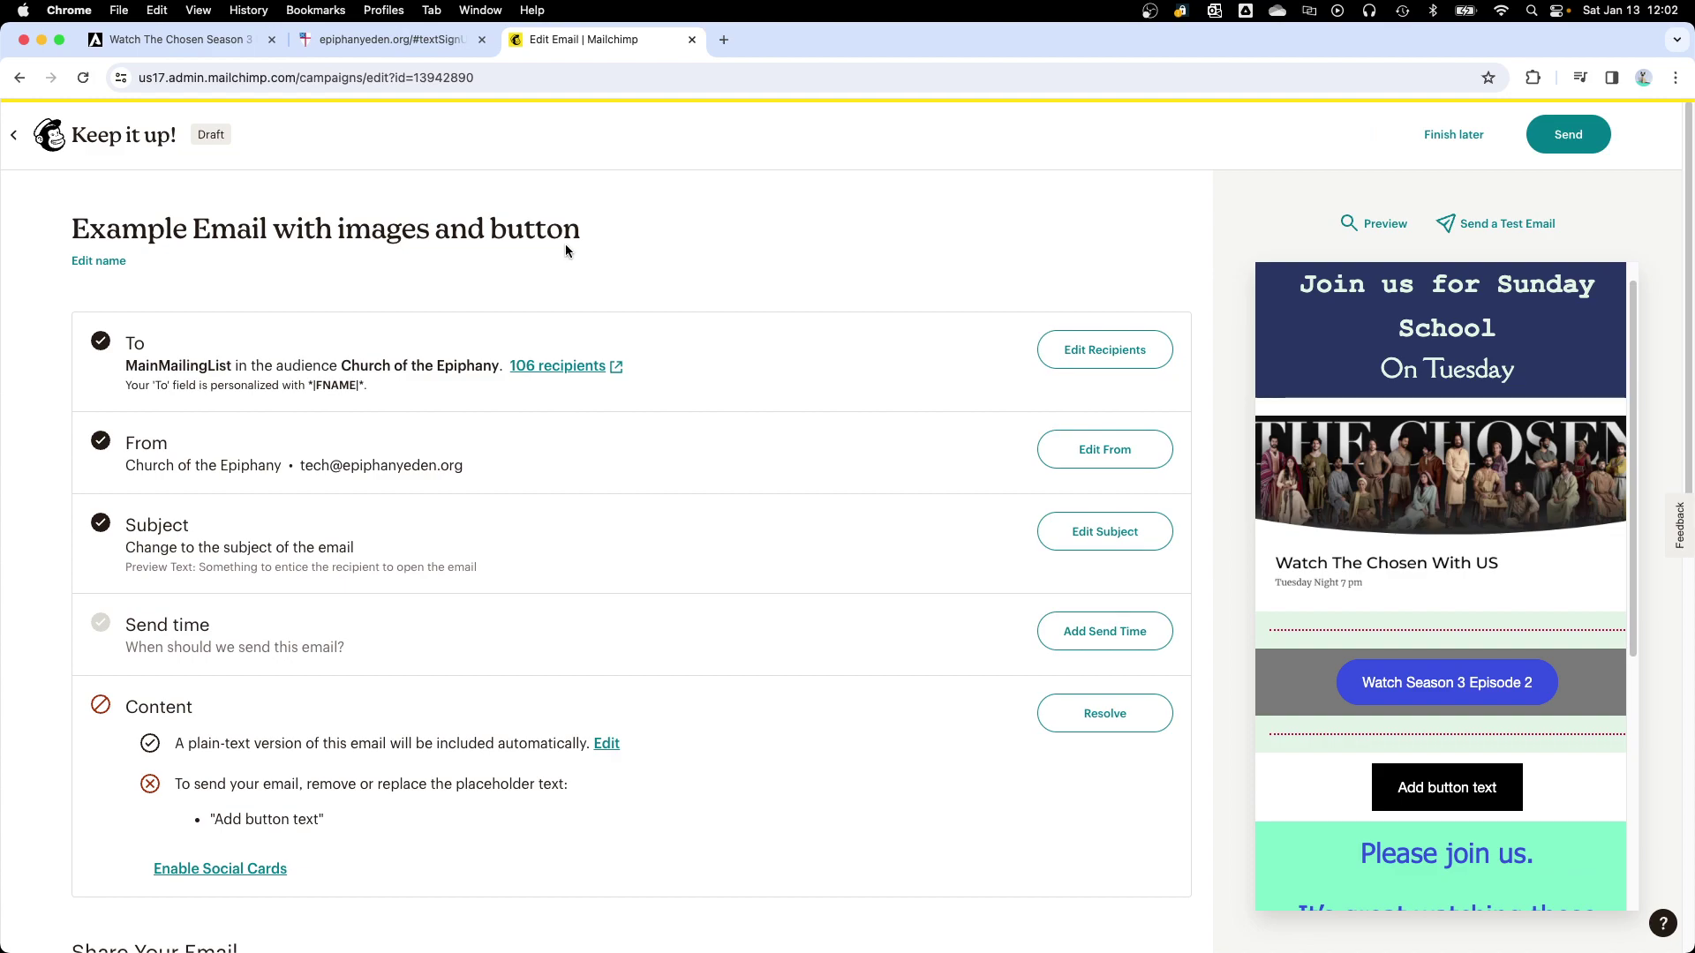
Finish the campaign later and search the campaigns list for 'example'.
left_click(1432, 137)
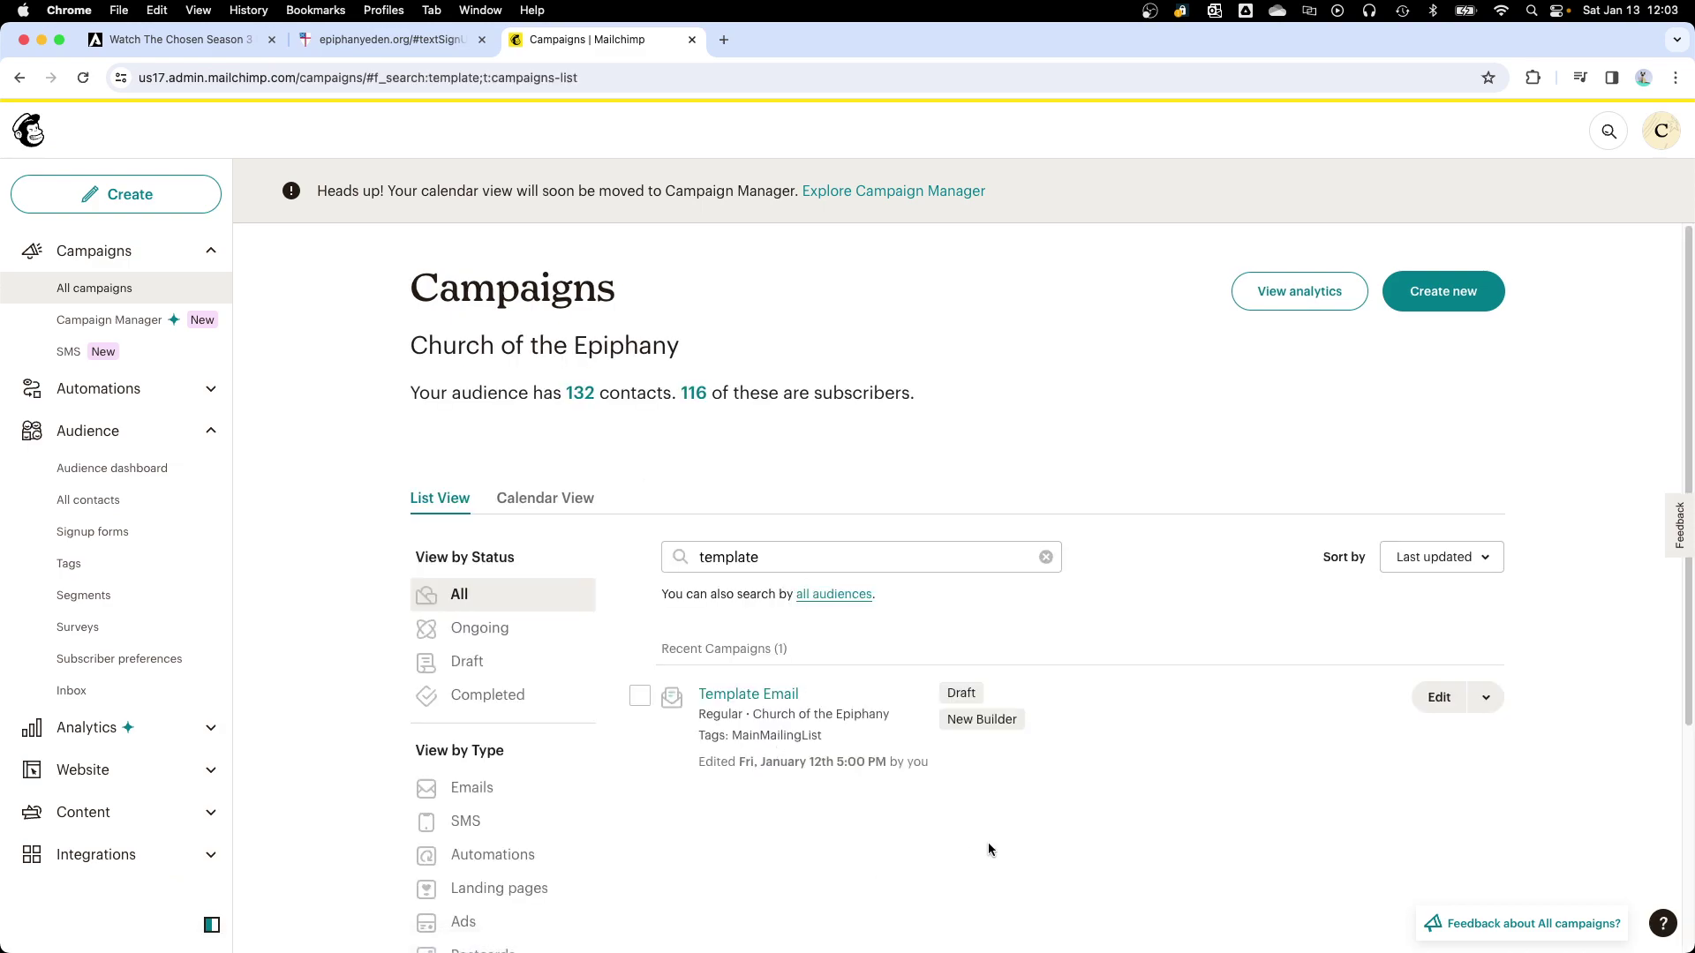
double_click(777, 561)
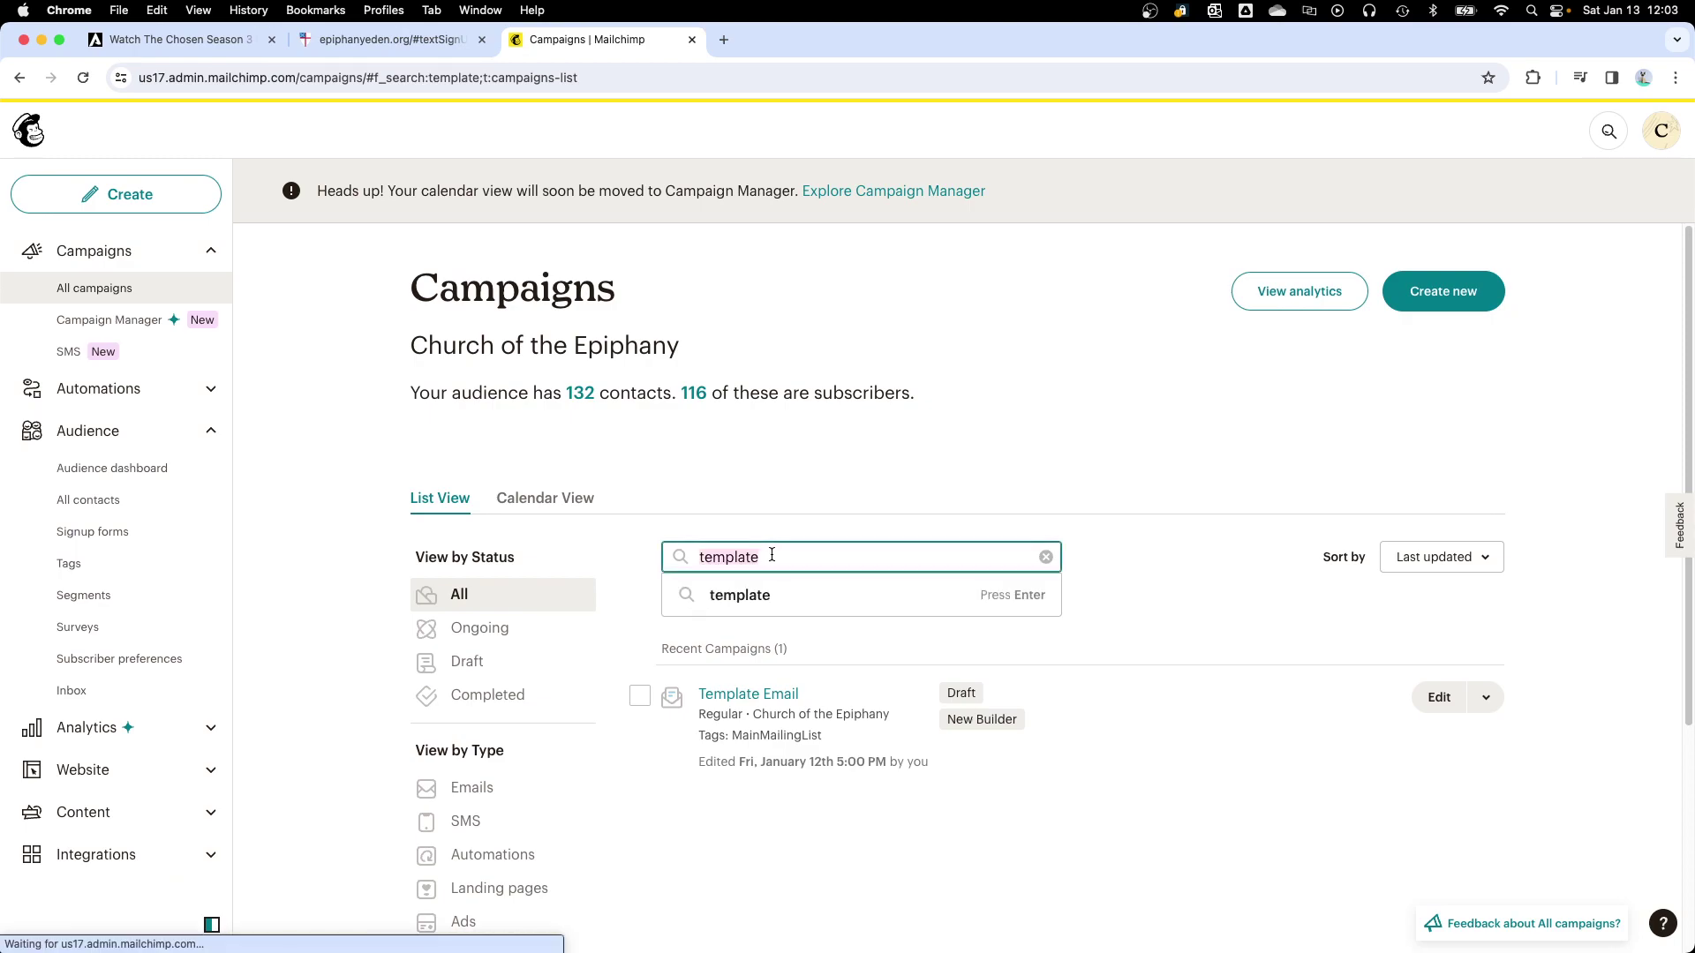
type("exa")
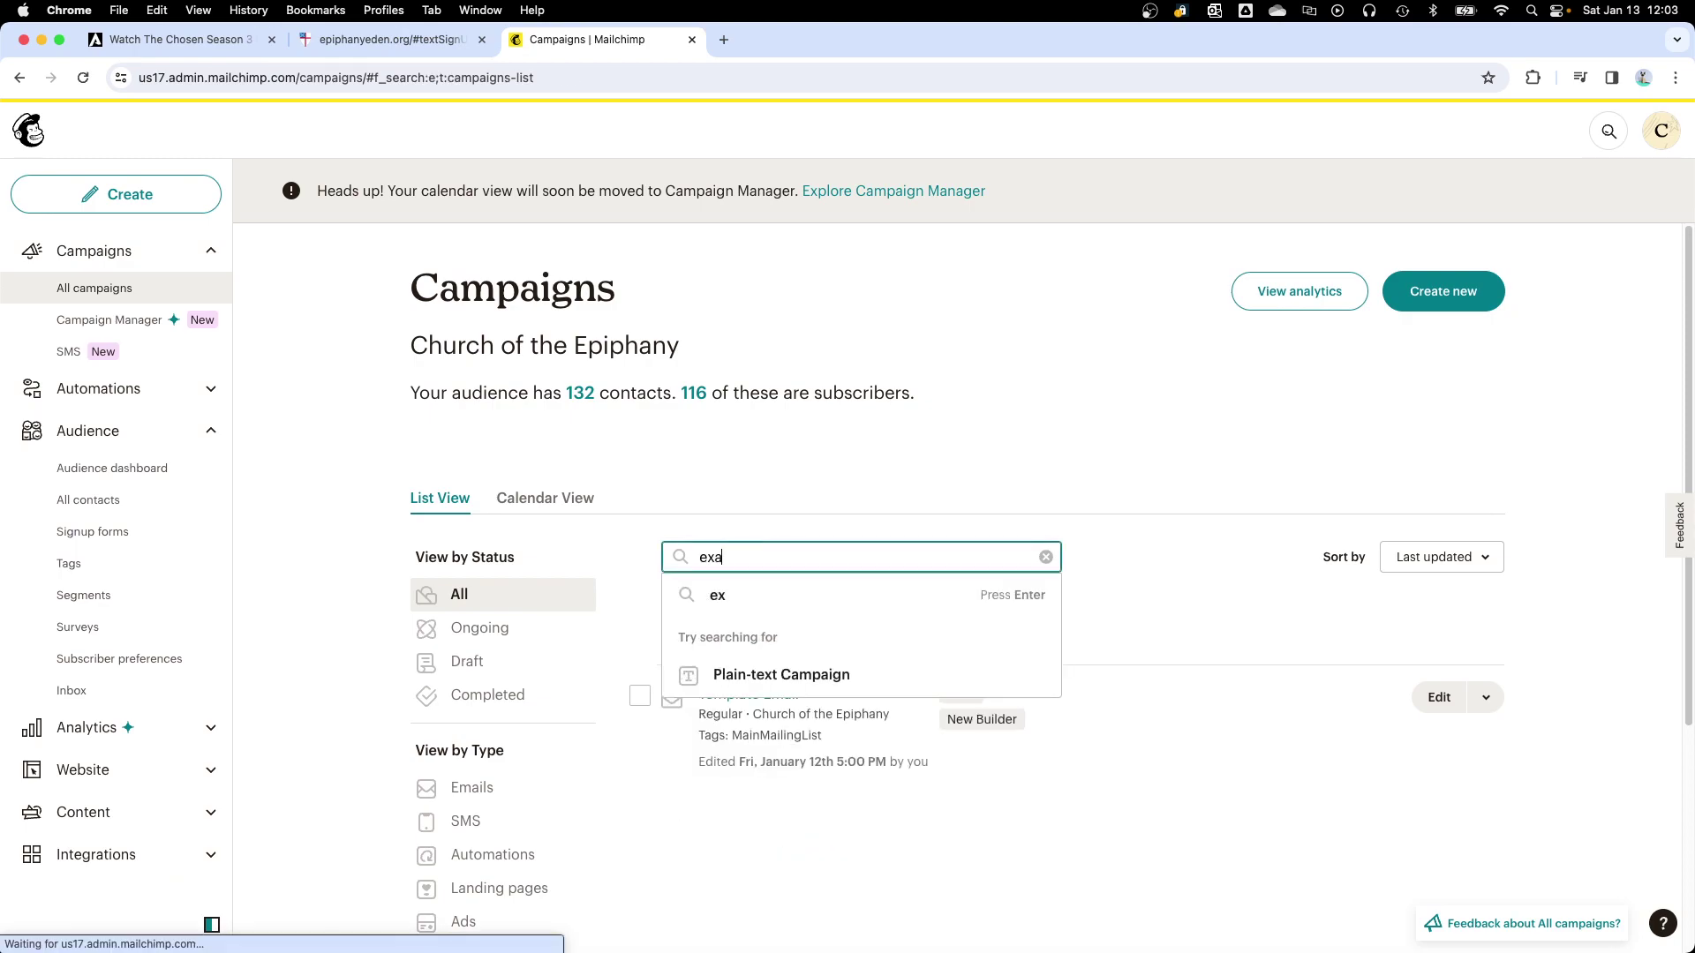
type("mple")
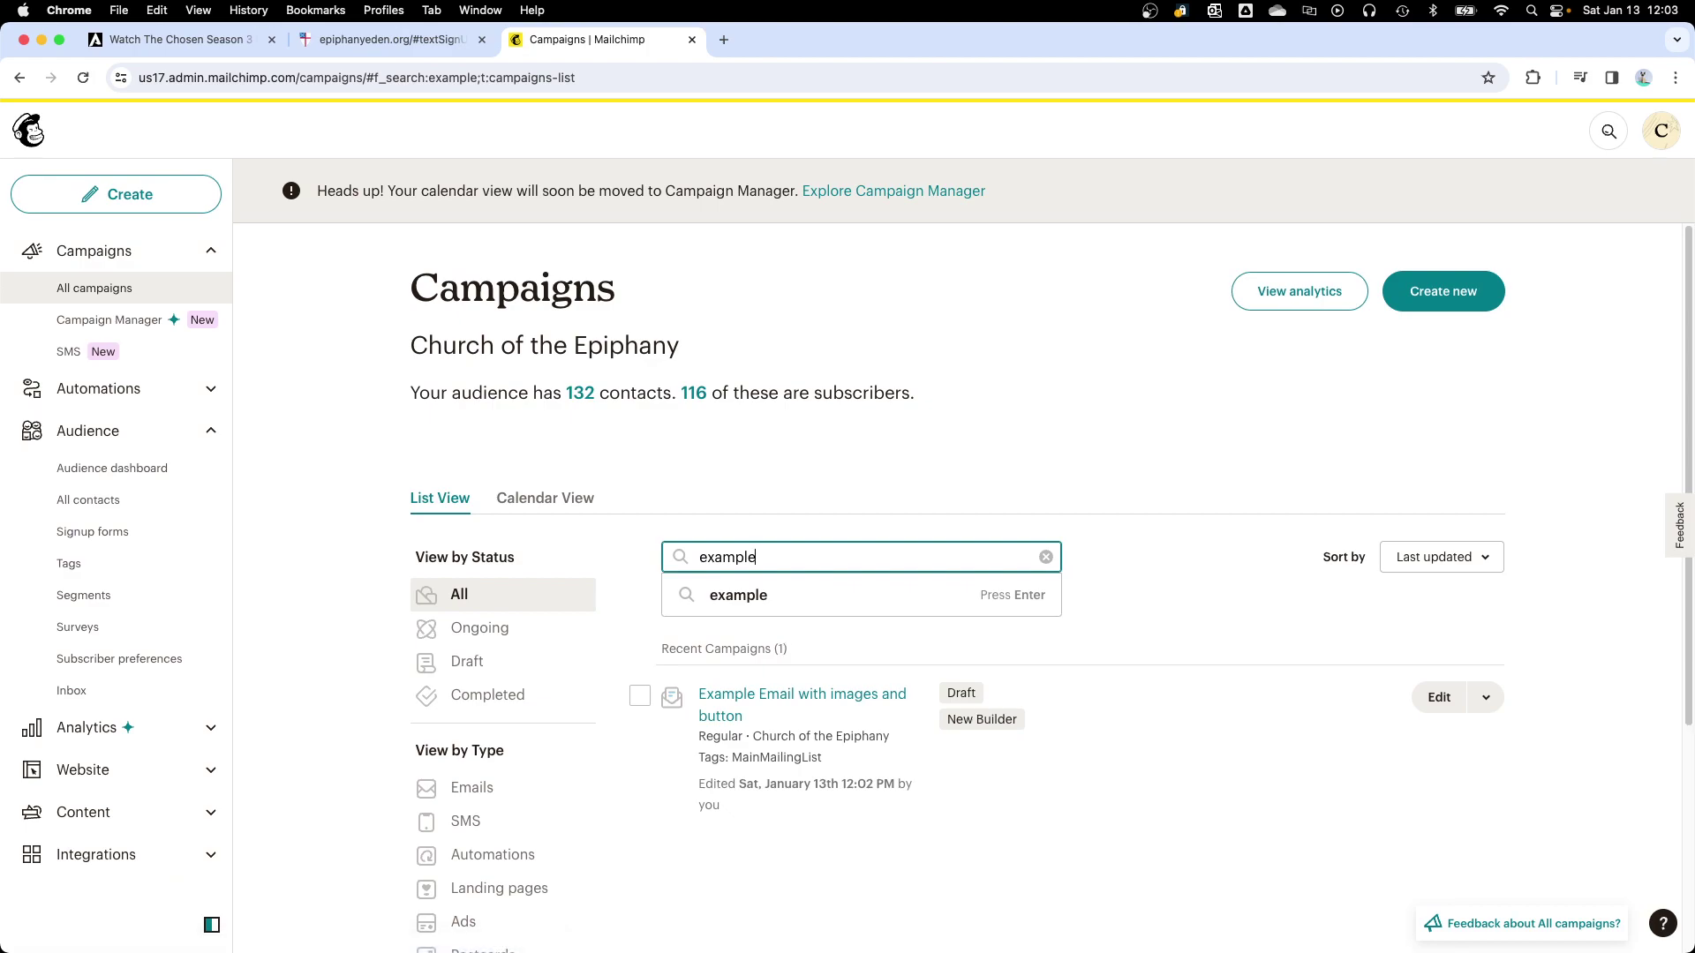
key("Return")
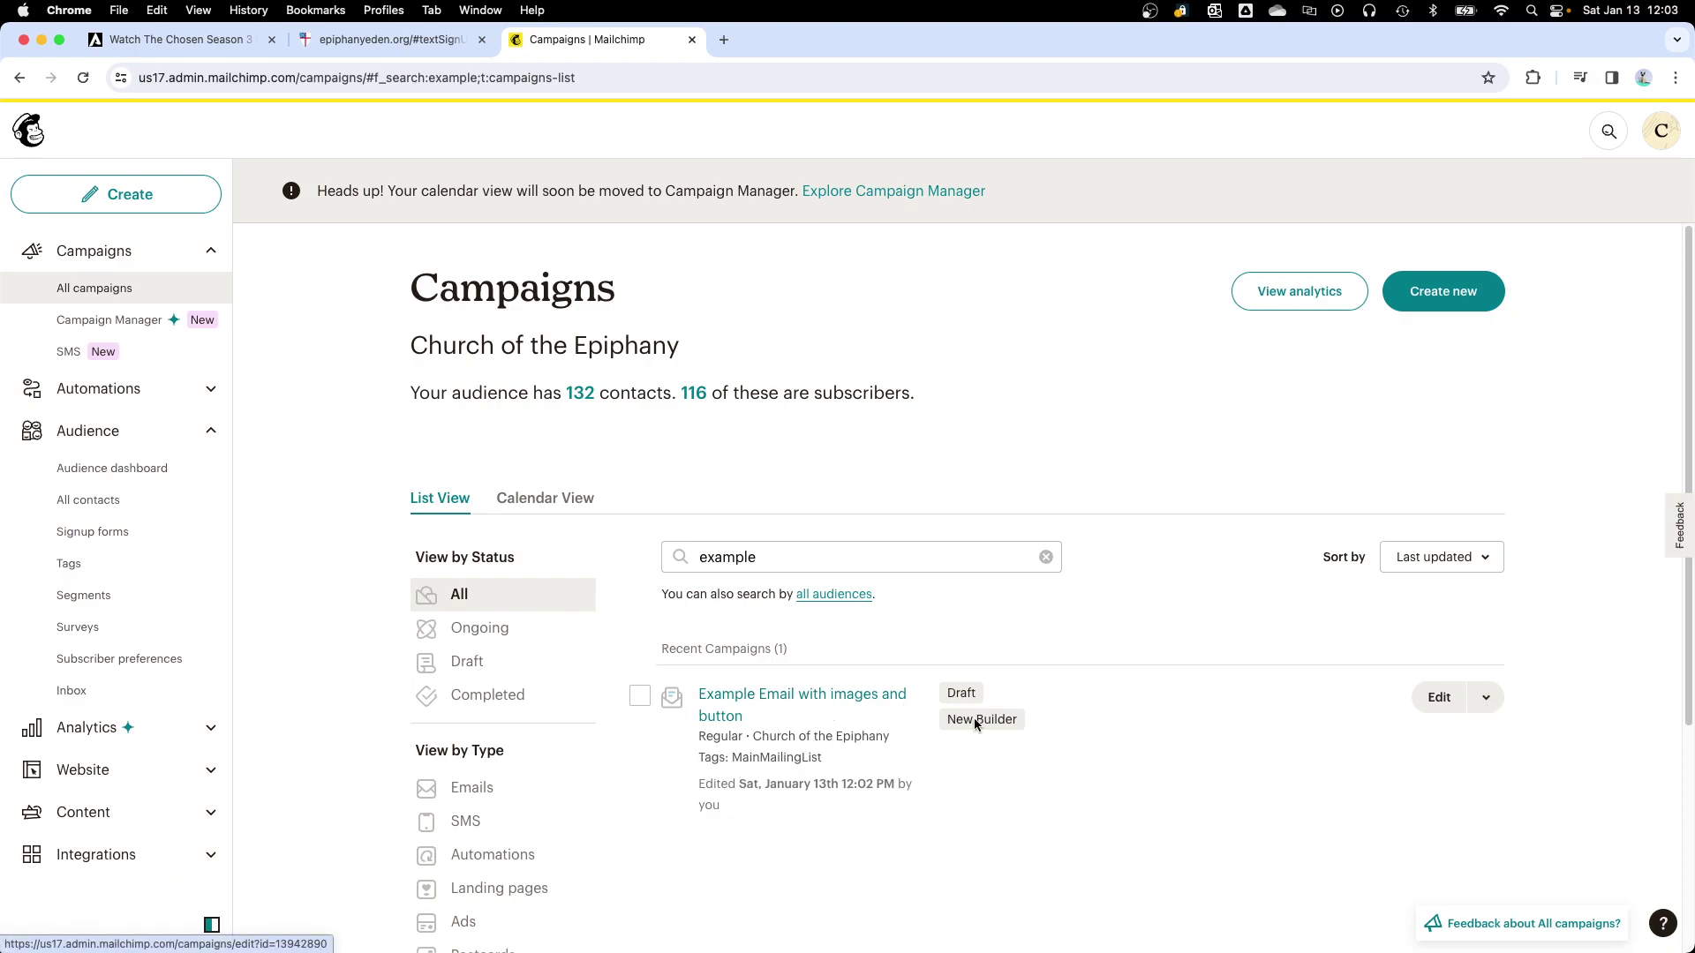
Glance at the found draft's options, then log out of the Mailchimp account.
left_click(1496, 708)
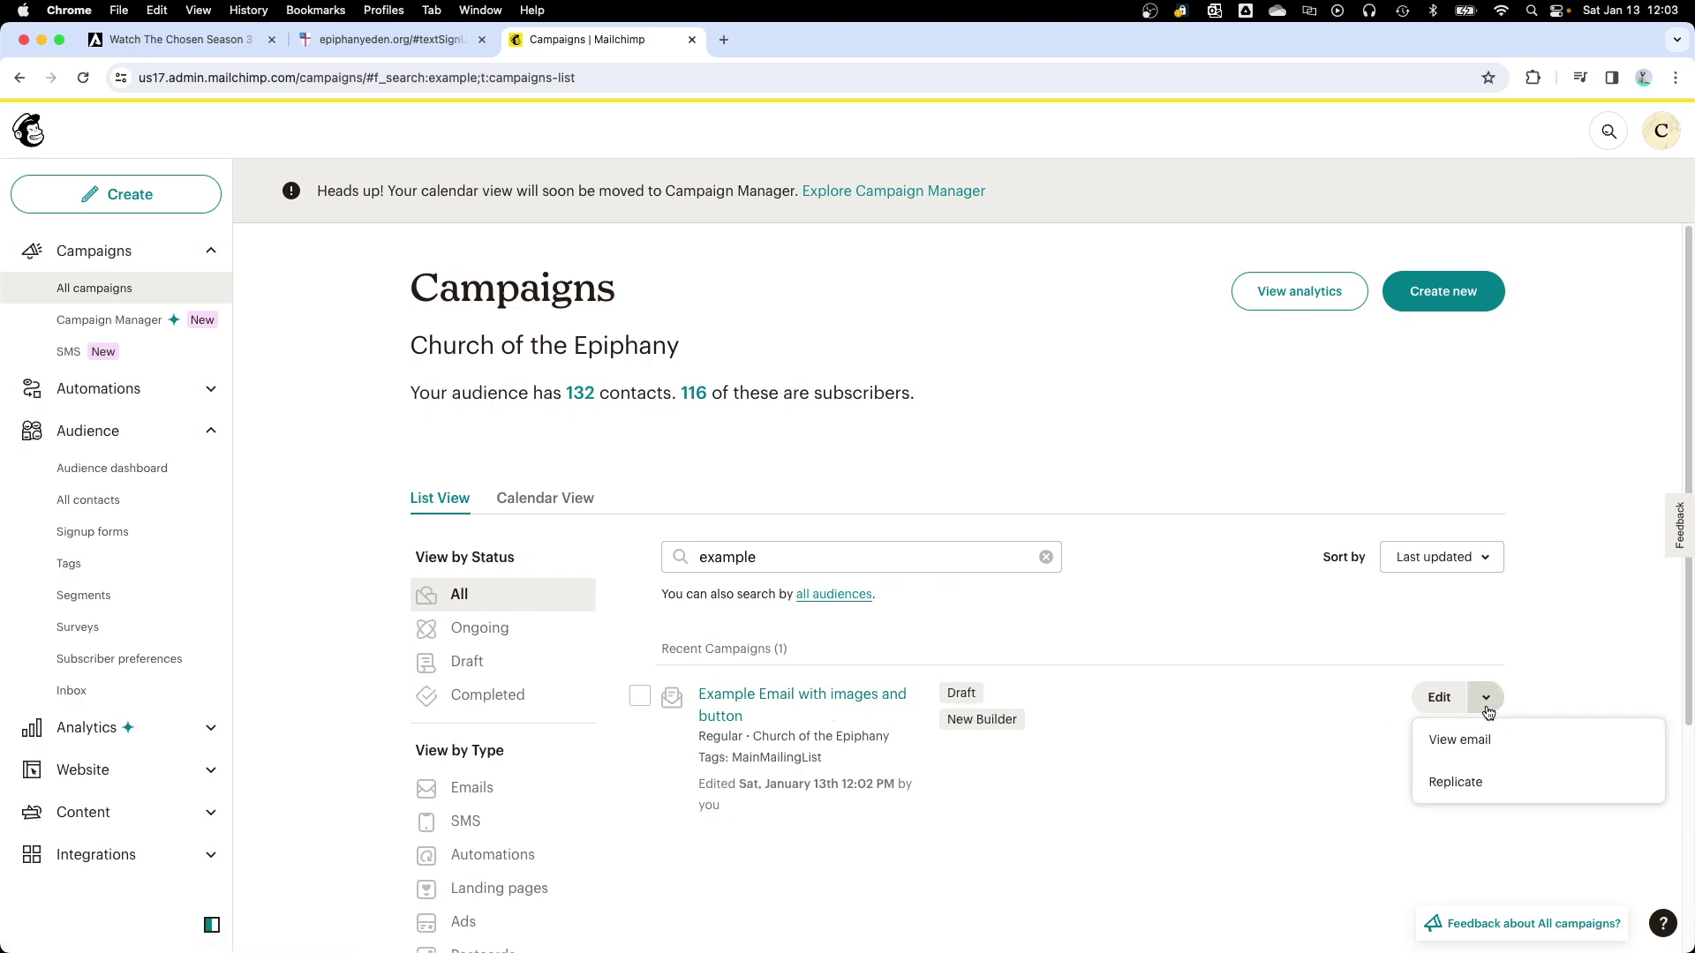
left_click(1141, 828)
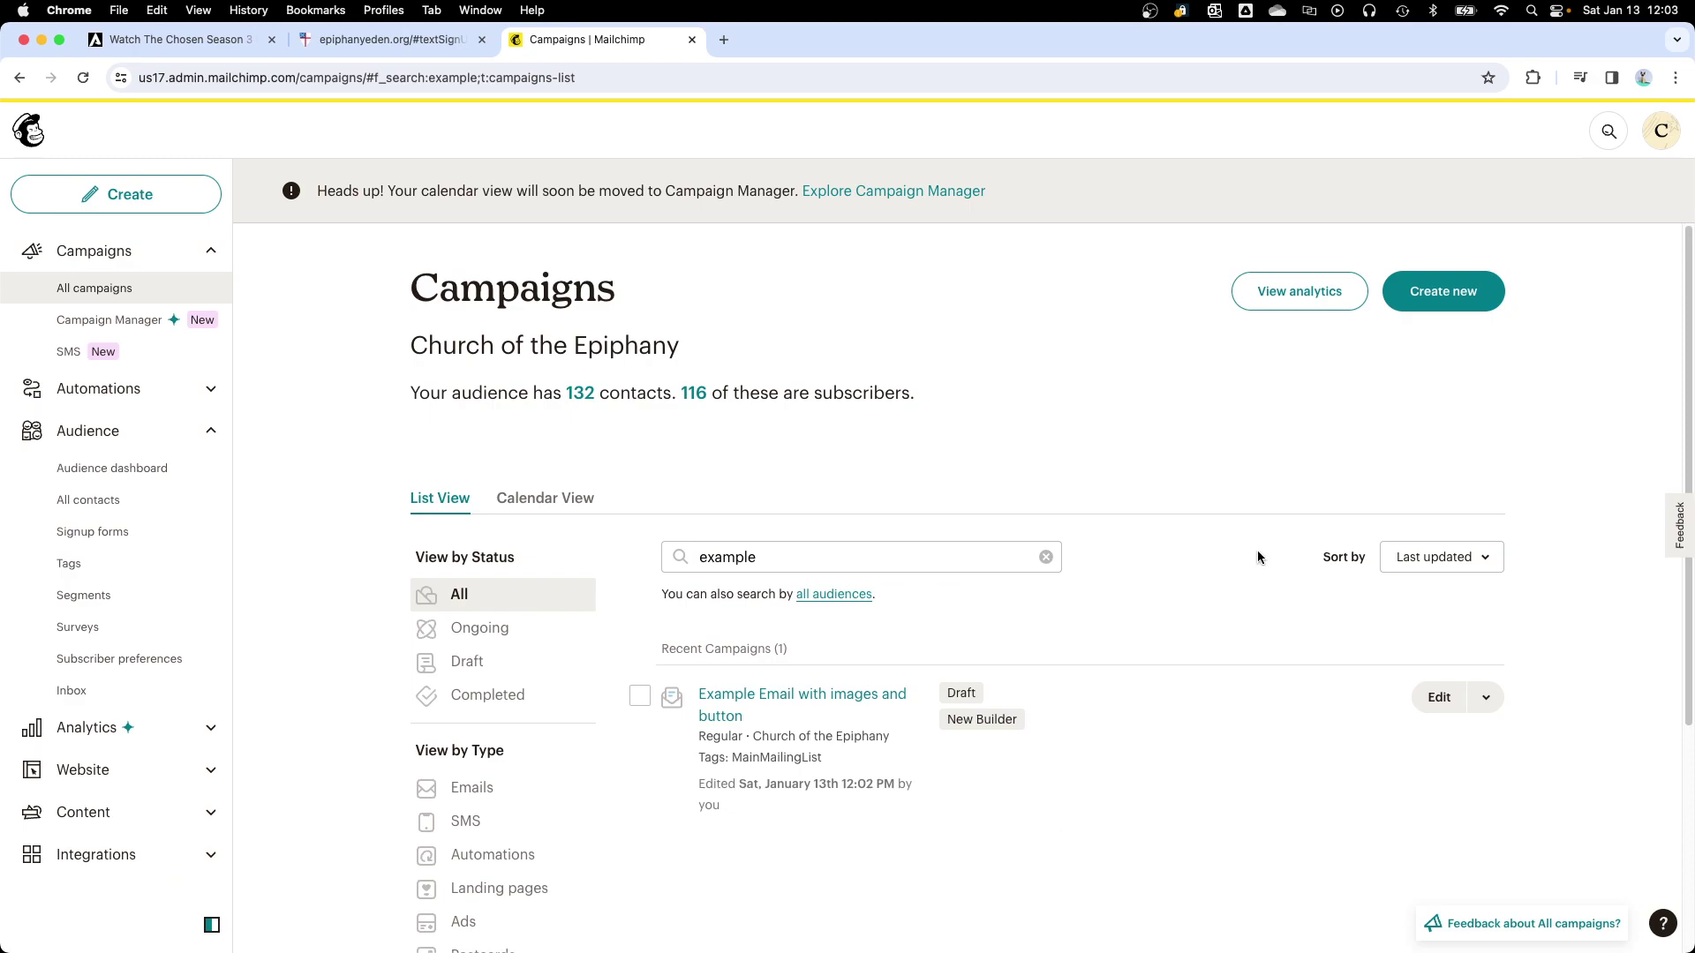
left_click(1661, 131)
left_click(1442, 474)
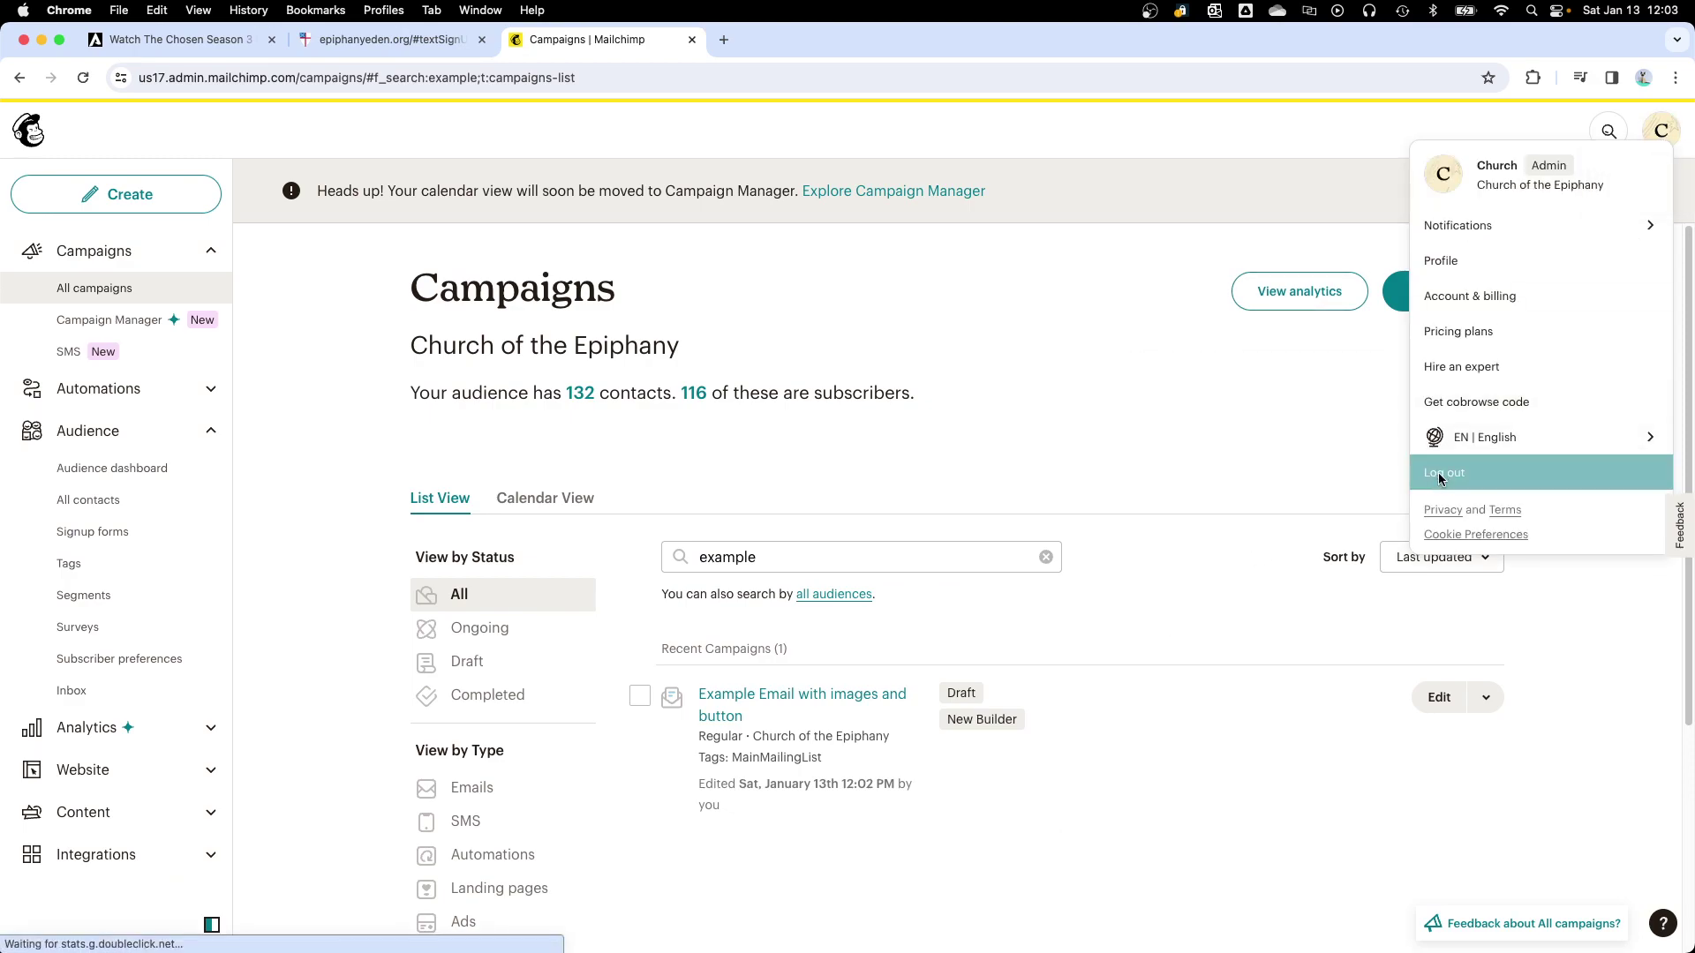